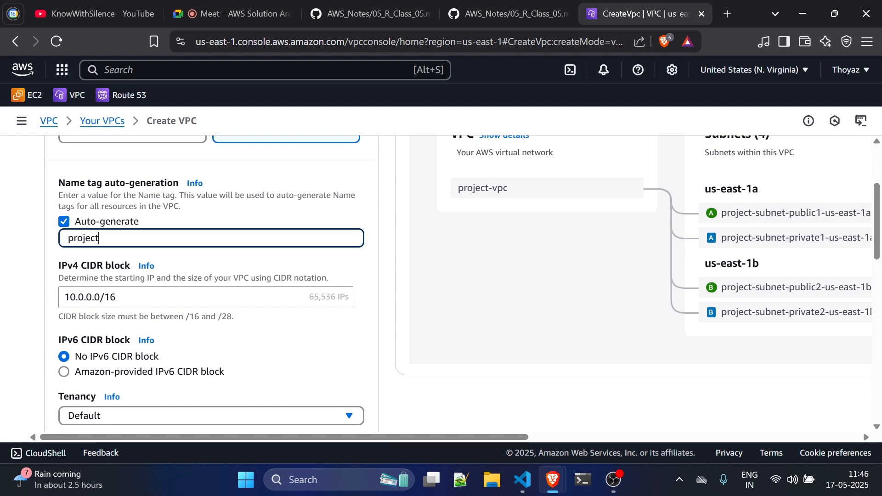
Step: Move the Create VPC browser tab beside the class notes and set the auto-generated name tag to AWSB55-VPC
key(BackSpace)
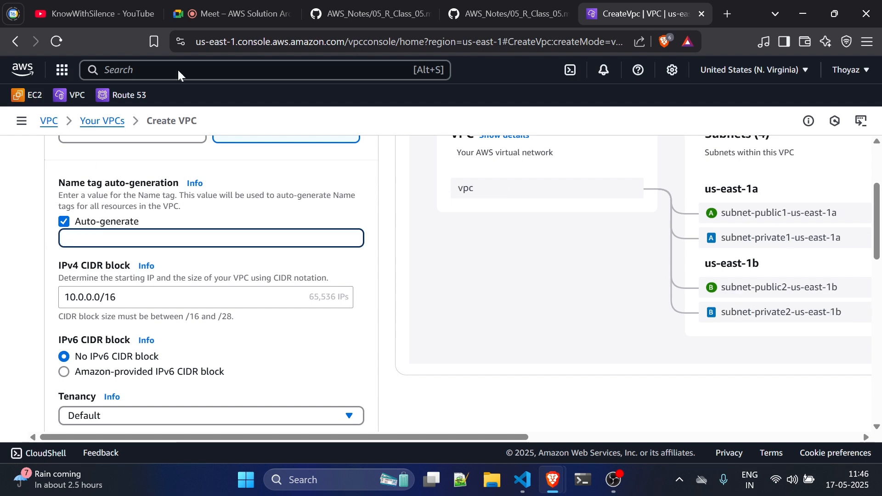
drag(638, 1, 530, 4)
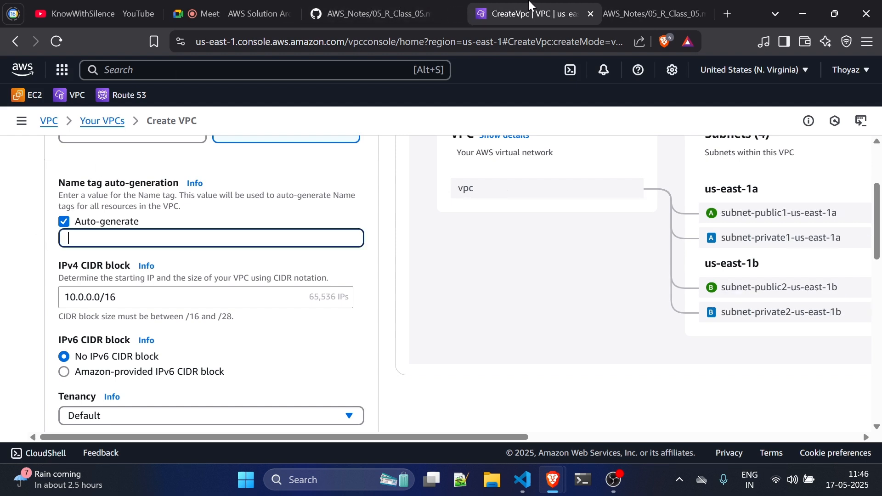
click(385, 1)
click(517, 4)
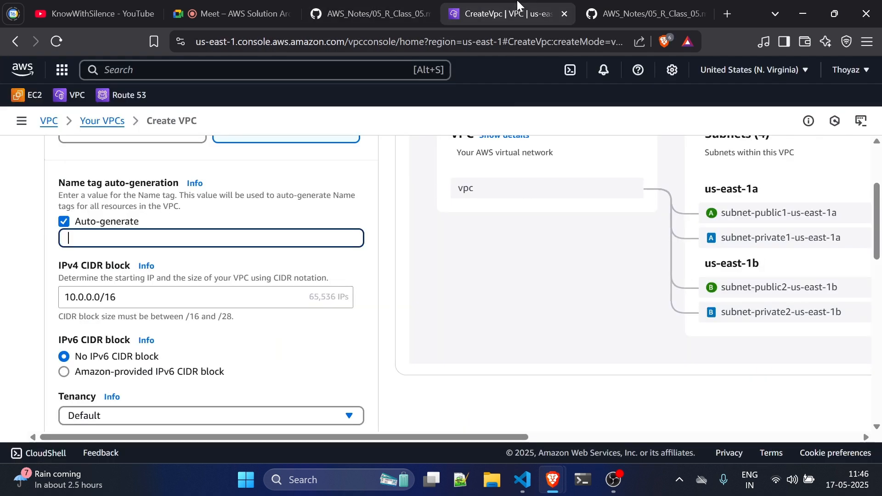
text(AWS)
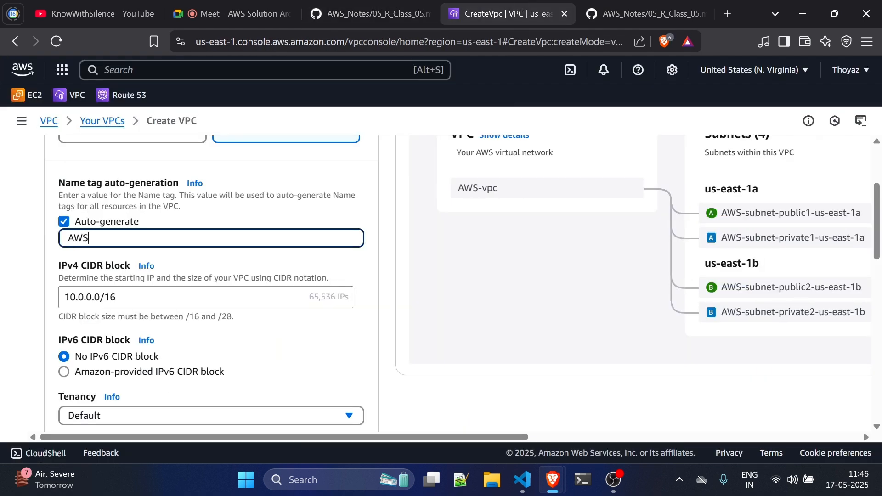
text(B55-VPC)
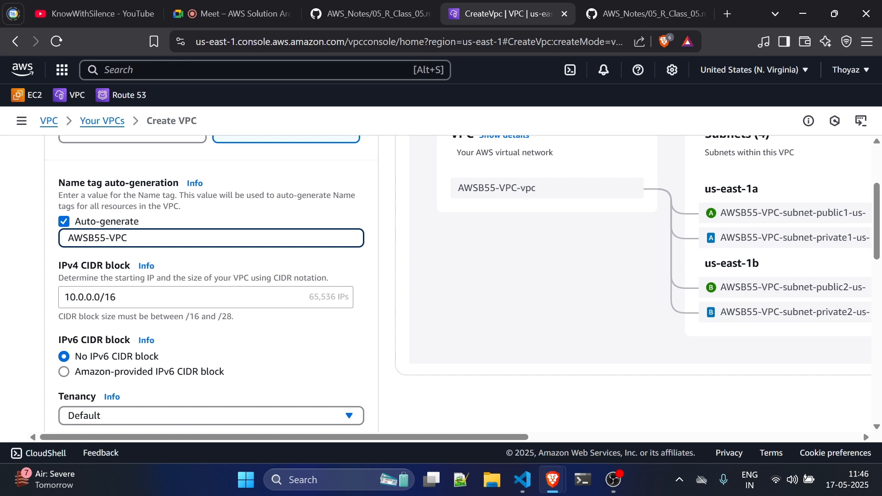
Step: Set the VPC's IPv4 CIDR block to 10.55.0.0/16, checking it against the network diagram in the GitHub notes
scroll(353, 317, down, 1)
click(367, 13)
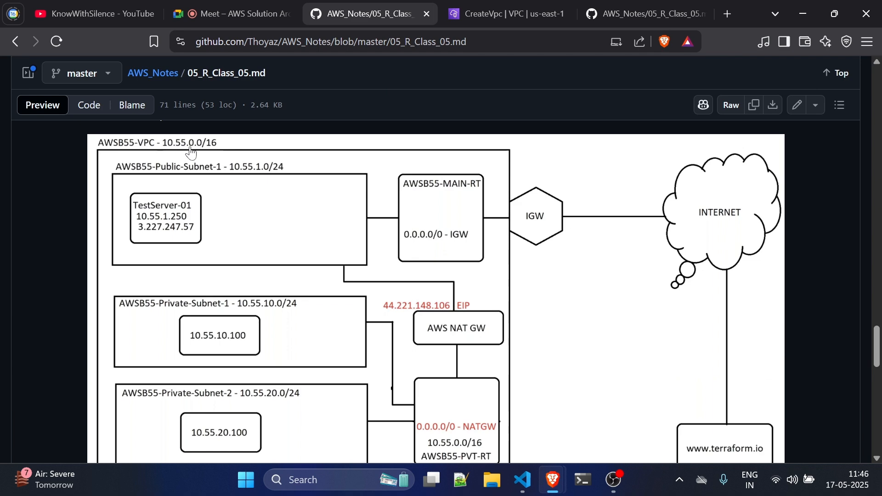
click(520, 4)
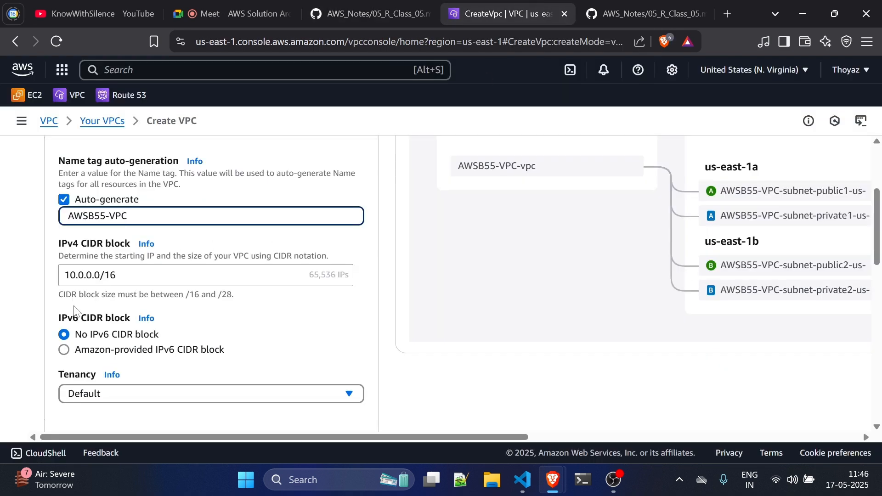
click(83, 275)
key(BackSpace)
text(55)
click(367, 13)
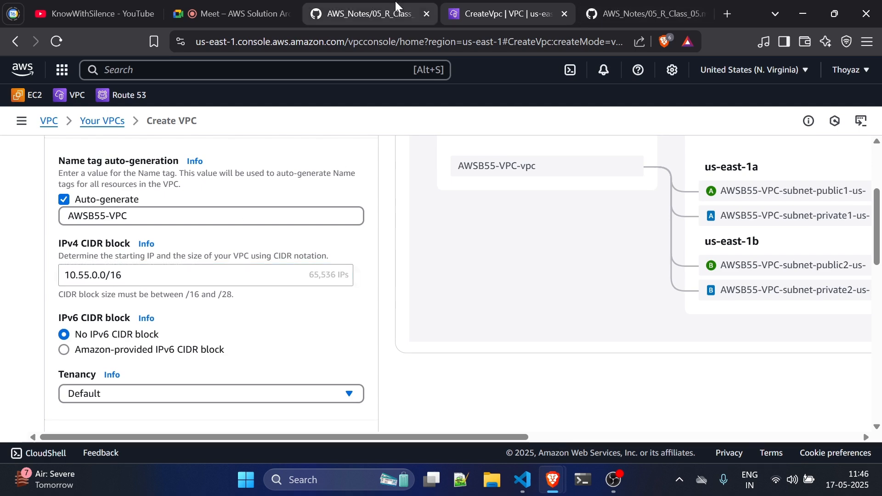
click(462, 5)
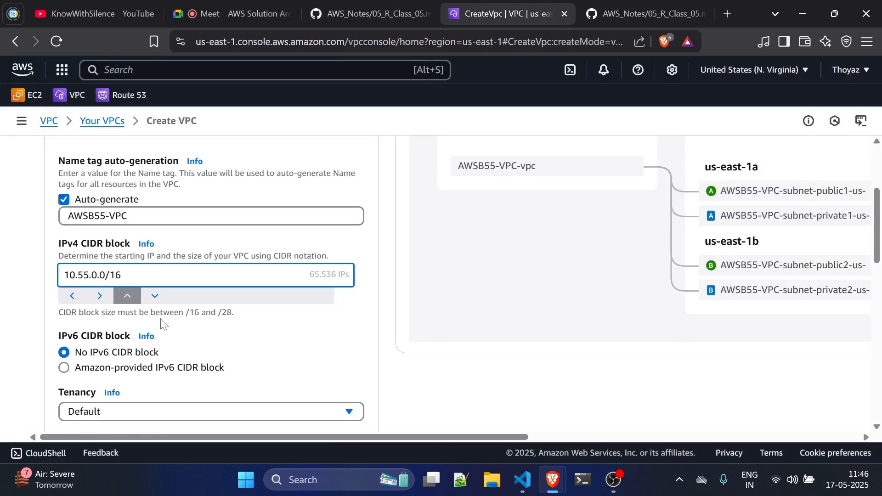
key(ctrl+a)
Step: Examine the availability zone settings, including the zone customization, and the public and private subnet count options
scroll(292, 327, down, 3)
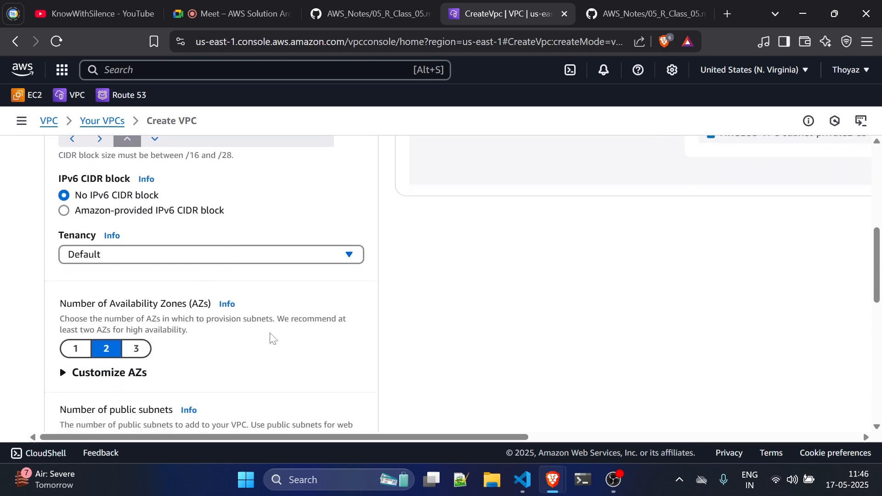
scroll(271, 339, down, 1)
scroll(272, 339, down, 2)
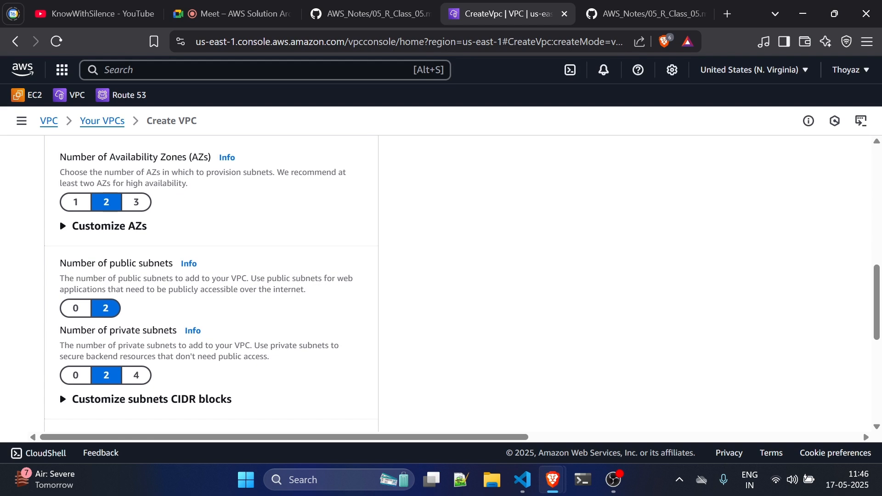
scroll(179, 261, down, 1)
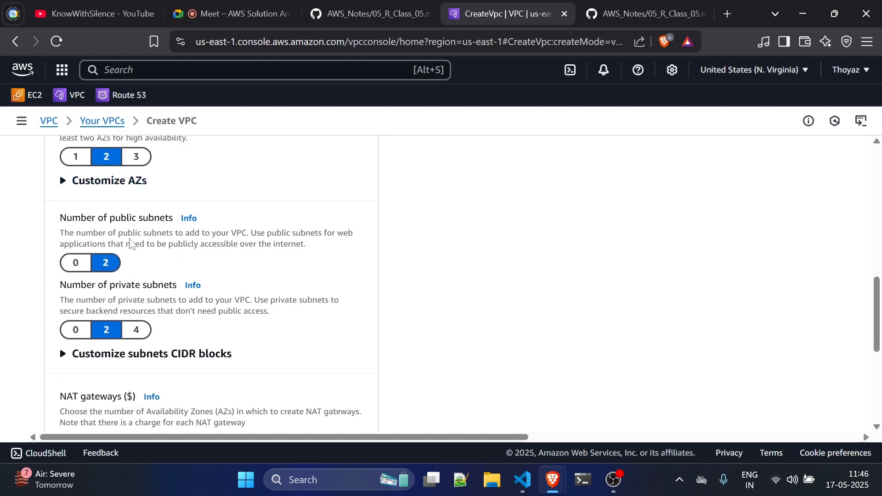
click(70, 261)
click(106, 246)
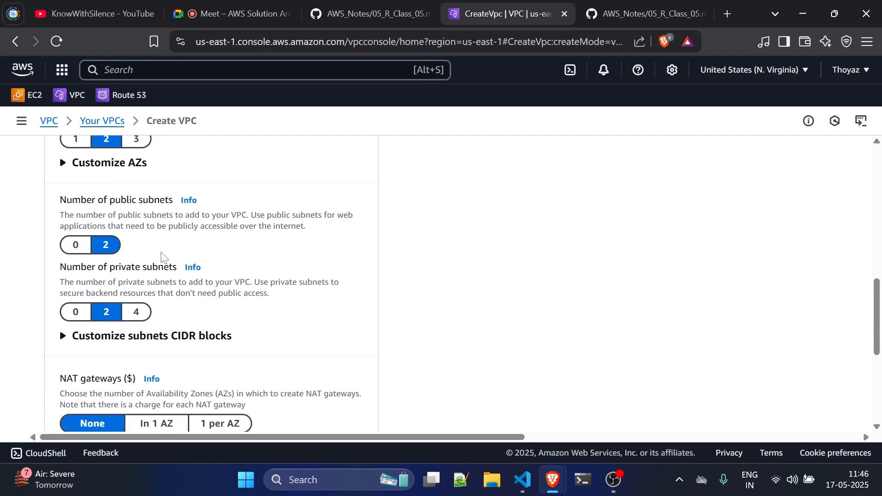
scroll(161, 256, up, 2)
click(69, 256)
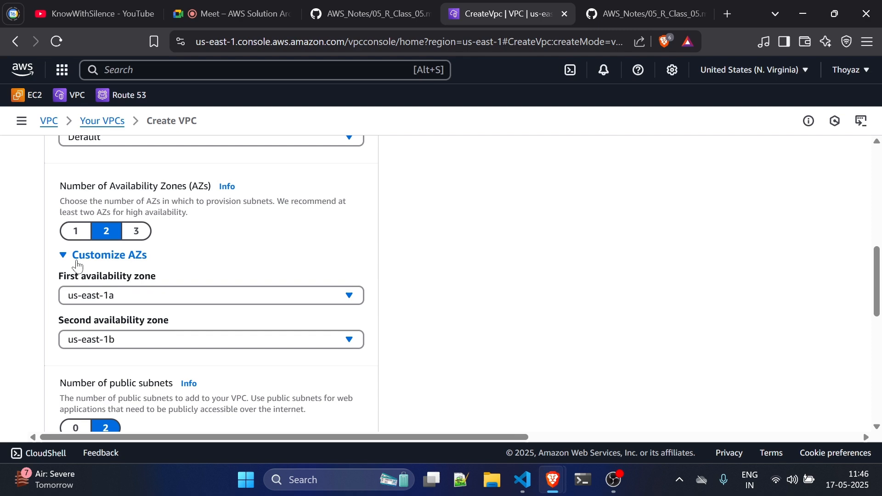
click(74, 264)
scroll(101, 289, down, 3)
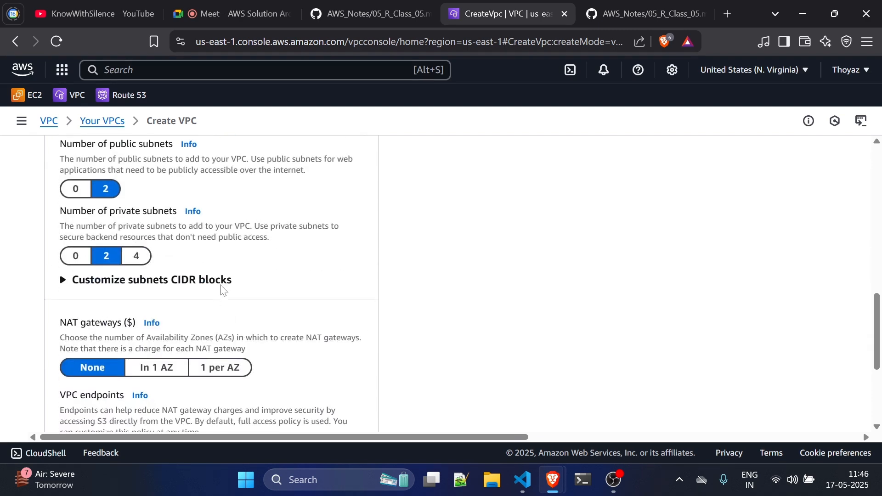
Step: Expand the subnet CIDR block customization and review the ranges listed for the public and private subnets
click(96, 288)
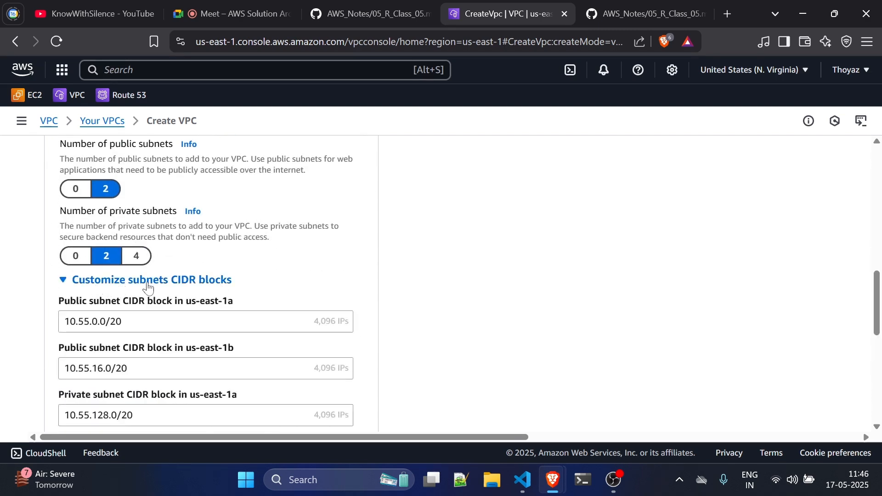
scroll(203, 291, down, 2)
scroll(202, 289, up, 4)
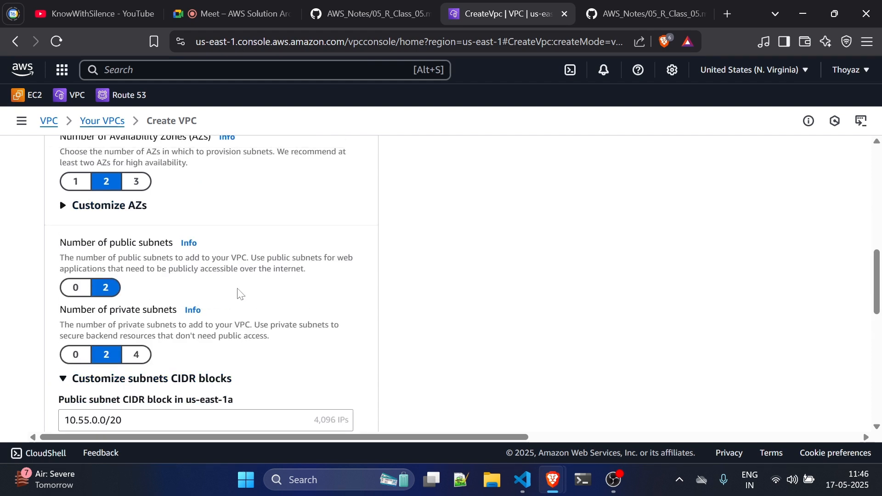
scroll(221, 293, down, 3)
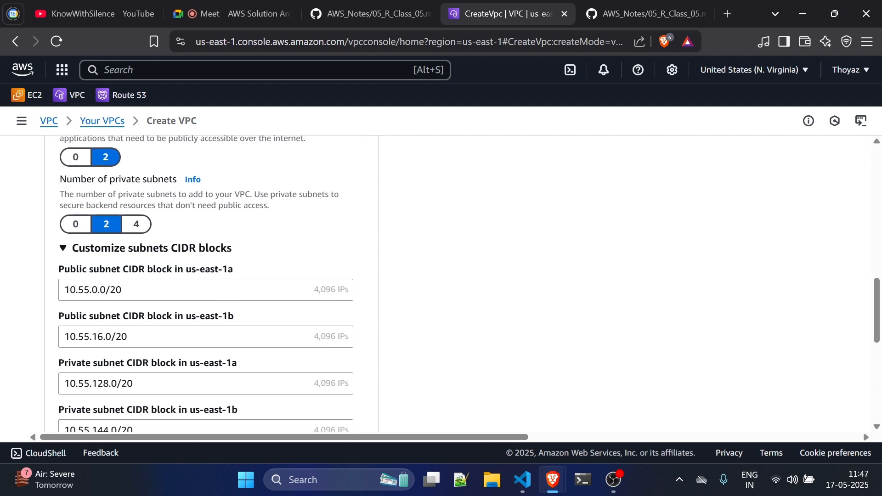
Step: Set the number of availability zones to 1 and review the public and private subnet counts
scroll(379, 184, up, 3)
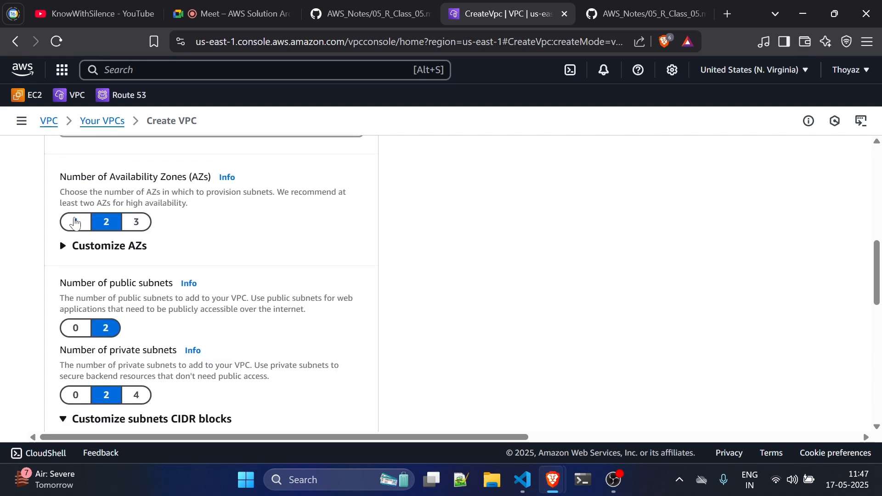
click(76, 222)
scroll(201, 273, down, 3)
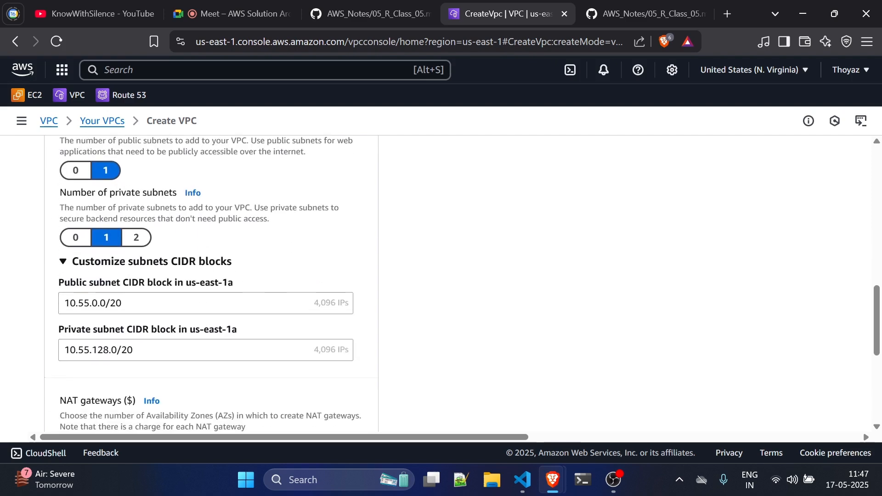
scroll(211, 284, up, 3)
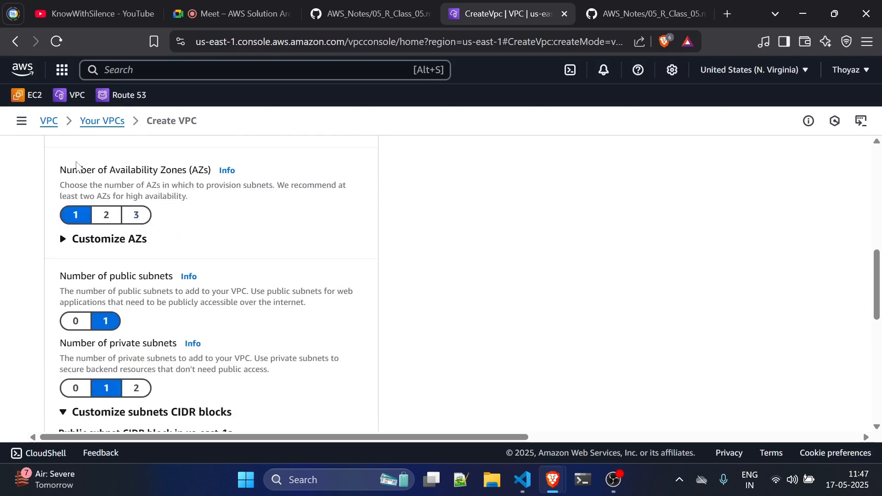
drag(60, 170, 178, 170)
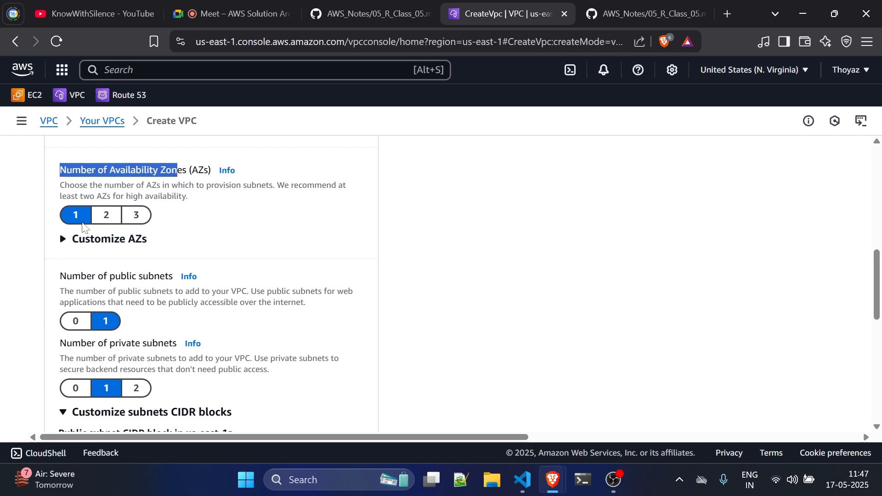
scroll(158, 282, down, 1)
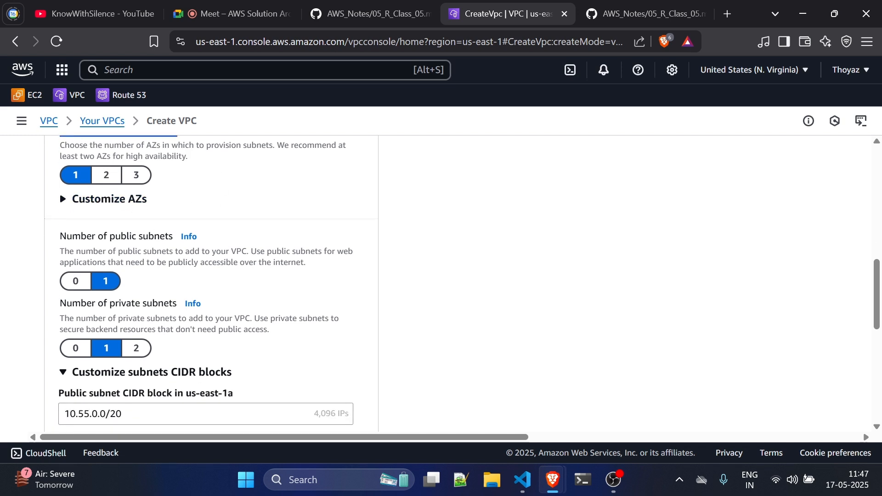
drag(60, 236, 136, 236)
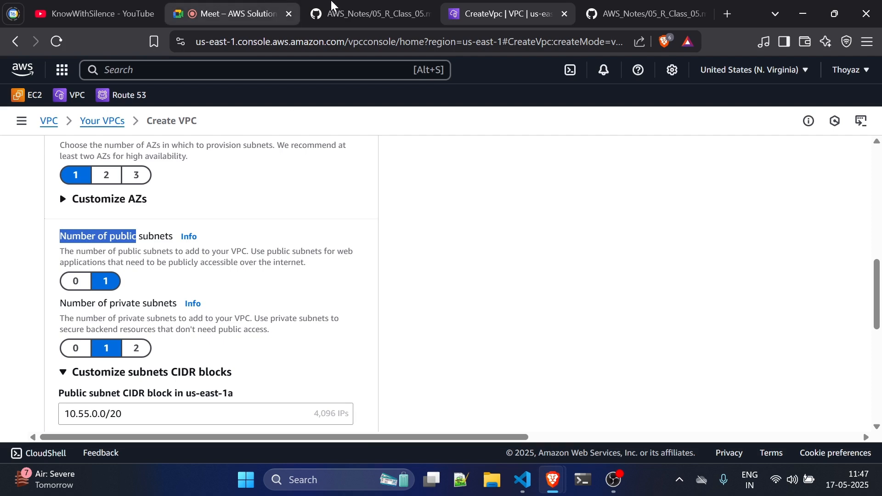
Step: Check the subnet layout in the GitHub notes diagram and set the number of private subnets to 2
click(363, 14)
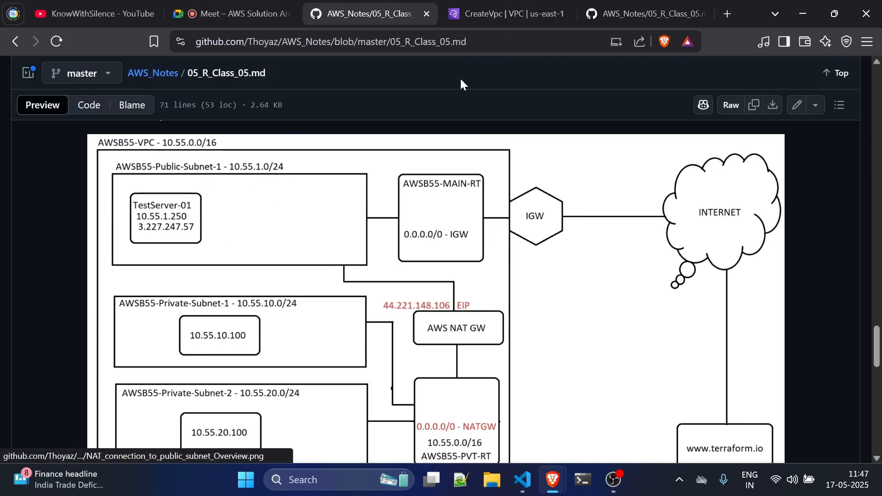
scroll(282, 252, down, 2)
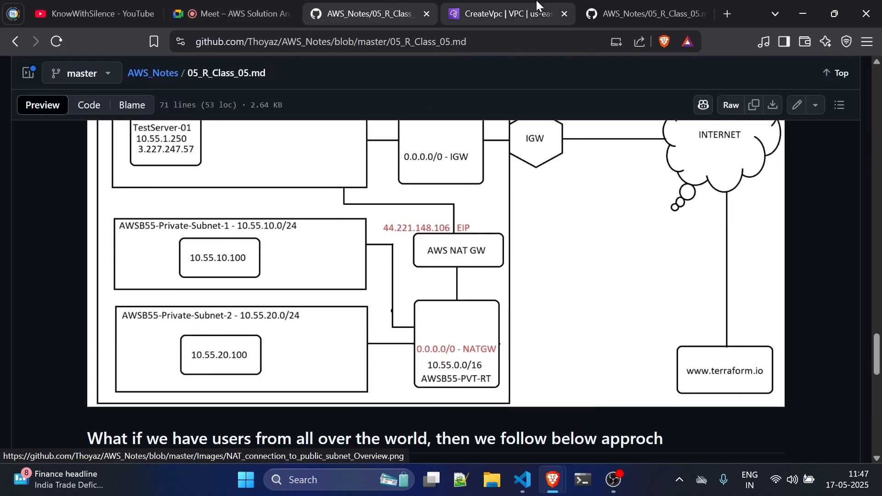
click(518, 5)
click(90, 268)
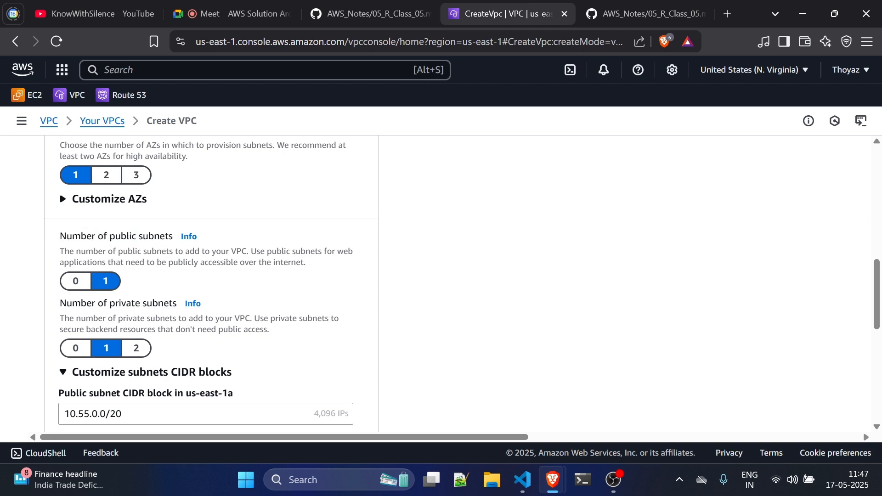
scroll(117, 283, down, 1)
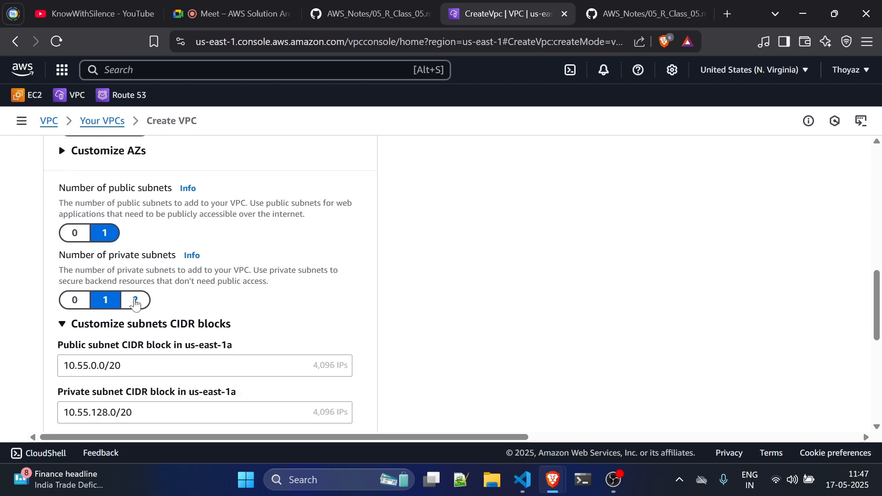
click(135, 301)
scroll(288, 307, down, 2)
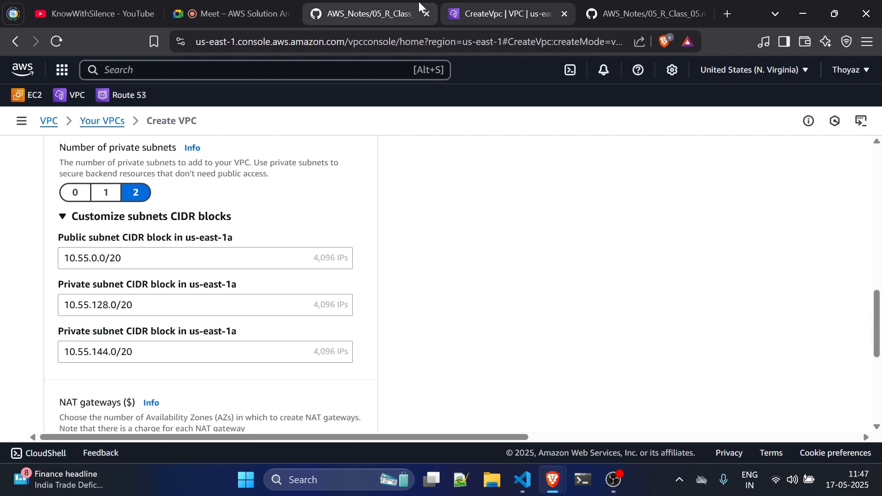
Step: Look up the public subnet range in the network diagram and set the us-east-1a public subnet CIDR block to 10.55.1.0/24
click(363, 13)
scroll(265, 192, up, 3)
scroll(265, 191, down, 1)
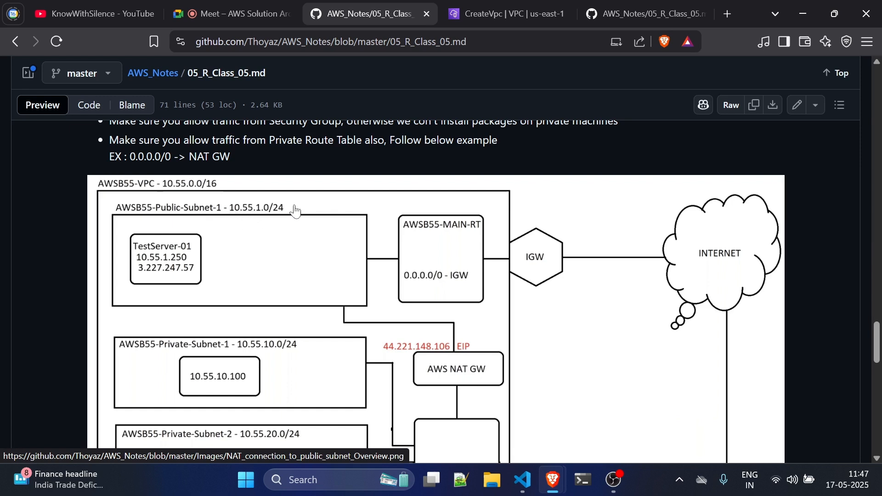
click(496, 6)
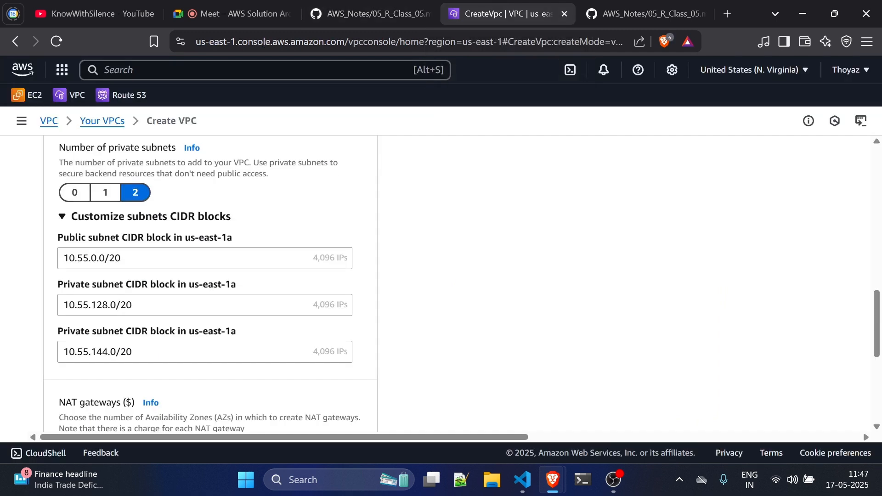
click(96, 258)
key(BackSpace)
text(1)
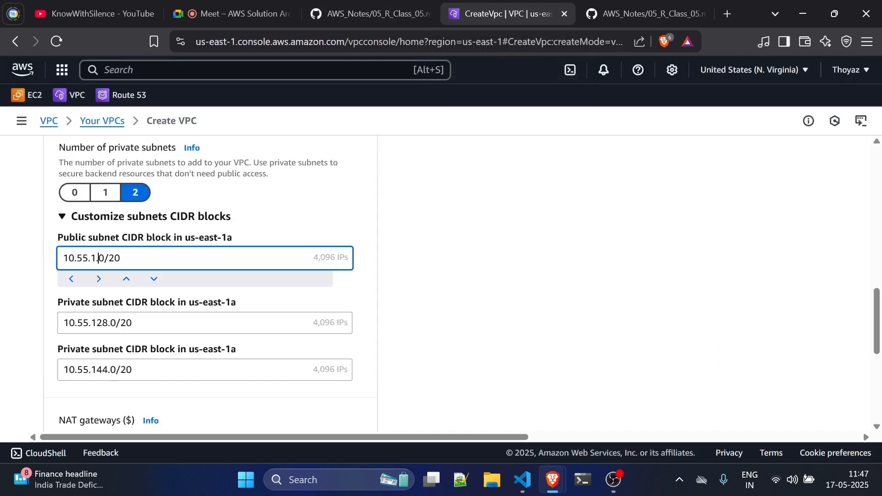
key(Right)
key(BackSpace)
text(4)
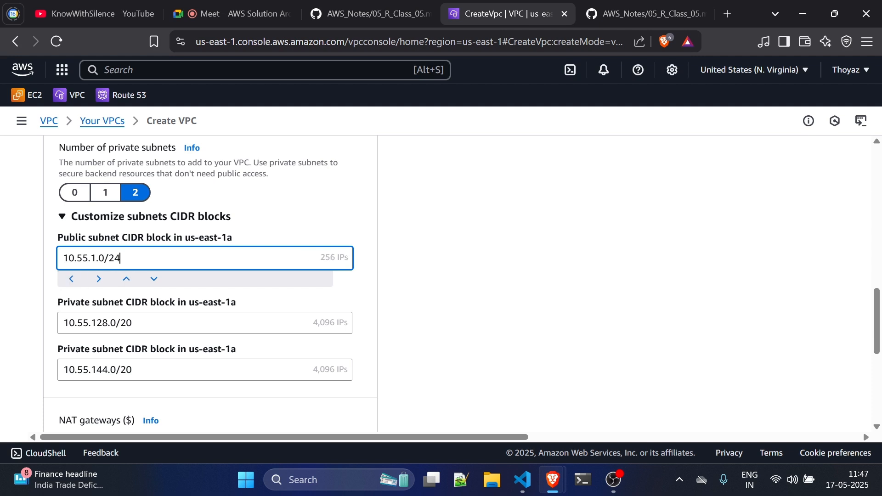
Step: Look up the private subnet ranges in the network diagram and set the first private subnet CIDR block to 10.55.10.0/24
click(357, 1)
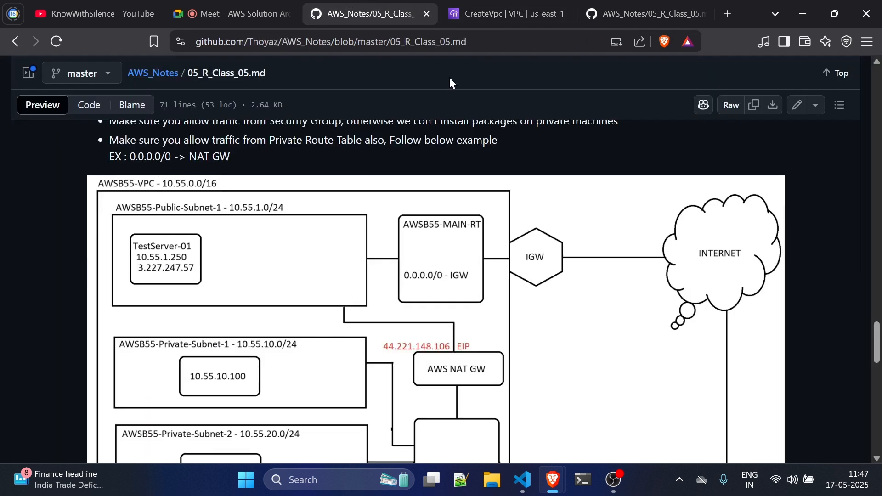
scroll(383, 253, down, 2)
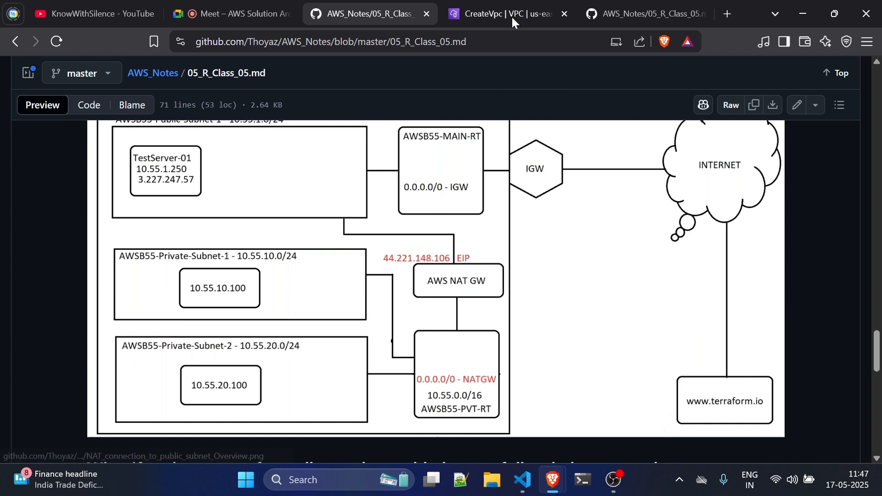
click(509, 2)
scroll(349, 301, down, 2)
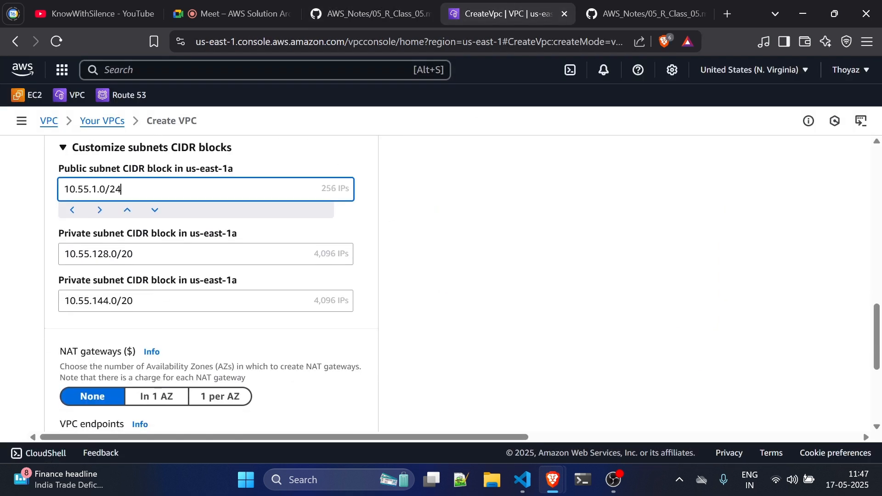
drag(108, 254, 133, 254)
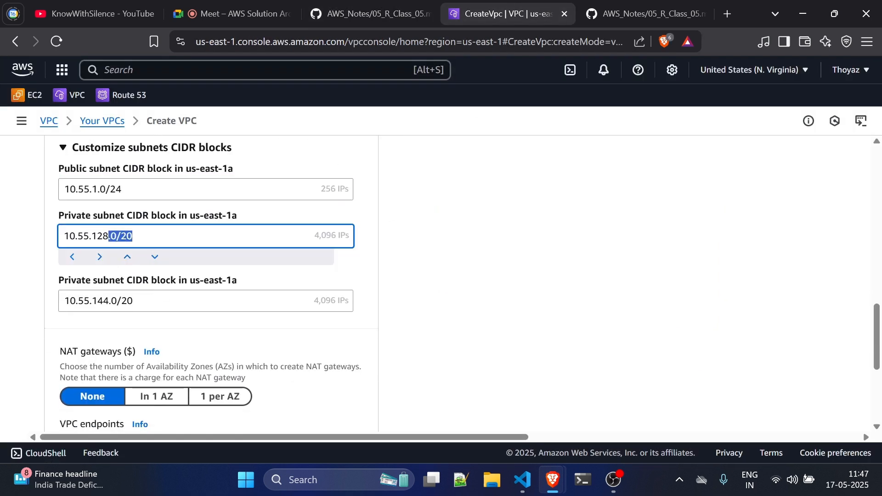
click(134, 236)
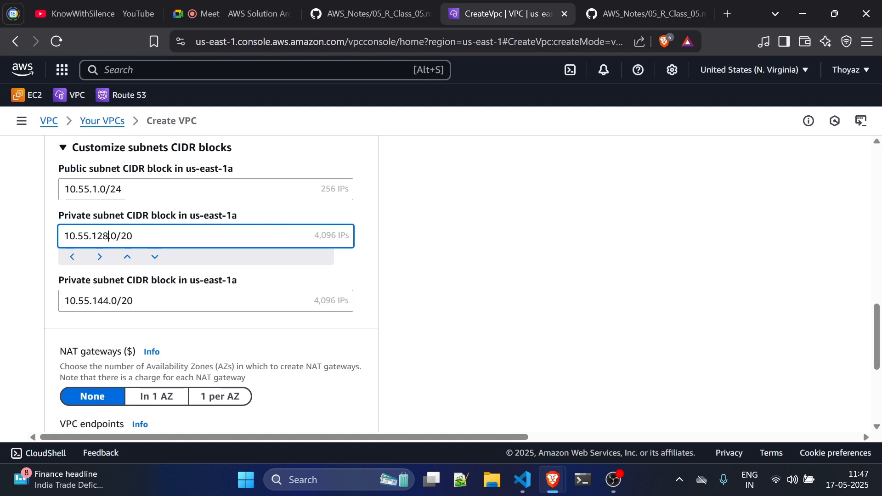
key(BackSpace)
key(BackSpace)
text(0)
key(BackSpace)
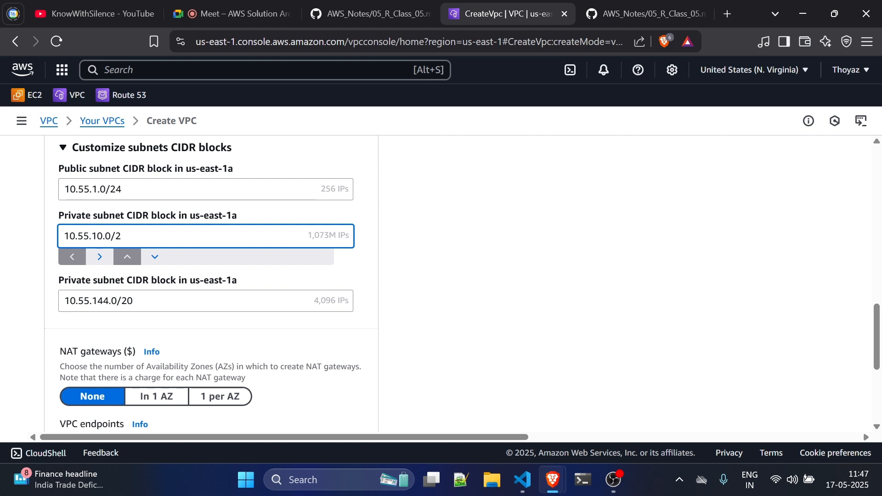
text(4)
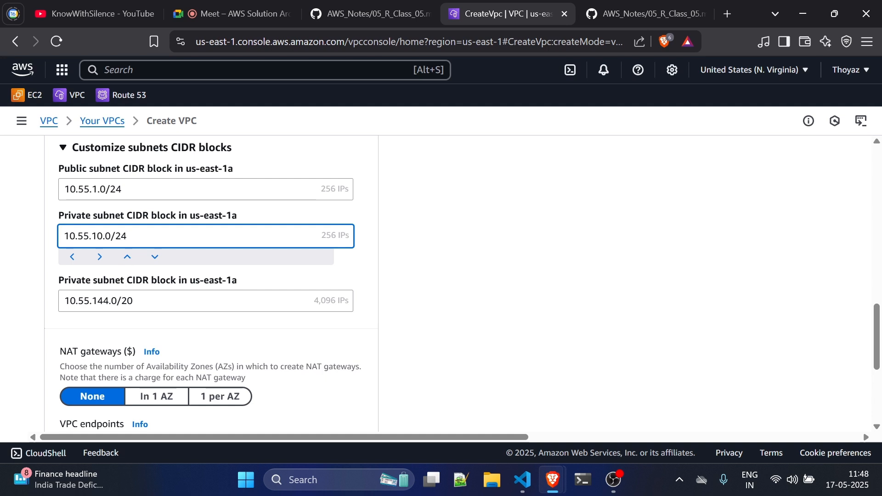
Step: Set the second us-east-1a private subnet CIDR block to 10.55.20.0/24
click(105, 302)
key(BackSpace)
key(BackSpace)
key(BackSpace)
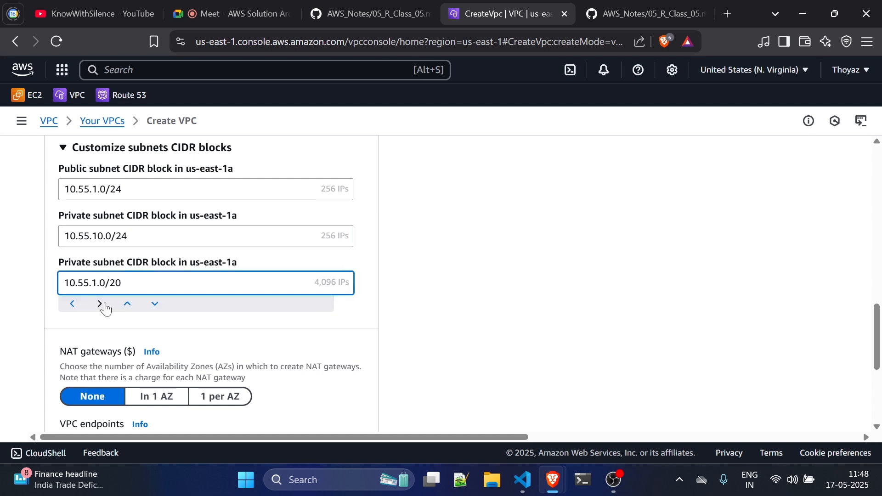
text(20)
key(End)
key(BackSpace)
text(4)
Step: Check the NAT gateway in the notes diagram, leave NAT gateways at None and set VPC endpoints to None
scroll(295, 377, down, 2)
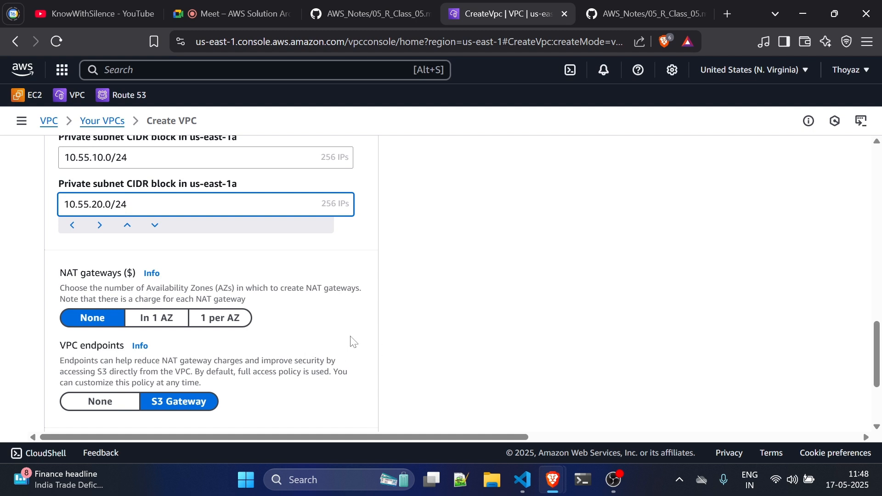
scroll(267, 352, down, 1)
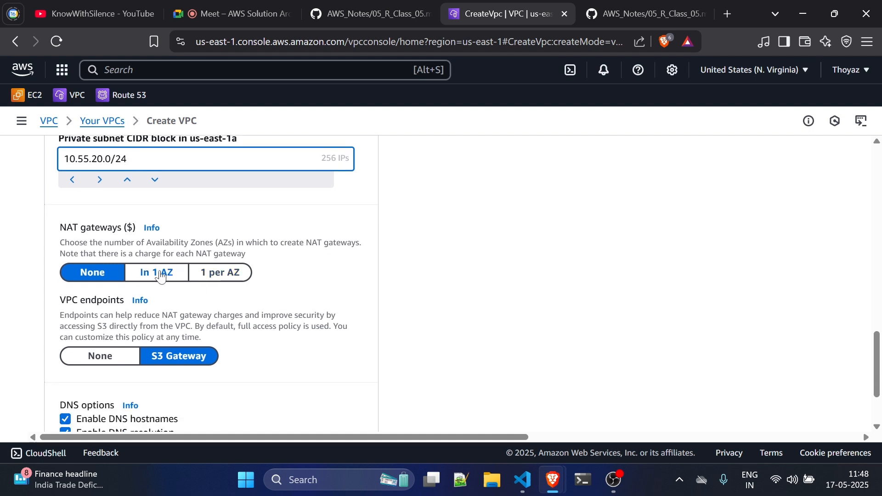
click(357, 23)
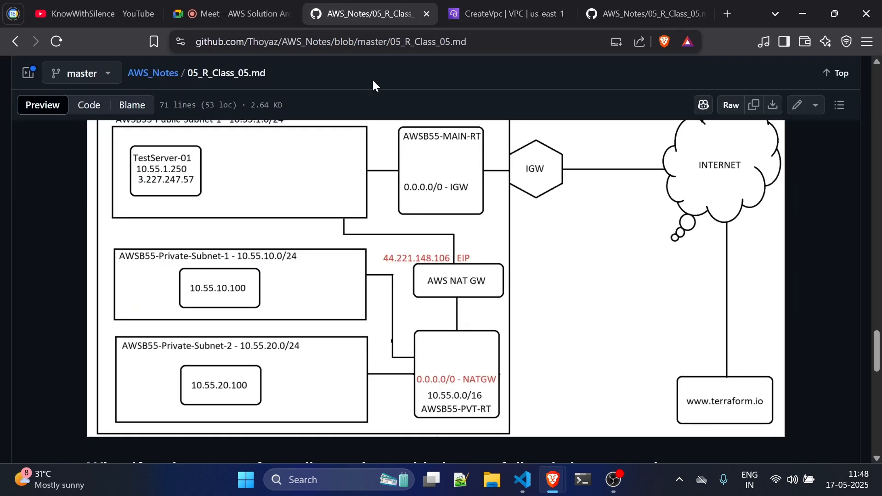
scroll(270, 340, up, 3)
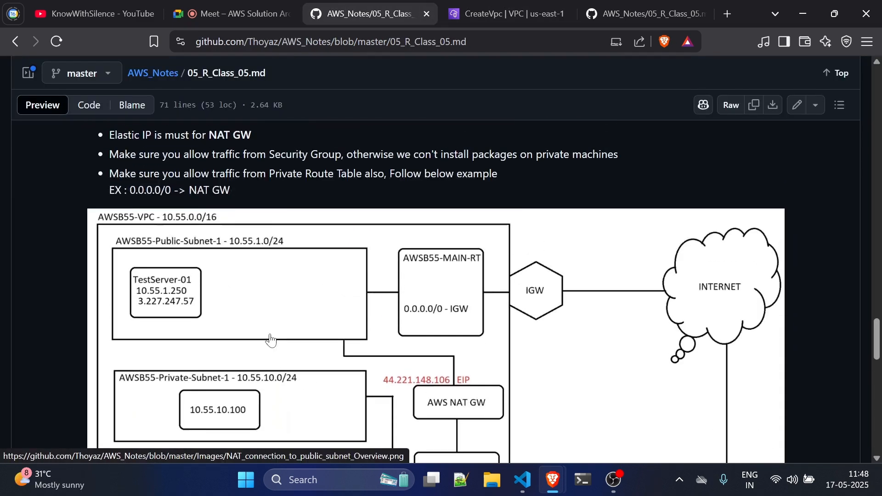
scroll(270, 340, down, 1)
scroll(231, 227, down, 1)
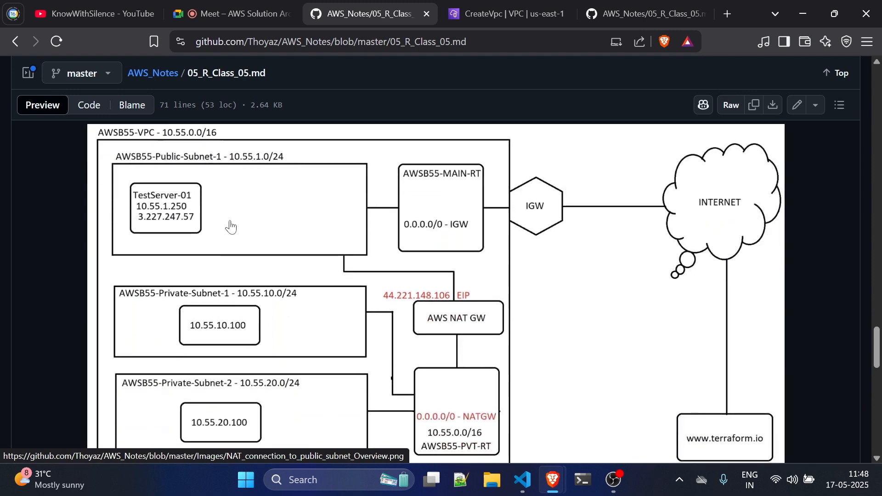
click(508, 1)
scroll(380, 221, down, 3)
scroll(379, 222, down, 1)
click(106, 265)
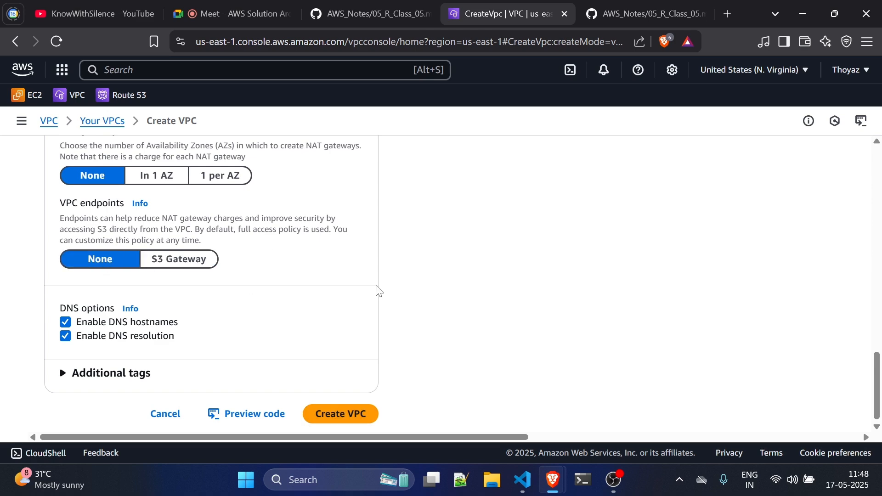
Step: Review the VPC preview, examining the subnets, route tables and network connections planned for AWSB55-VPC
scroll(376, 289, up, 10)
scroll(376, 289, up, 8)
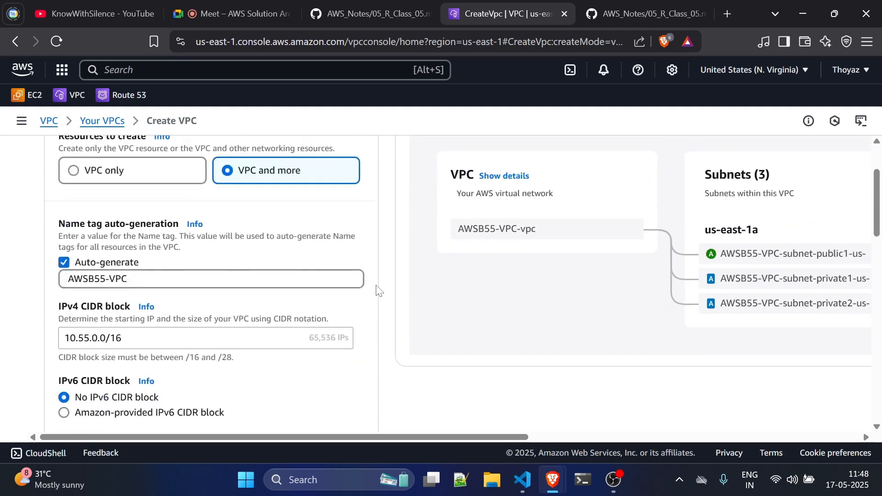
scroll(565, 348, right, 3)
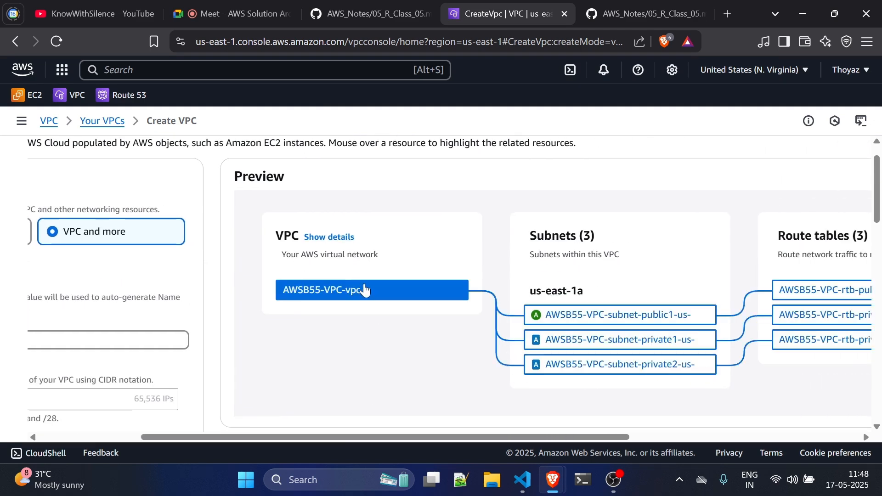
scroll(387, 300, right, 1)
scroll(387, 302, right, 3)
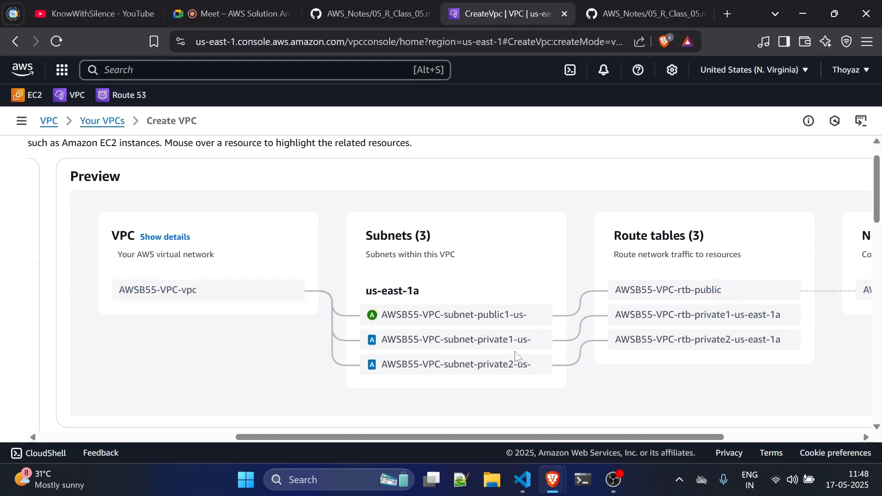
scroll(545, 384, right, 3)
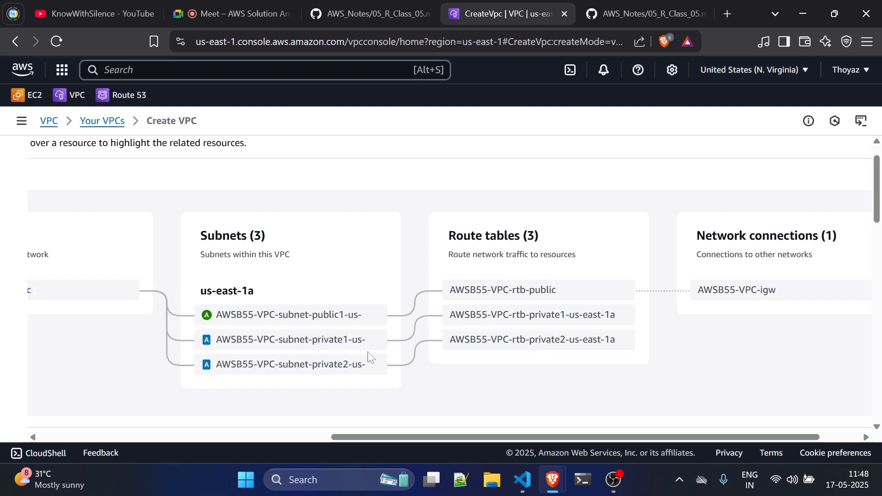
scroll(688, 337, right, 2)
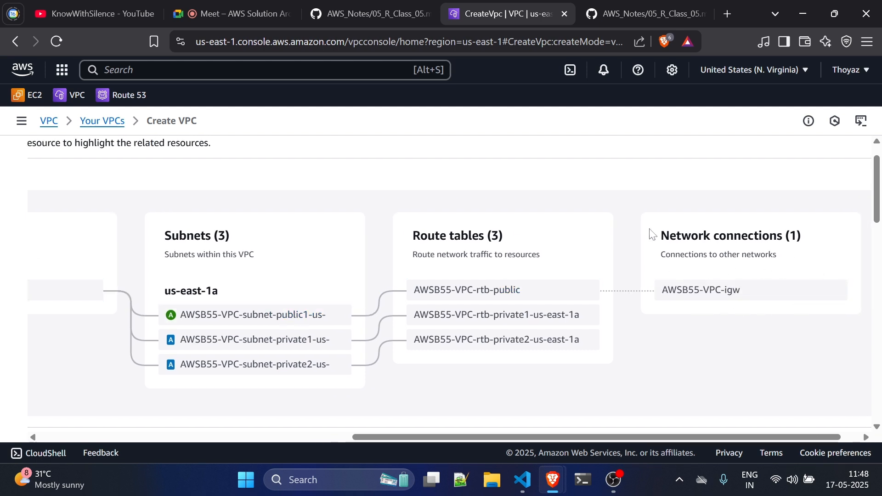
drag(650, 236, 792, 252)
click(778, 257)
drag(659, 236, 786, 269)
click(784, 264)
drag(655, 232, 786, 270)
click(748, 327)
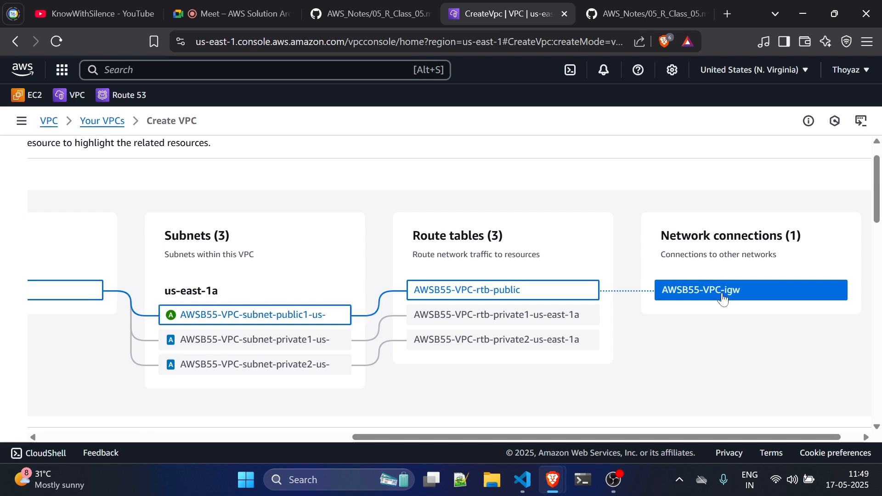
Step: Create the VPC with the configured settings and follow the creation workflow until all resources are made
scroll(634, 370, left, 5)
scroll(633, 372, left, 5)
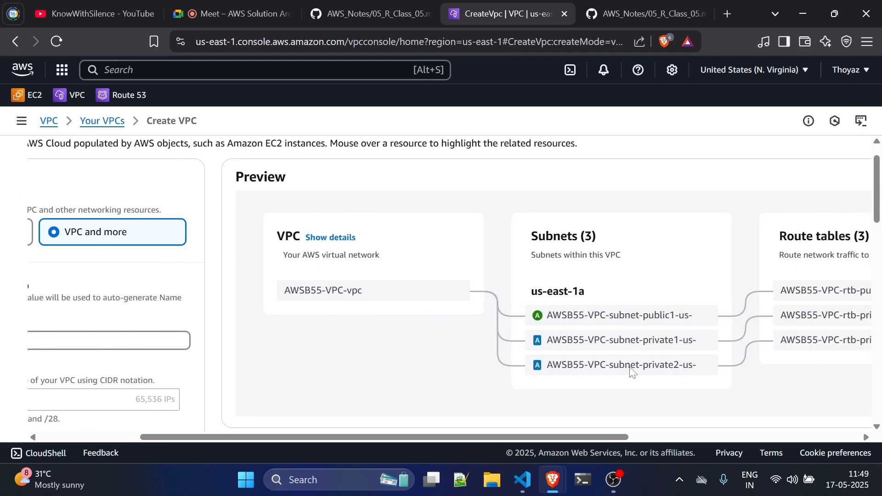
scroll(490, 317, left, 4)
scroll(378, 305, down, 8)
scroll(427, 339, down, 9)
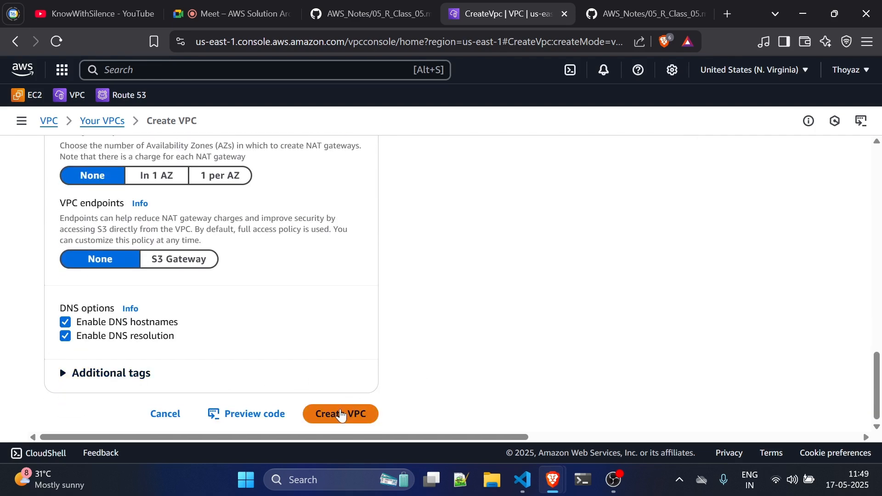
click(341, 414)
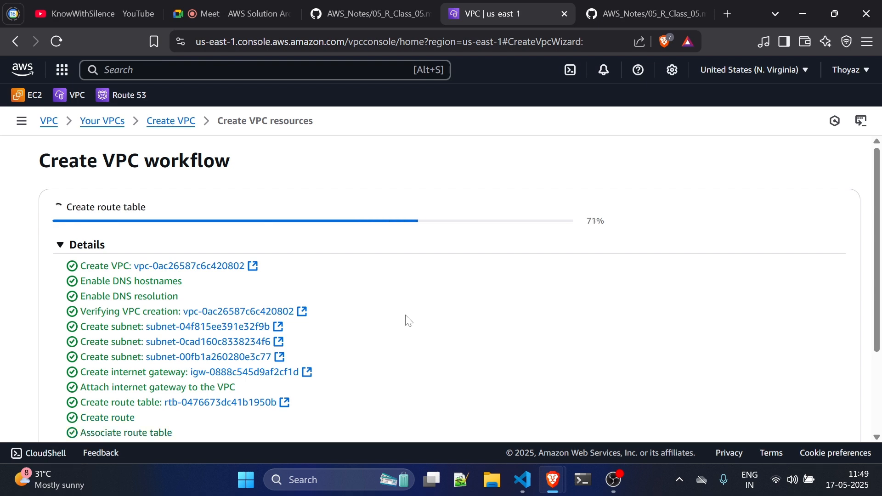
scroll(487, 318, down, 3)
scroll(487, 318, up, 2)
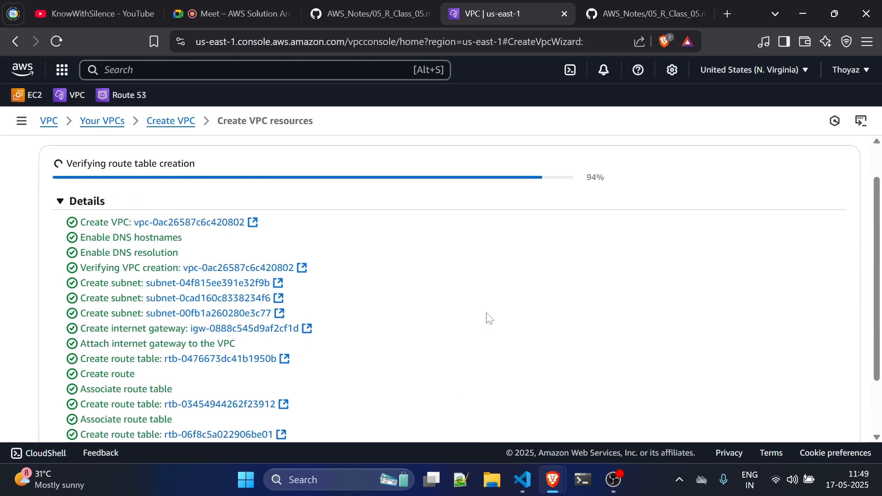
scroll(584, 327, down, 2)
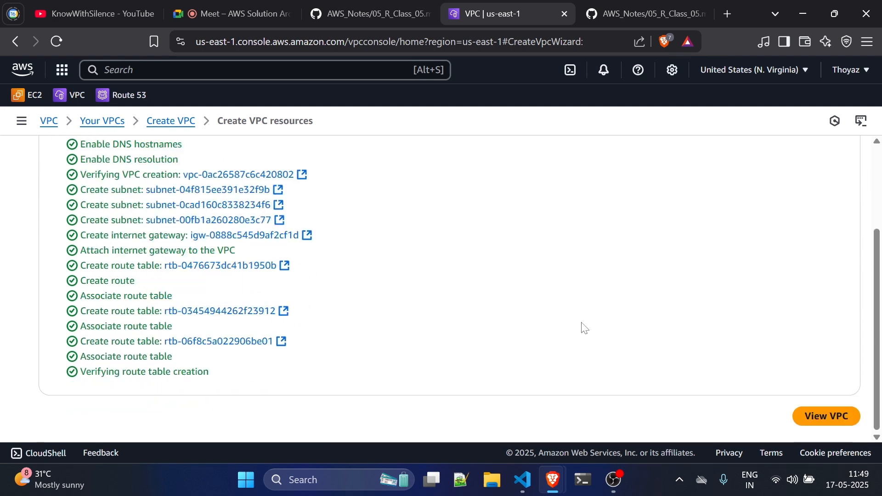
Step: Open the new VPC's details, review its resource map and go to the list of all VPCs
click(824, 416)
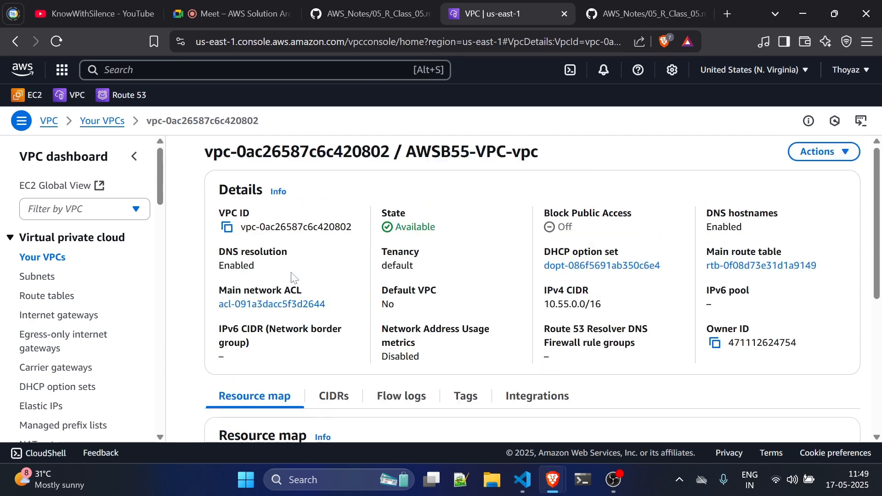
scroll(308, 306, down, 3)
scroll(310, 309, down, 2)
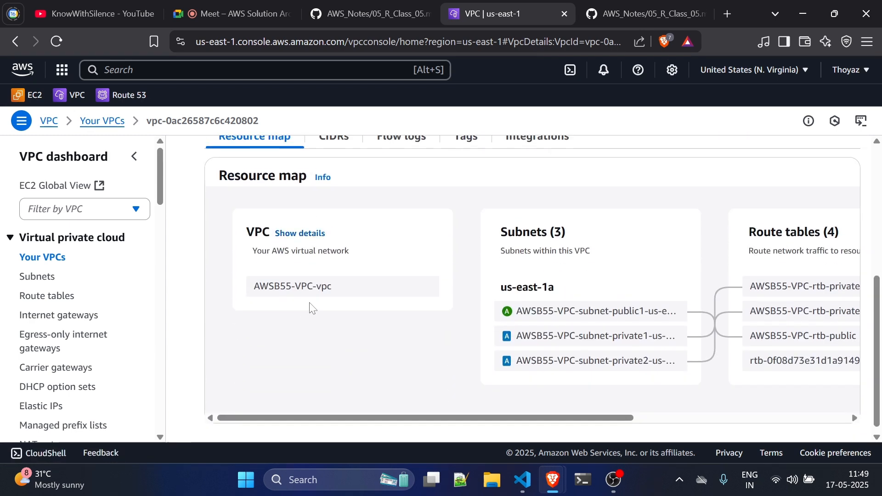
scroll(337, 289, up, 5)
click(23, 259)
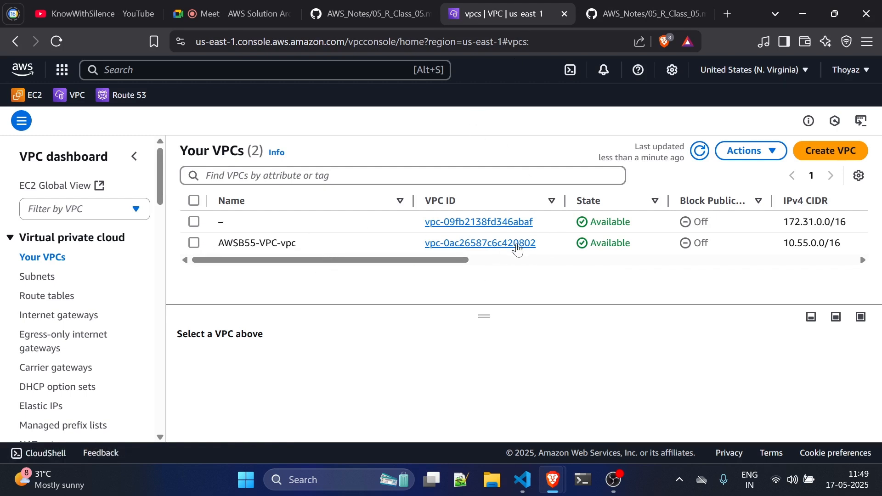
Step: Review the public and private subnet layout and servers in the GitHub notes diagram, and return to the AWS console
click(396, 3)
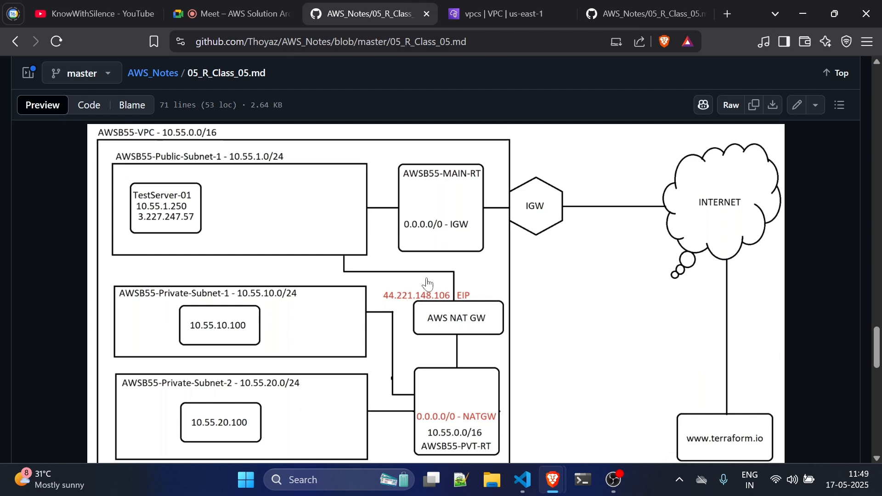
scroll(428, 285, down, 1)
scroll(409, 198, up, 2)
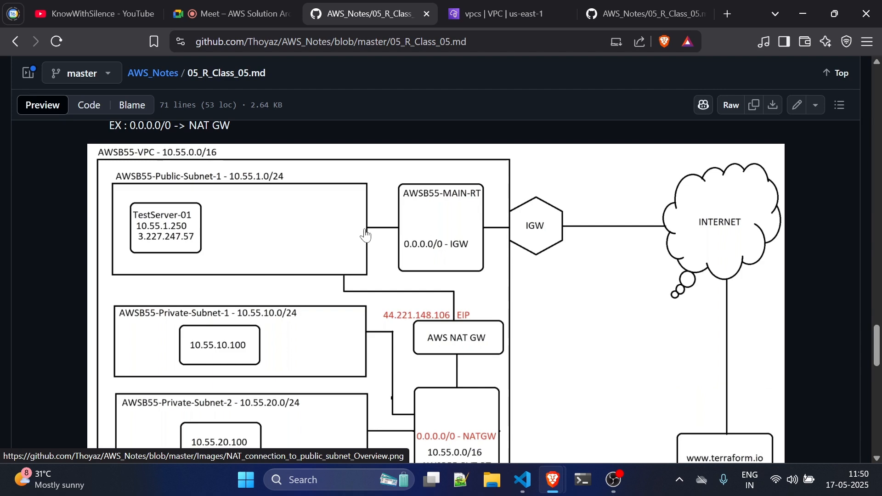
click(500, 5)
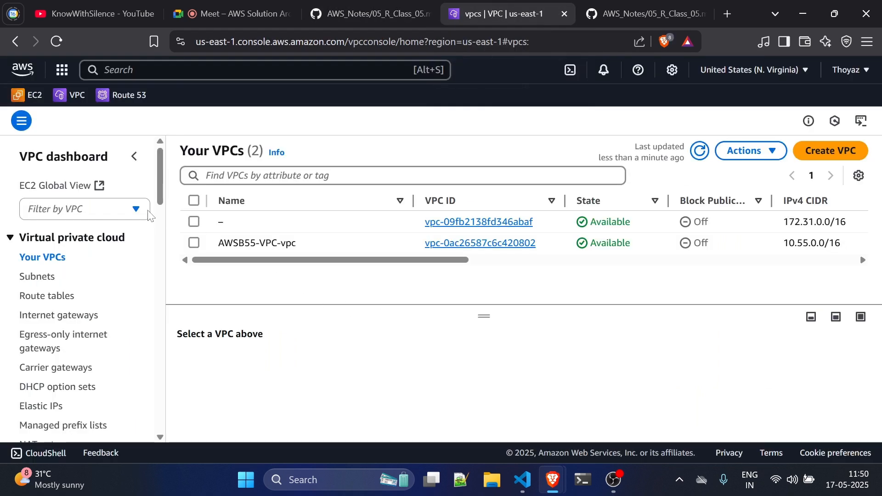
Step: Go to the EC2 dashboard and start launching a new instance
click(27, 95)
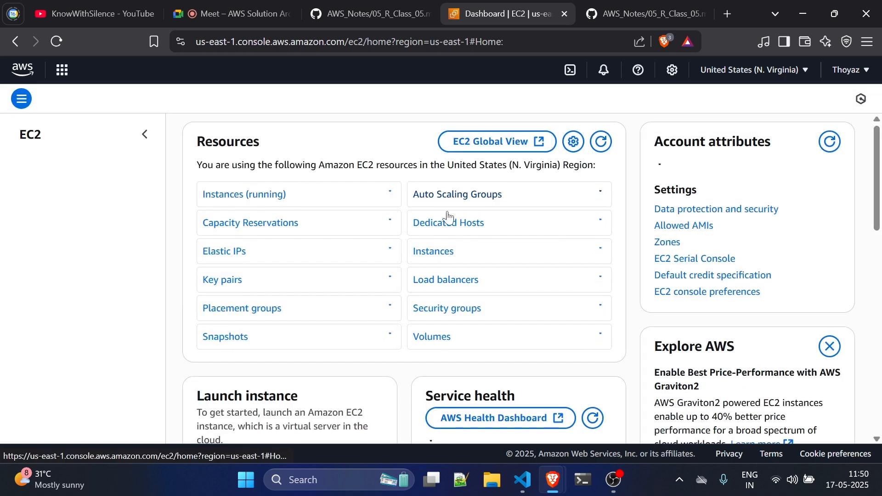
scroll(303, 280, down, 4)
scroll(244, 304, up, 1)
click(237, 312)
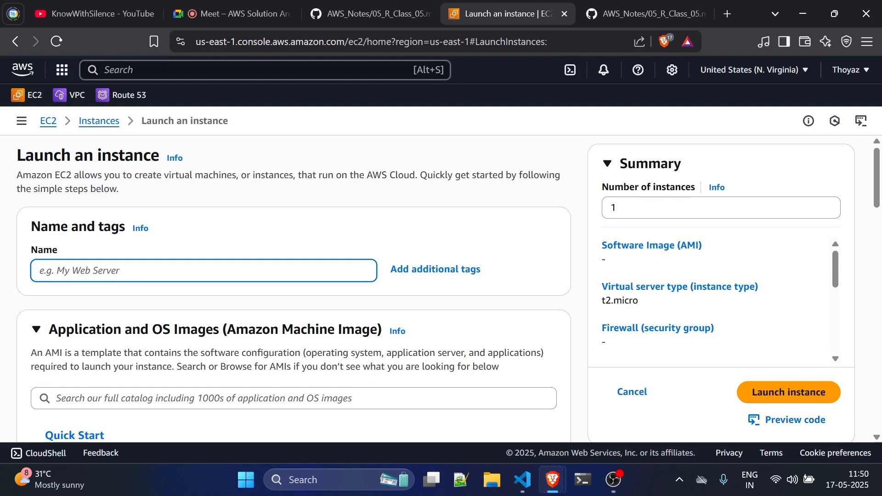
Step: Look up the public subnet server's name in the notes diagram and name the new instance TestServer-01
click(383, 7)
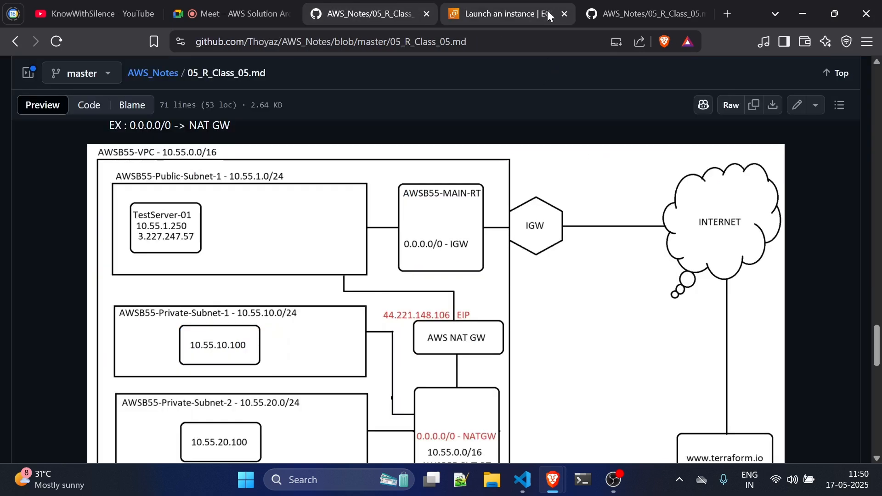
click(528, 6)
text(TestServer-01)
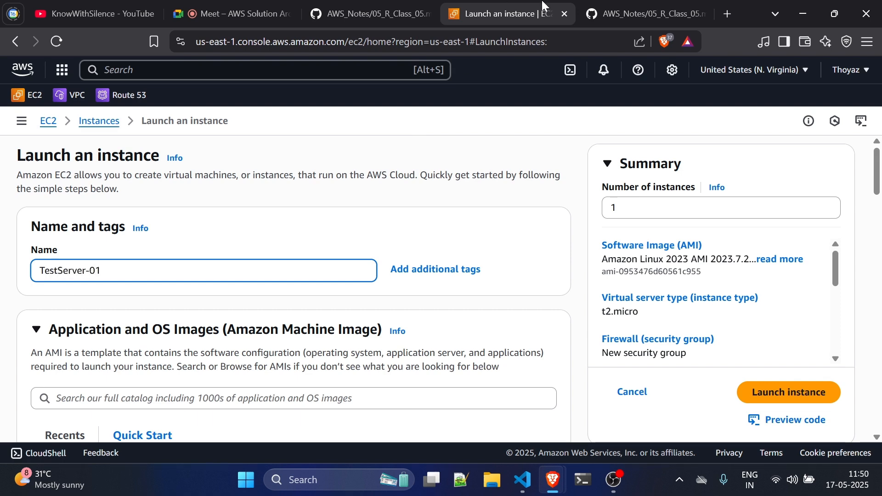
Step: Recheck the network diagram in the notes and choose Ubuntu, Ubuntu Server 24.04 LTS, as the instance's machine image
click(385, 6)
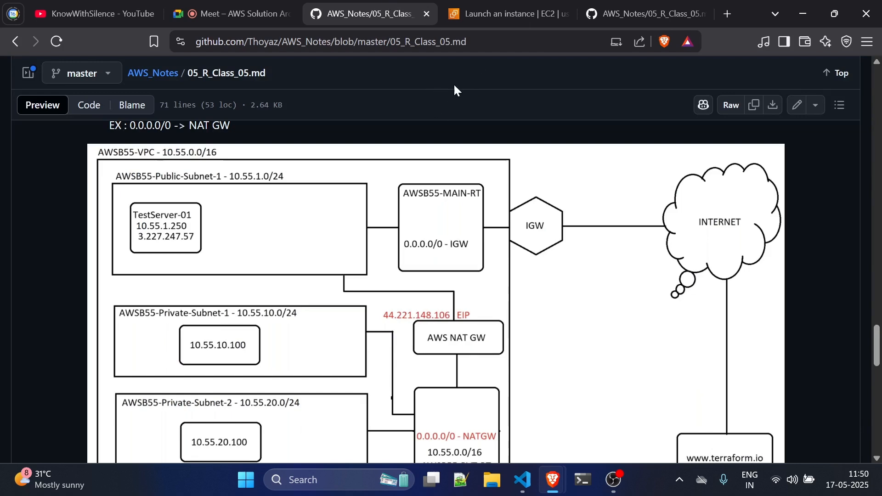
click(509, 1)
scroll(438, 323, down, 4)
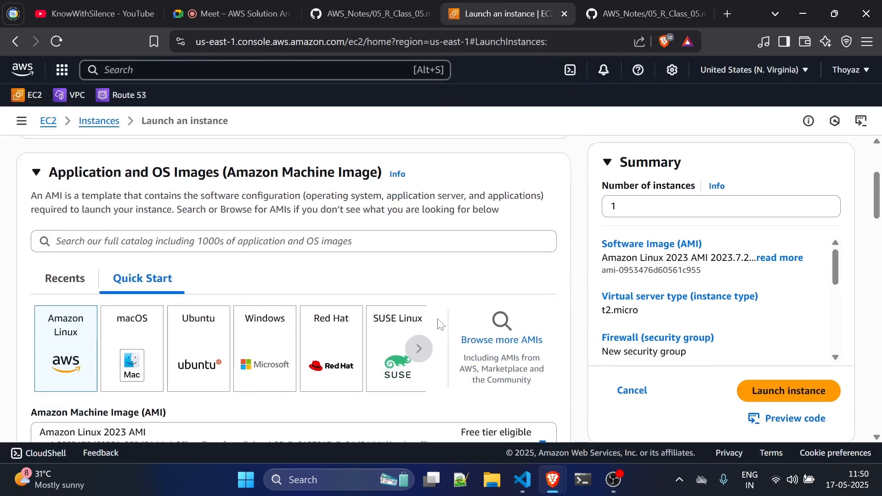
click(205, 322)
scroll(224, 320, down, 2)
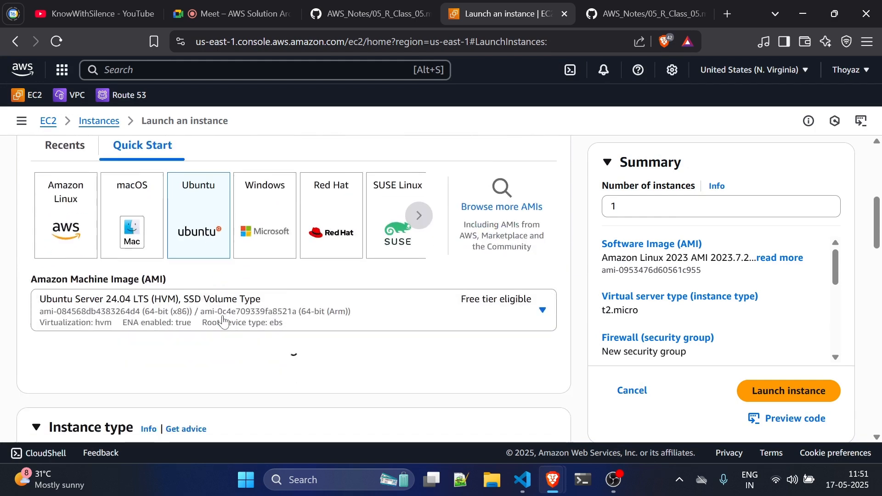
scroll(224, 320, down, 4)
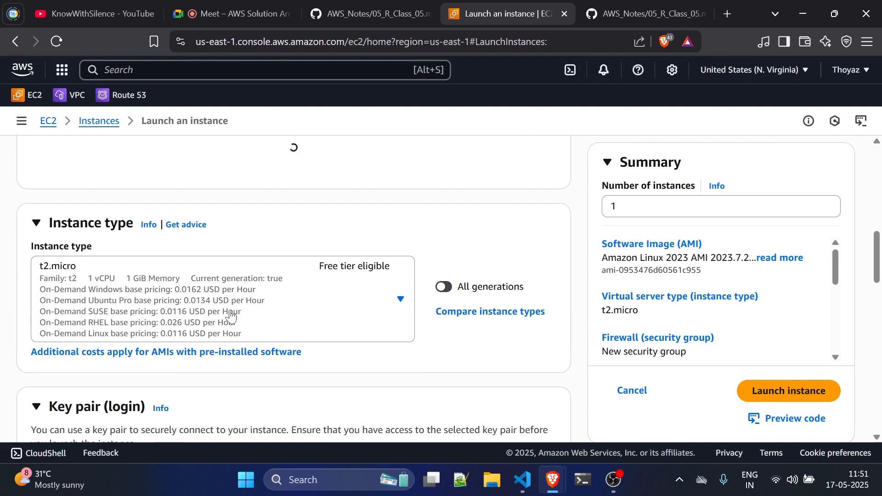
Step: Select the existing AWS_Class key pair for logging in to the instance
scroll(231, 316, down, 4)
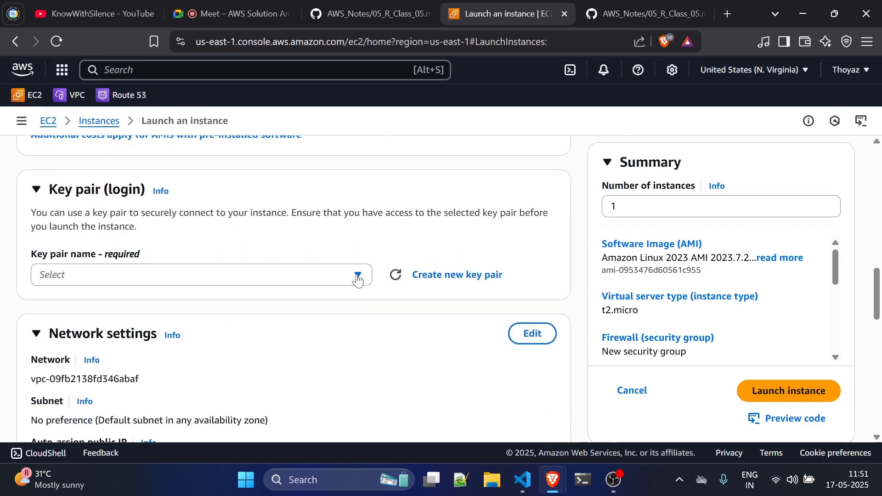
scroll(325, 280, up, 2)
scroll(324, 280, down, 1)
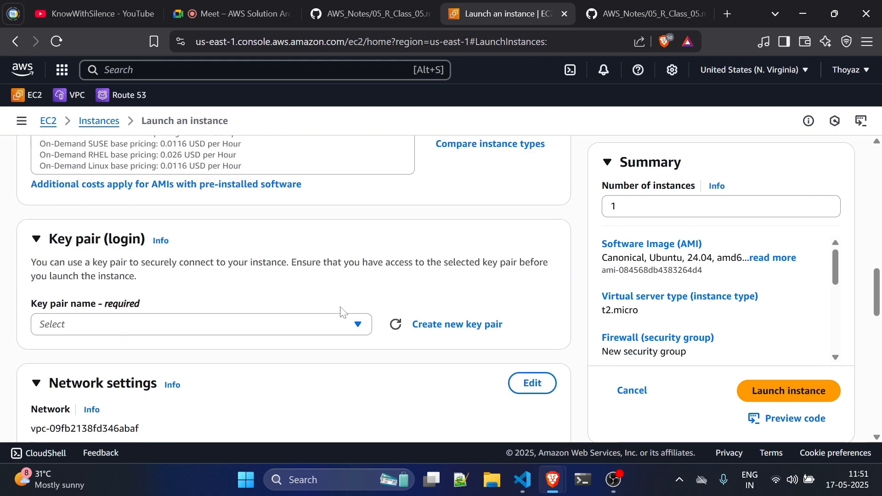
click(338, 321)
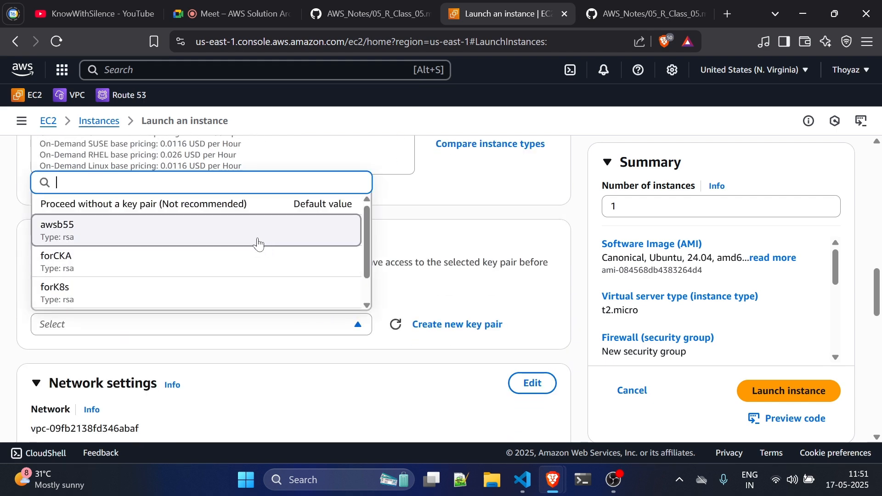
scroll(207, 240, down, 1)
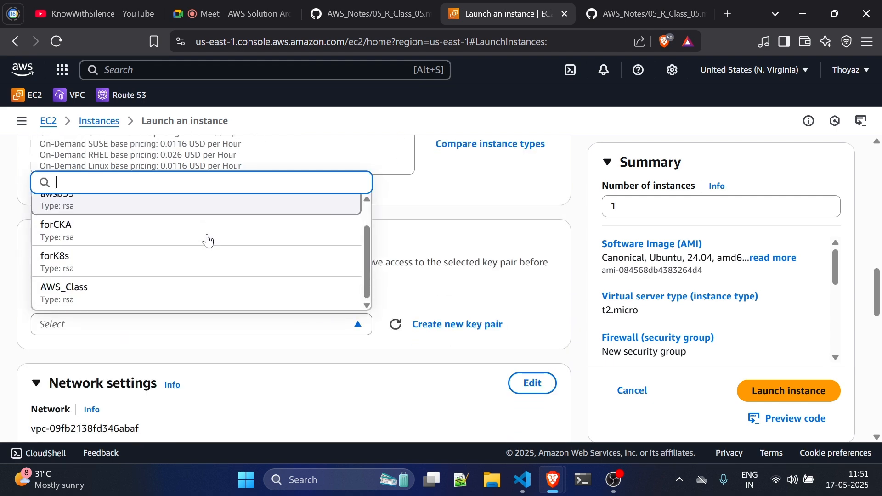
click(187, 302)
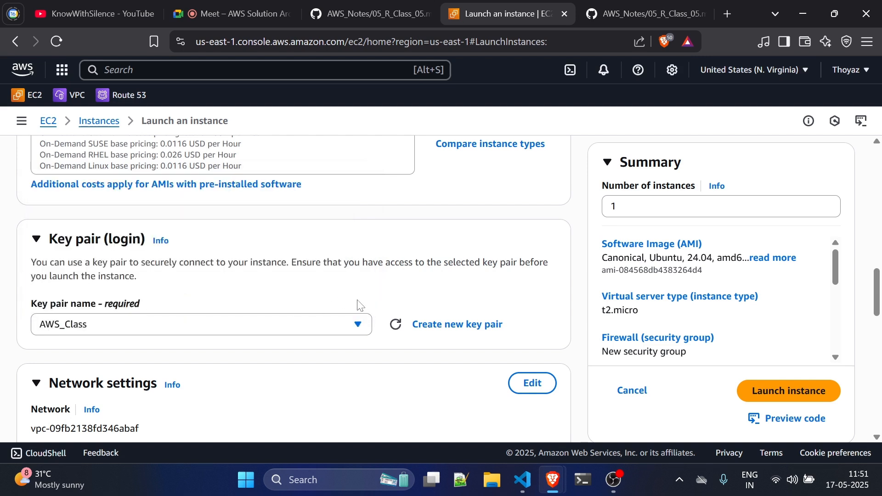
Step: Switch to File Explorer, look for AWS_Class.pem in the desktop's TZ_YT folder, and return to the instance launch form
click(499, 478)
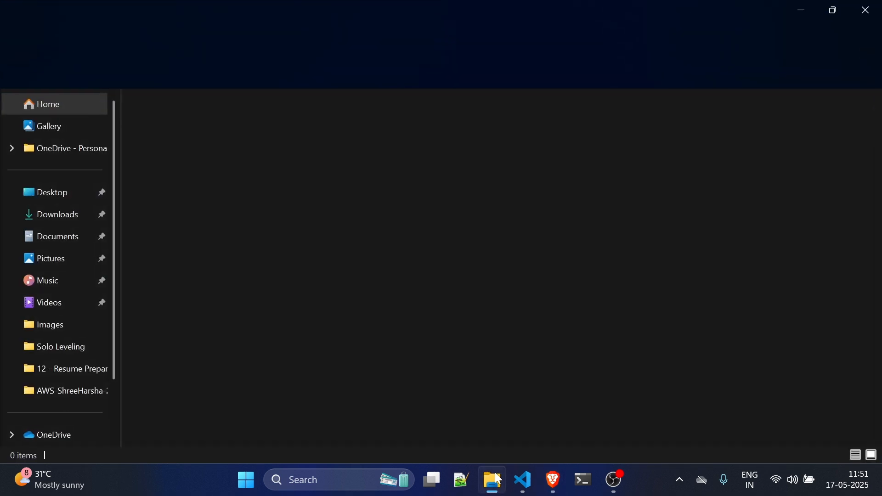
click(64, 198)
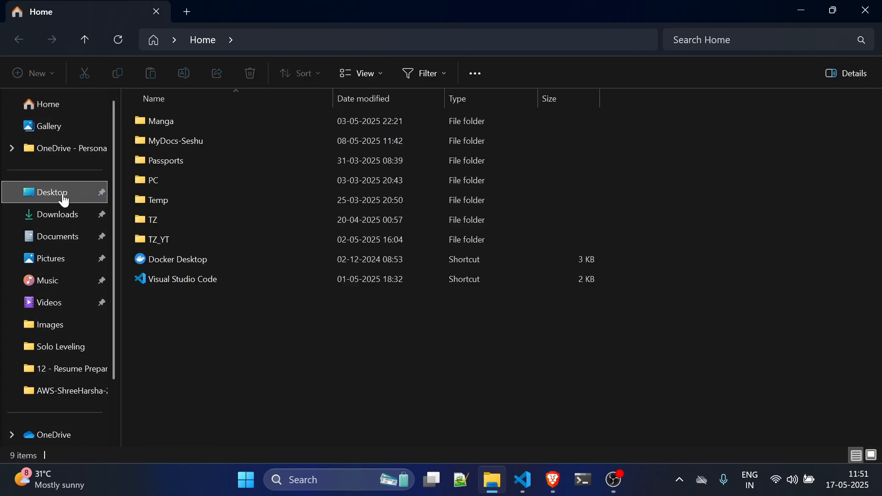
double_click(186, 236)
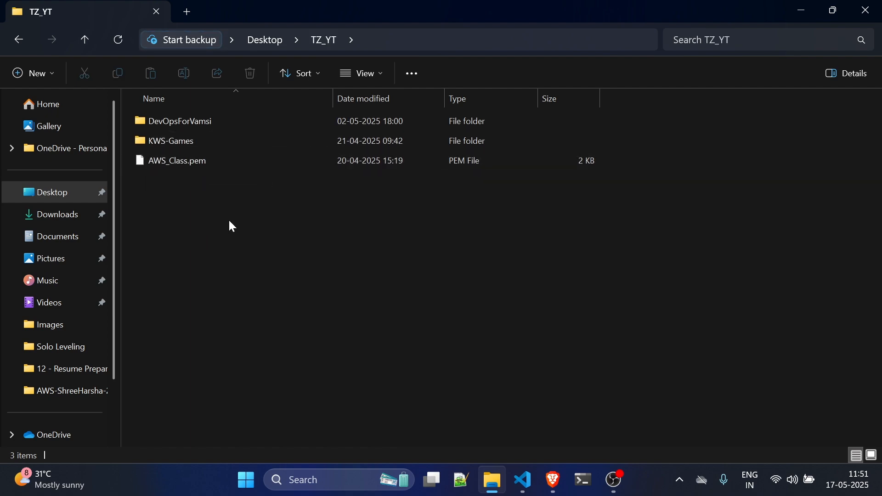
key(alt+Tab)
Step: Edit the network settings to use the AWSB55-VPC-vpc network, and check its subnet choices against AWSB55-VPC-subnet-public1-us-east-1a
scroll(414, 393, down, 4)
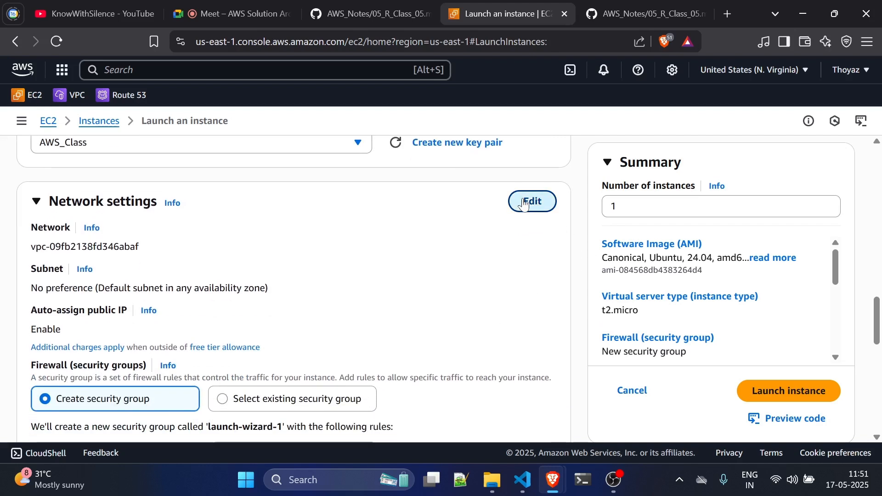
click(525, 202)
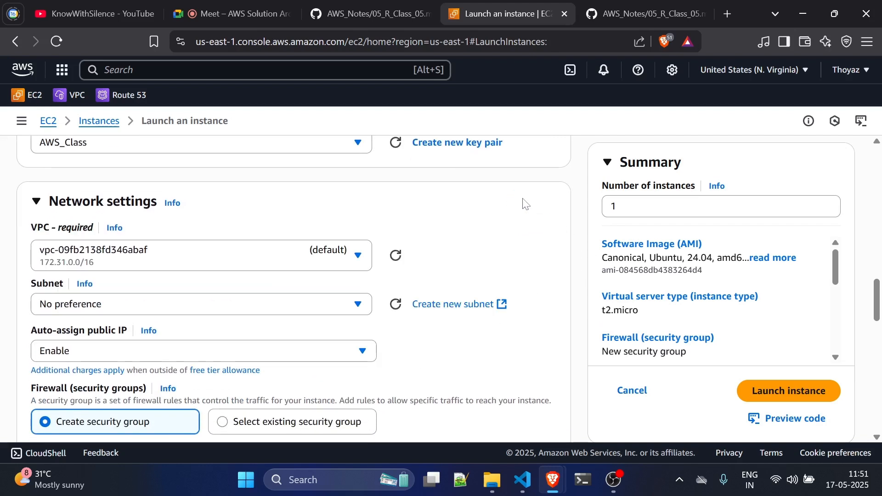
click(338, 257)
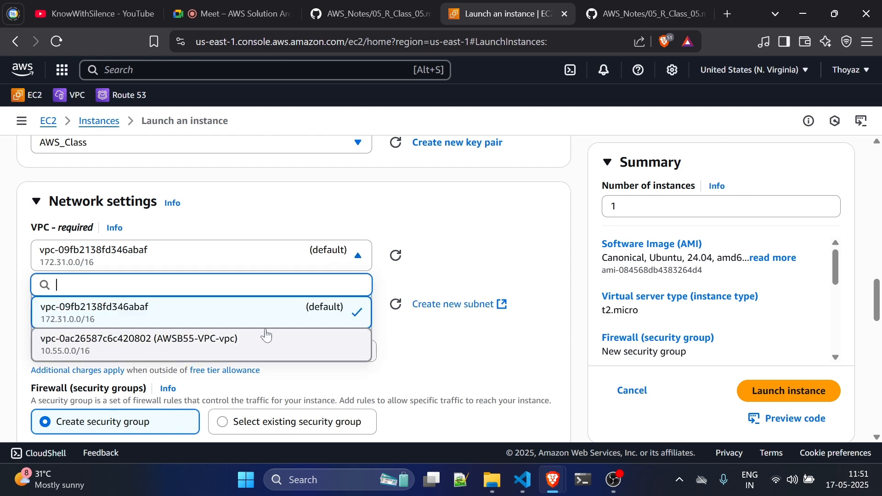
click(248, 342)
scroll(357, 335, down, 1)
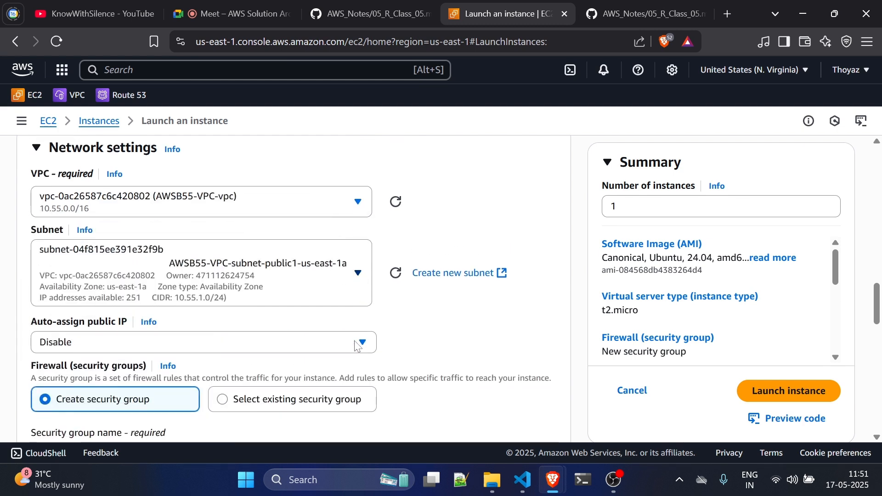
click(333, 281)
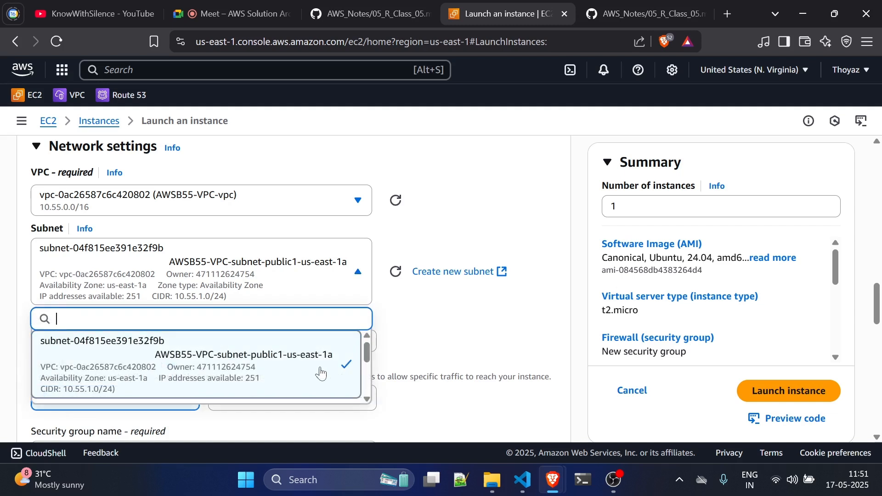
scroll(349, 360, down, 3)
scroll(294, 365, down, 2)
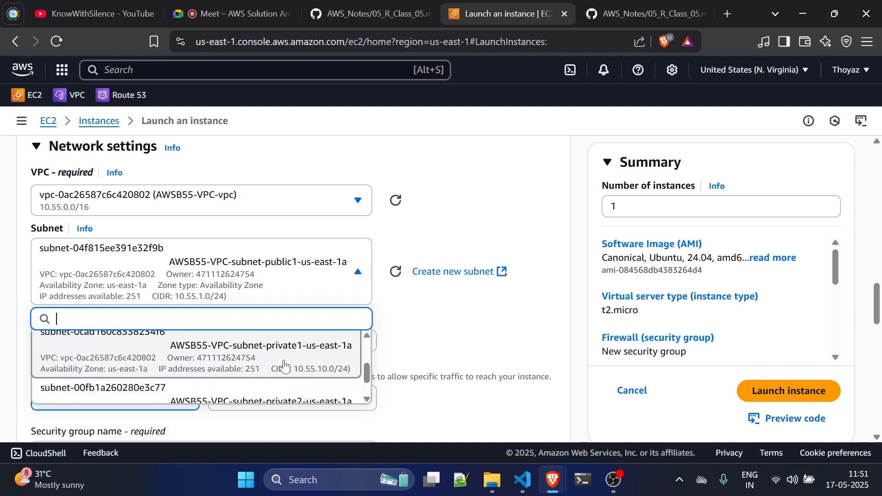
scroll(294, 374, up, 5)
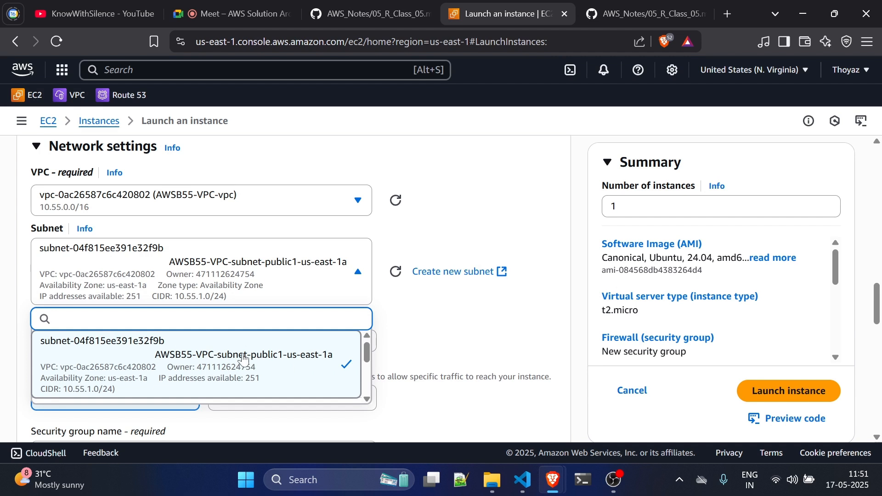
click(471, 315)
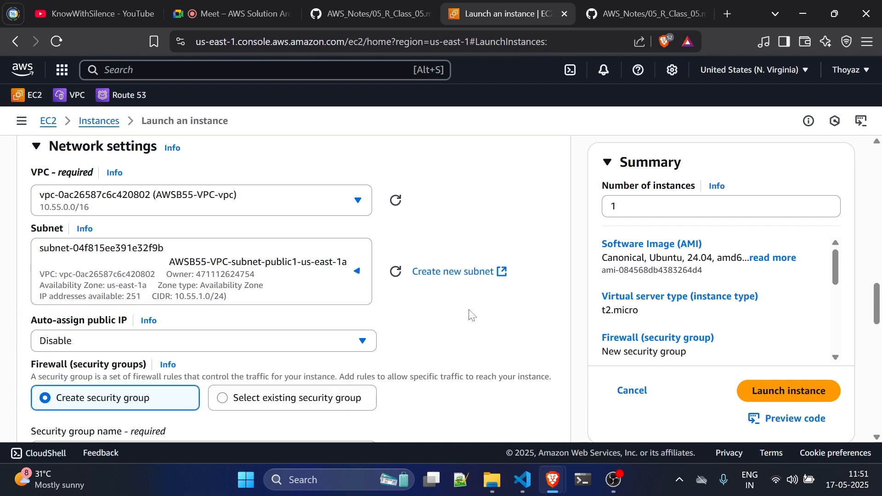
Step: Enable auto-assignment of a public IP for the instance
scroll(426, 334, down, 2)
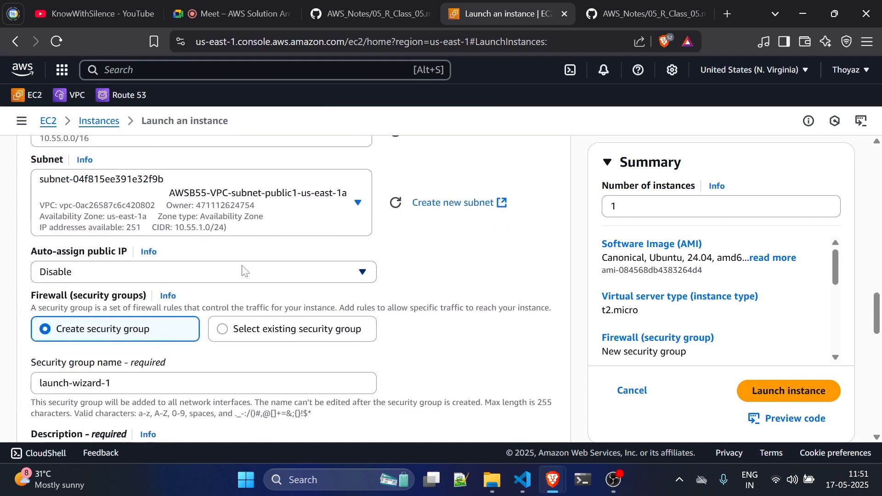
click(146, 275)
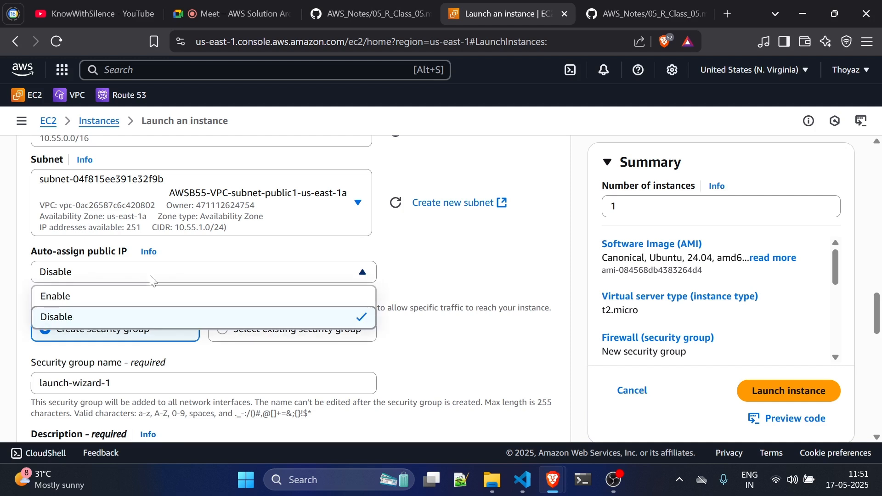
click(114, 298)
scroll(494, 317, down, 2)
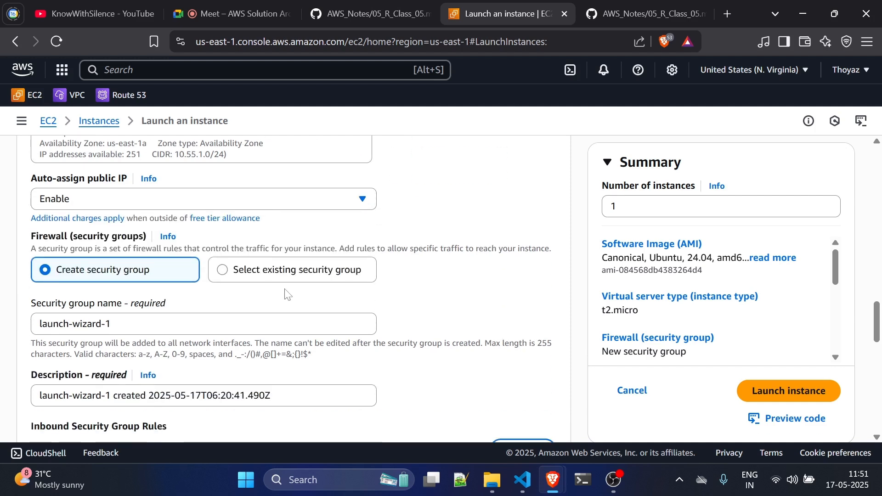
click(224, 271)
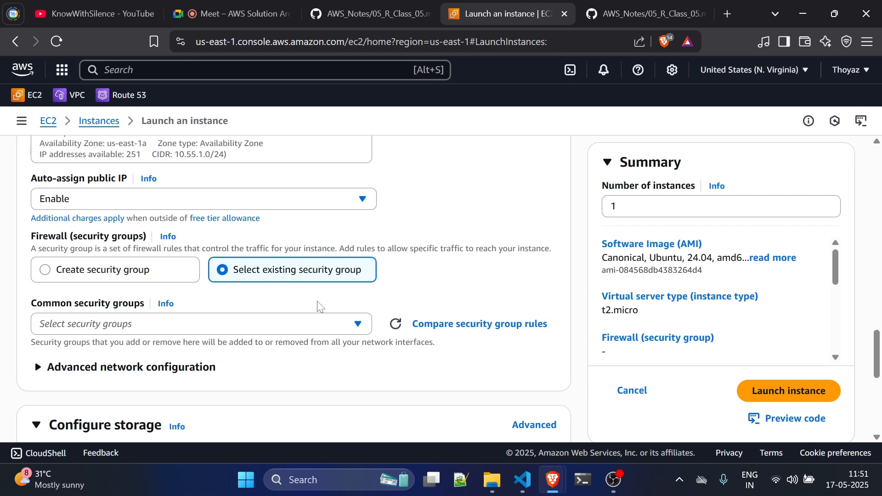
scroll(257, 289, down, 1)
click(284, 297)
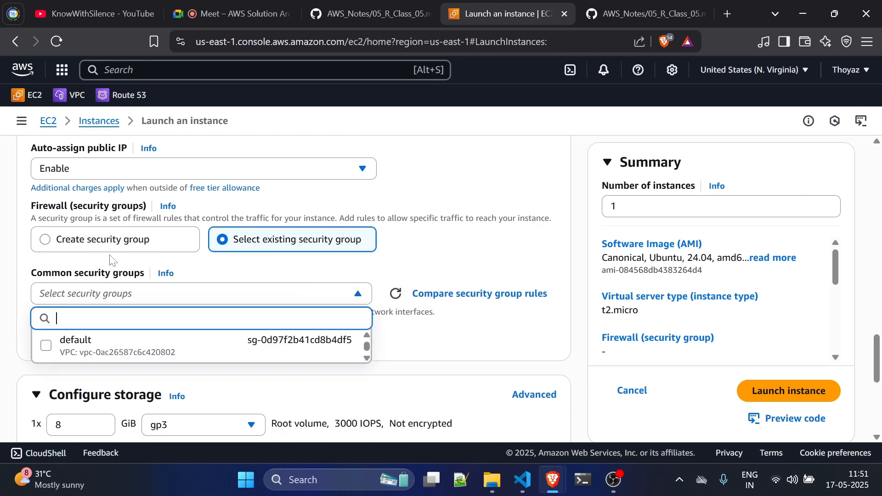
click(51, 240)
click(52, 240)
Step: Name the new security group Allow_all_traffic
scroll(52, 241, down, 2)
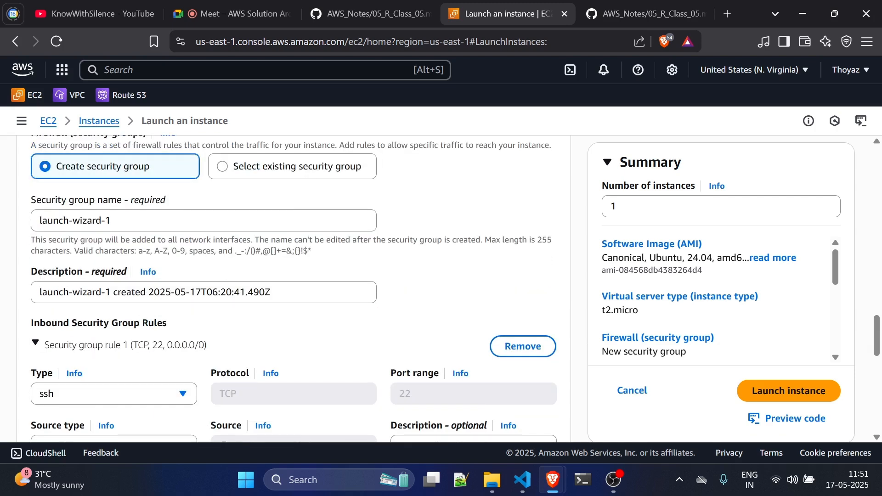
key(Tab)
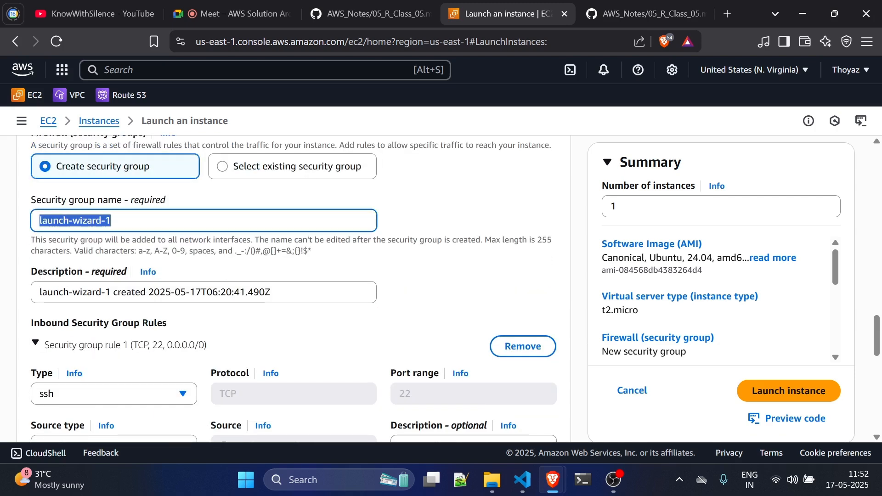
text(Allow all tt)
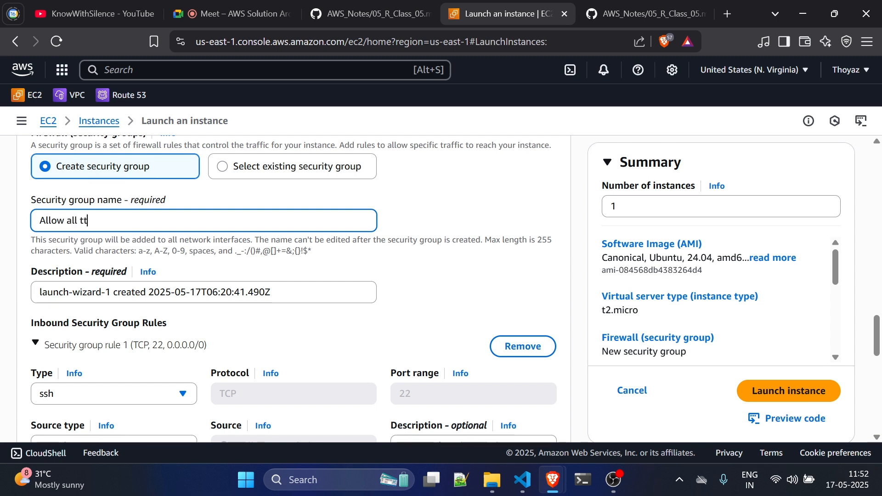
text(raffic)
key(Left)
key(Left)
key(Left)
key(Left)
key(Left)
key(Left)
key(Left)
key(BackSpace)
text(_)
key(Left)
key(Left)
key(Left)
key(Left)
key(BackSpace)
text(_)
Step: Copy the security group's name into its description, so it reads Allow_all_traffic
click(272, 292)
click(112, 221)
key(ctrl+a)
key(ctrl+c)
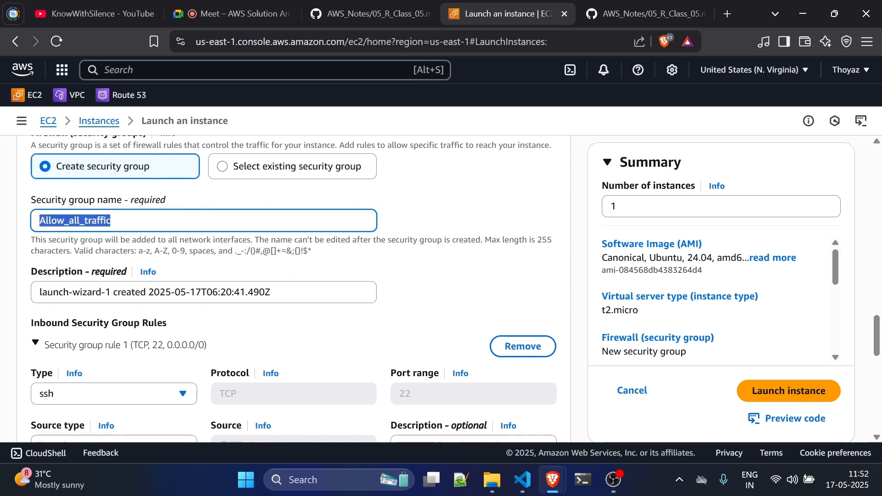
click(271, 292)
key(ctrl+a)
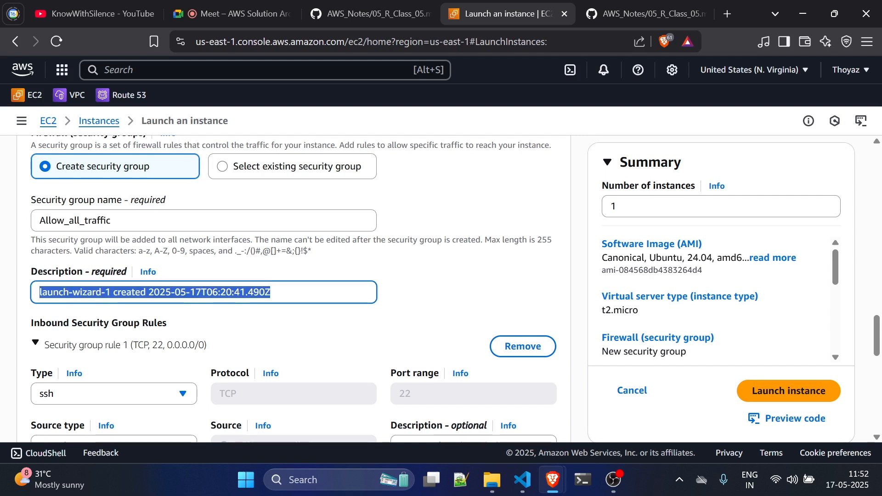
key(ctrl+v)
Step: Set the first inbound security group rule's type to All traffic and review the storage settings
scroll(330, 315, down, 3)
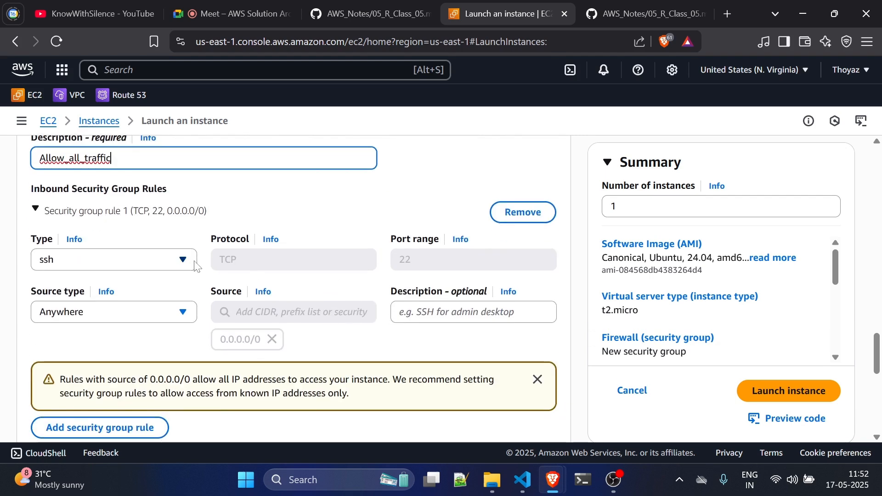
click(176, 269)
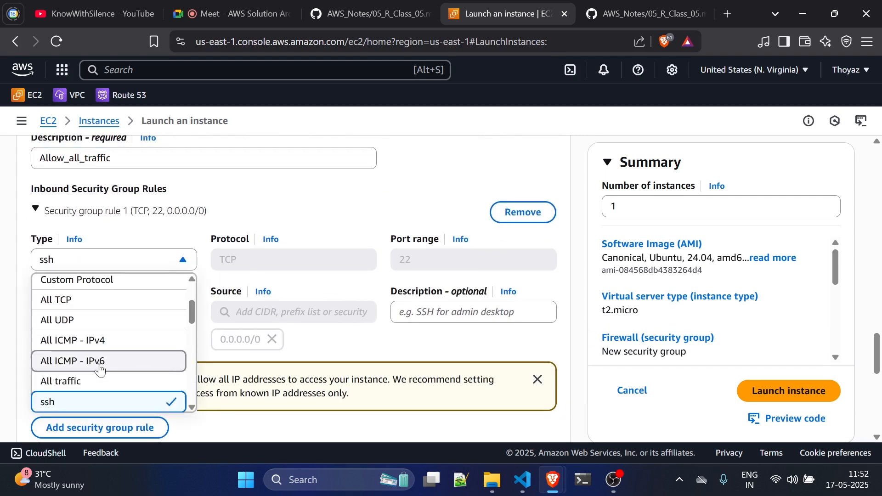
click(110, 381)
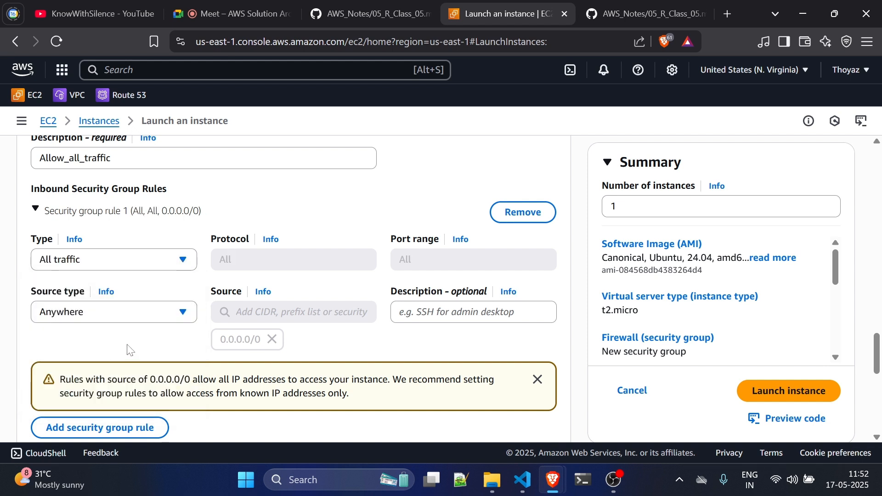
scroll(294, 289, down, 1)
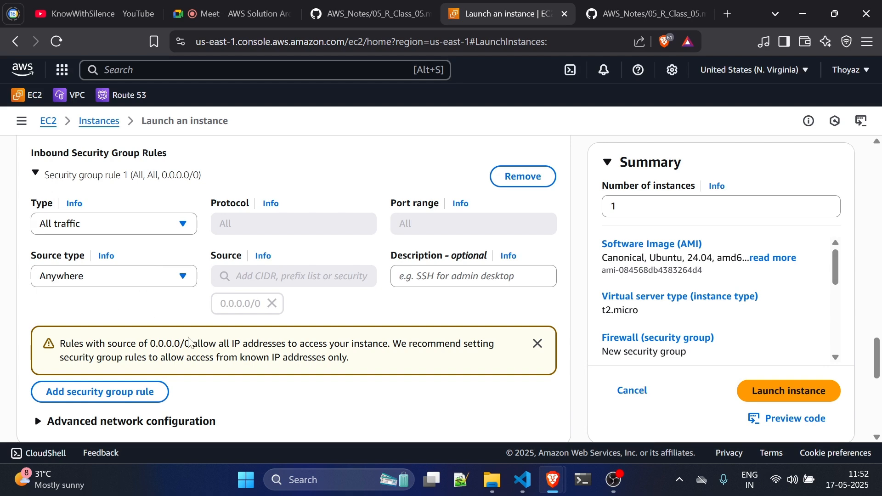
scroll(189, 342, down, 2)
scroll(213, 308, down, 4)
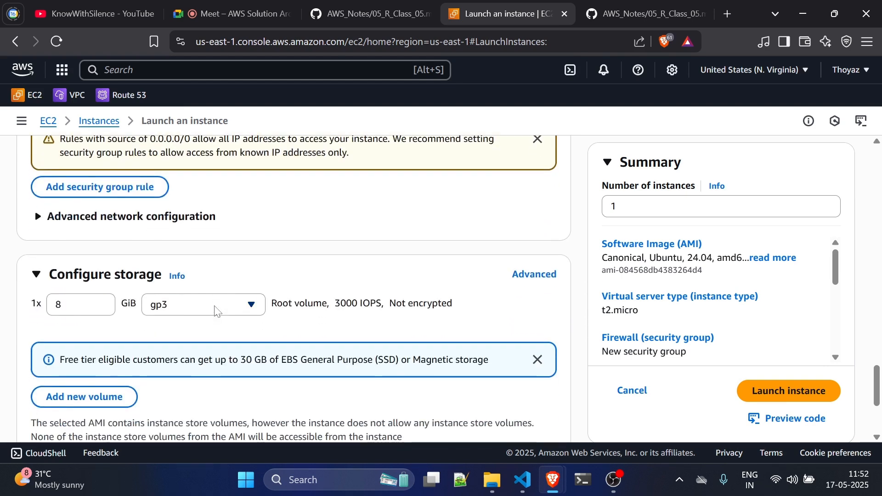
Step: Expand the instance's advanced details and look through the settings down to the user data field
scroll(202, 322, down, 1)
scroll(217, 316, down, 3)
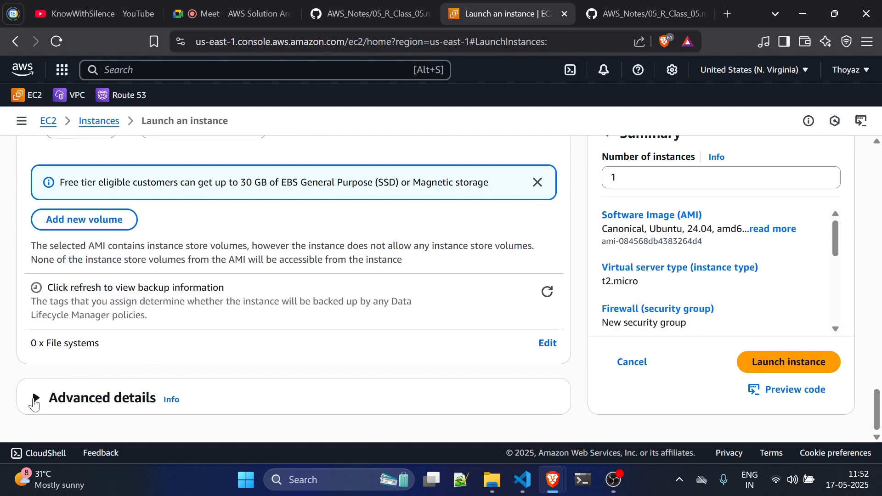
click(76, 395)
scroll(246, 371, down, 5)
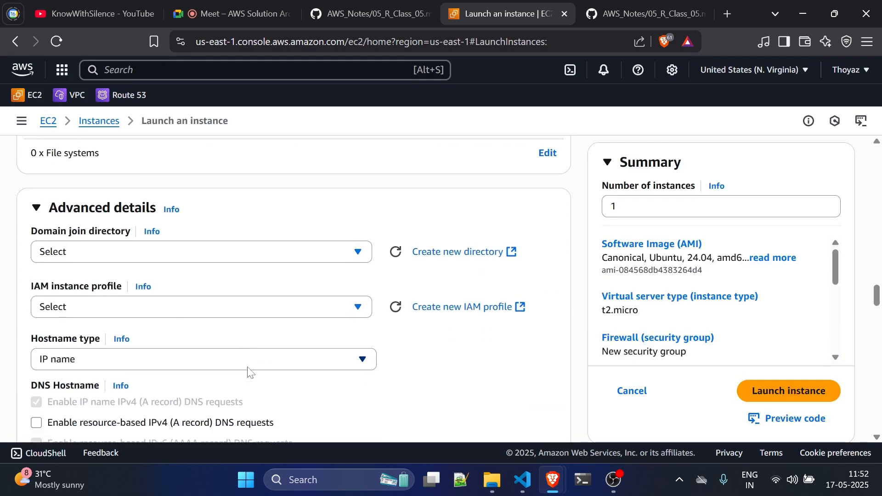
scroll(248, 372, down, 4)
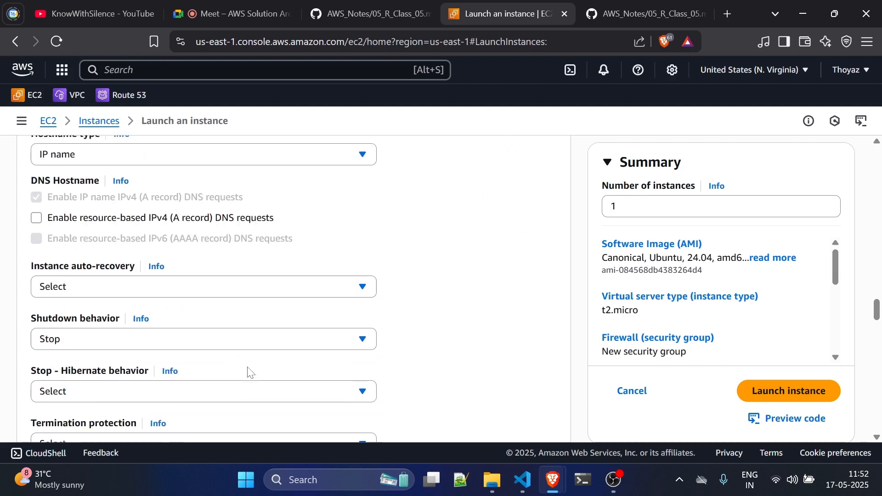
scroll(248, 371, down, 12)
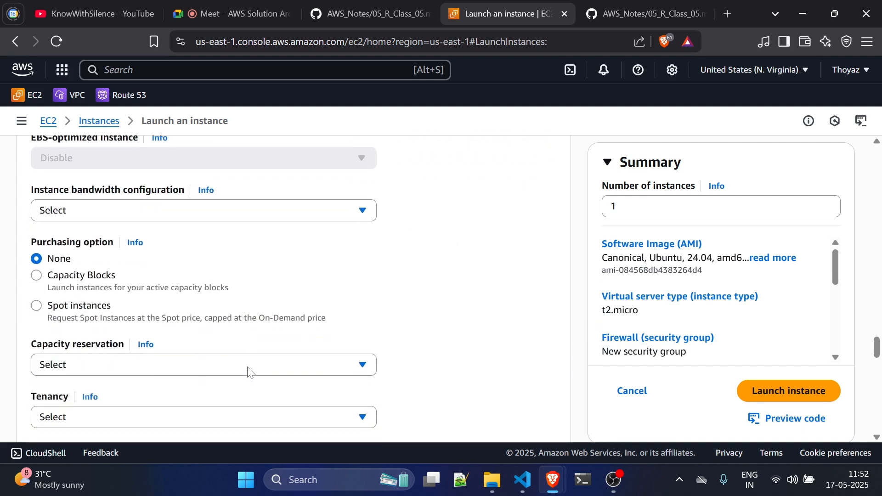
scroll(248, 371, down, 11)
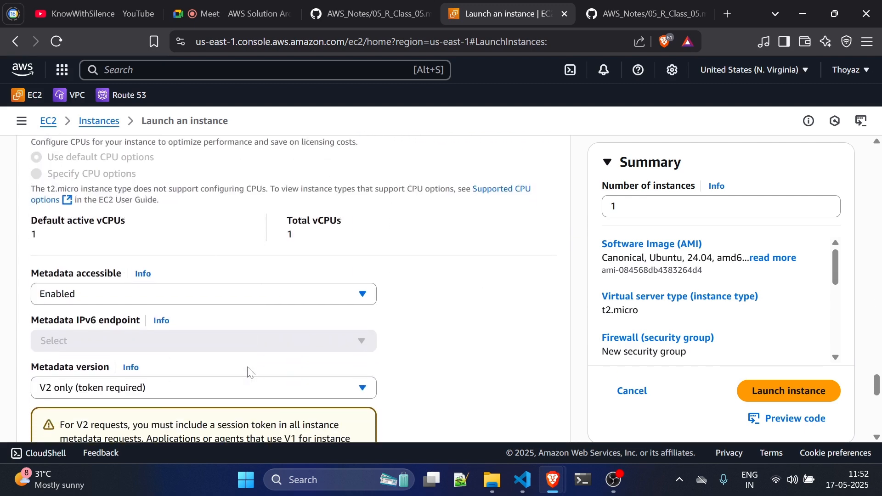
scroll(248, 371, down, 3)
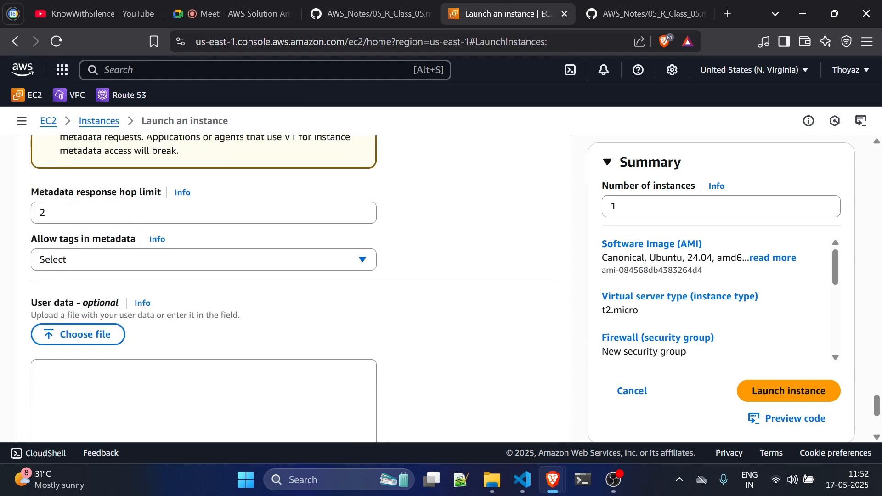
scroll(324, 350, down, 4)
scroll(324, 350, up, 15)
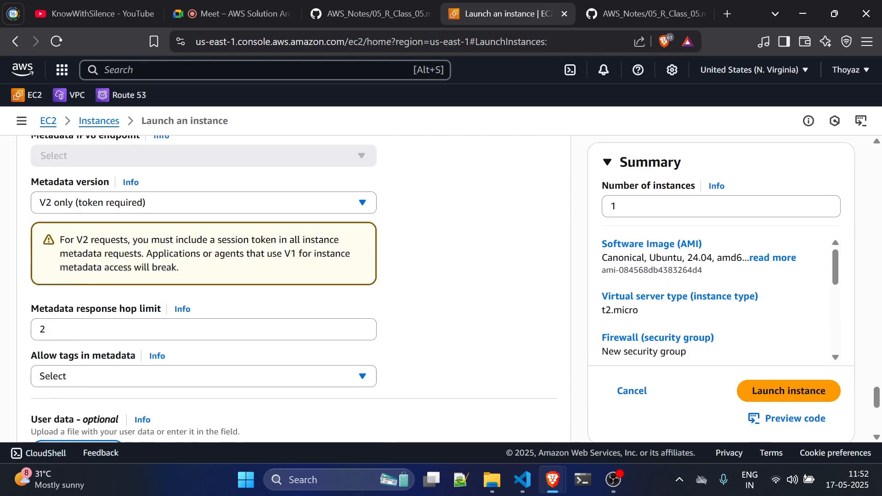
scroll(324, 350, up, 7)
scroll(324, 350, up, 1)
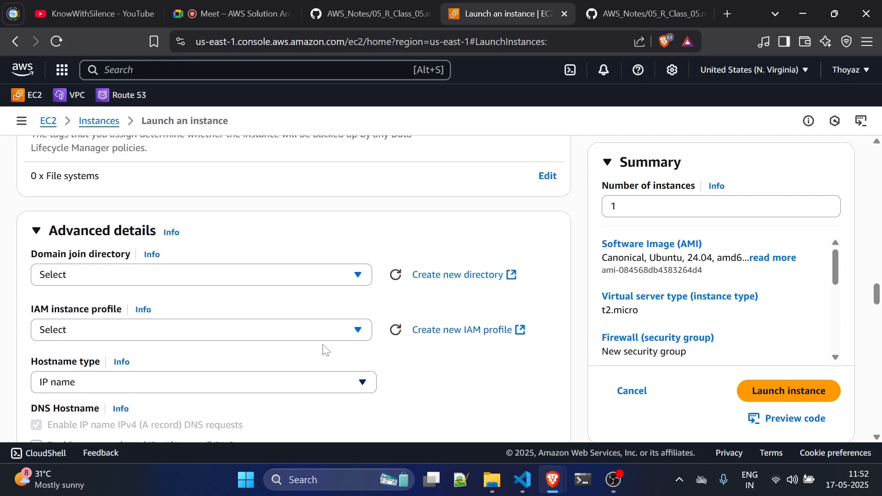
scroll(307, 288, up, 6)
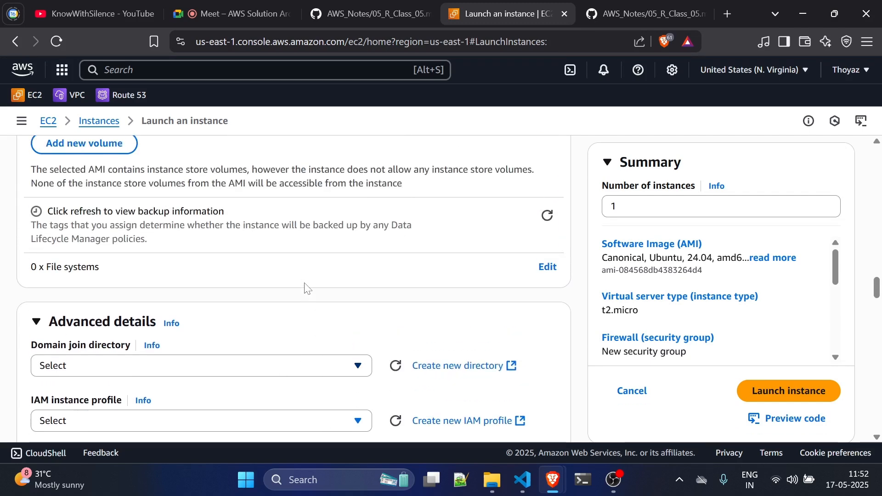
scroll(306, 288, up, 2)
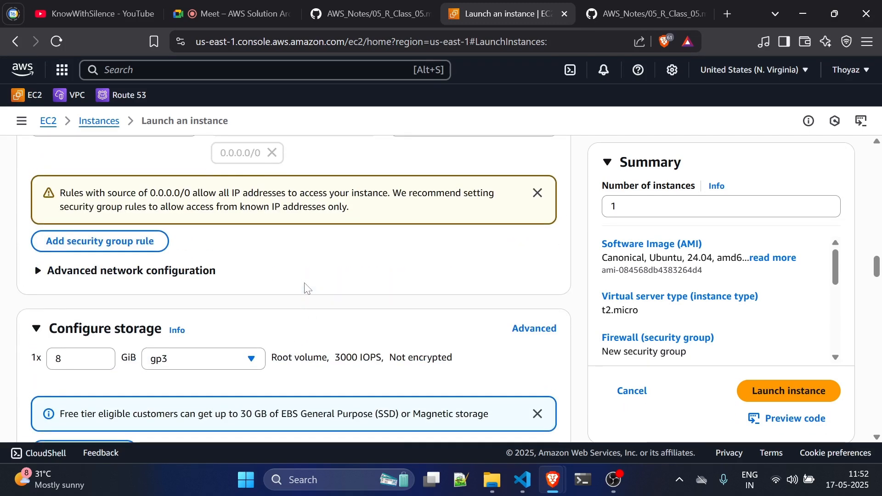
Step: Expand the advanced network configuration to the primary IP field and look up TestServer-01's private IP in the class notes diagram
click(138, 275)
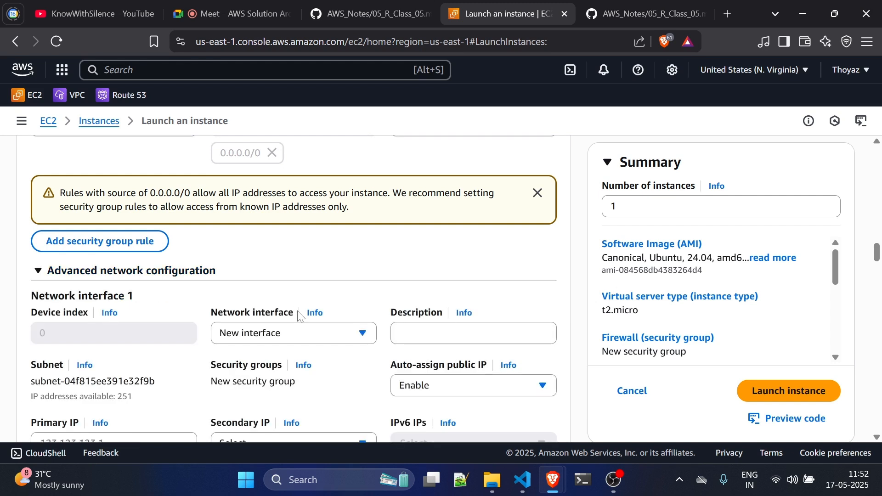
scroll(302, 315, down, 2)
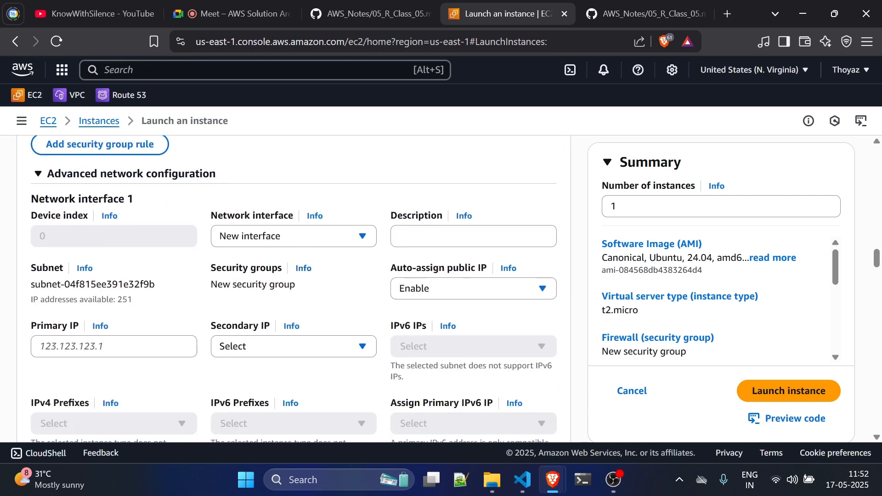
drag(25, 328, 80, 328)
click(62, 330)
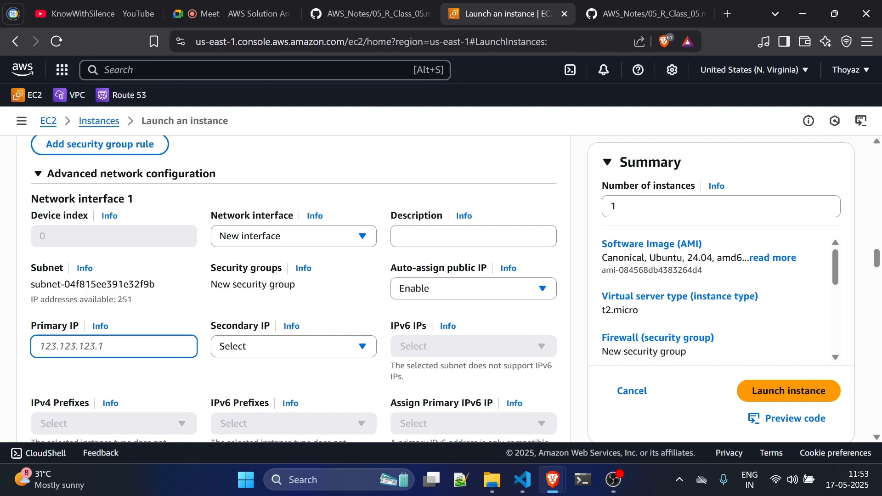
click(368, 13)
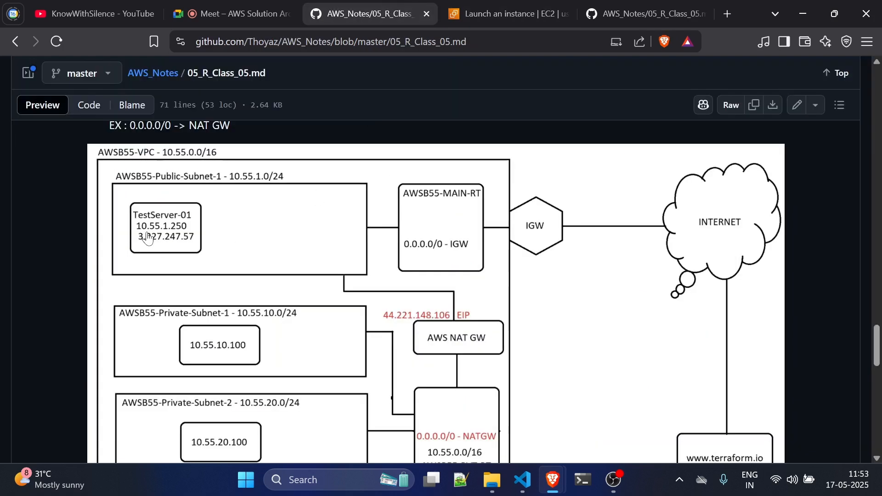
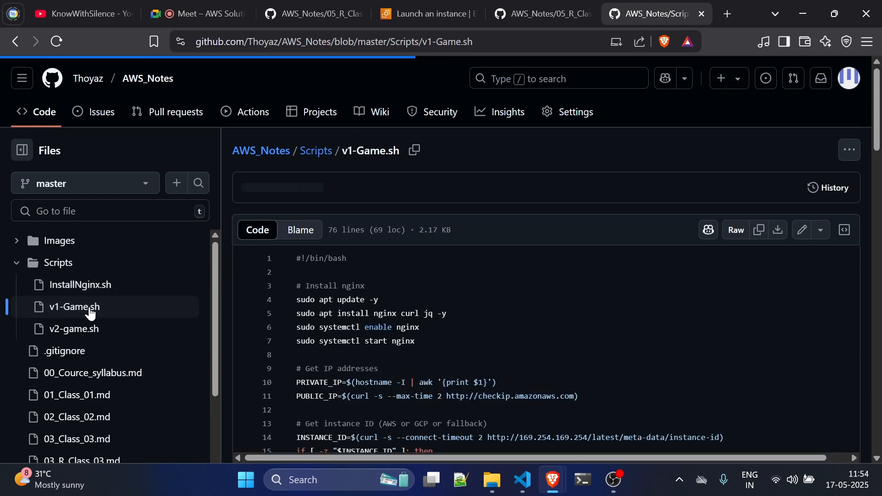
Step: Skim the v1-Game.sh script in the AWS_Notes repository and copy its full contents
scroll(546, 298, down, 15)
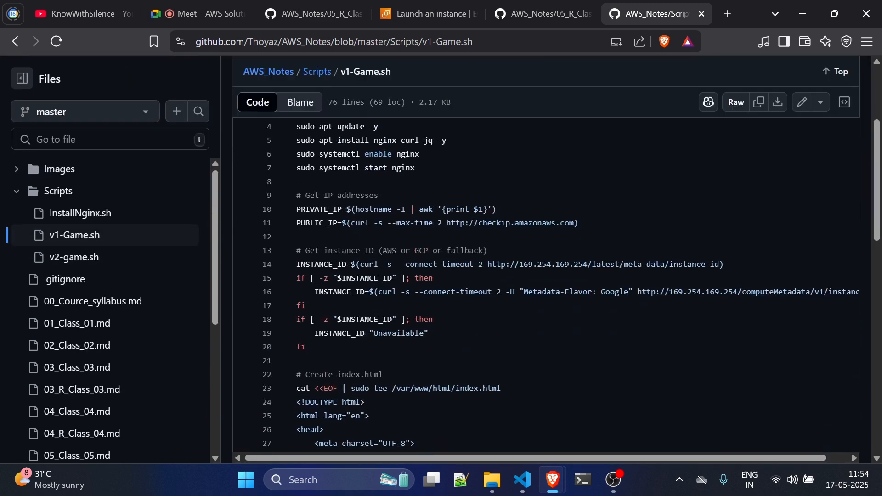
scroll(547, 275, down, 5)
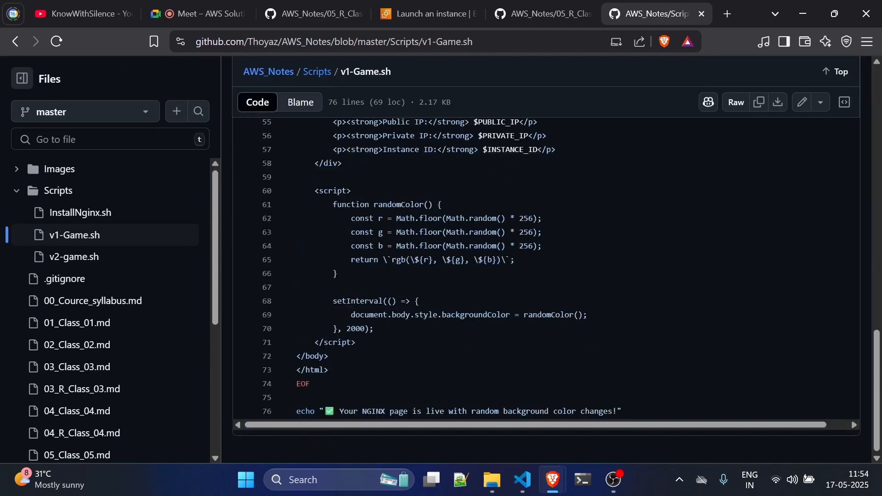
scroll(546, 275, up, 20)
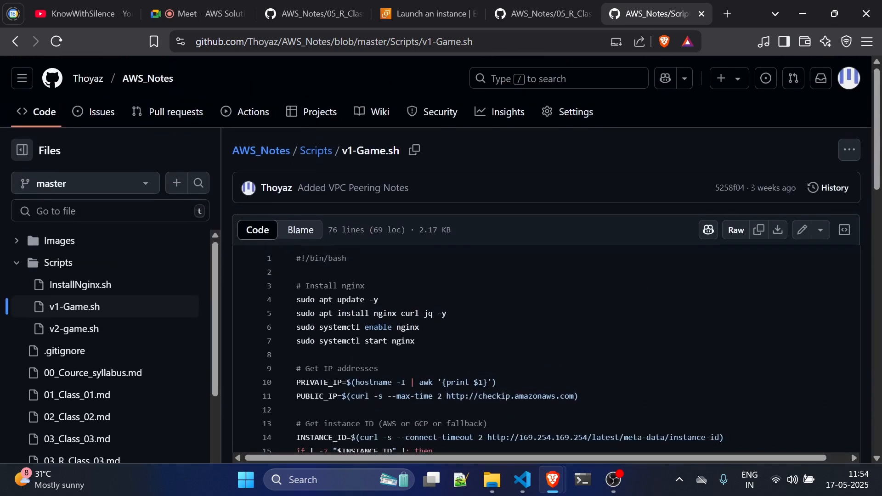
click(758, 234)
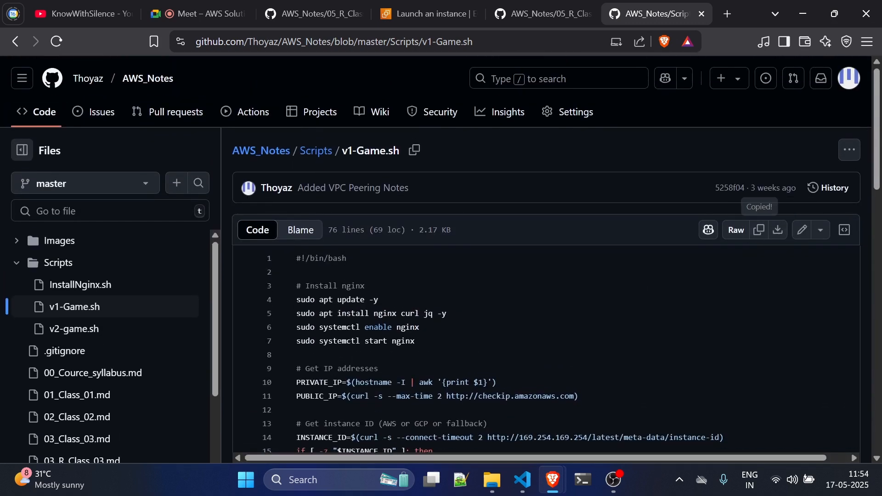
click(759, 235)
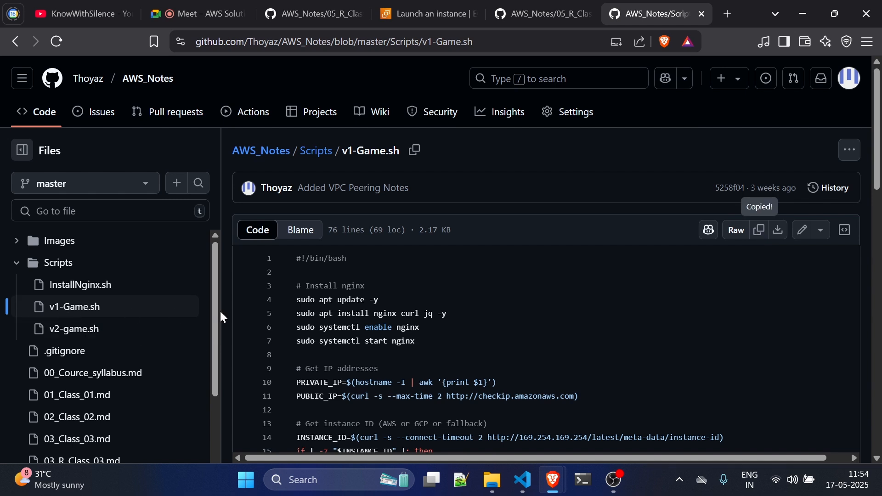
Step: Examine the nginx install commands and the HTML page section of the v1-Game.sh script
scroll(545, 322, down, 1)
scroll(546, 321, up, 1)
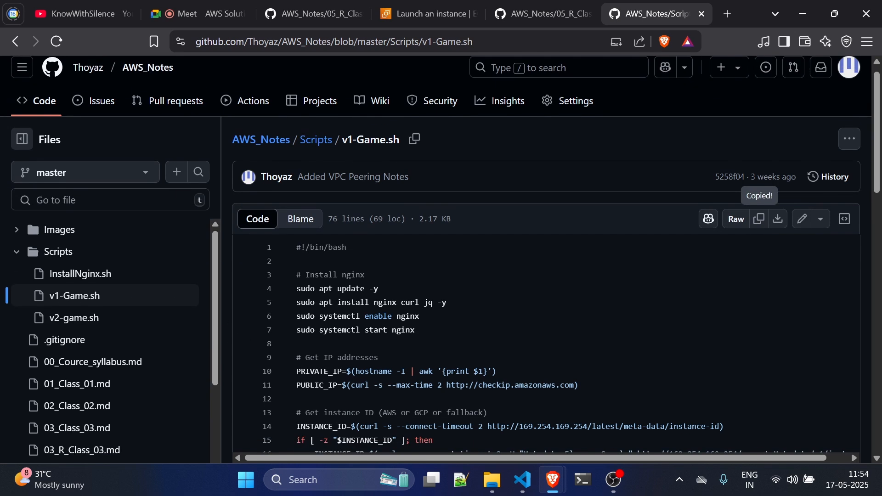
drag(415, 330, 301, 302)
scroll(300, 302, down, 2)
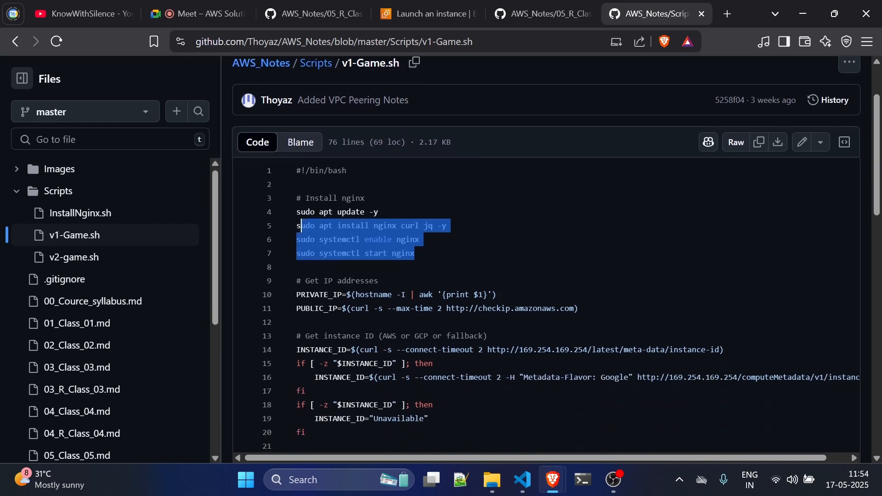
scroll(301, 225, down, 5)
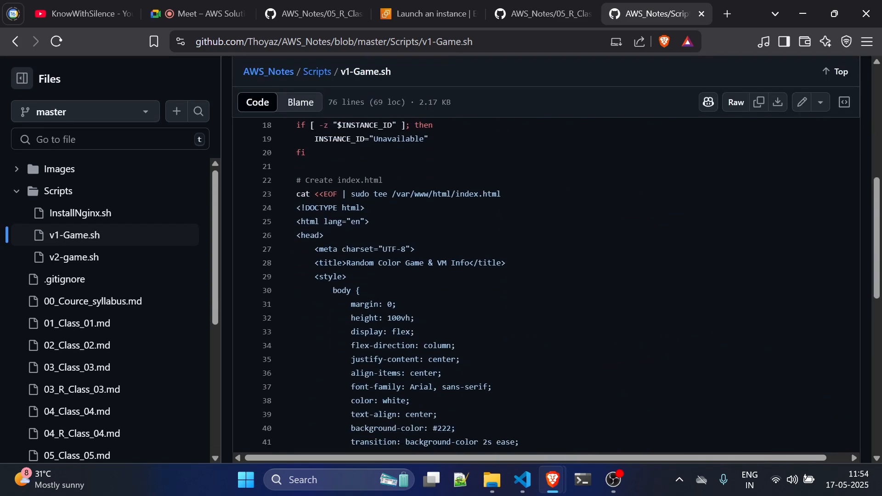
scroll(301, 302, down, 10)
scroll(301, 302, up, 15)
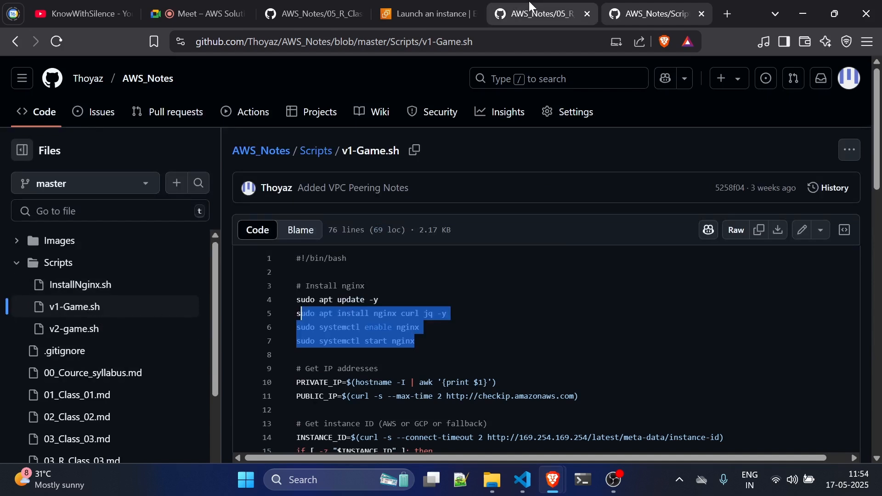
Step: Paste the copied v1-Game.sh script into the user data in the EC2 launch form and launch the instance
click(437, 2)
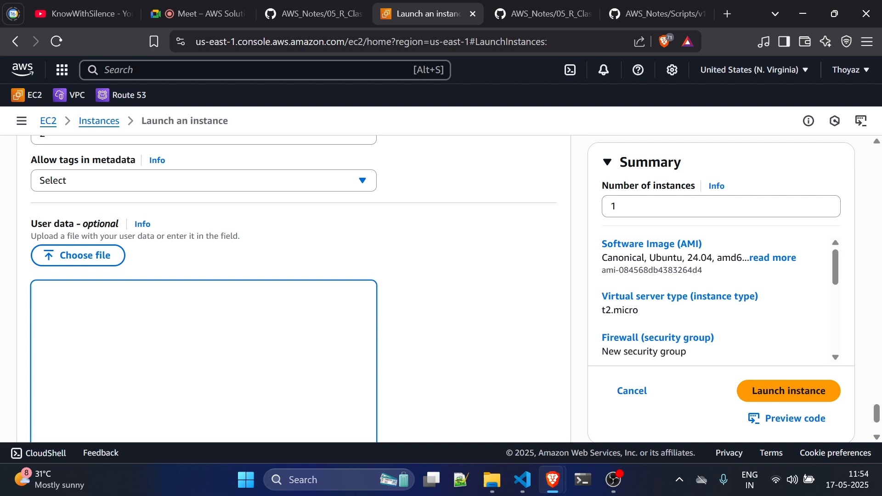
key(ctrl+v)
scroll(453, 349, down, 2)
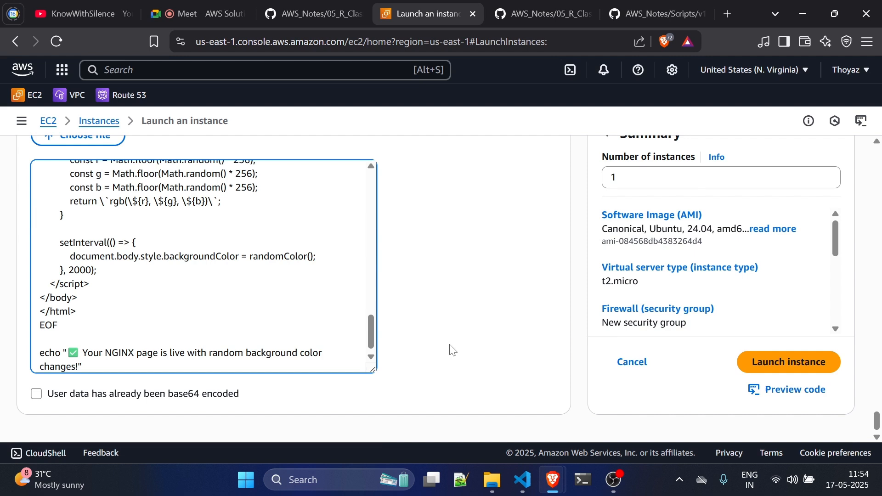
click(800, 362)
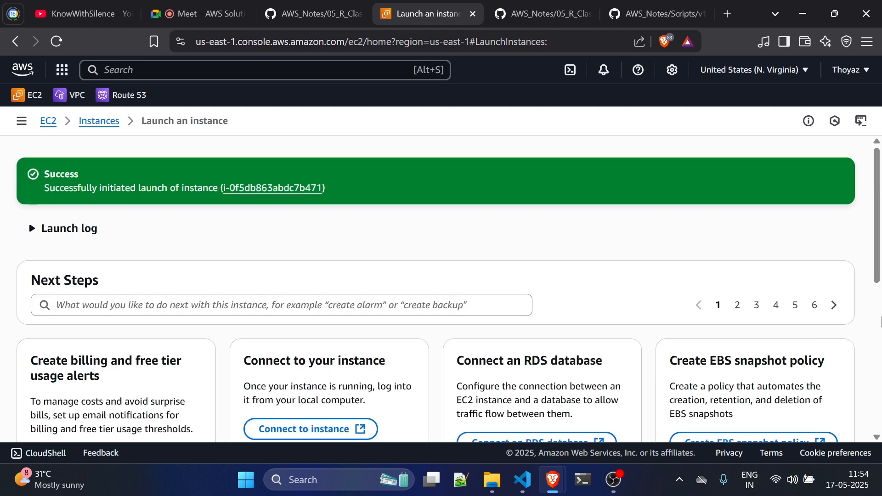
Step: Open the list of all instances, select TestServer-01 and copy its public IPv4 address
scroll(652, 334, down, 10)
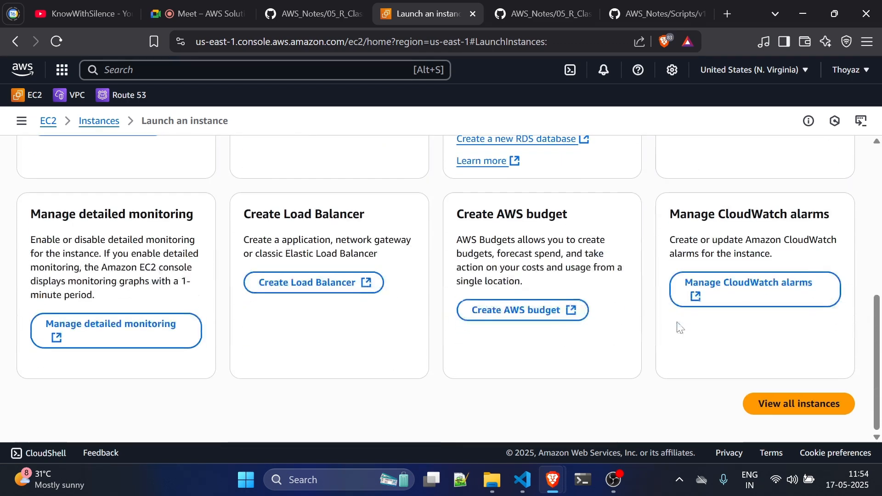
click(785, 404)
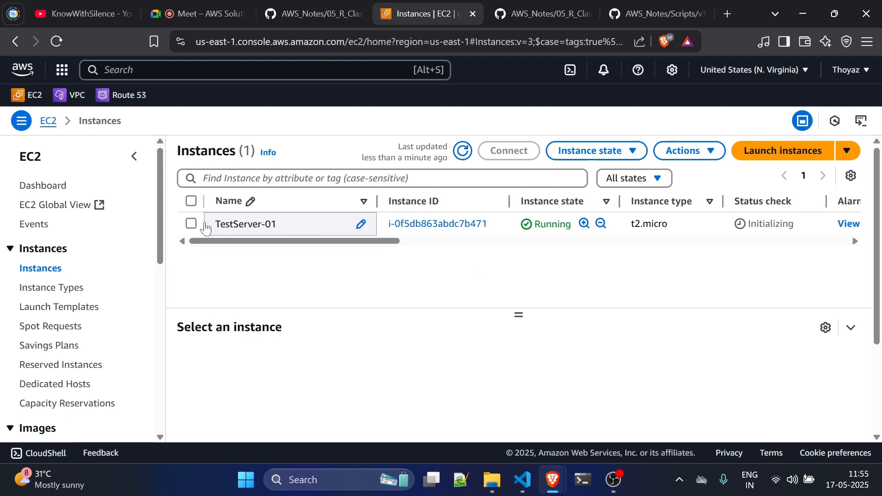
click(191, 223)
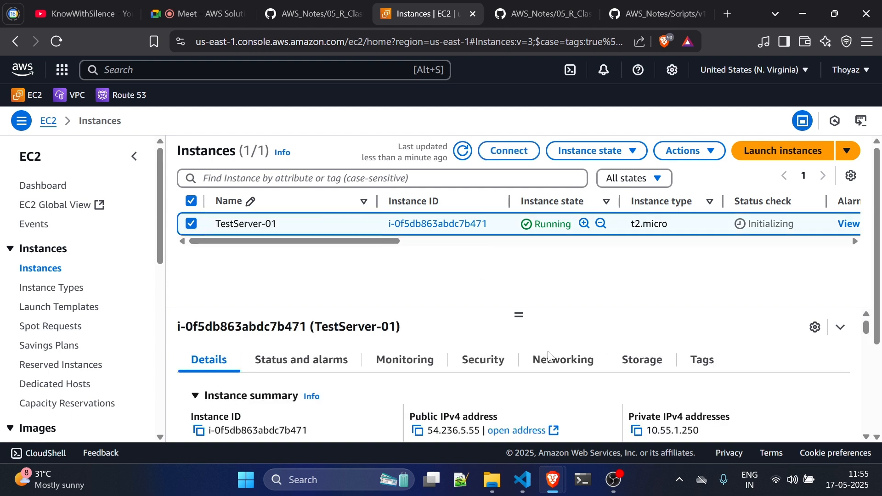
scroll(549, 356, down, 2)
scroll(462, 379, up, 1)
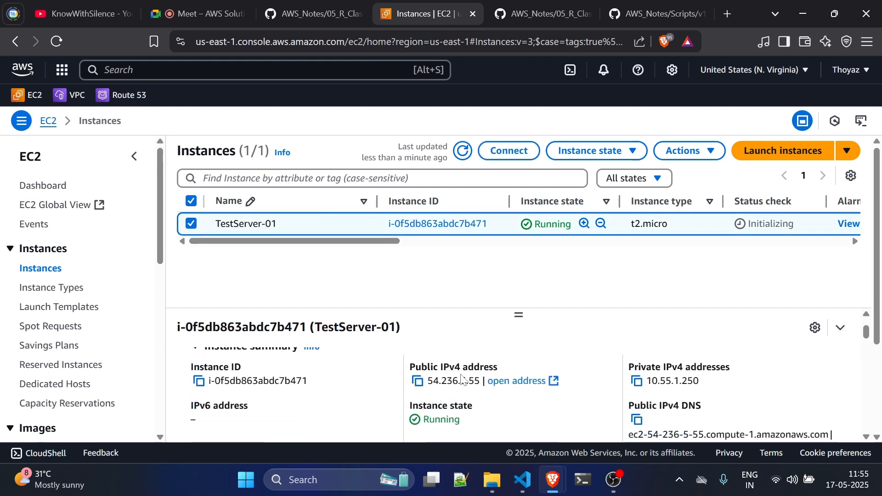
click(417, 381)
Step: Try to open TestServer-01's web page in a new browser tab using its public IP, specifying port 80
click(732, 14)
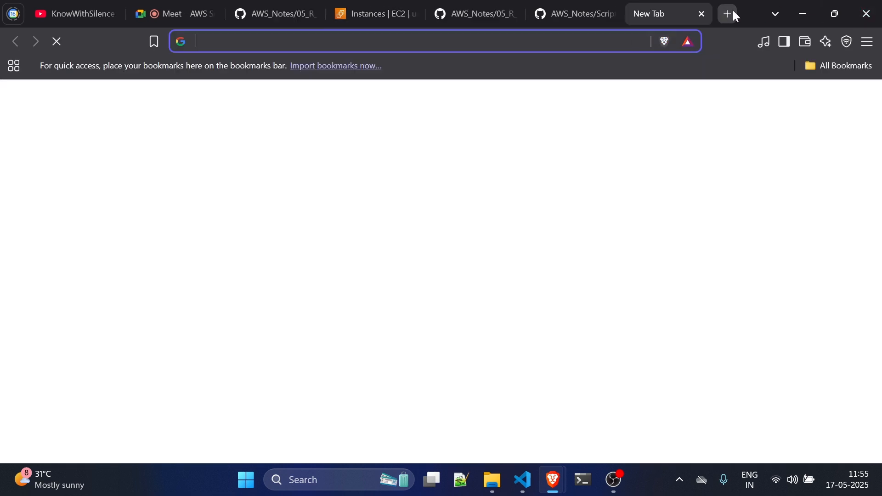
key(ctrl+v)
key(Return)
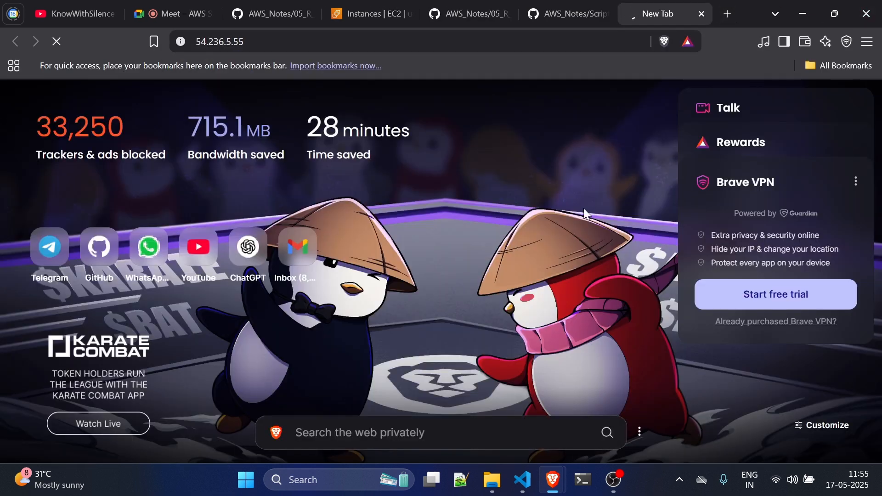
click(294, 41)
click(294, 41)
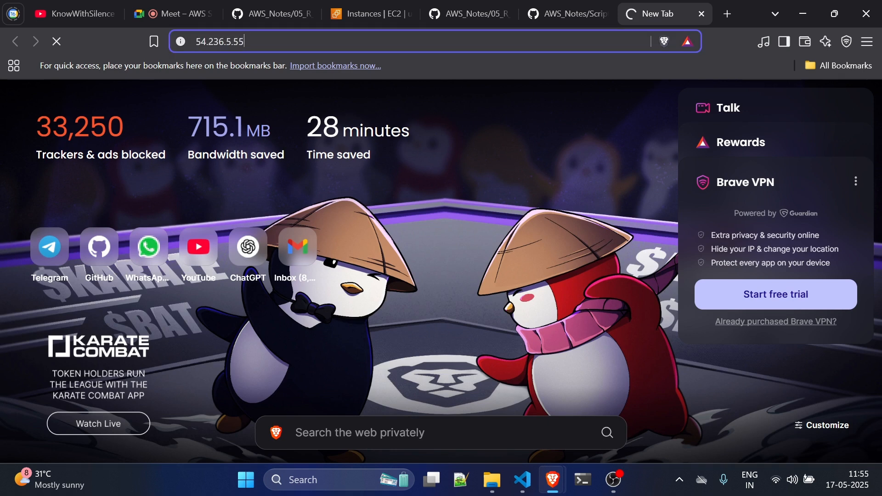
text(:80)
key(Return)
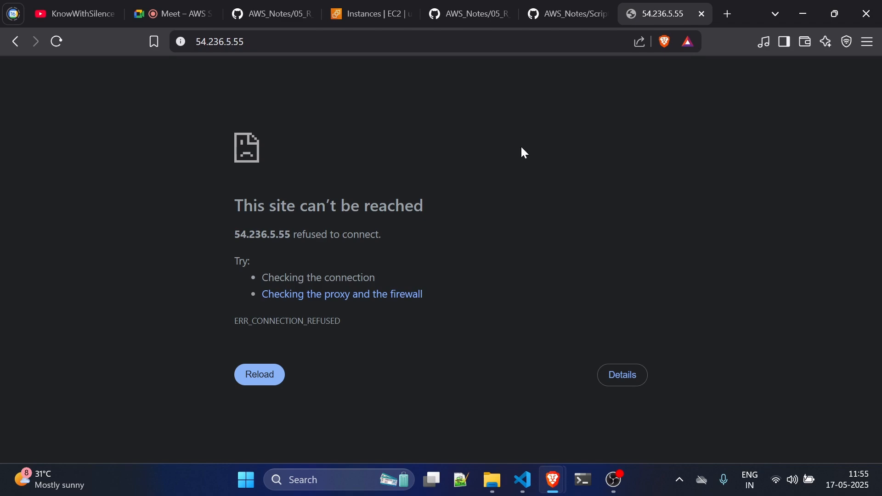
Step: Reload TestServer-01's web page, refresh the EC2 instances list and return to the page
key(F5)
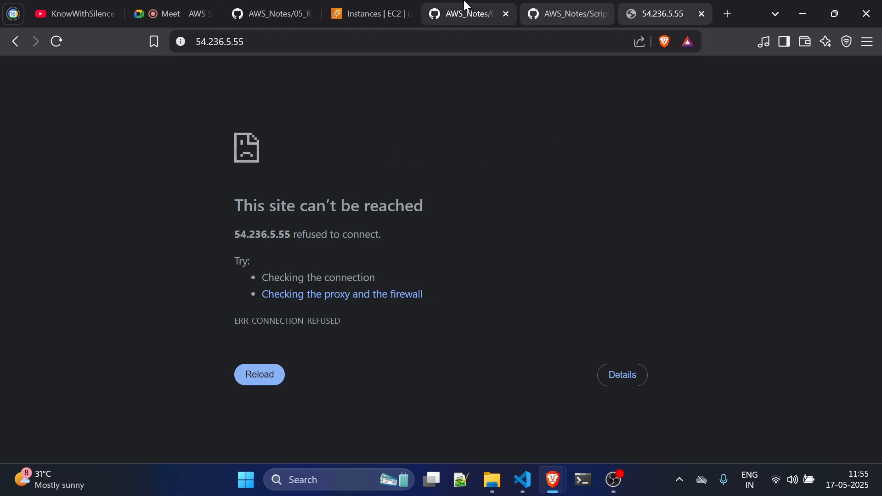
click(359, 11)
click(463, 151)
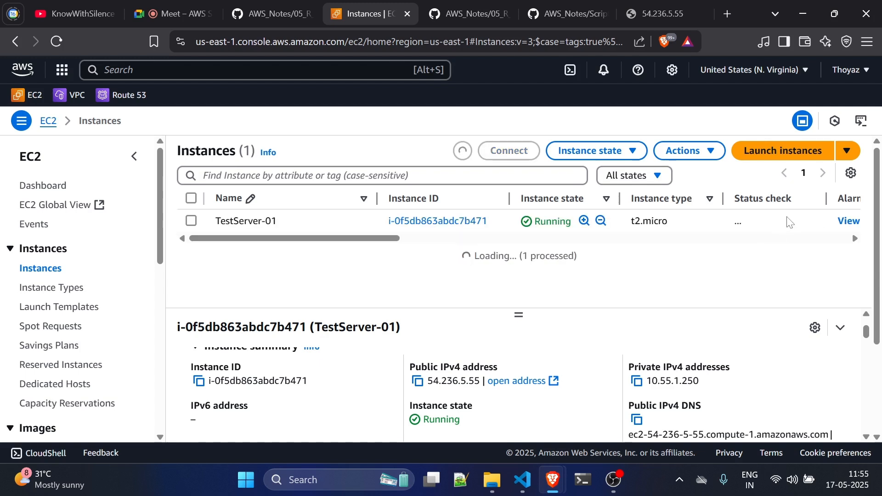
click(689, 13)
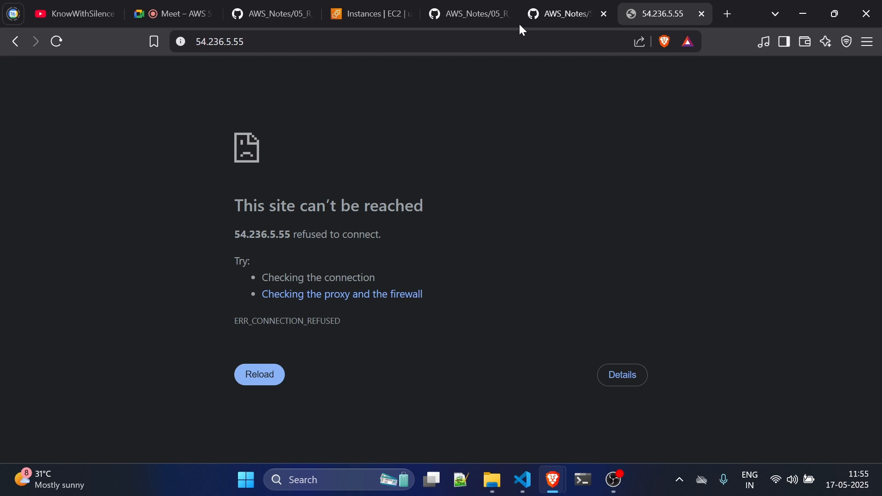
Step: Retry TestServer-01's web page at 54.236.5.55:80 in the same browser tab and reload it
click(521, 41)
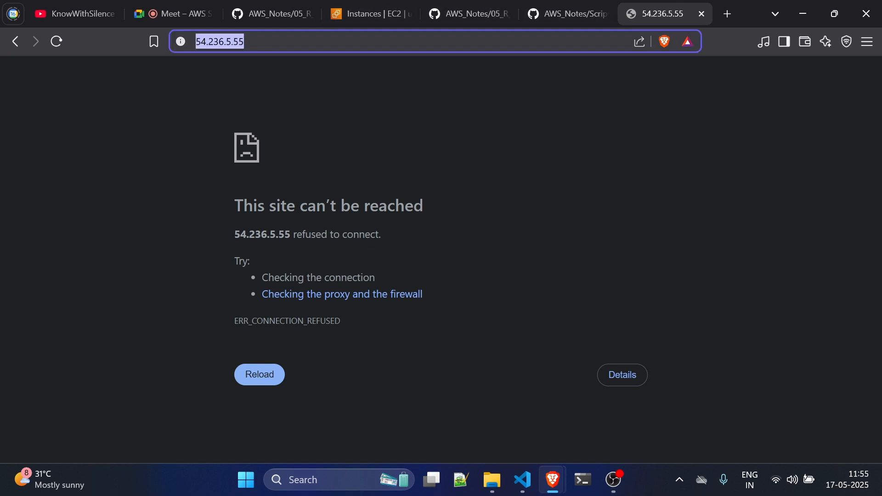
key(ctrl+v)
text(:80)
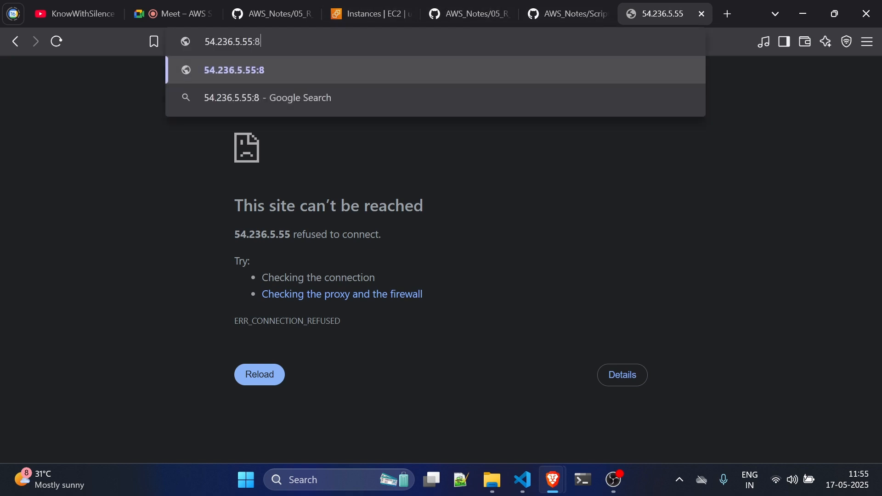
key(Return)
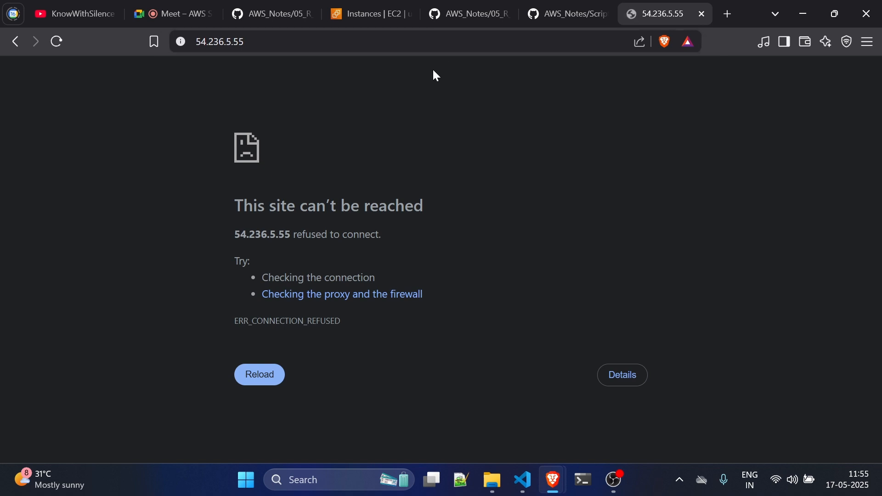
key(F5)
Step: Try to open TestServer-01's public IP address 54.236.5.55 in an additional browser tab
click(730, 14)
key(ctrl+v)
key(Return)
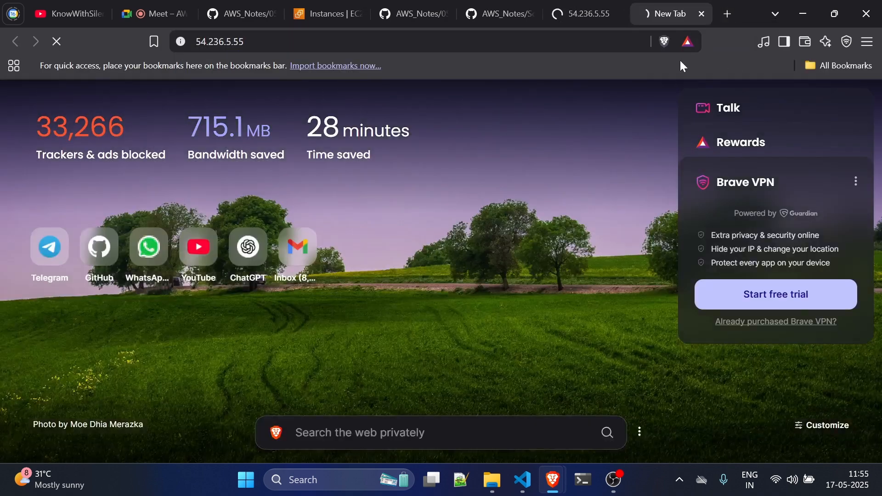
key(F5)
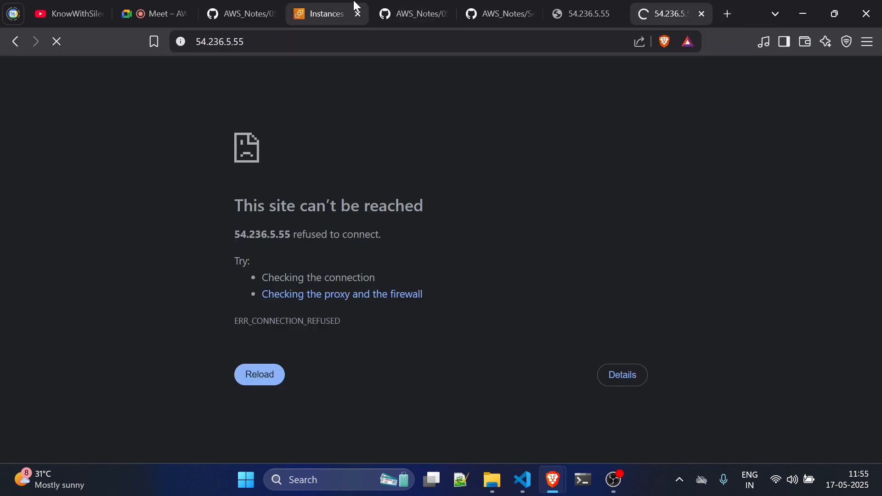
Step: Refresh the EC2 instances list and check the status check of TestServer-01
click(335, 6)
click(460, 153)
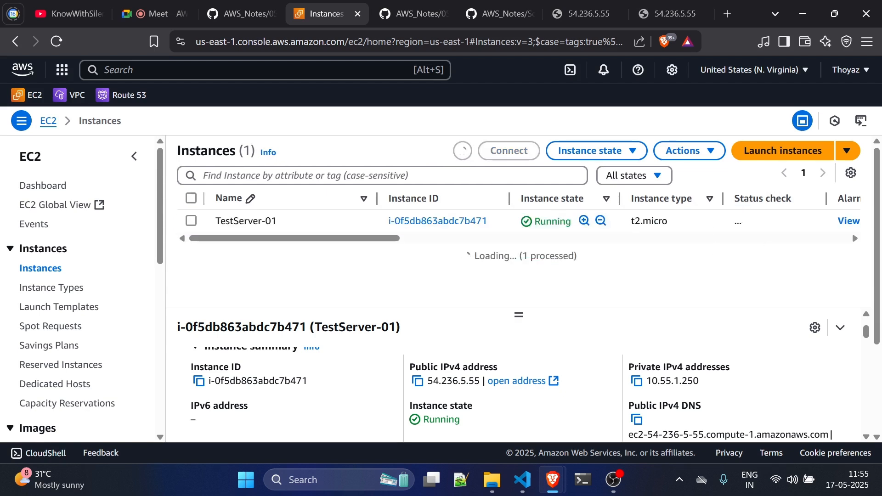
drag(774, 241, 735, 202)
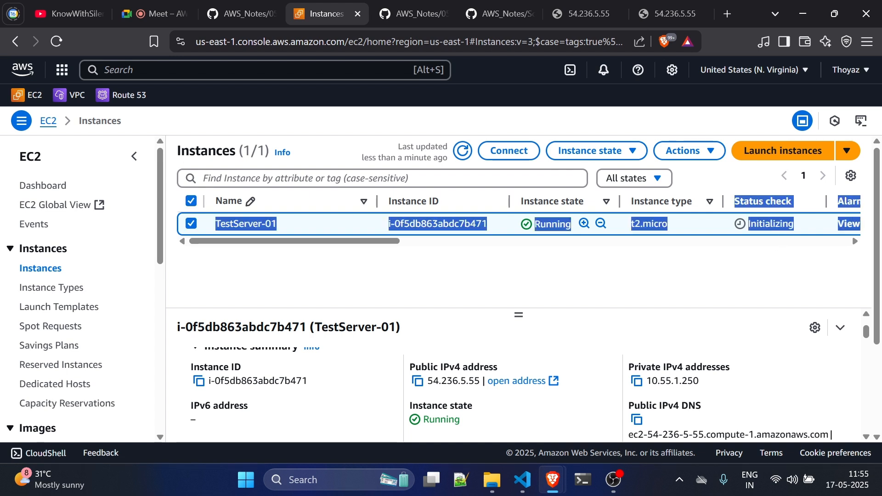
click(798, 225)
drag(798, 224, 743, 229)
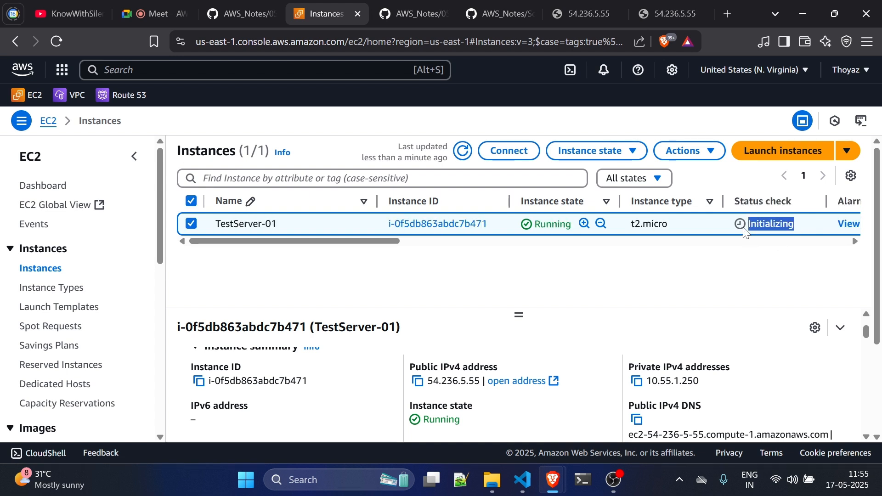
scroll(518, 225, right, 3)
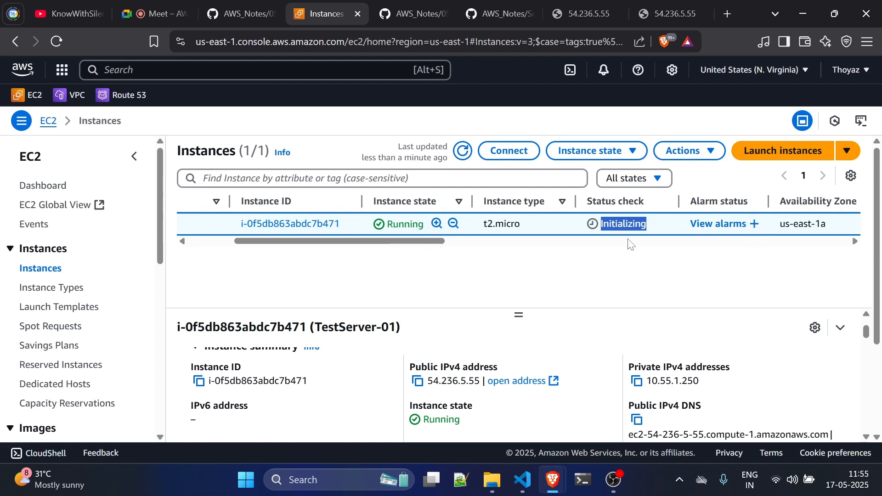
scroll(666, 250, left, 3)
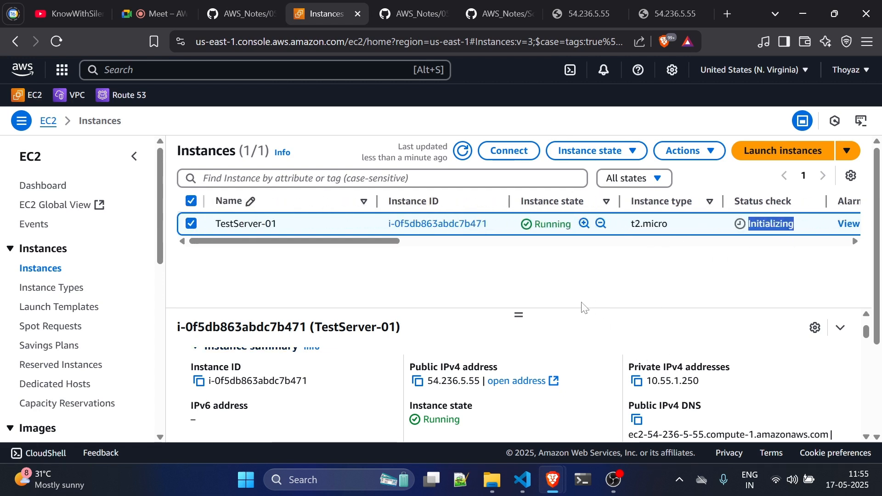
Step: Review the public and private subnet diagrams in the 05_R_Class_05.md class notes
click(421, 1)
scroll(420, 262, down, 3)
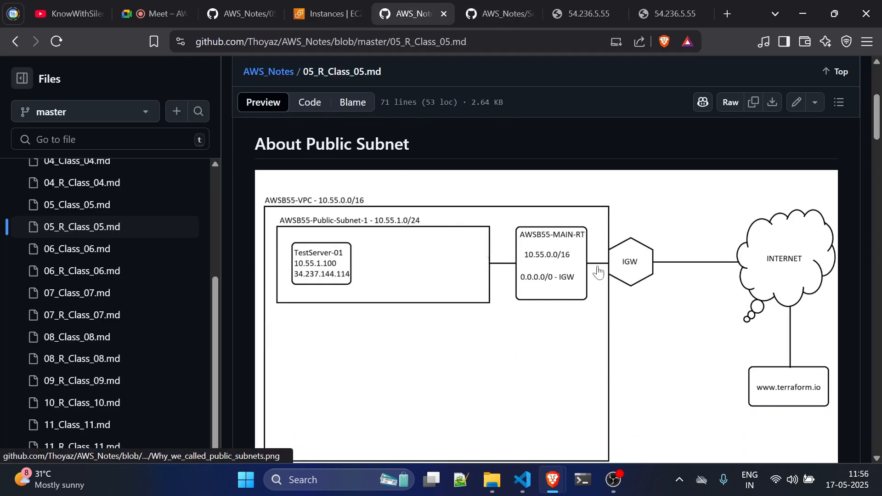
scroll(387, 260, down, 15)
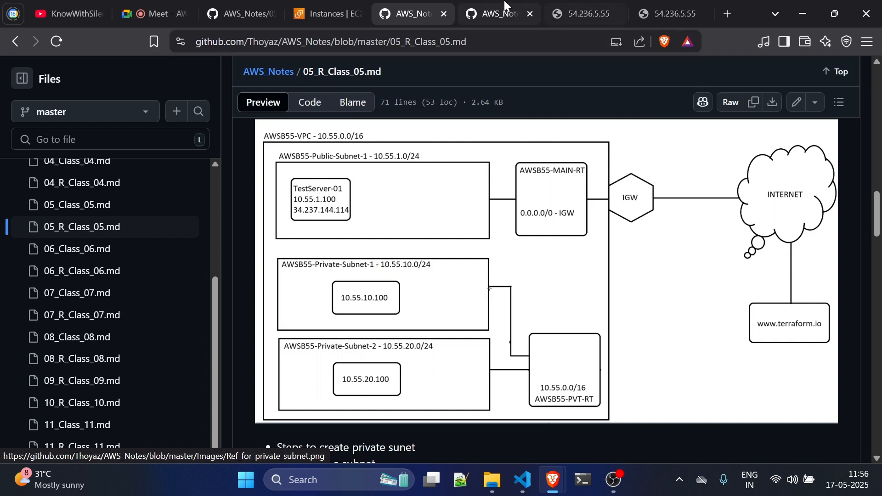
Step: Copy TestServer-01's public IPv4 address from the instance details and ping 54.236.5.55 in Windows PowerShell
click(582, 7)
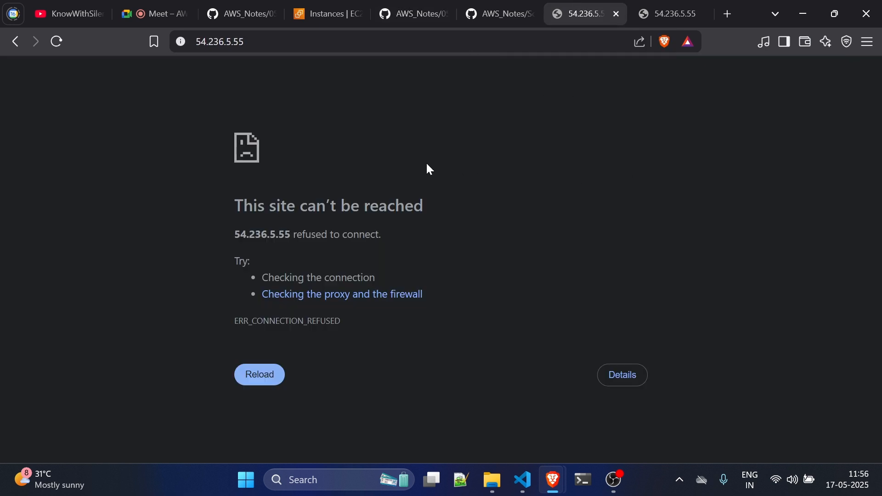
click(327, 13)
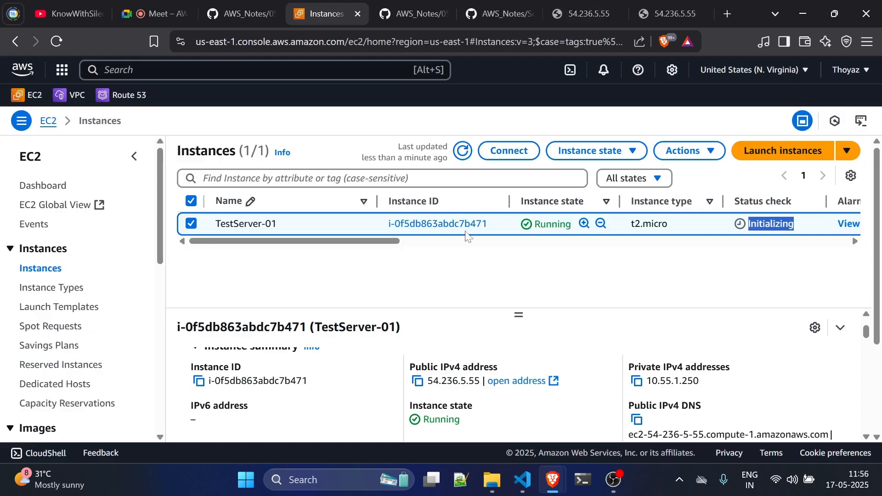
click(417, 381)
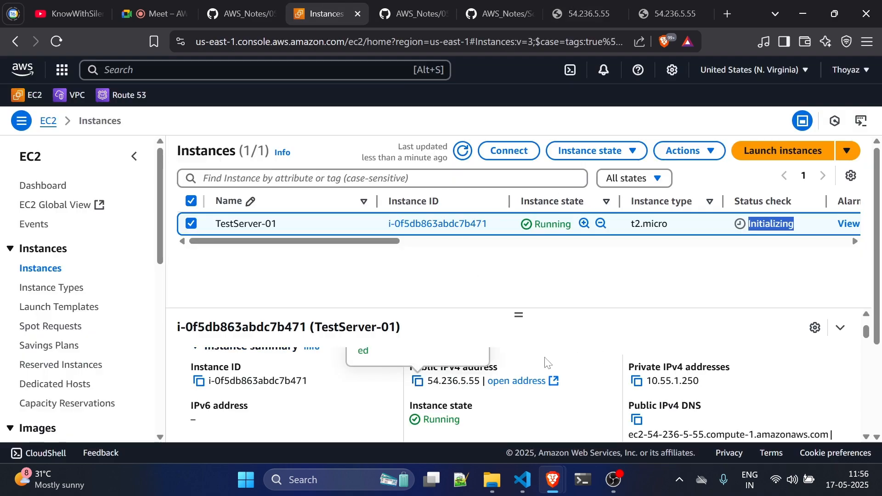
click(585, 477)
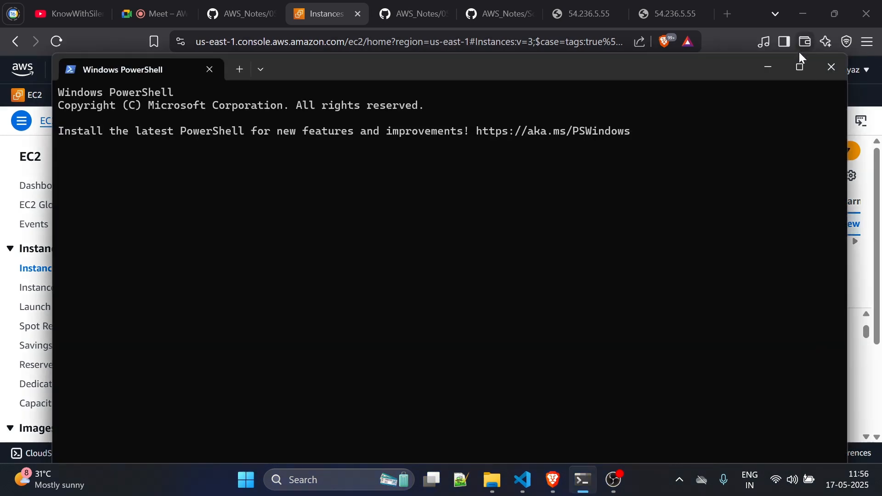
click(799, 67)
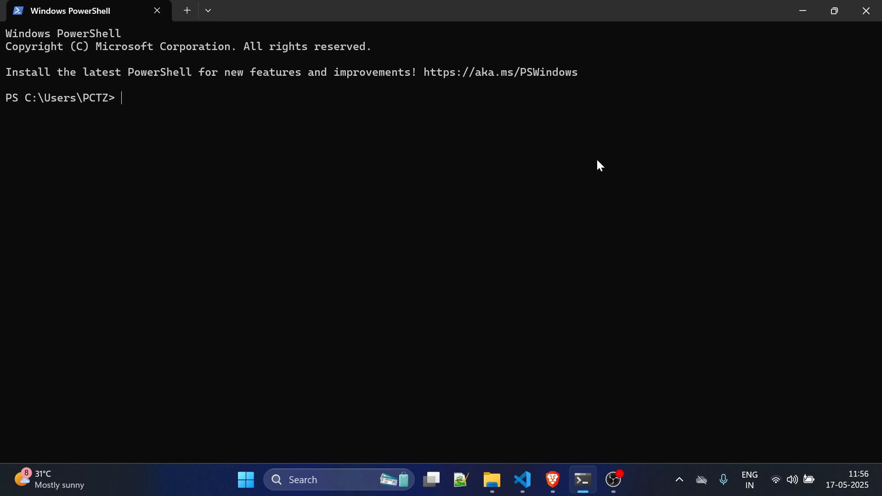
text(ping 54.236.5.55)
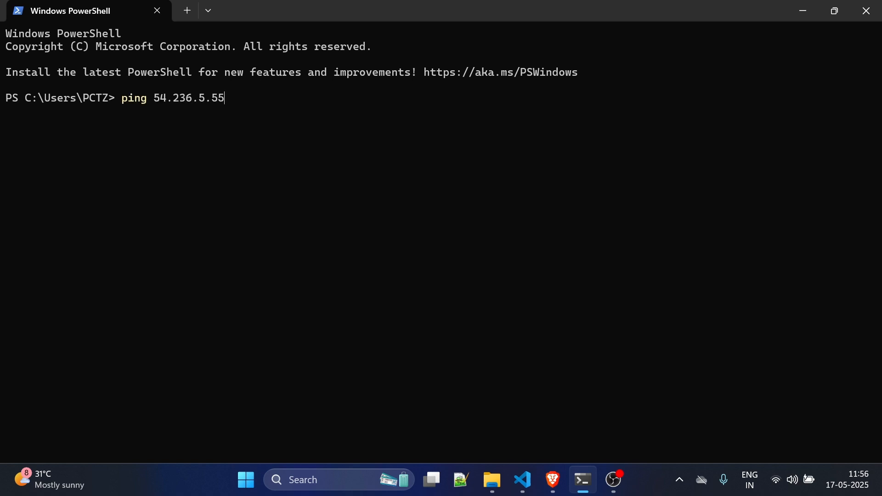
key(Return)
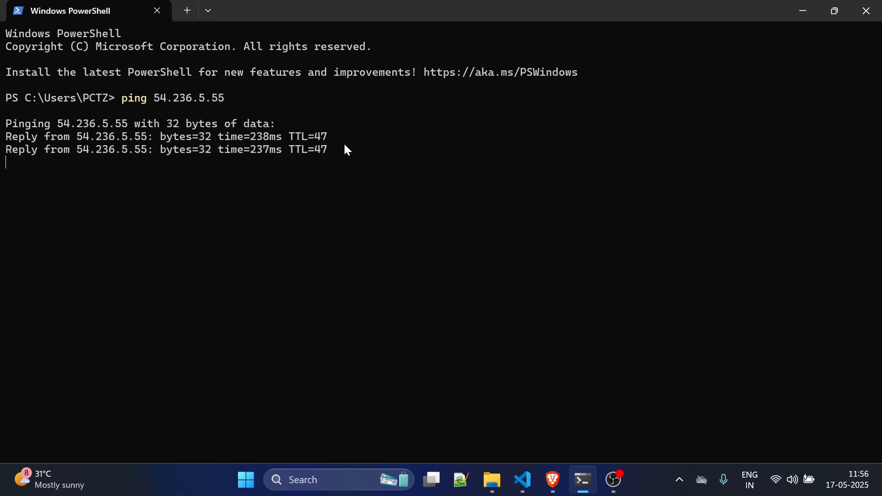
drag(332, 145, 128, 136)
key(ctrl+c)
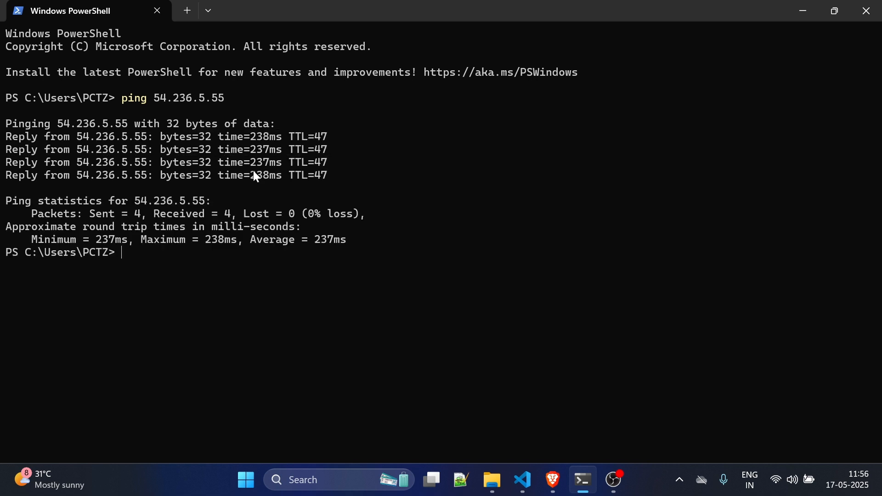
key(ctrl+c)
Step: Test the server's HTTP port from PowerShell with telnet 54.236.5.55 80, then end the connection
key(Return)
key(Return)
text(te)
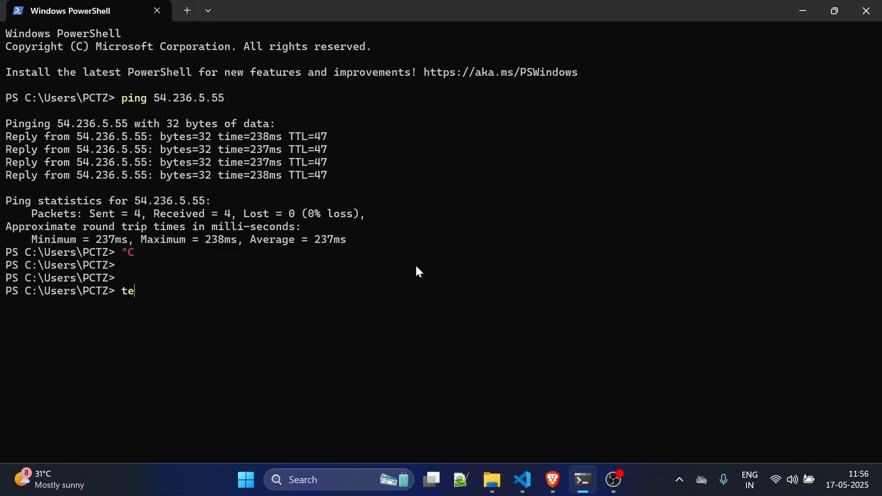
text(lnet 54.236.5.55 80)
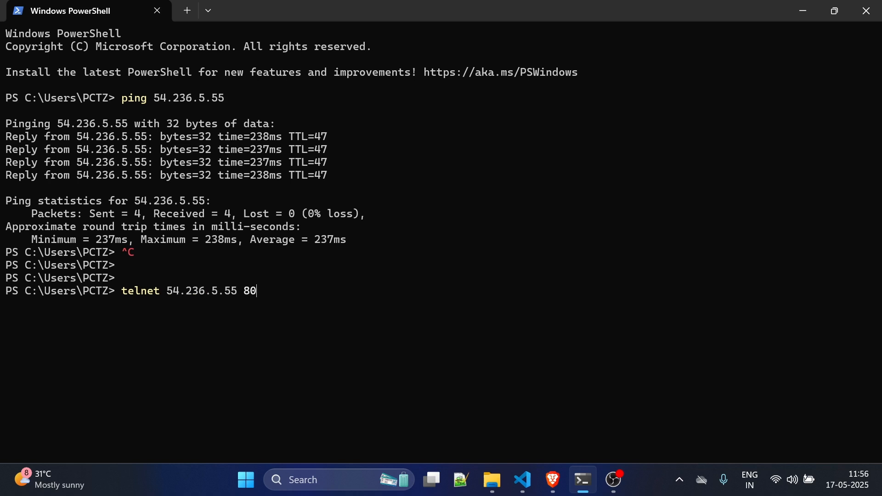
key(Return)
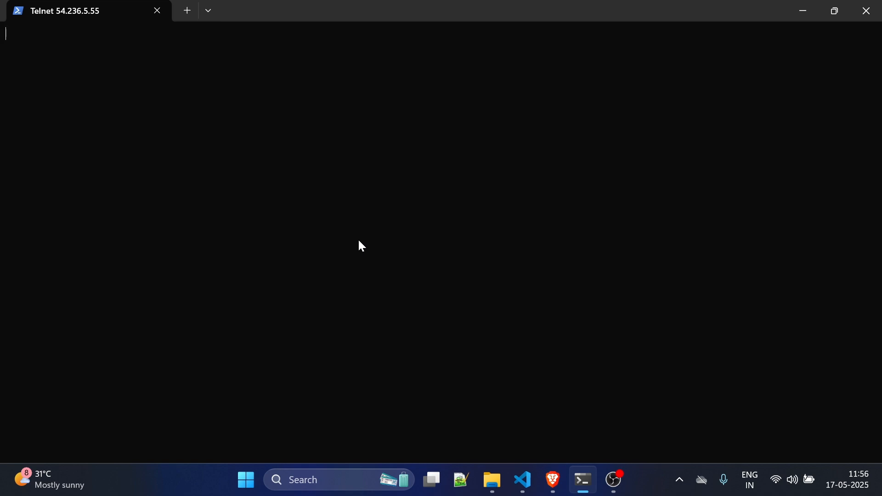
key(ctrl+c)
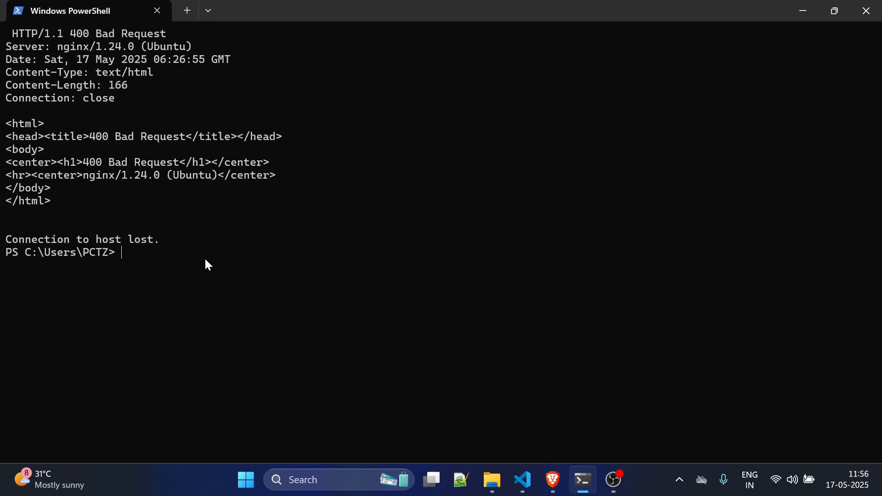
drag(150, 234, 28, 242)
click(159, 235)
Step: Switch back to the browser, reload TestServer-01's web page and close the duplicate tab of the same address
key(alt+Tab)
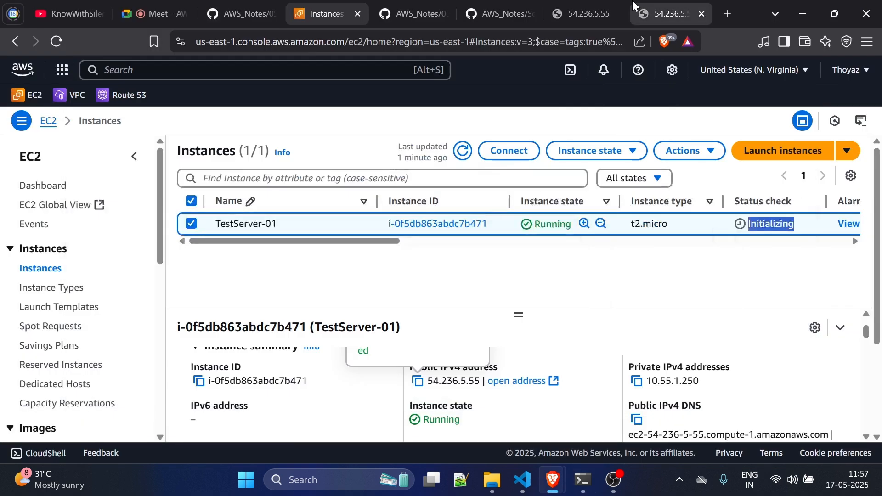
click(614, 4)
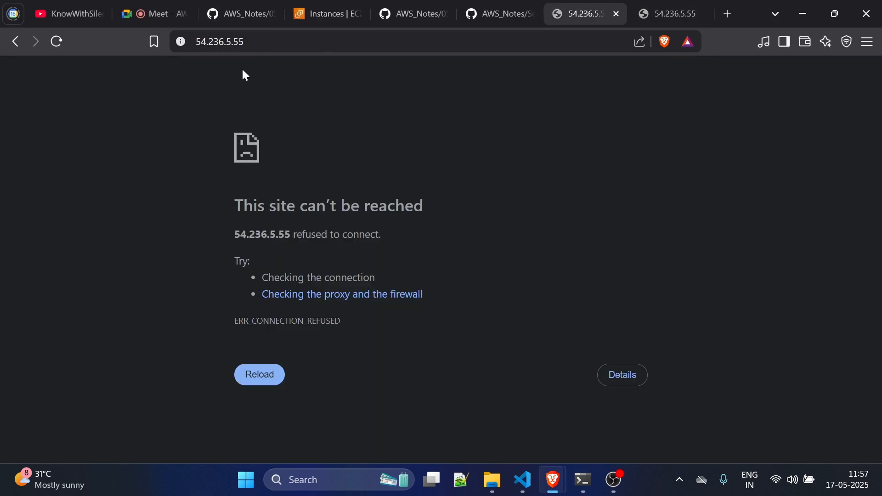
key(F5)
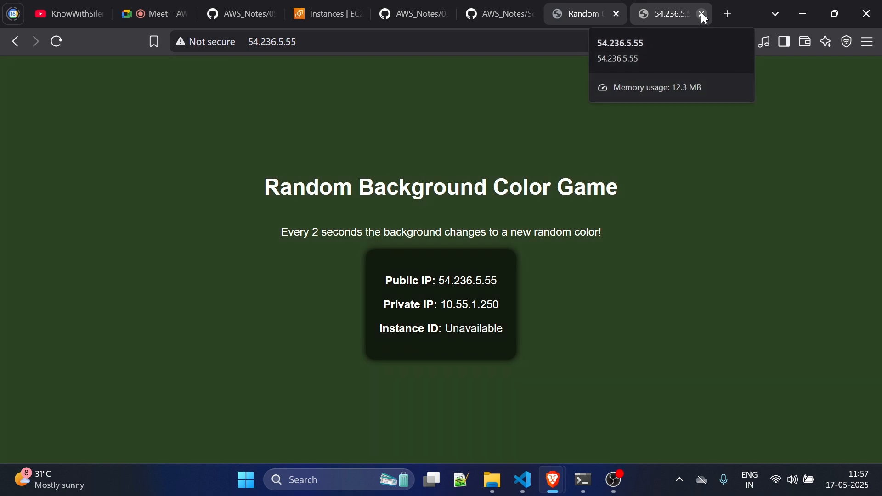
click(701, 14)
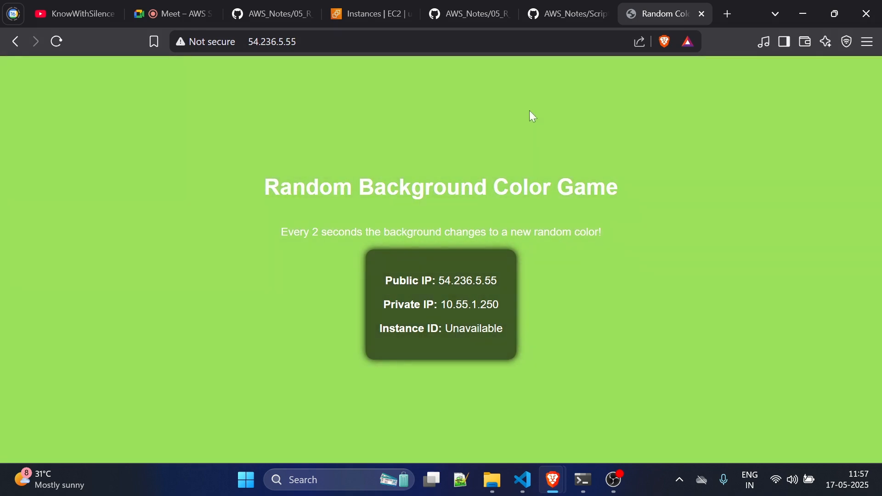
Step: Review the apt update, nginx install, enable and start commands at the beginning of the v1-Game.sh script
click(473, 1)
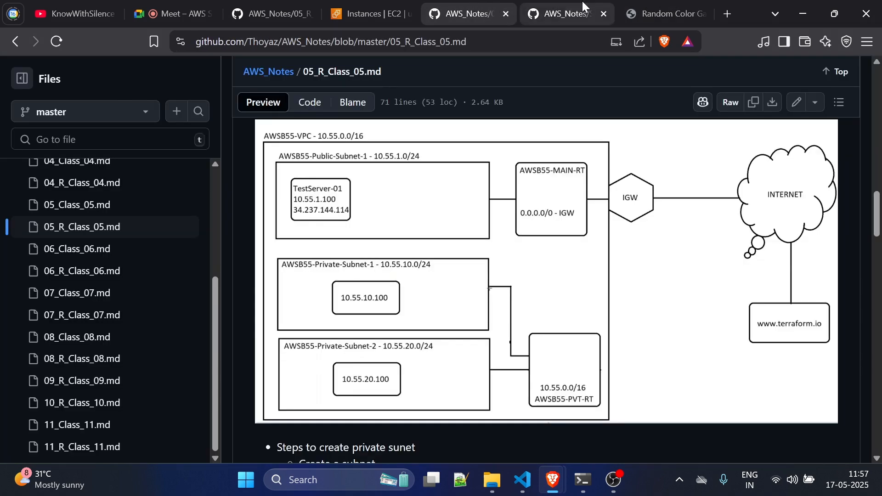
click(581, 1)
scroll(545, 276, down, 1)
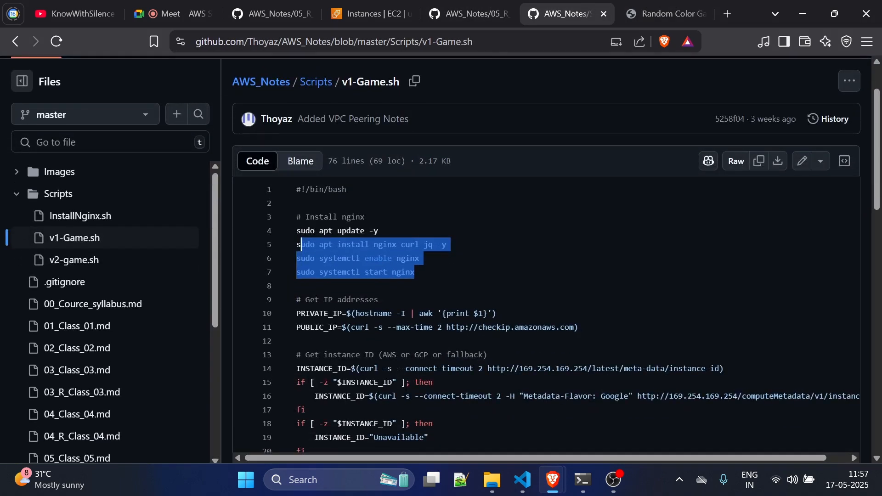
scroll(545, 276, down, 1)
scroll(546, 276, up, 1)
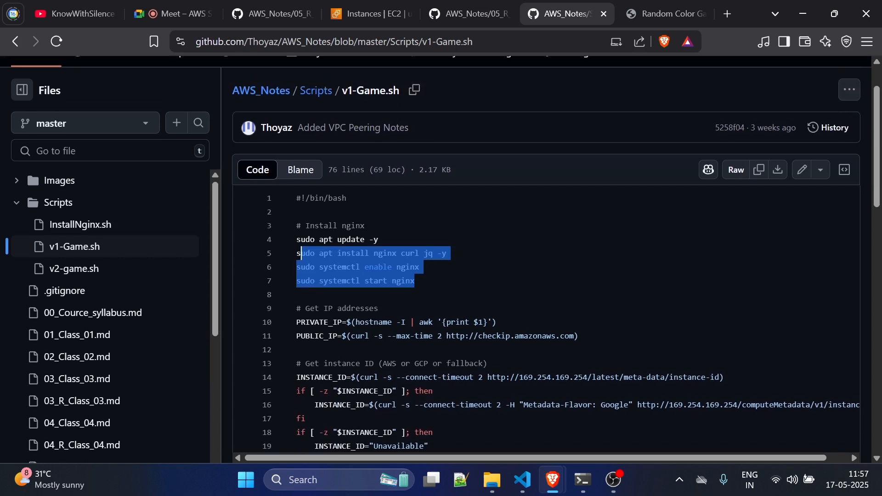
drag(415, 282, 297, 241)
click(297, 240)
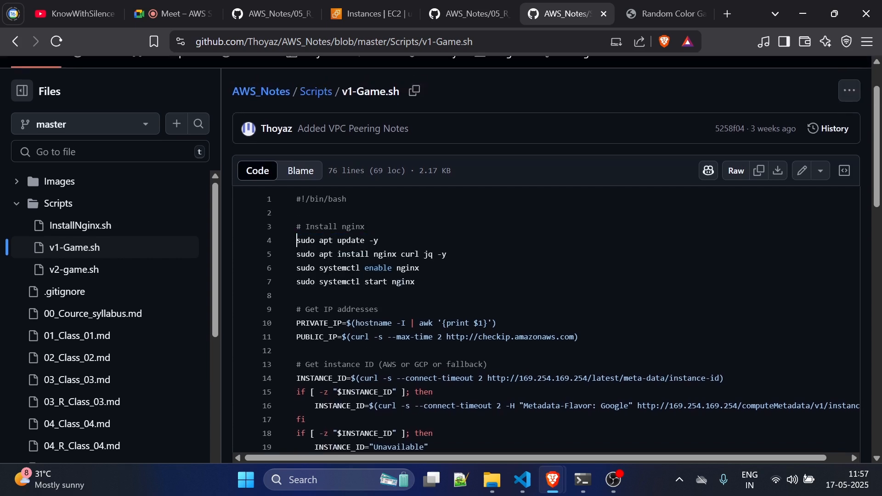
Step: Examine the public and private IP addresses on TestServer-01's Random Background Color Game page
click(632, 11)
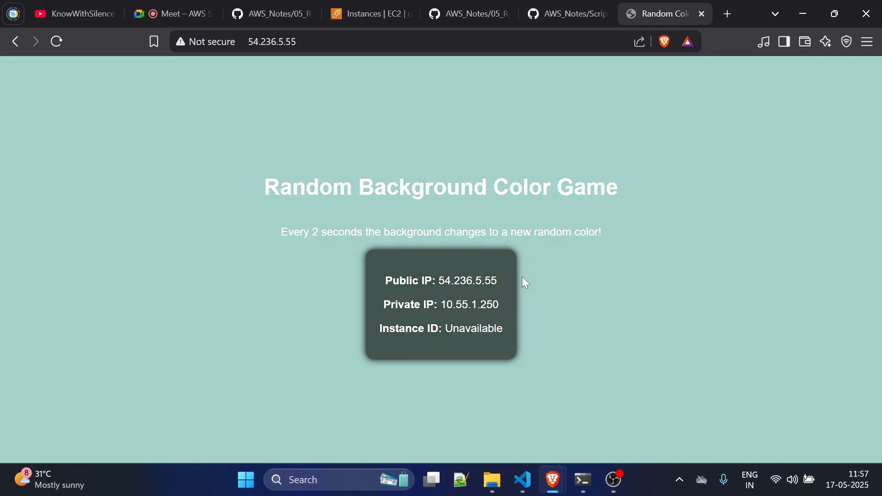
drag(503, 282, 432, 281)
drag(503, 304, 441, 305)
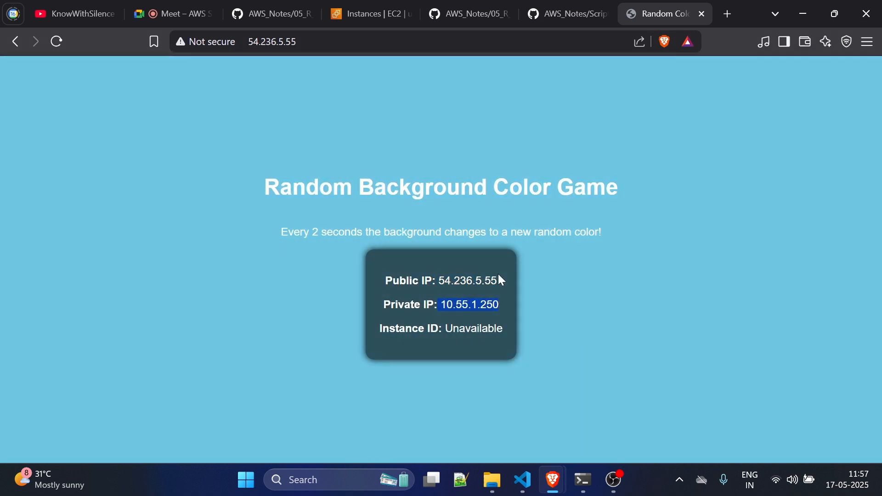
drag(500, 281, 438, 281)
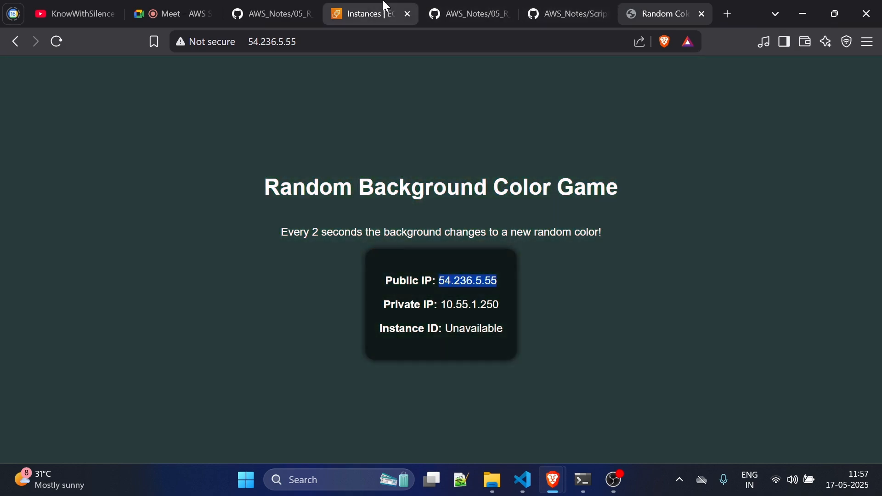
Step: Find the public IP 54.236.5.55 on the EC2 Instances page to match it with TestServer-01
click(372, 13)
scroll(508, 407, up, 1)
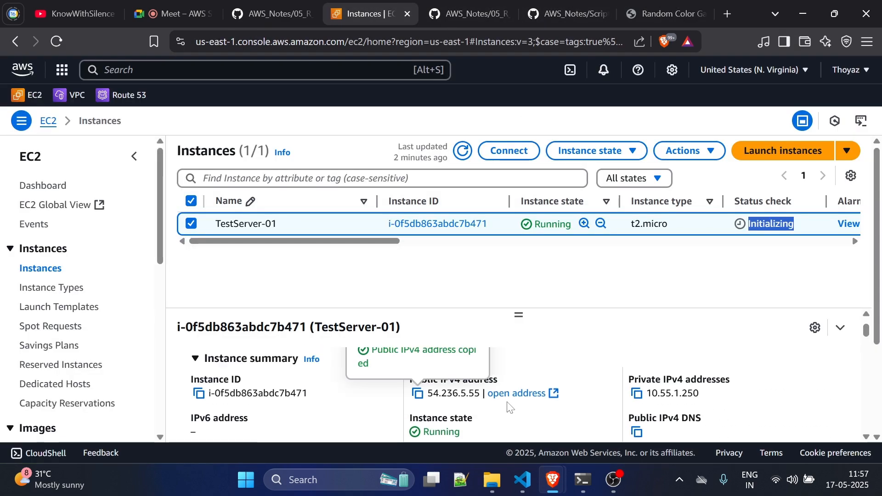
key(ctrl+f)
key(ctrl+v)
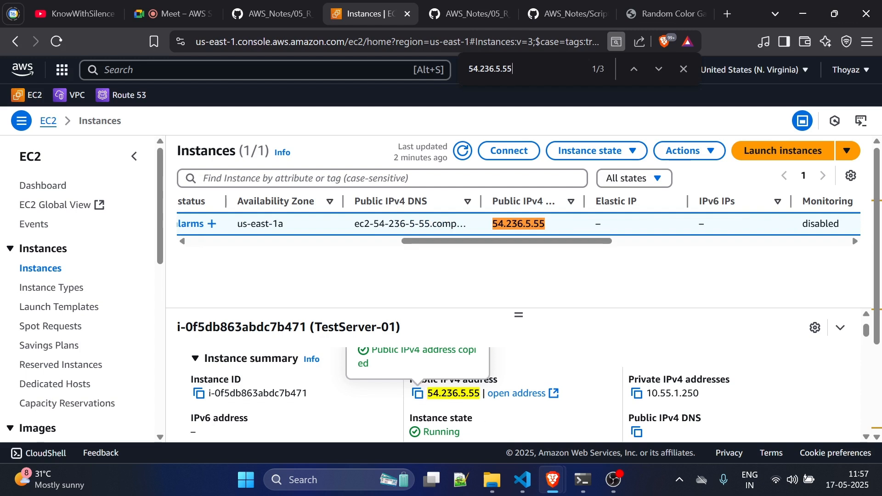
Step: Compare the private and public IP addresses on the game page with TestServer-01's entry in the EC2 console
click(644, 17)
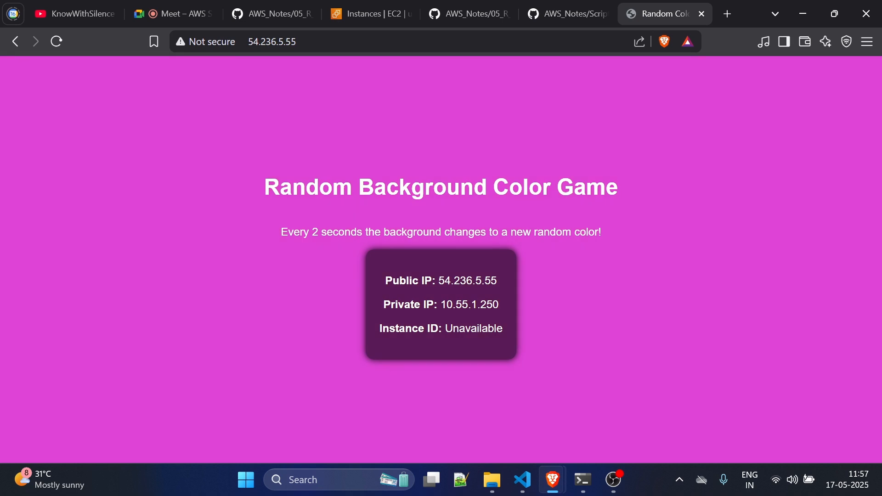
drag(491, 305, 438, 304)
click(437, 305)
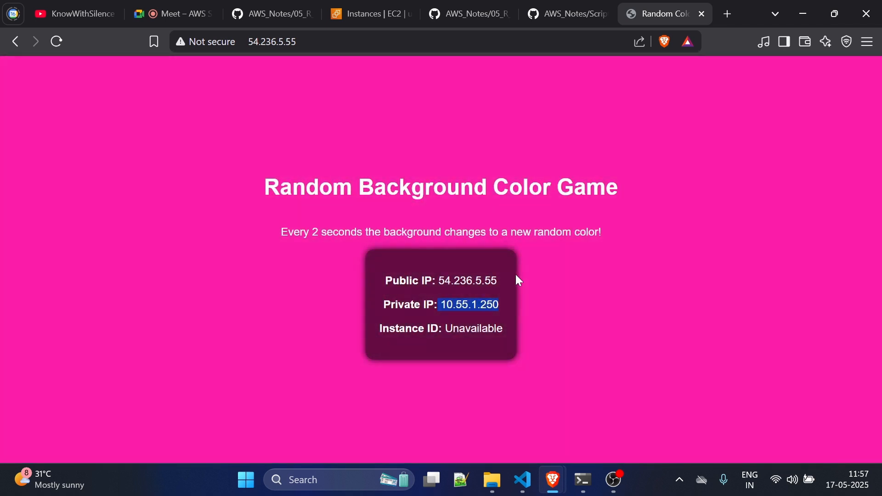
click(502, 281)
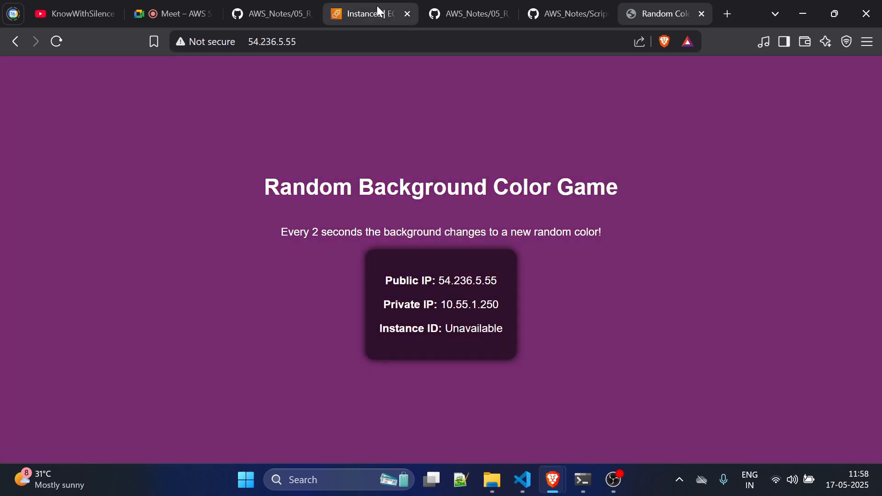
click(374, 12)
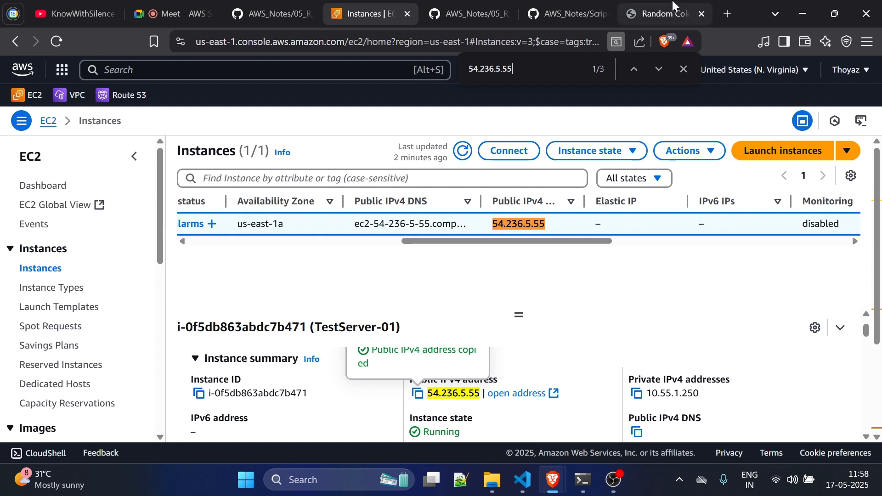
click(661, 13)
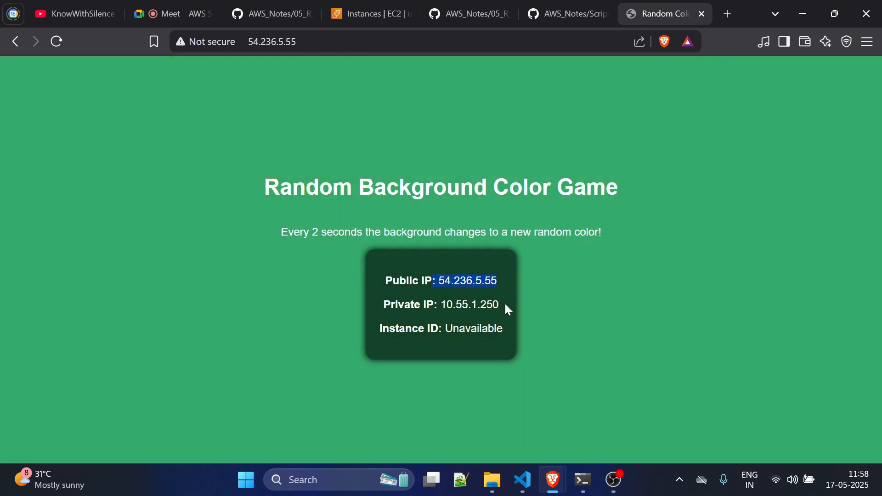
click(450, 312)
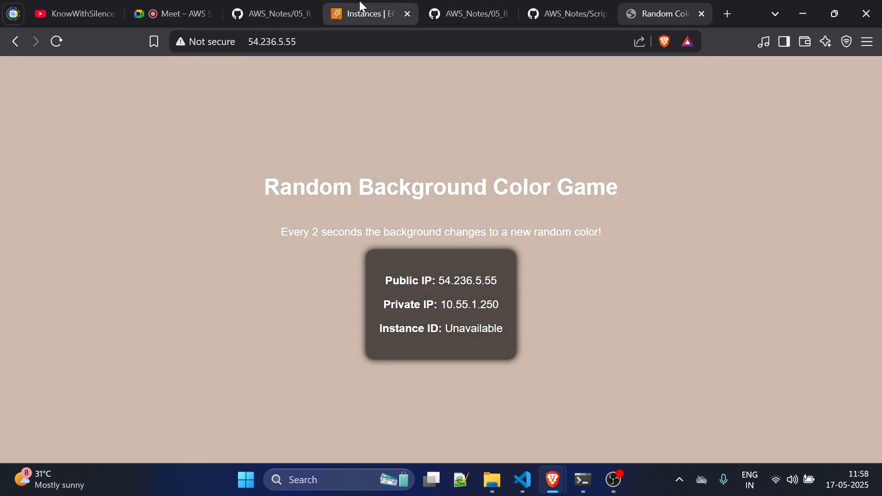
Step: Review TestServer-01's columns in the instance list and the AWSB55-VPC network diagram in the 05_R_Class_05.md notes
click(360, 2)
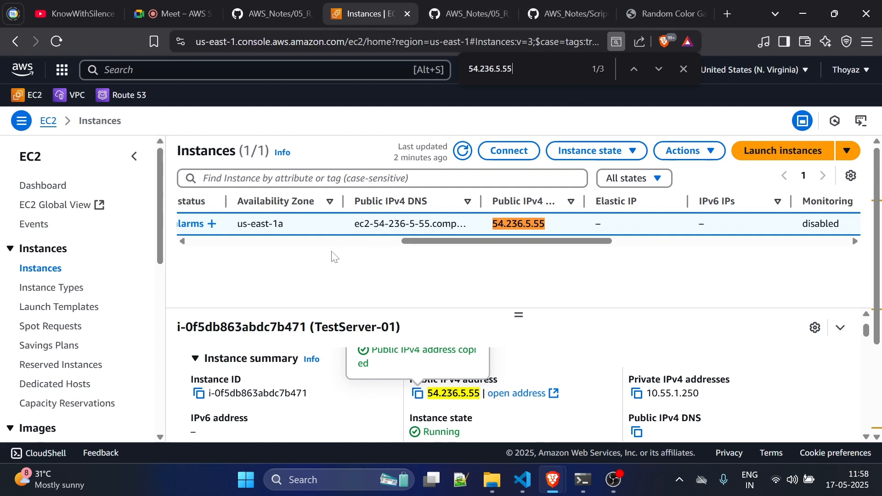
scroll(307, 229, left, 3)
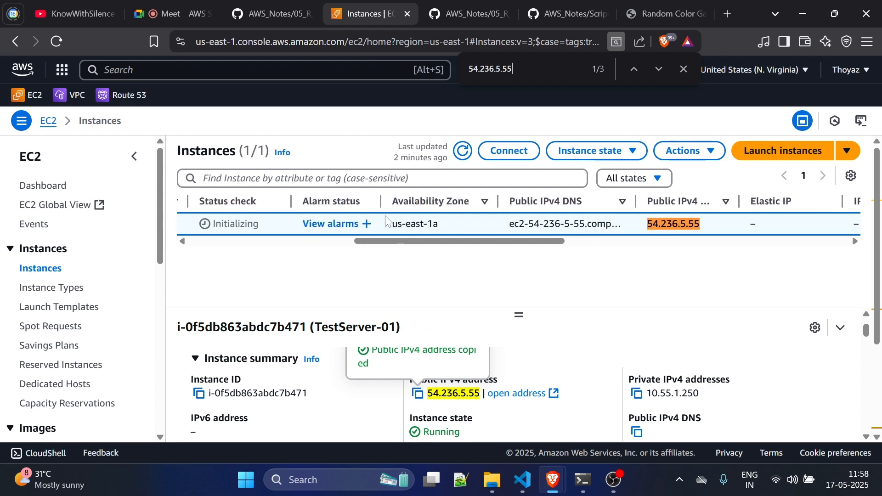
scroll(288, 228, left, 2)
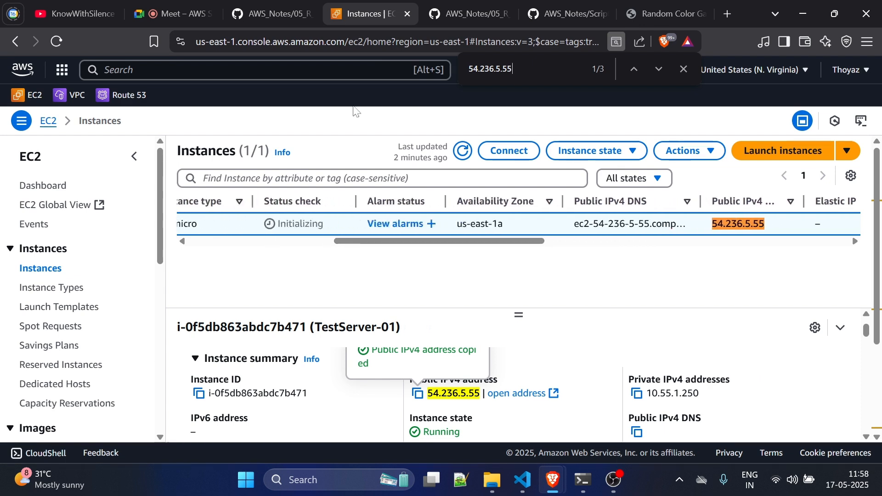
click(436, 6)
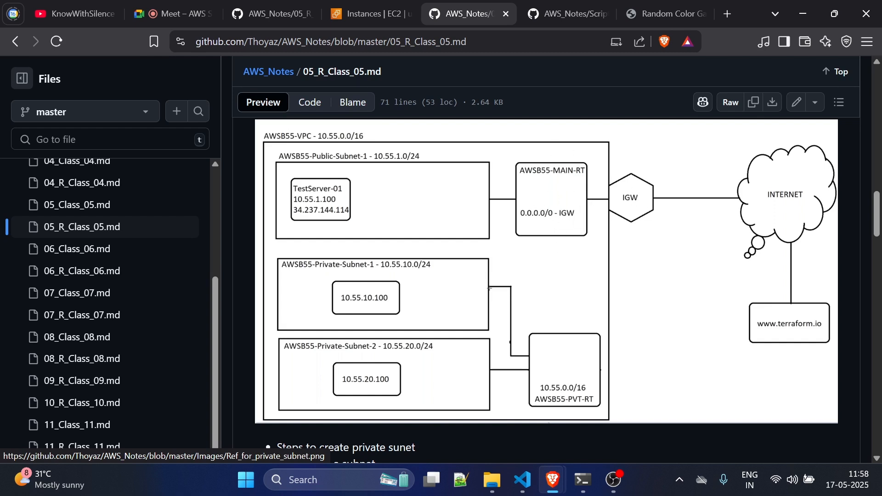
Step: Search the AWS console for "internet" and open the Internet gateway VPC feature in a new browser tab
click(370, 14)
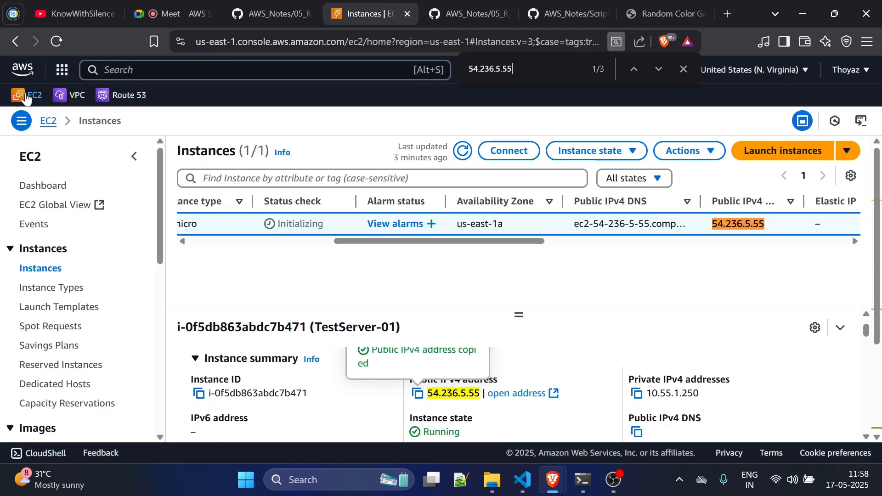
click(104, 69)
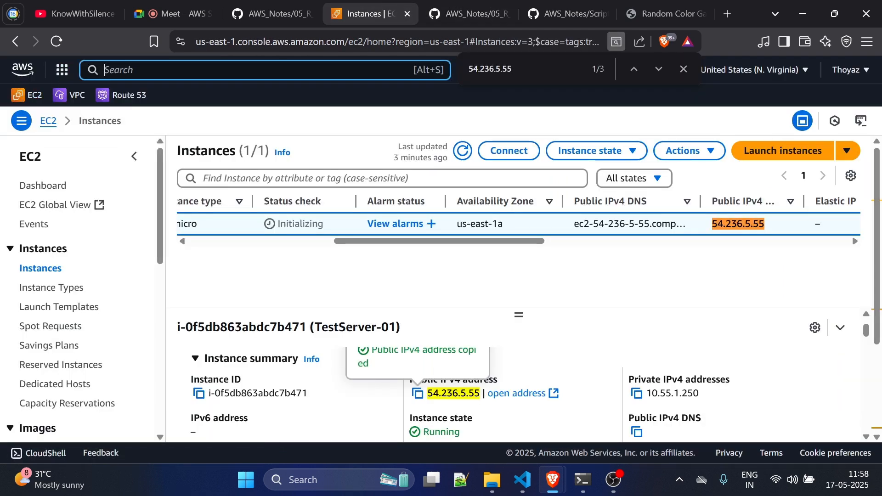
text(inter)
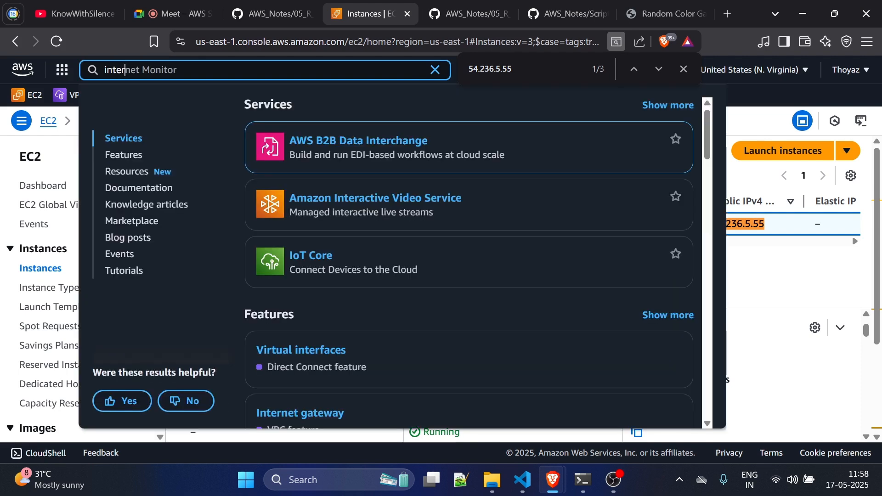
text(netnet)
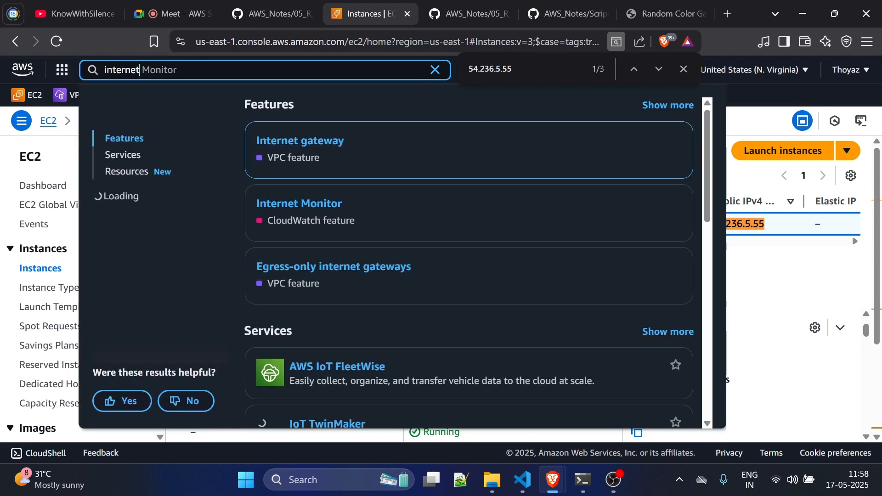
right_click(318, 140)
click(345, 153)
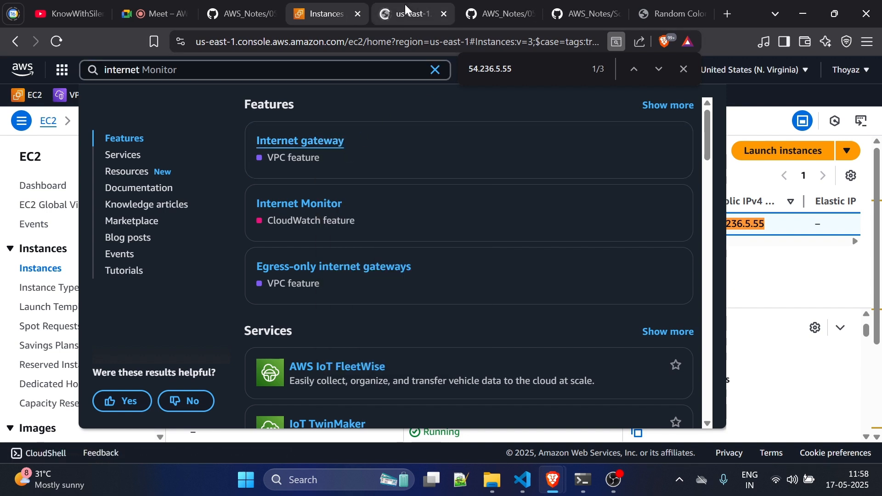
click(404, 5)
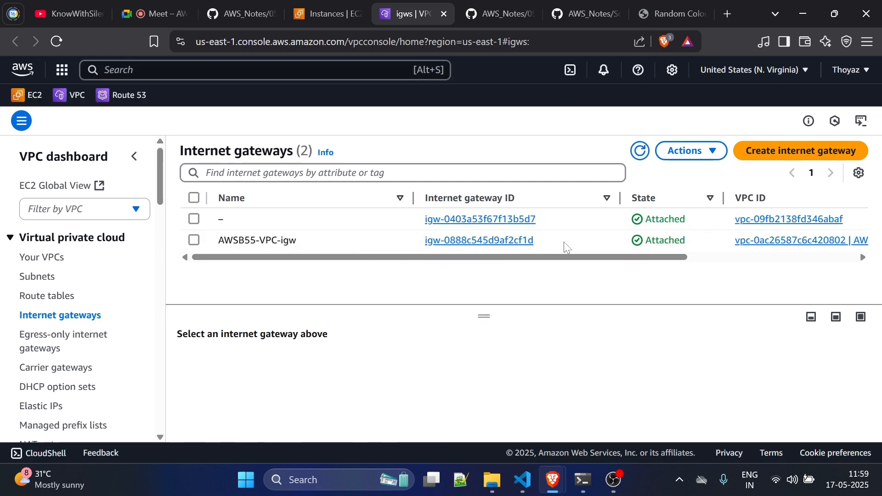
Step: Examine the state and attached VPC of AWSB55-VPC-igw in the internet gateways list and show its details
scroll(565, 247, right, 3)
scroll(523, 229, right, 1)
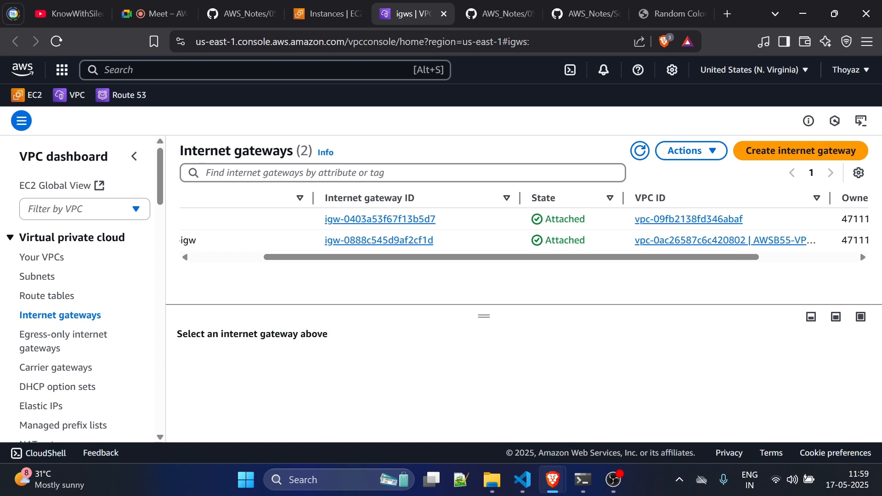
scroll(565, 246, left, 3)
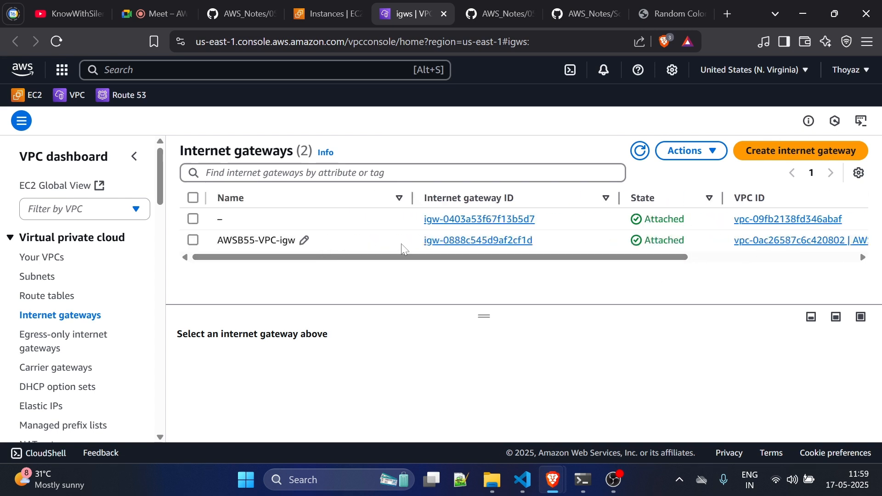
scroll(394, 248, left, 1)
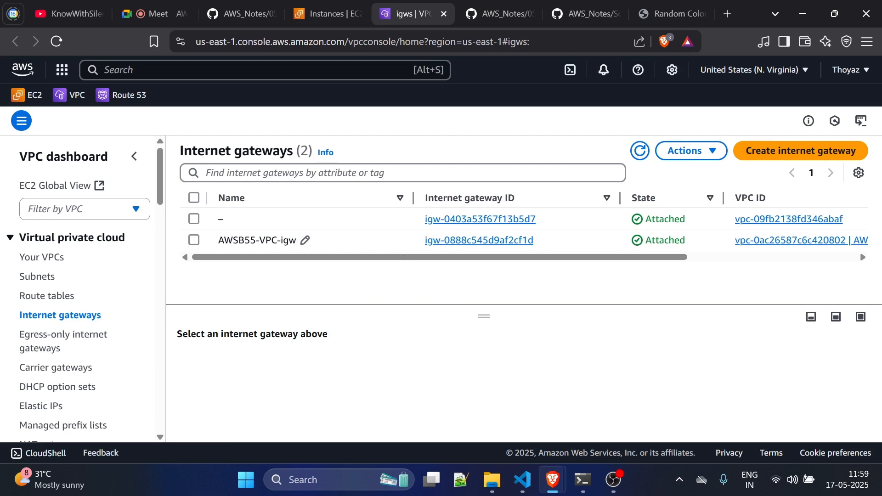
drag(217, 246, 305, 240)
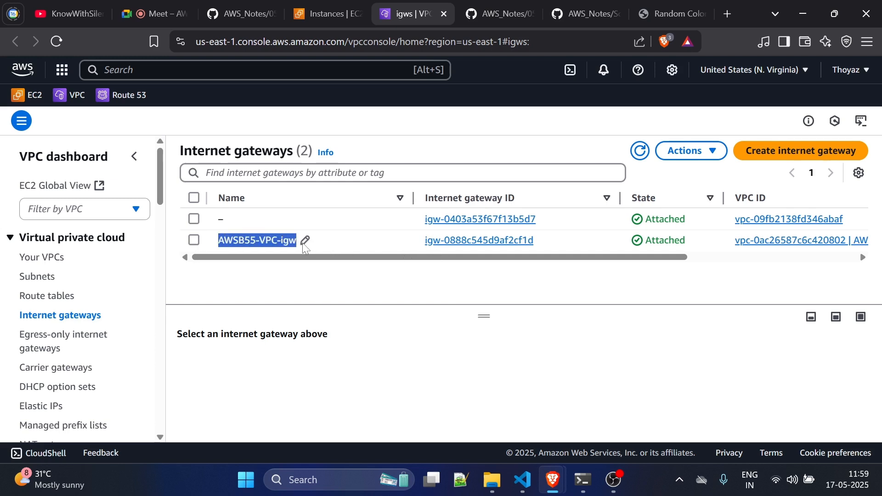
click(323, 280)
drag(180, 152, 280, 152)
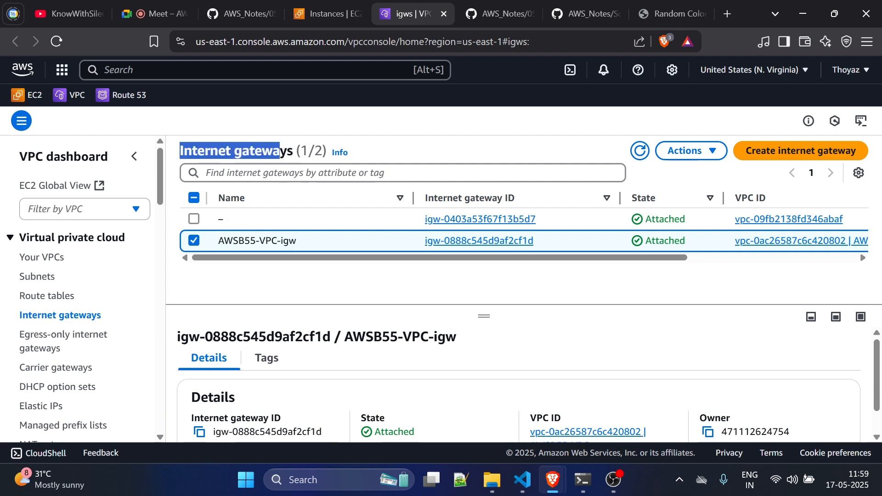
click(281, 153)
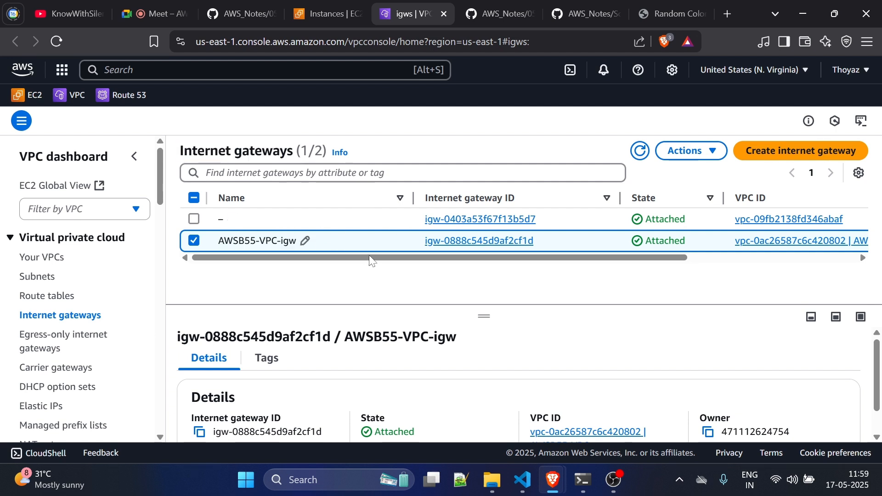
Step: Open the VPC Route tables list in a new browser tab and switch to it
right_click(65, 299)
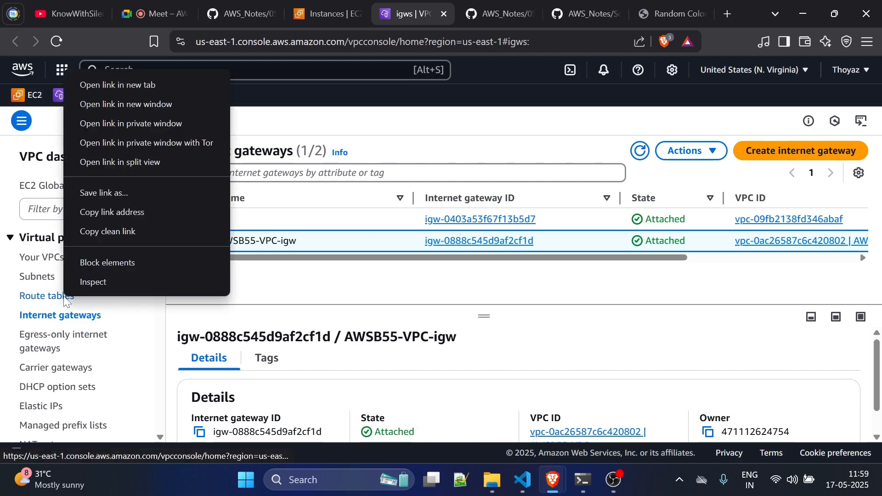
click(134, 72)
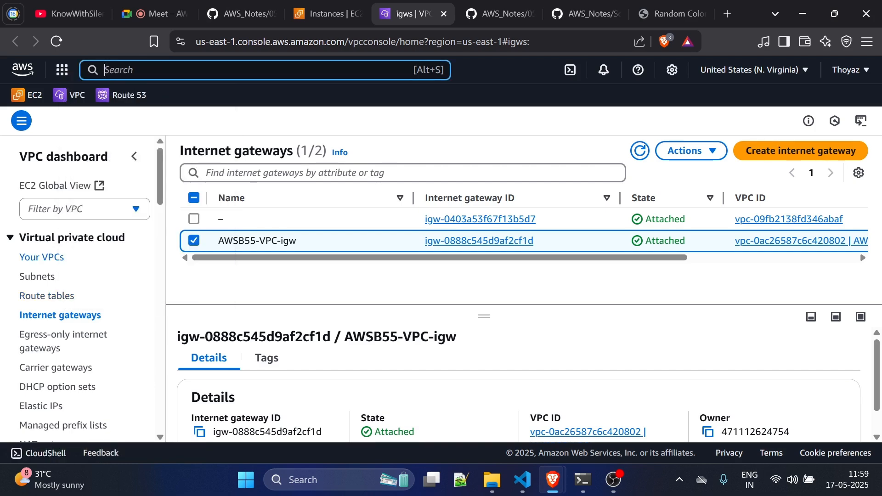
right_click(61, 296)
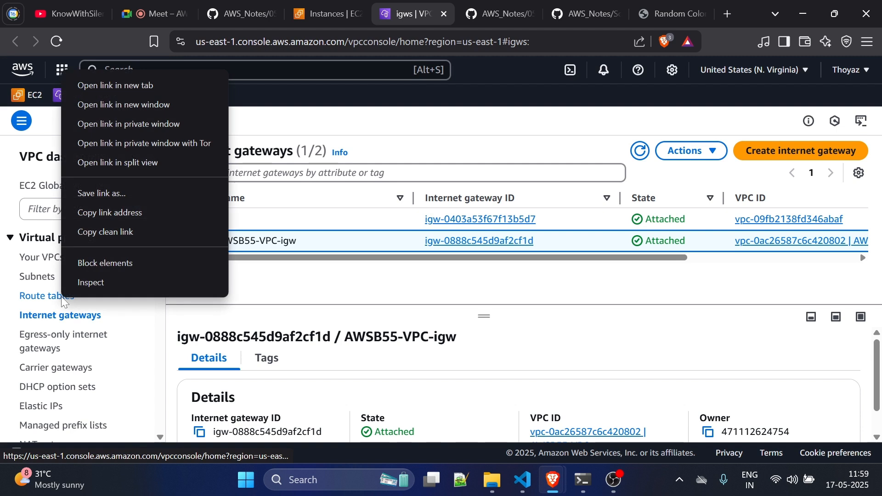
click(177, 83)
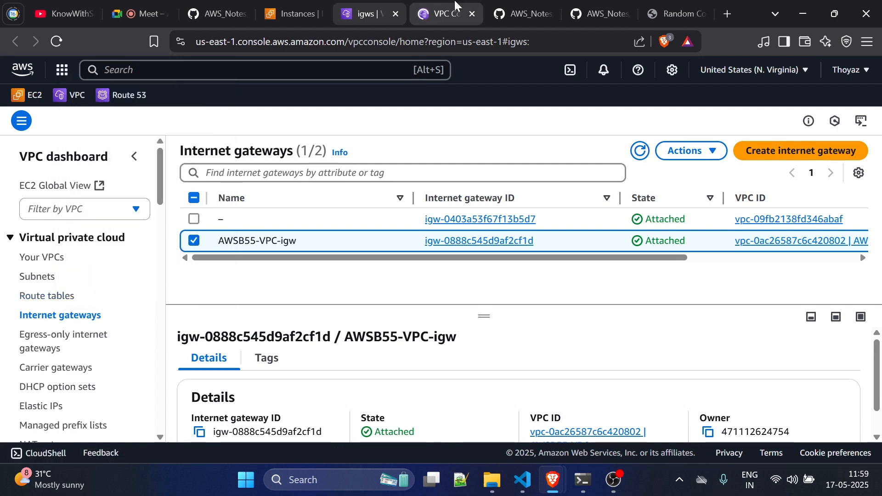
click(457, 8)
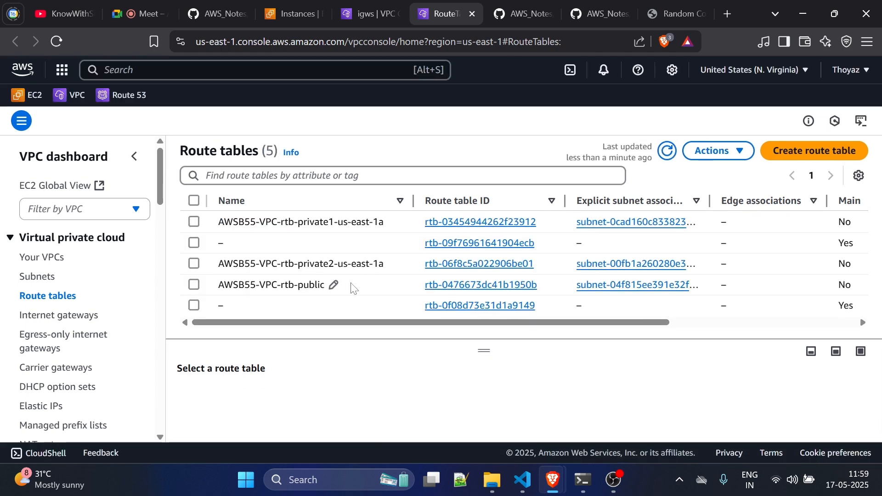
Step: Open the AWSB55-VPC-rtb-public route table and check the target of its 0.0.0.0/0 route
click(475, 285)
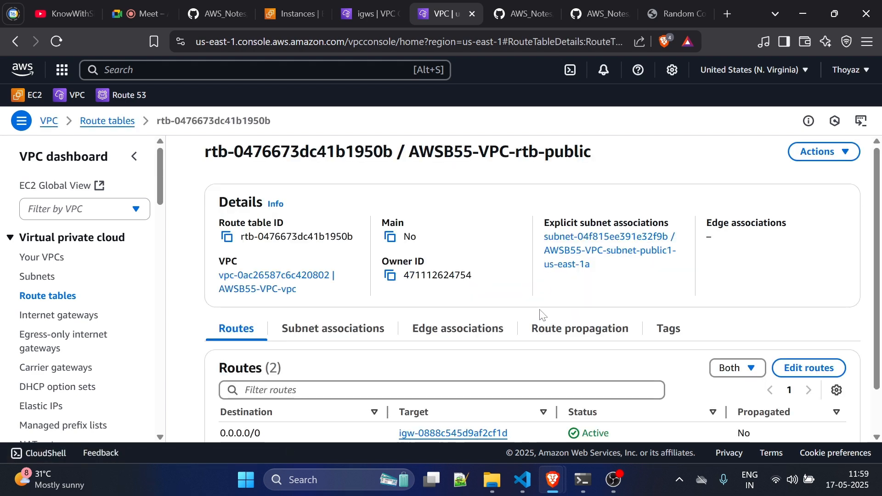
scroll(543, 315, down, 1)
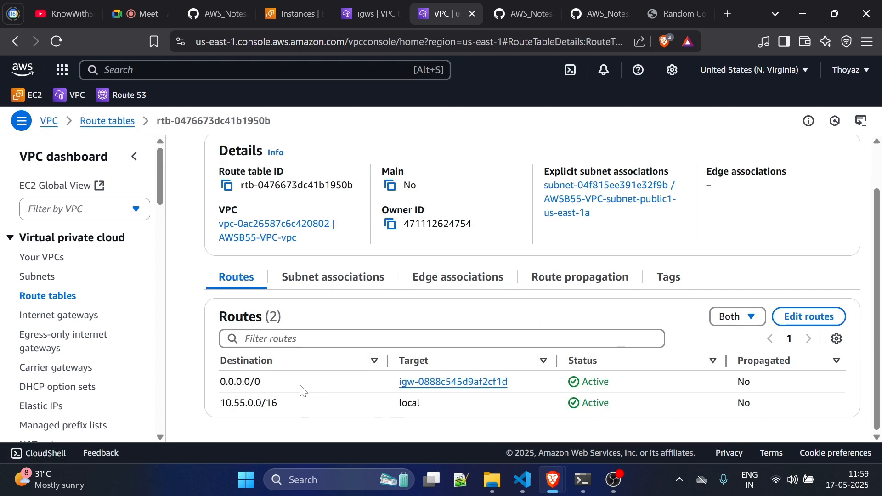
drag(270, 380, 203, 385)
click(535, 379)
drag(531, 386, 398, 383)
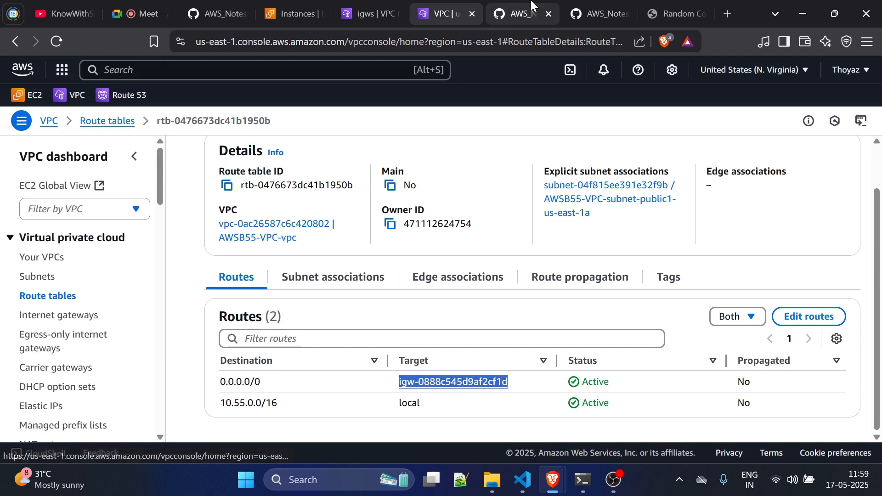
Step: Review the network diagram in the 05_R_Class_05.md notes and open the launch form for a new EC2 instance
click(523, 5)
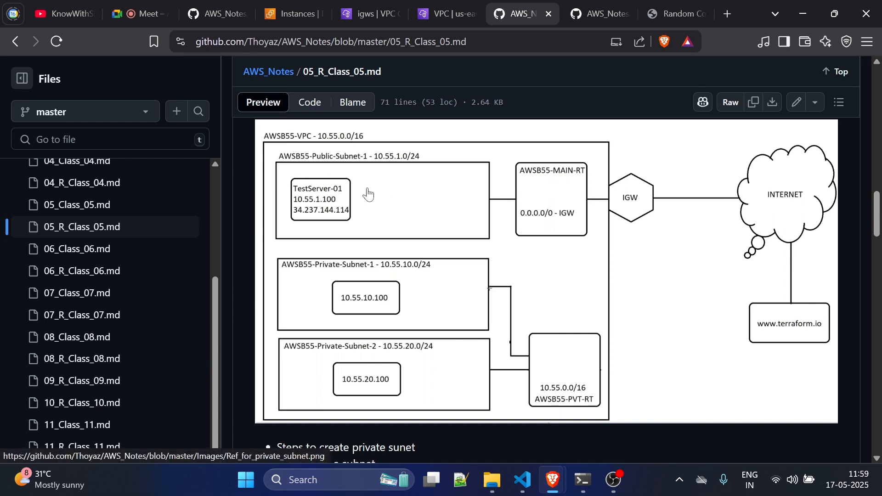
scroll(479, 304, down, 1)
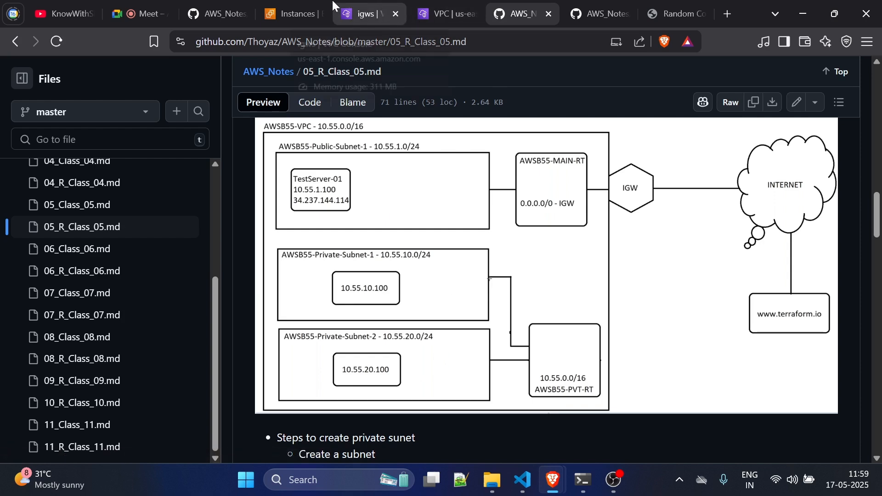
click(301, 5)
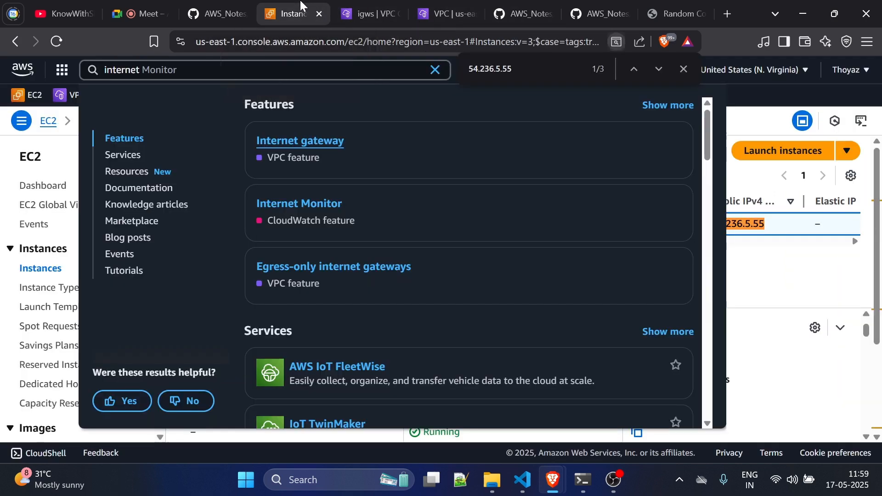
click(46, 154)
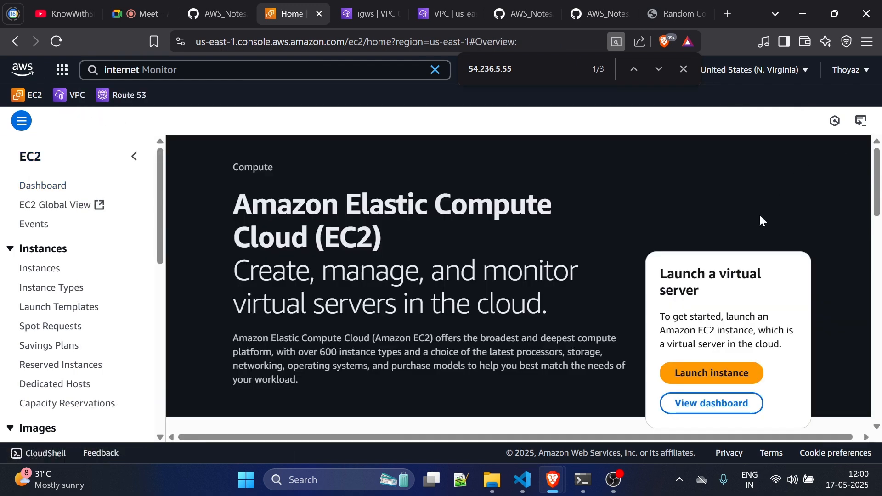
click(705, 374)
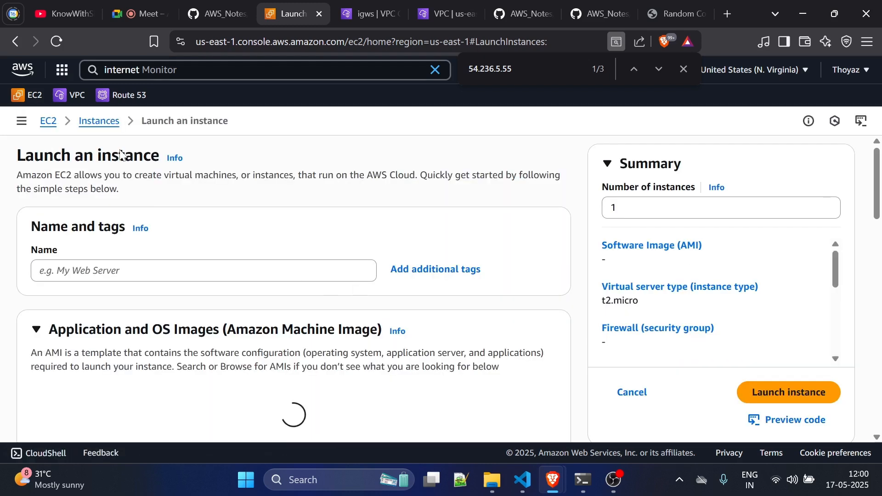
scroll(280, 262, down, 2)
scroll(281, 261, up, 2)
click(216, 271)
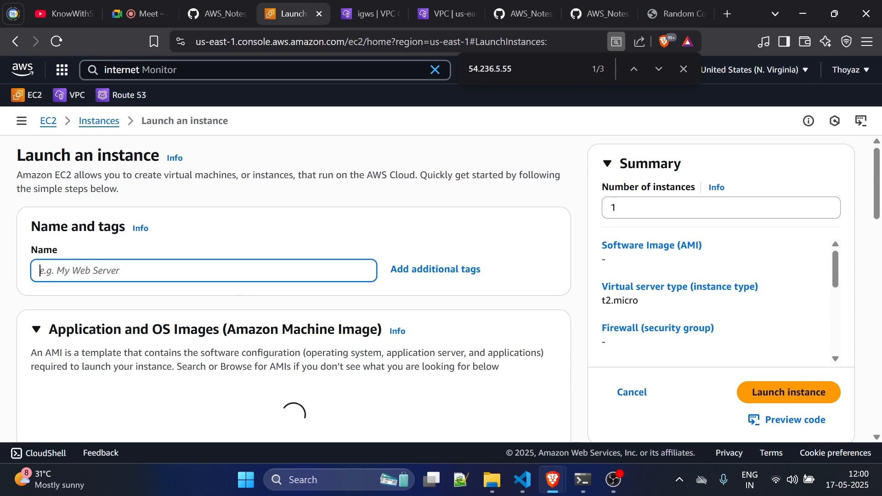
click(370, 13)
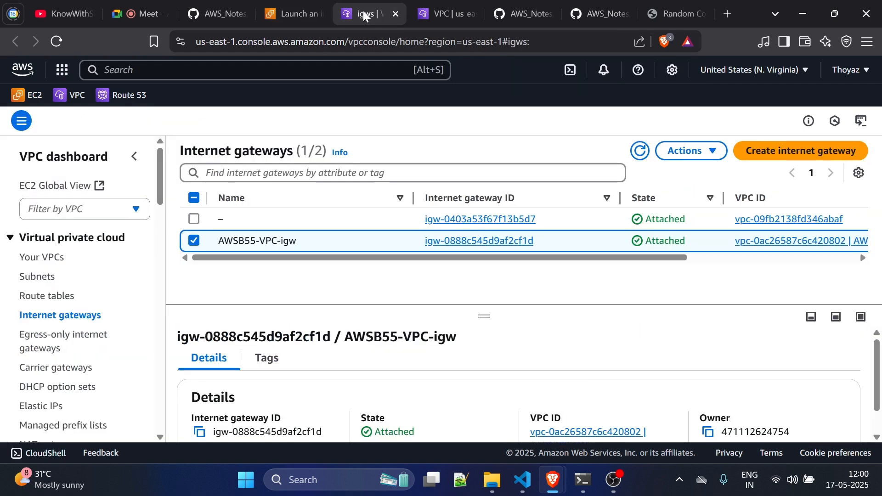
click(517, 6)
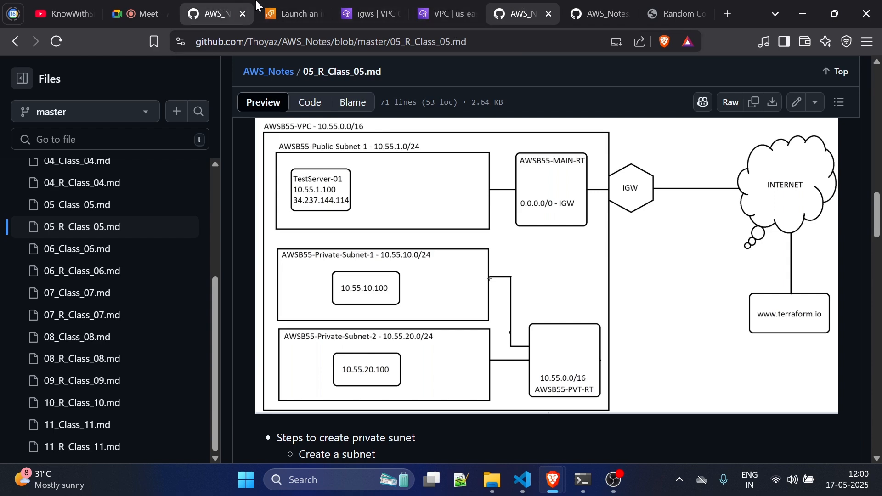
click(283, 5)
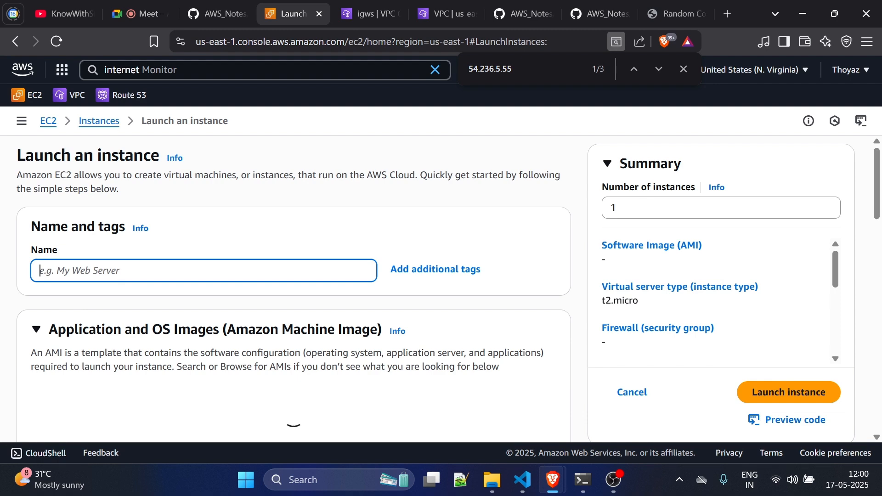
click(135, 3)
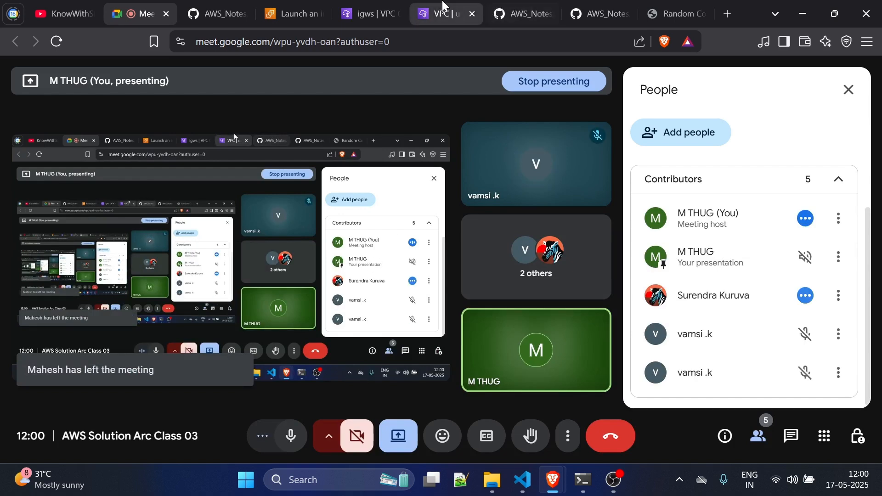
Step: Name the new instance Private-server-01 and choose Ubuntu as its operating system image
click(292, 13)
click(192, 276)
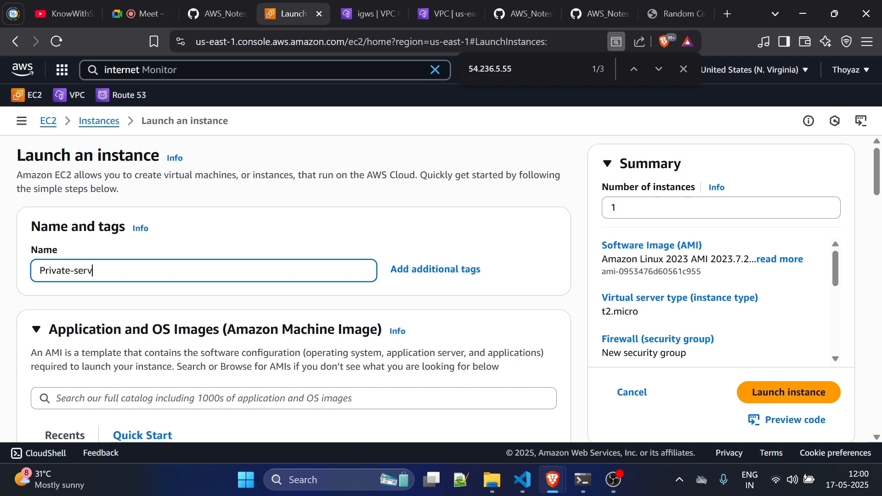
scroll(244, 354, down, 4)
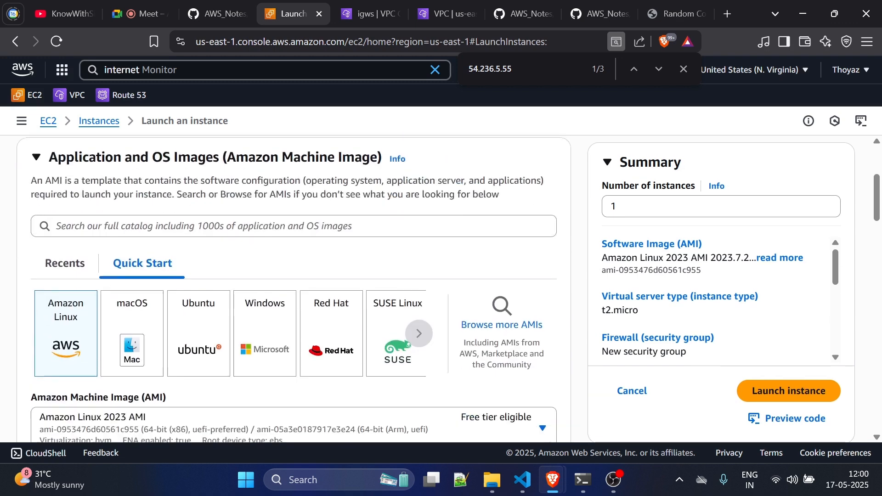
click(209, 344)
scroll(255, 249, up, 3)
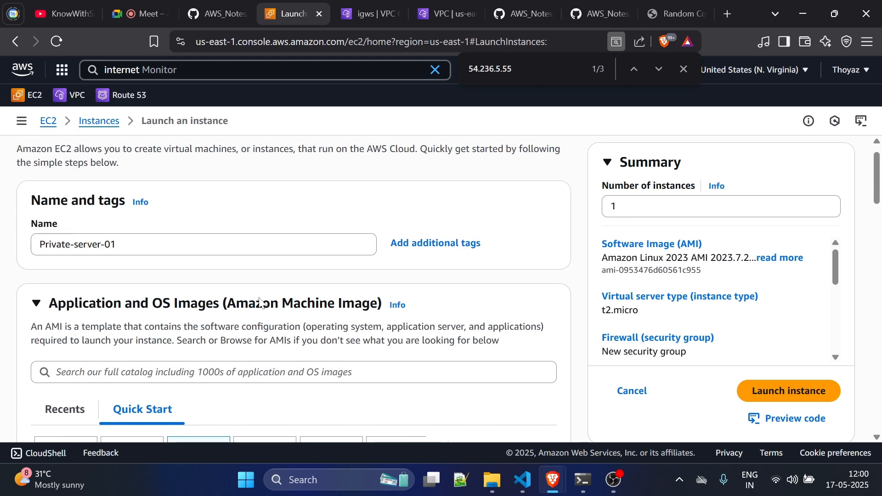
Step: Check the servers and subnets in the notes' network diagram and return to the instance launch form
key(ctrl+Tab)
key(ctrl+Tab)
key(ctrl+Tab)
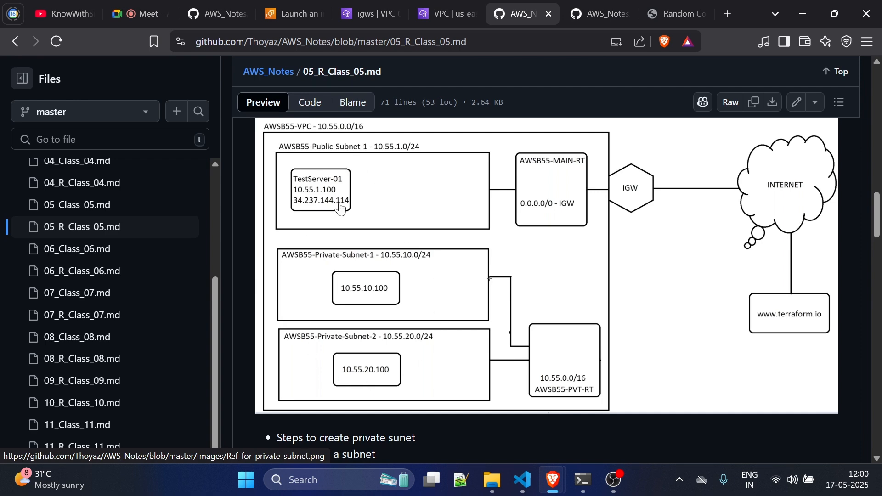
click(265, 6)
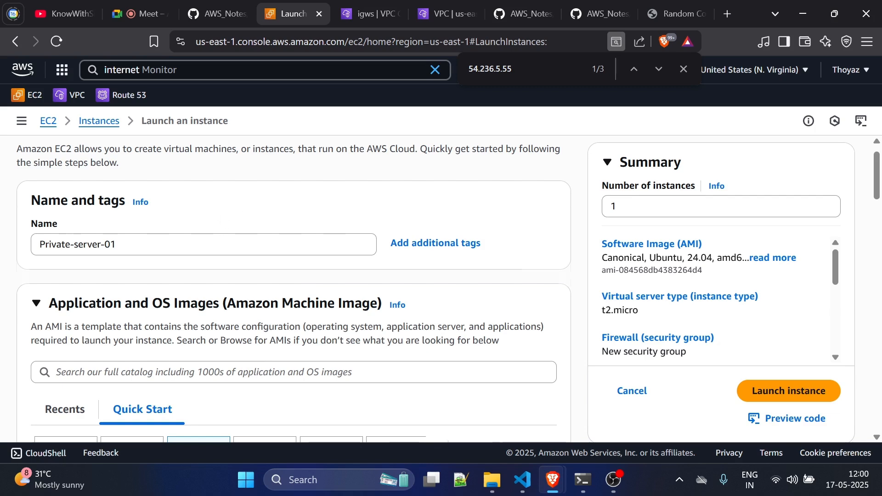
Step: Review the Ubuntu AMI details and the instance type settings in the launch form
scroll(276, 363, down, 10)
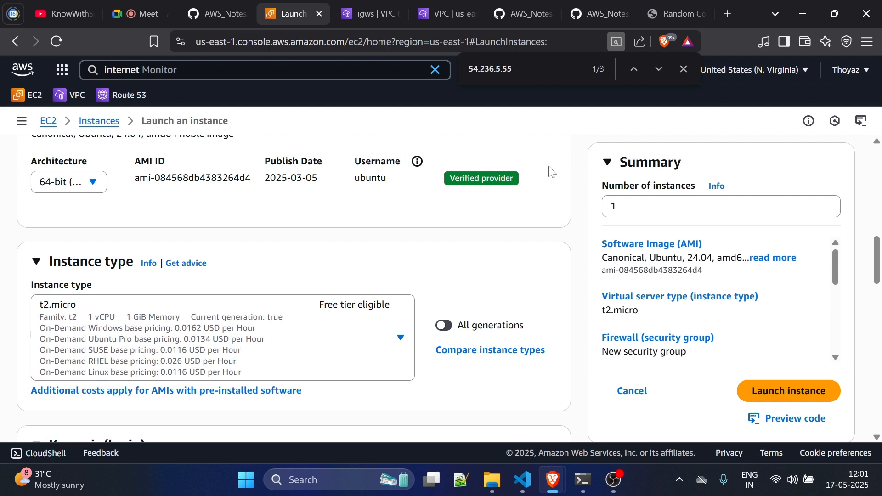
scroll(392, 271, up, 4)
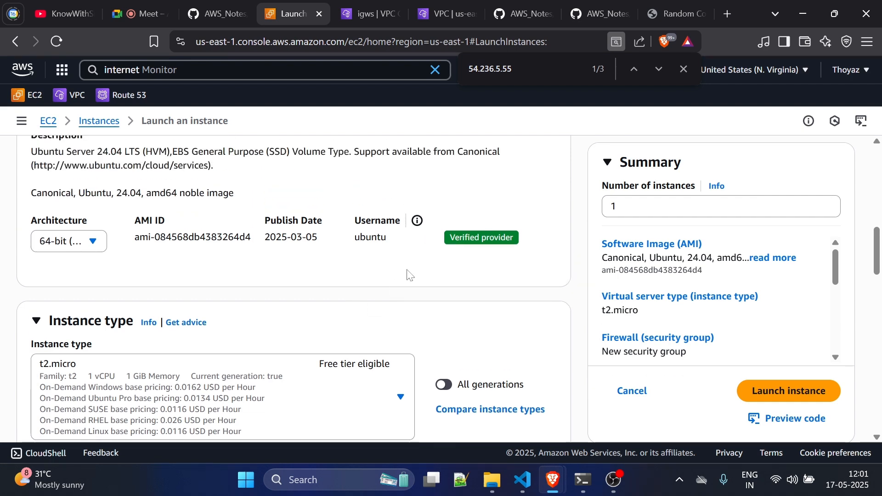
scroll(416, 307, down, 1)
scroll(416, 307, up, 3)
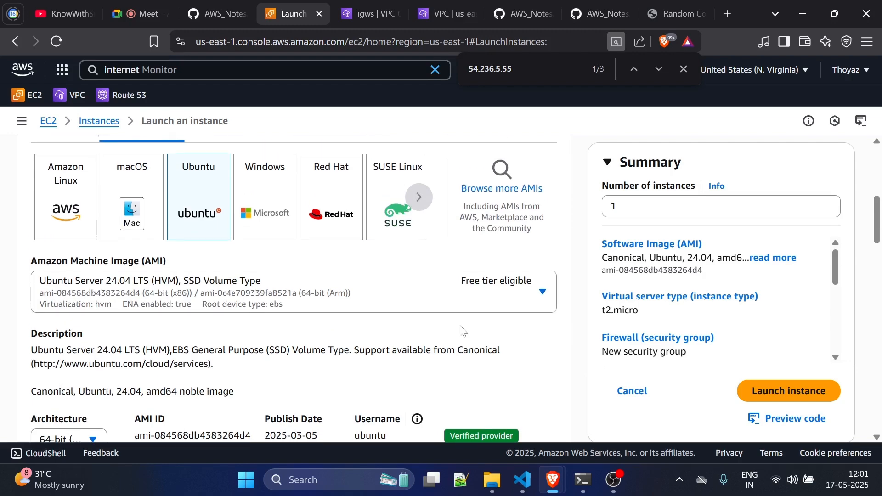
scroll(418, 367, up, 1)
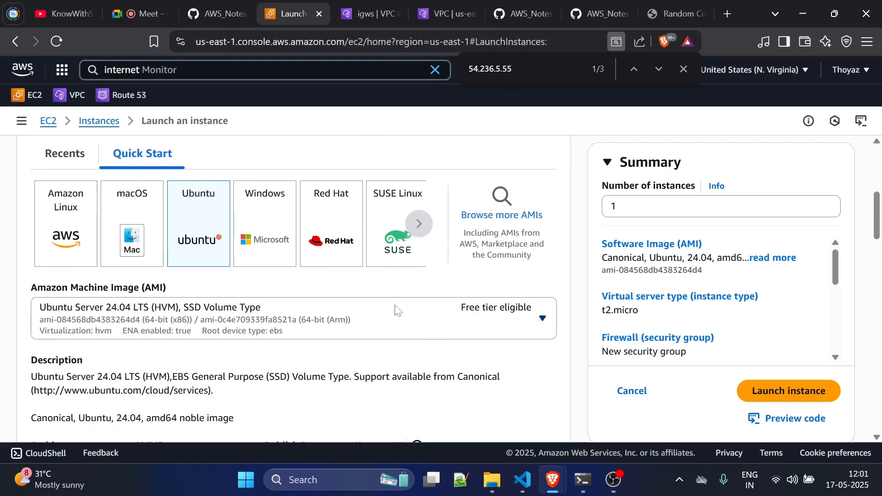
scroll(369, 358, down, 3)
scroll(369, 359, down, 5)
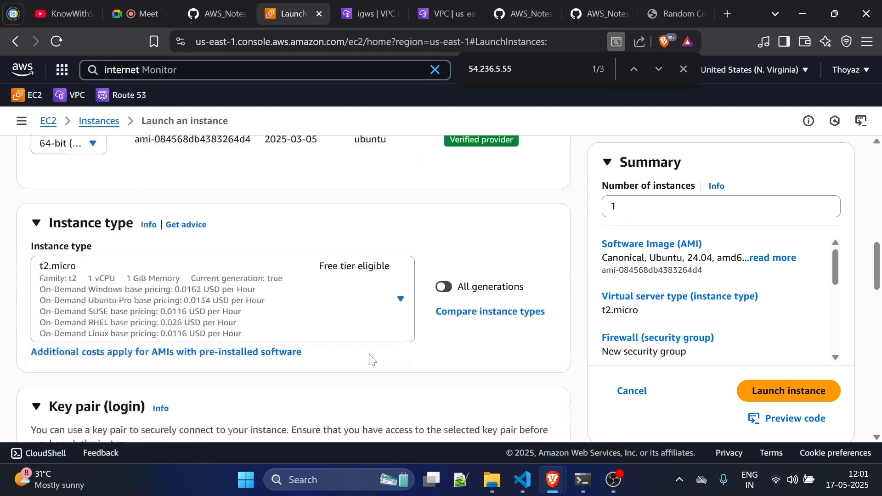
Step: Select the AWS_Class key pair for logging in to the instance
scroll(447, 343, down, 4)
scroll(445, 344, up, 2)
scroll(445, 338, down, 1)
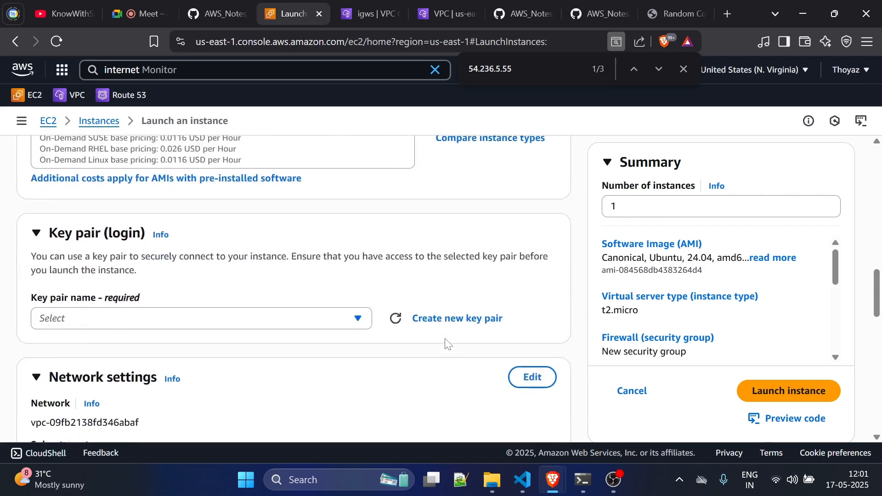
click(357, 317)
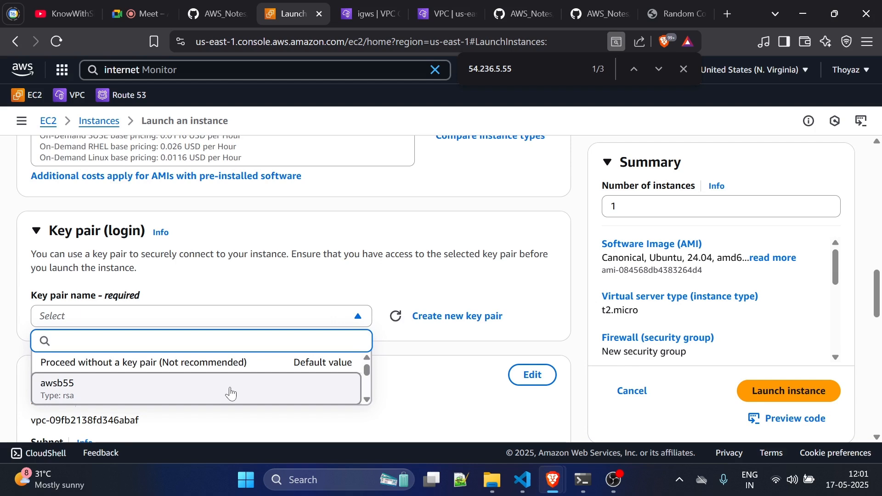
scroll(230, 389, down, 2)
scroll(216, 392, down, 1)
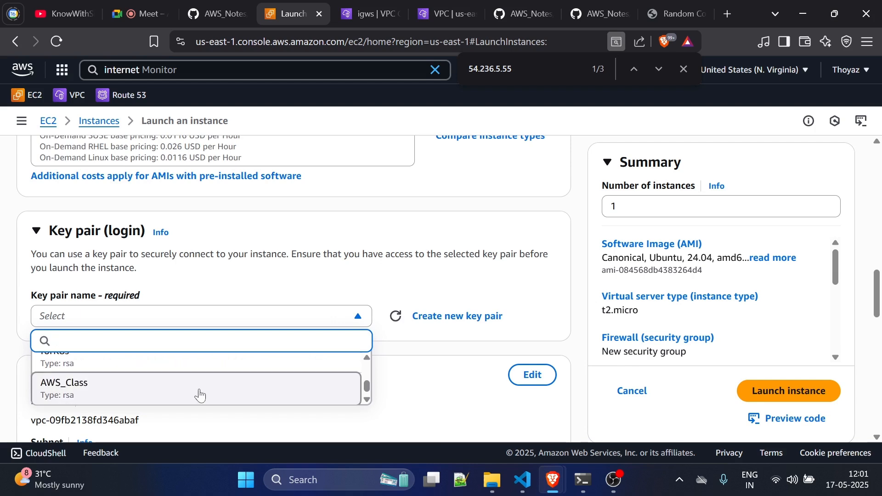
click(200, 395)
Step: Make the network settings editable and select AWSB55-VPC-vpc as the instance's VPC
scroll(492, 291, down, 3)
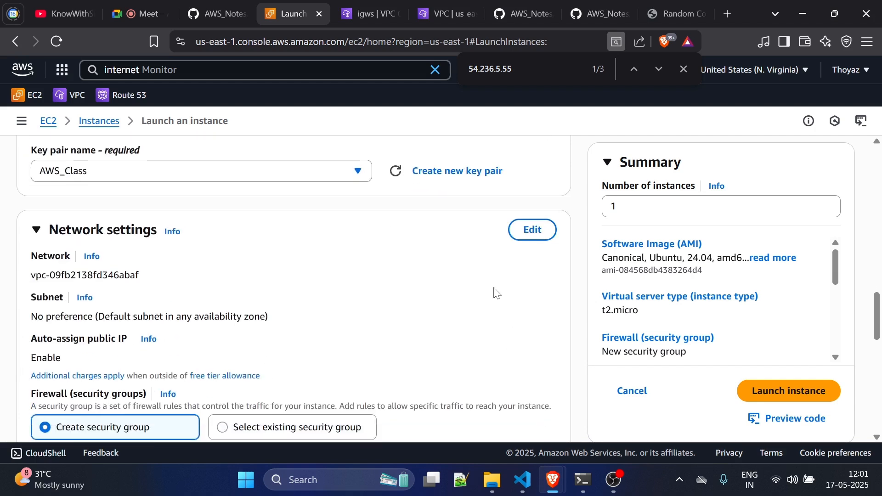
click(544, 239)
scroll(420, 293, down, 2)
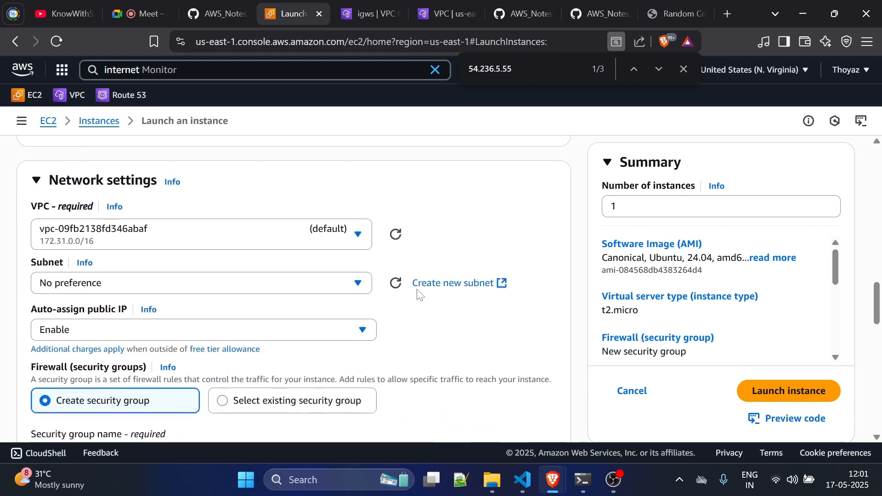
click(318, 233)
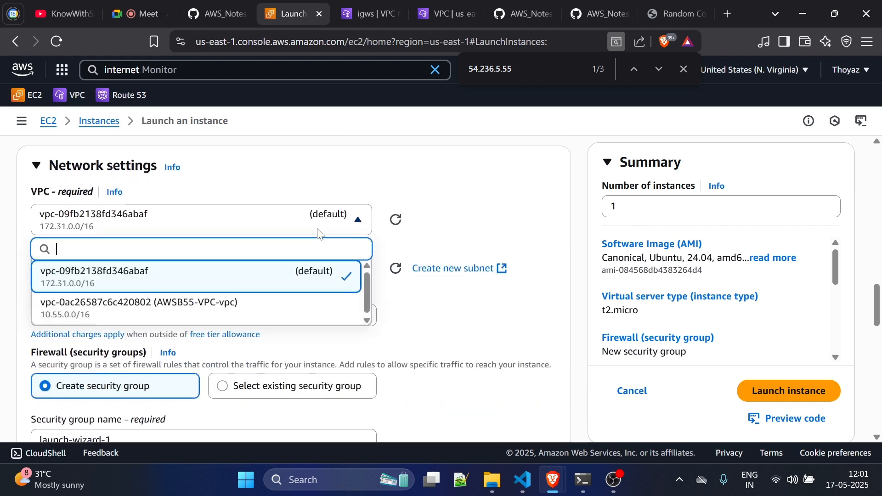
click(298, 305)
Step: Select the AWSB55-VPC-subnet-private1-us-east-1a subnet and keep auto-assign public IP set to Disable
click(247, 296)
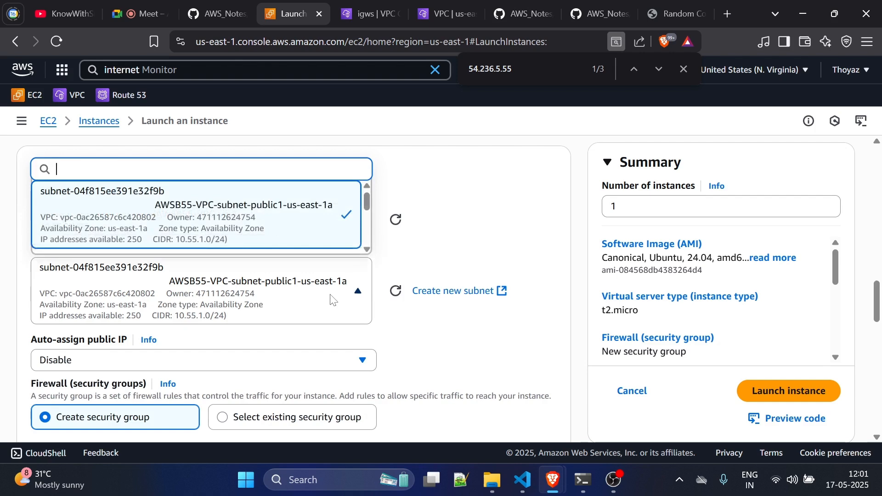
scroll(276, 227, down, 1)
scroll(276, 227, down, 1)
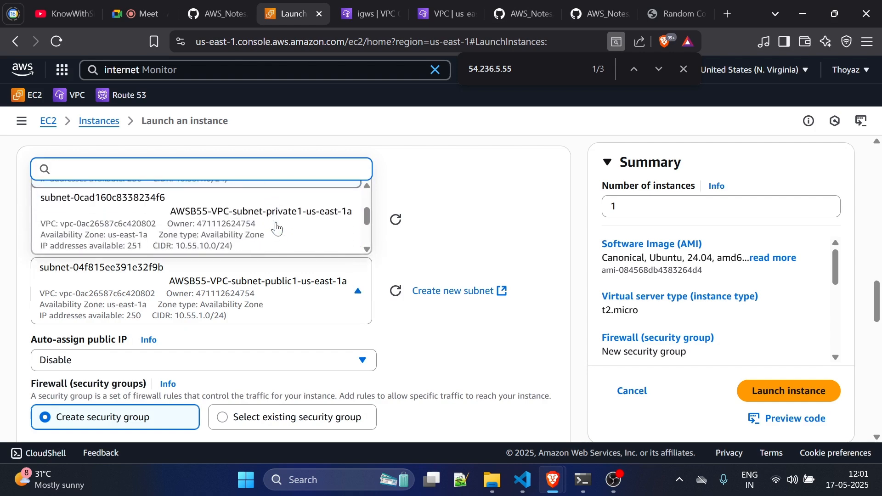
click(307, 226)
scroll(427, 348, down, 2)
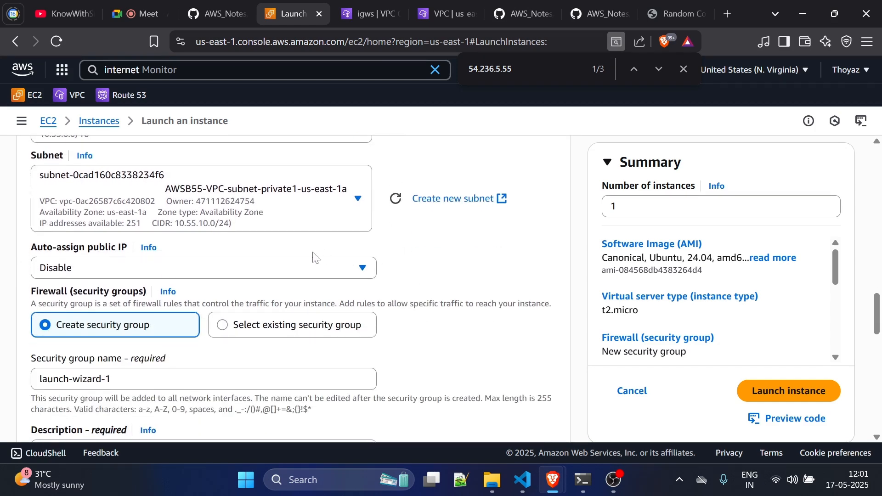
click(300, 266)
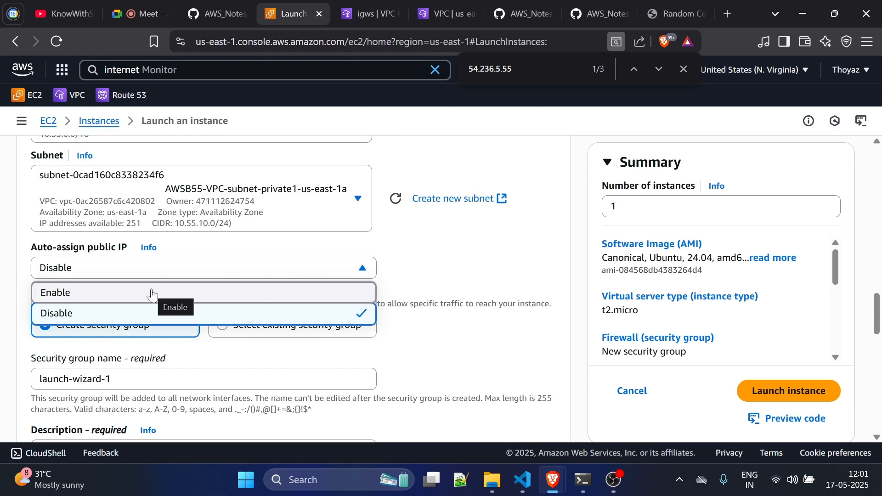
click(282, 315)
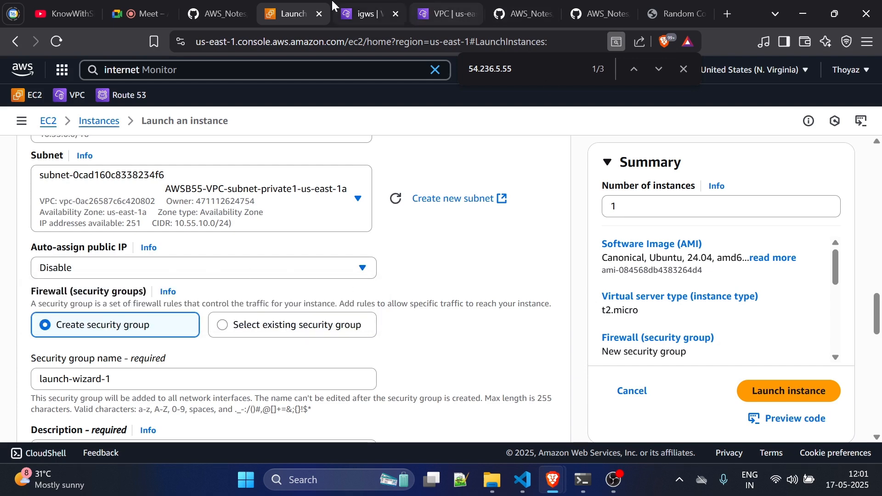
Step: Check the class notes' instruction on auto-assign public IP for private subnet instances, and return to the launch form's network settings
click(508, 3)
scroll(449, 251, down, 10)
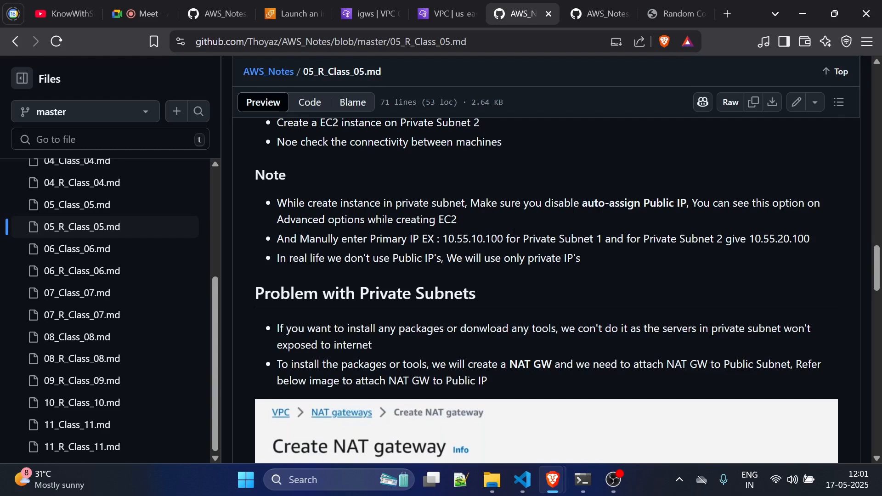
drag(680, 203, 544, 203)
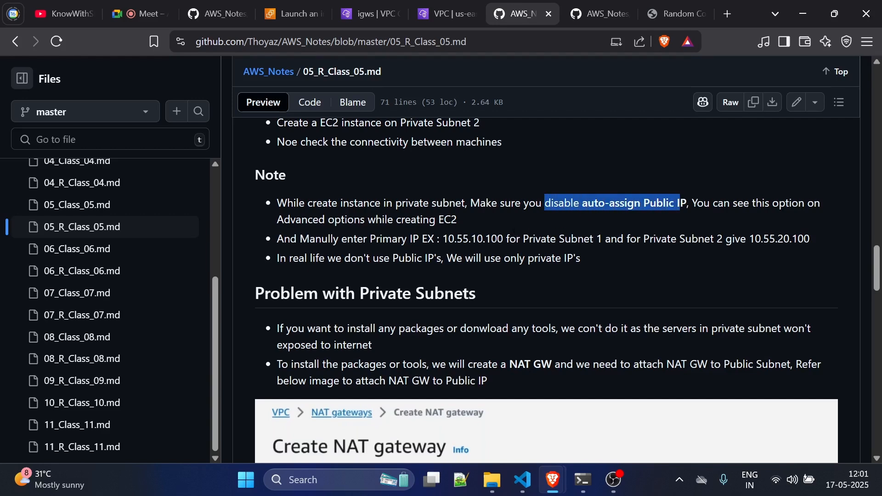
click(290, 14)
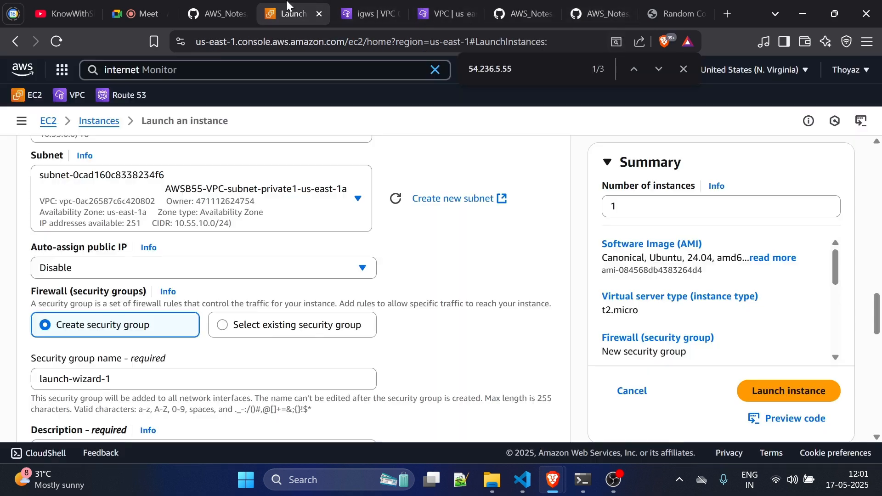
scroll(317, 365, down, 1)
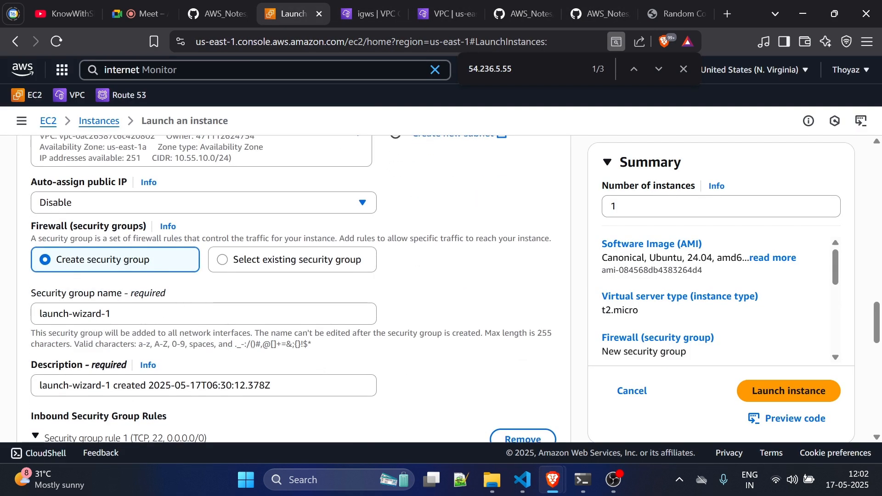
Step: Choose an existing security group for the instance's firewall and assign Allow_all_traffic
click(206, 314)
click(225, 263)
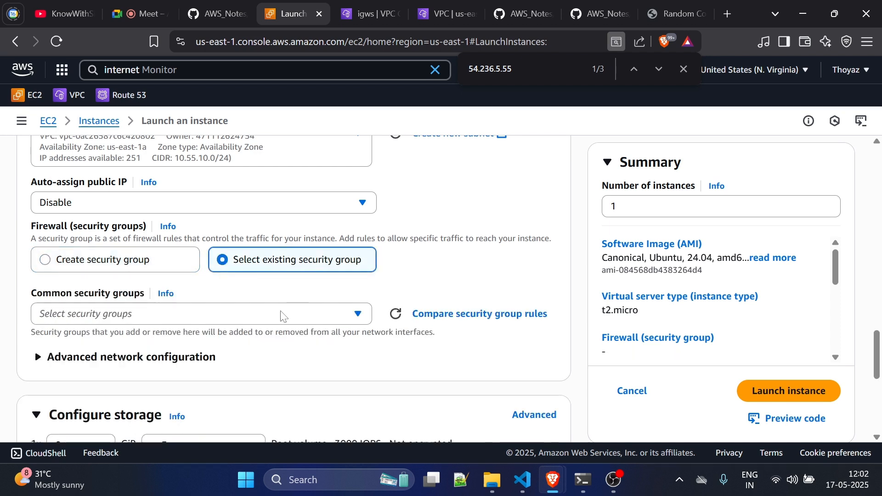
click(145, 322)
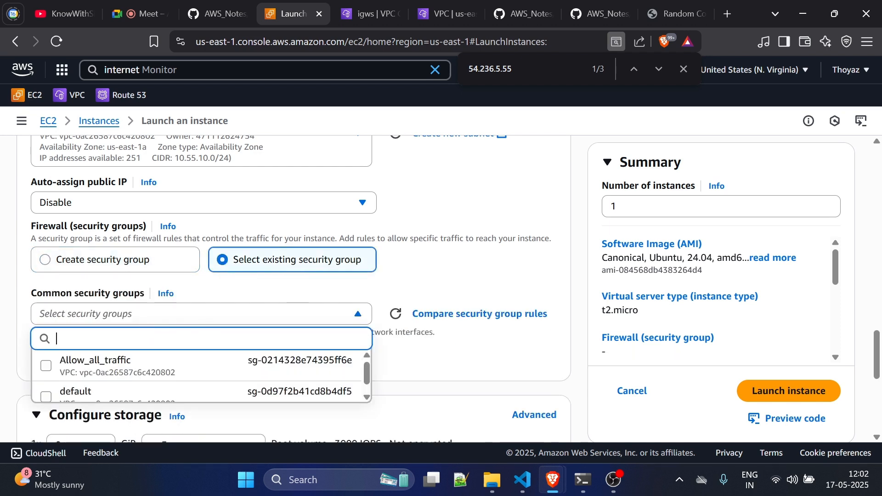
click(196, 372)
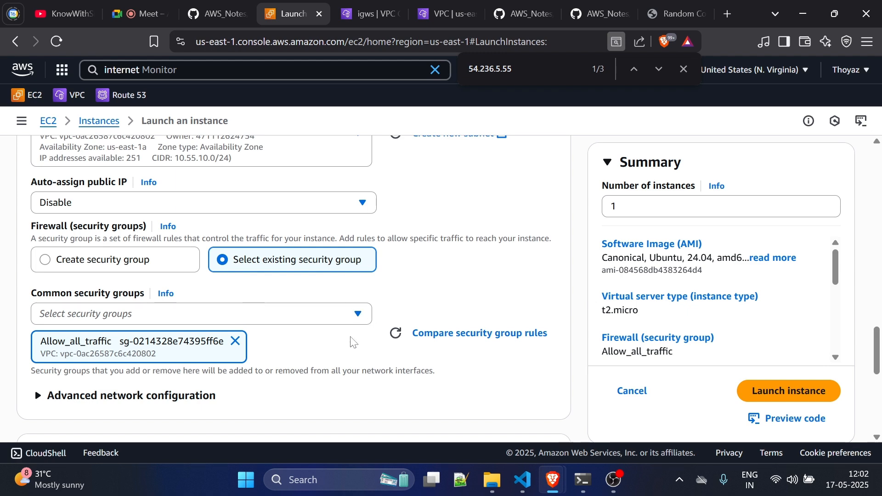
Step: Expand the advanced network configuration and check the auto-assign public IP setting of network interface 1
scroll(350, 341, down, 3)
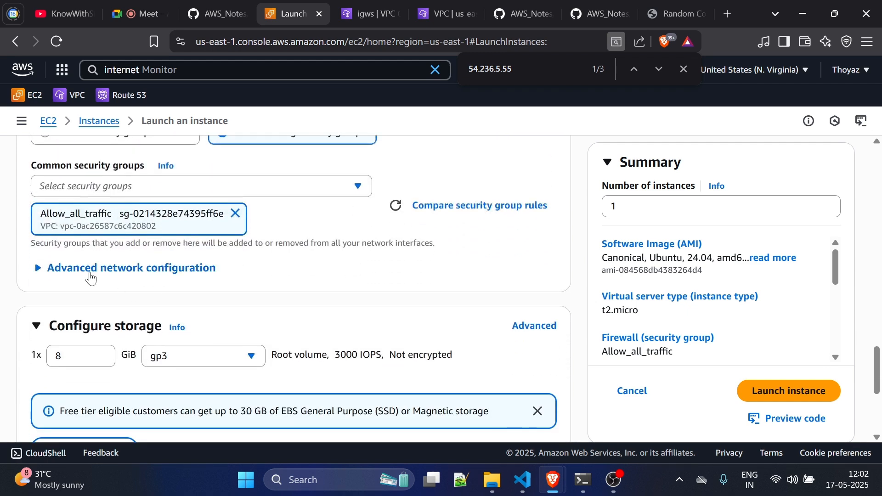
click(94, 271)
scroll(317, 317, down, 3)
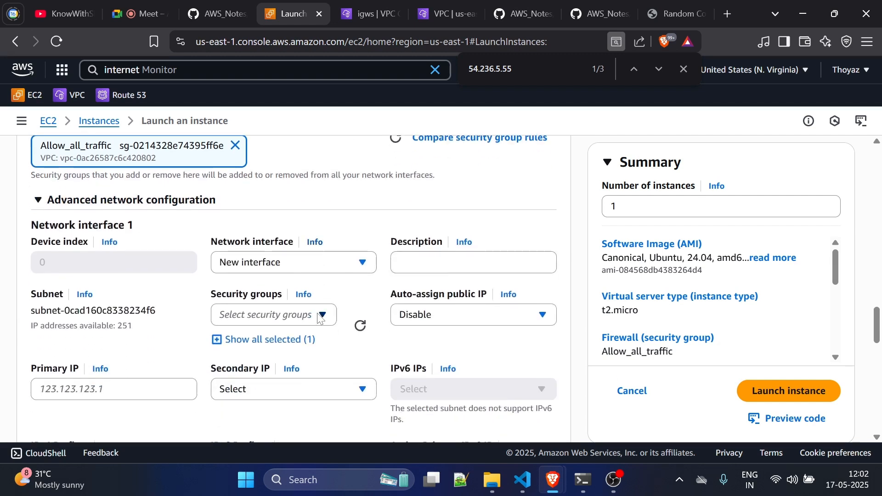
click(114, 355)
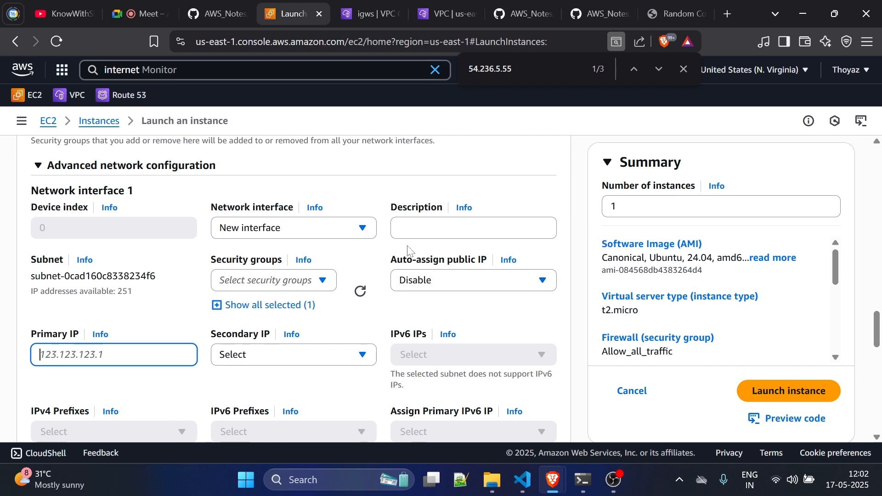
drag(390, 258, 486, 262)
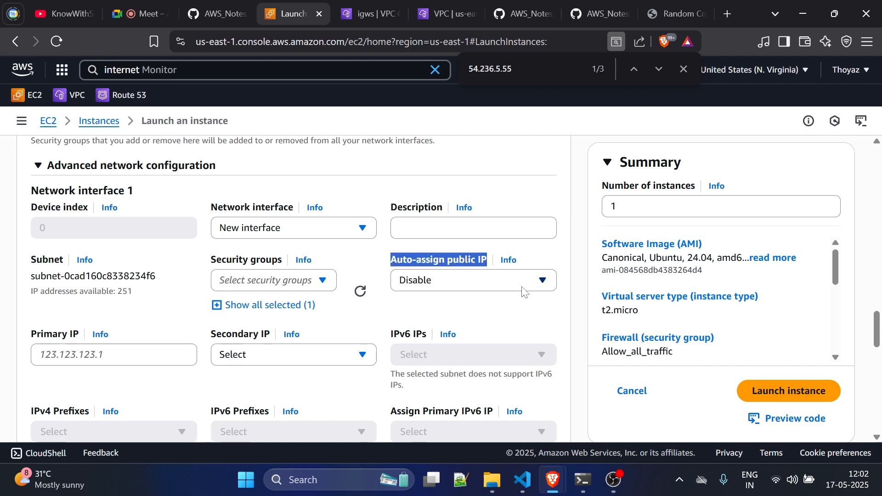
click(493, 304)
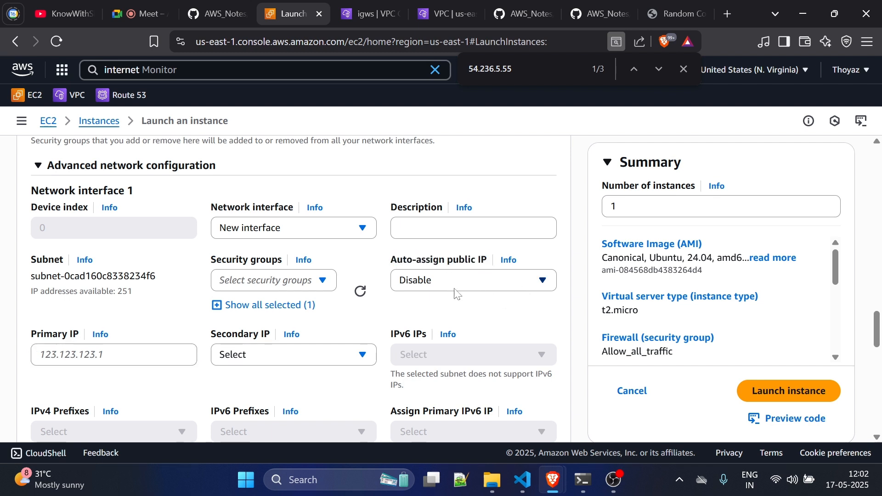
Step: Look up the private subnet 1 server address in the class notes and set the primary IP to 10.55.10.100
click(40, 355)
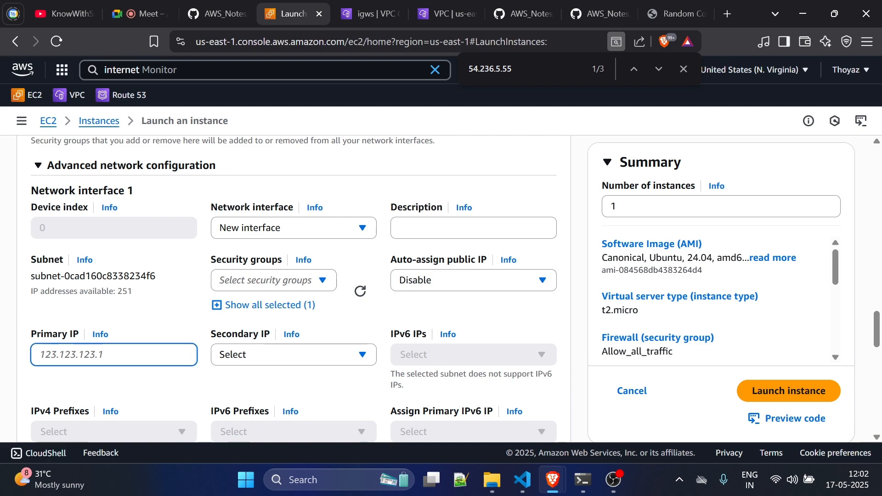
click(510, 6)
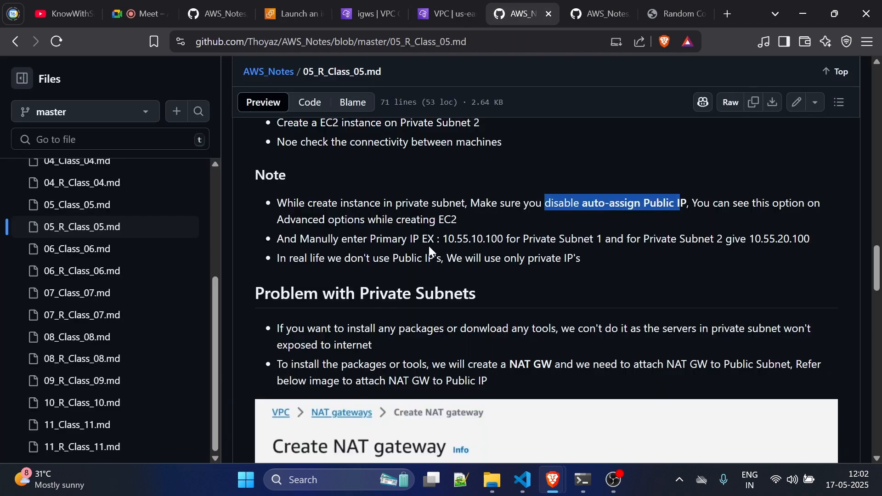
scroll(429, 251, down, 15)
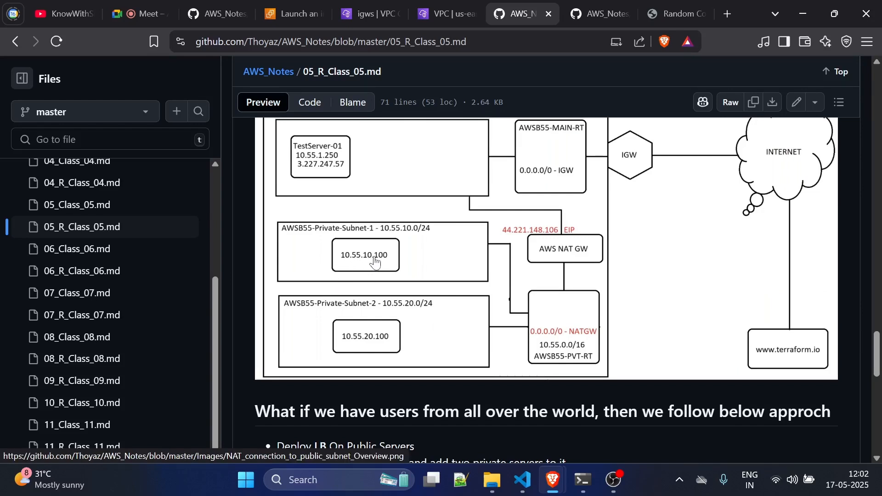
click(281, 3)
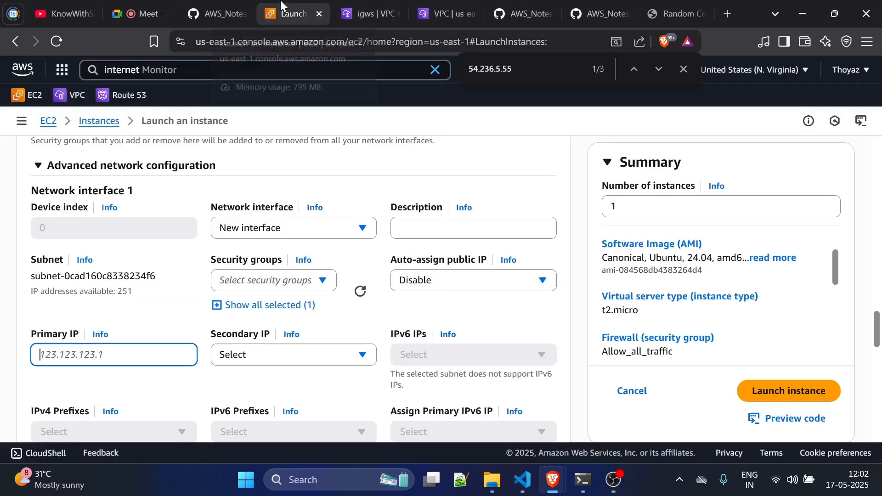
text(10)
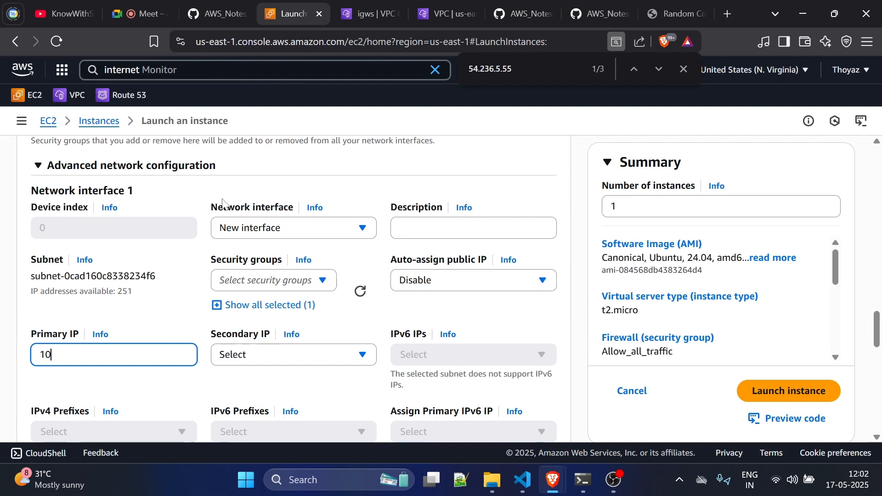
text(.55.10)
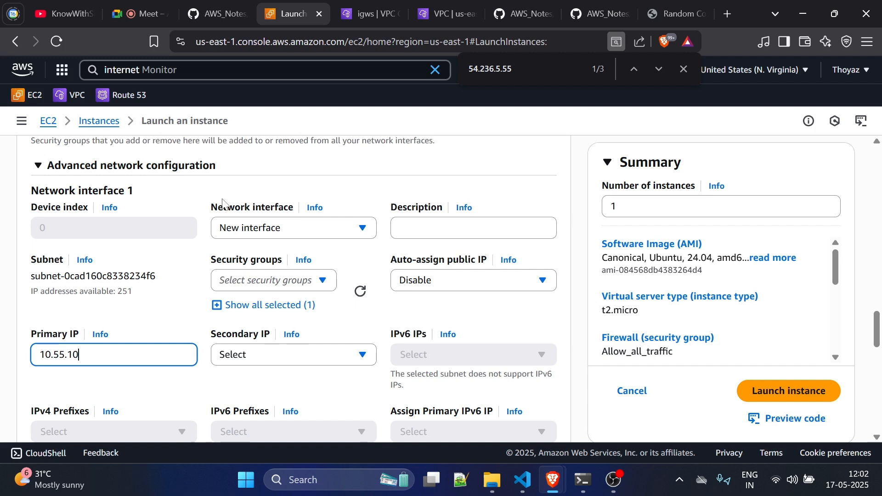
text(.100)
key(ctrl+a)
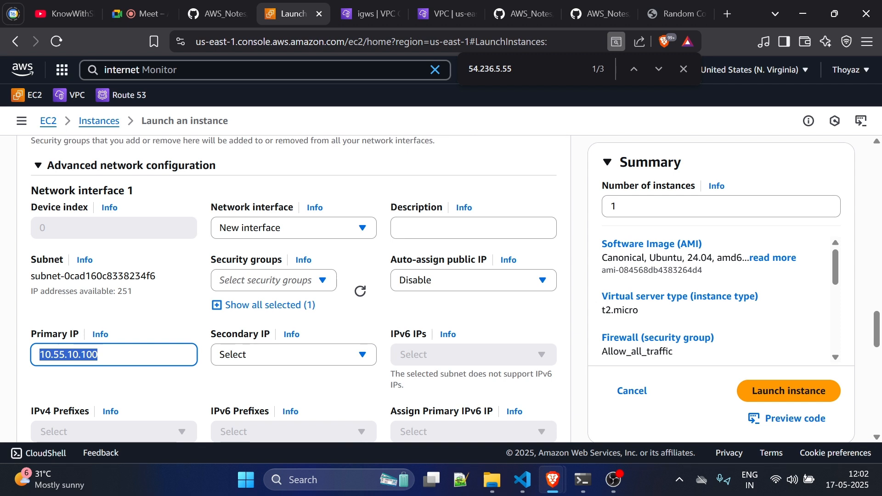
click(199, 384)
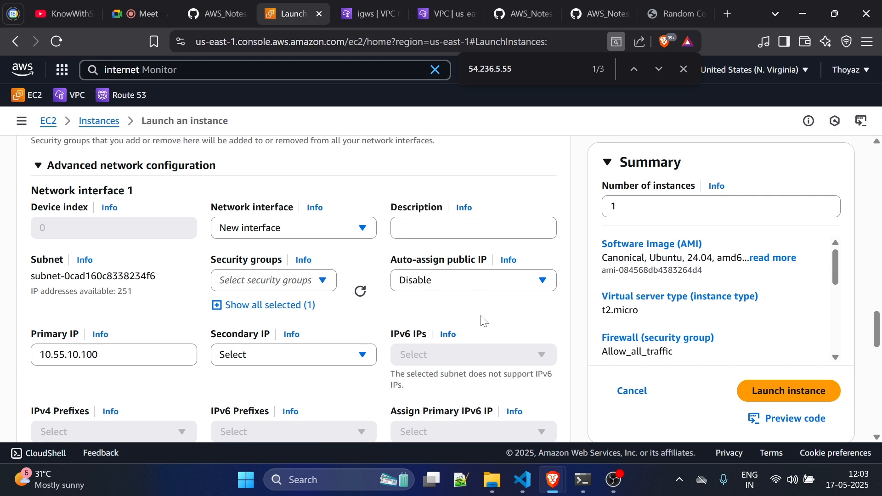
Step: Expand the instance's advanced details and paste the v1-Game.sh script from the AWS_Notes repository as user data
scroll(488, 326, down, 5)
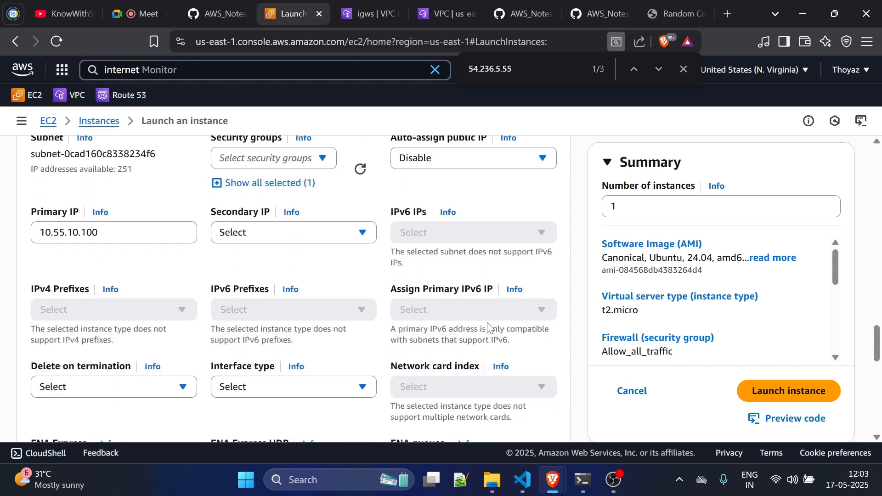
scroll(167, 195, down, 10)
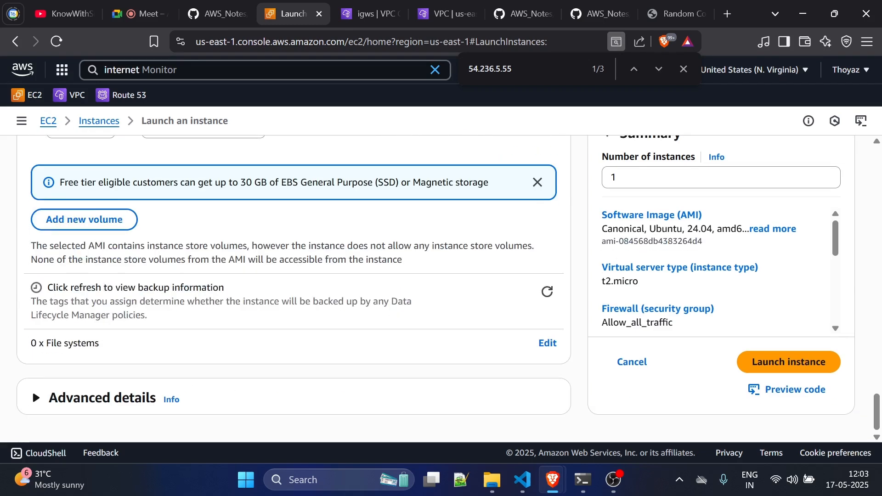
click(36, 398)
scroll(390, 357, down, 20)
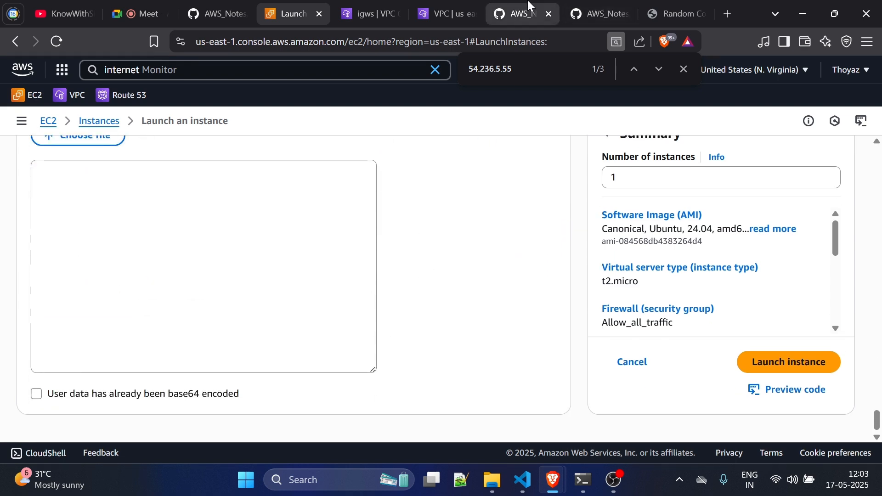
click(606, 6)
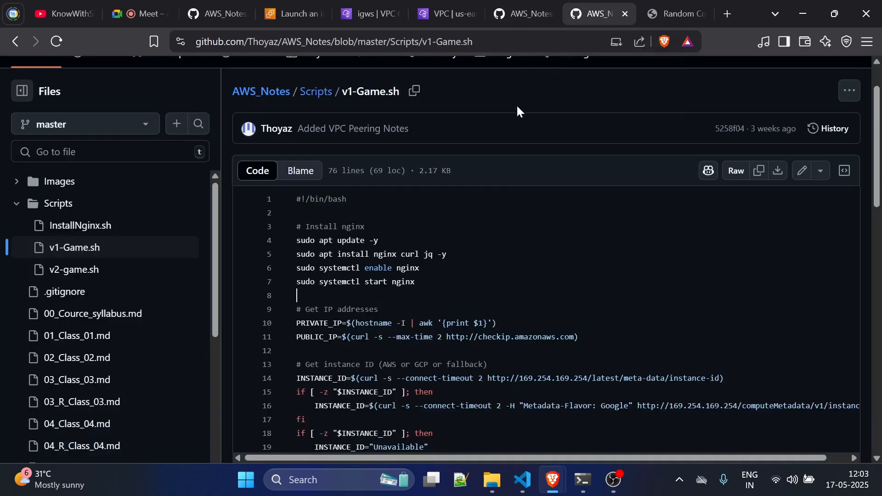
click(295, 5)
click(203, 267)
key(ctrl+v)
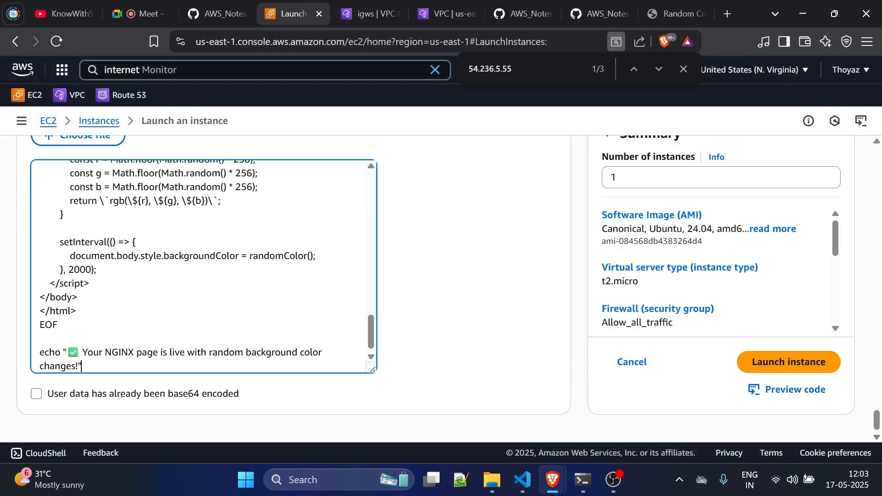
Step: Review the user data script, from the nginx installation commands through the IP address lookups to the HTML page body
scroll(203, 266, up, 10)
scroll(503, 271, up, 5)
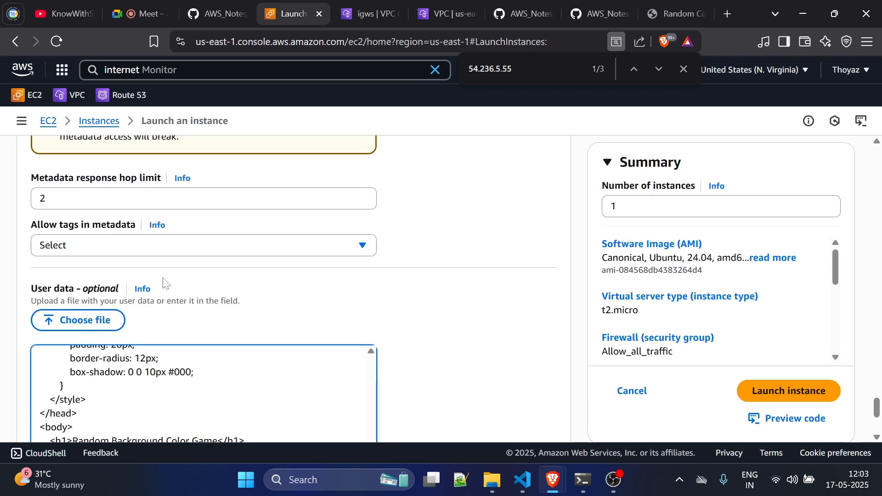
drag(23, 290, 119, 291)
click(258, 326)
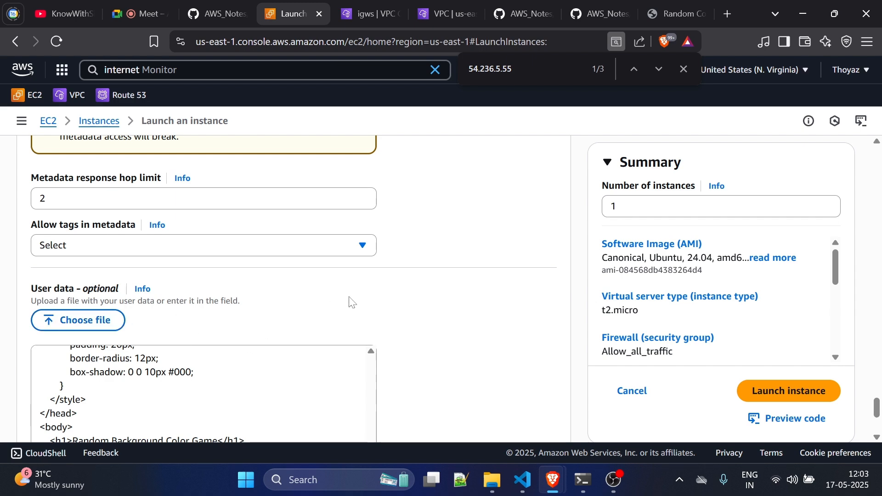
scroll(351, 302, down, 4)
scroll(351, 302, up, 15)
scroll(242, 308, down, 10)
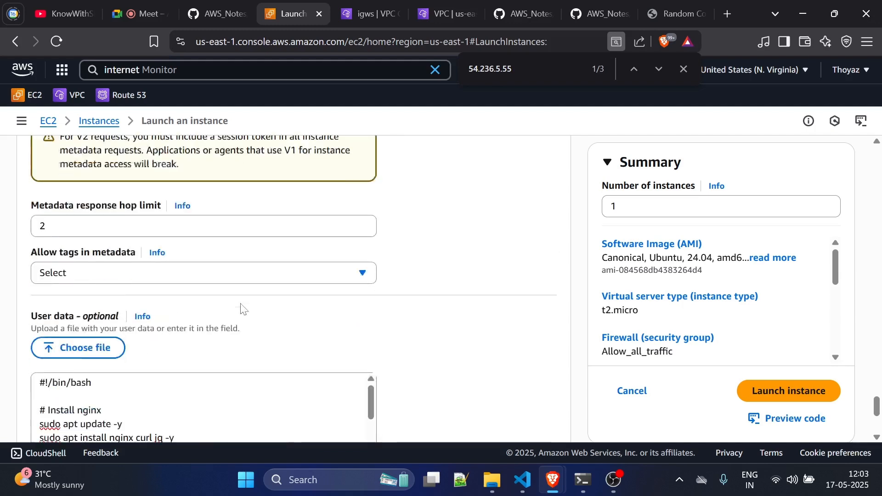
scroll(242, 309, down, 5)
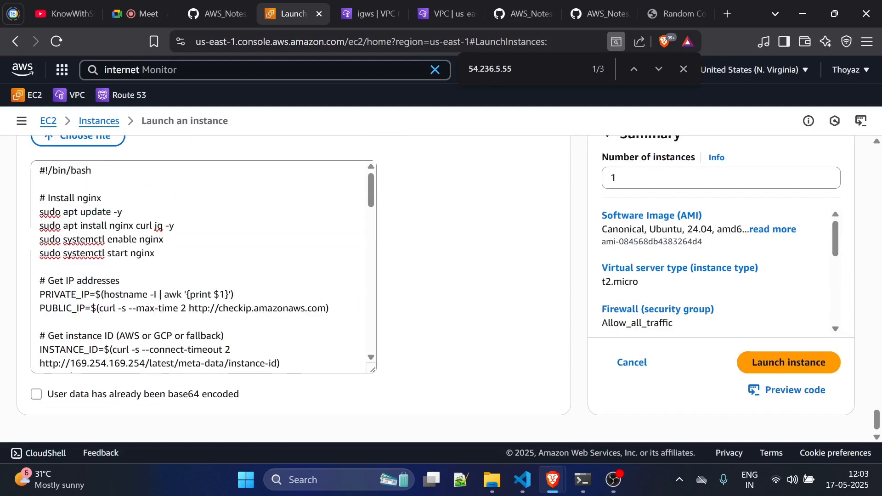
drag(157, 254, 38, 211)
scroll(39, 213, down, 1)
scroll(202, 266, down, 10)
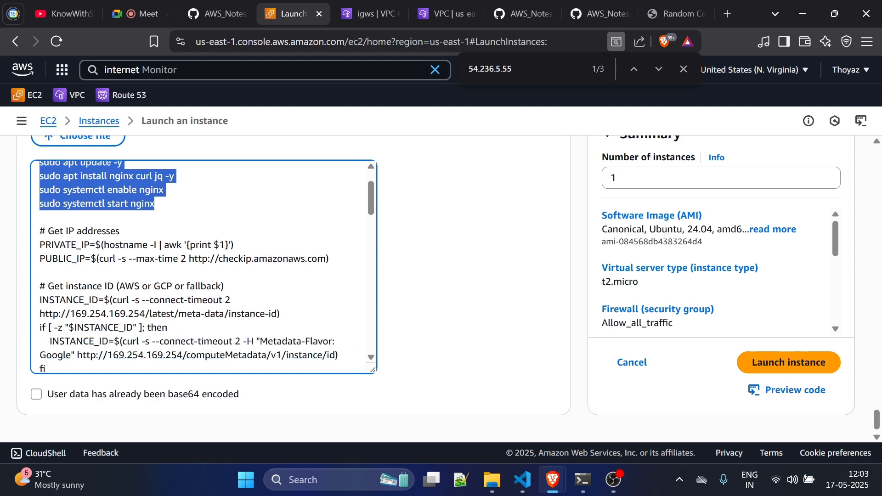
scroll(202, 266, down, 3)
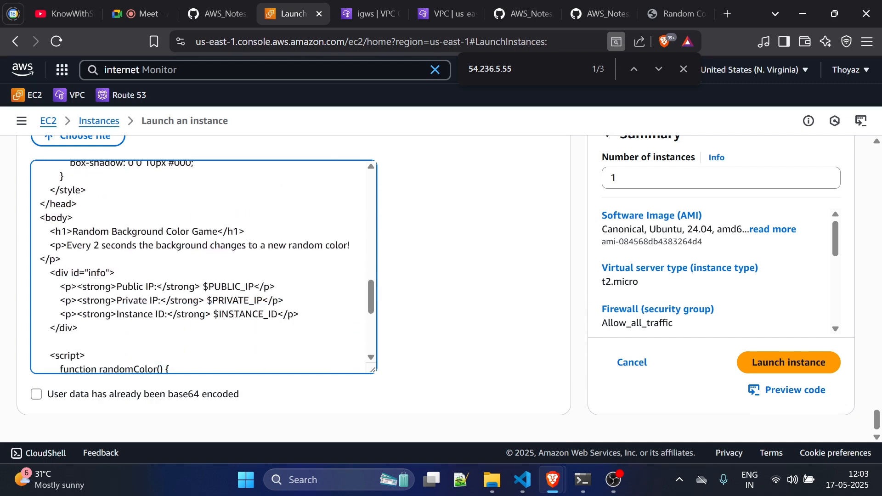
Step: Compare the live Random Background Color Game page with the script, and highlight the nginx installation commands in the user data
click(670, 6)
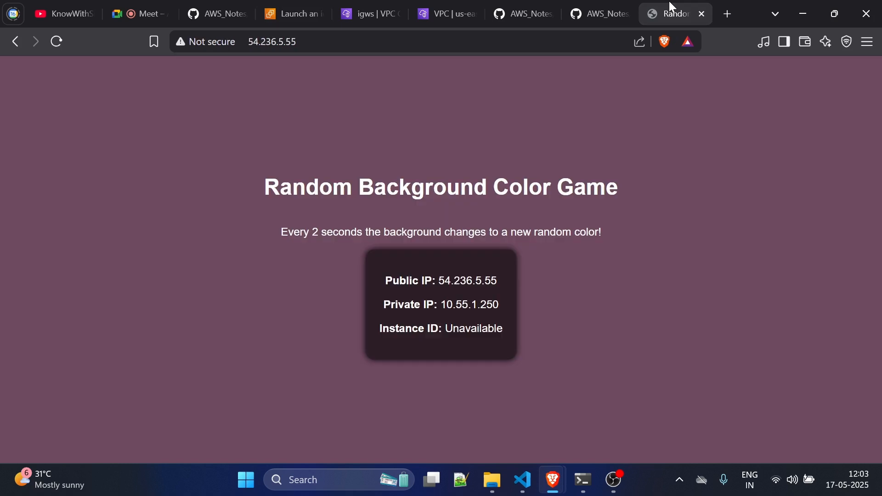
click(291, 10)
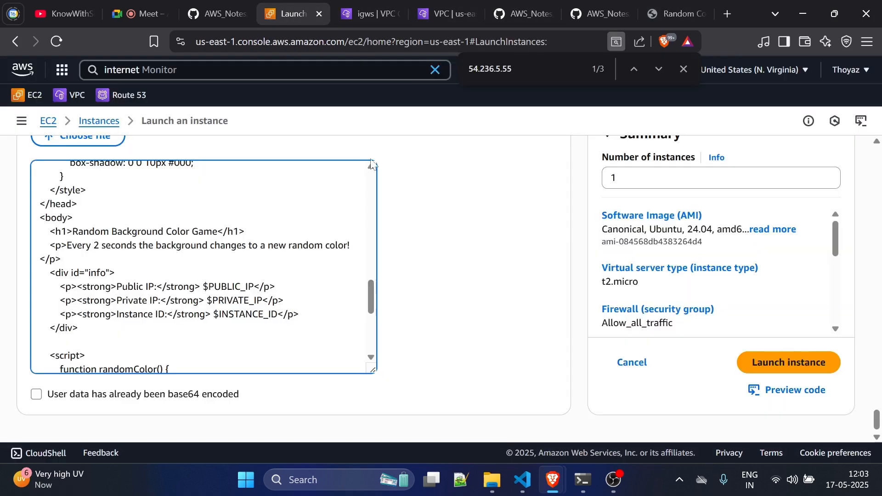
scroll(202, 266, up, 10)
drag(39, 212, 155, 253)
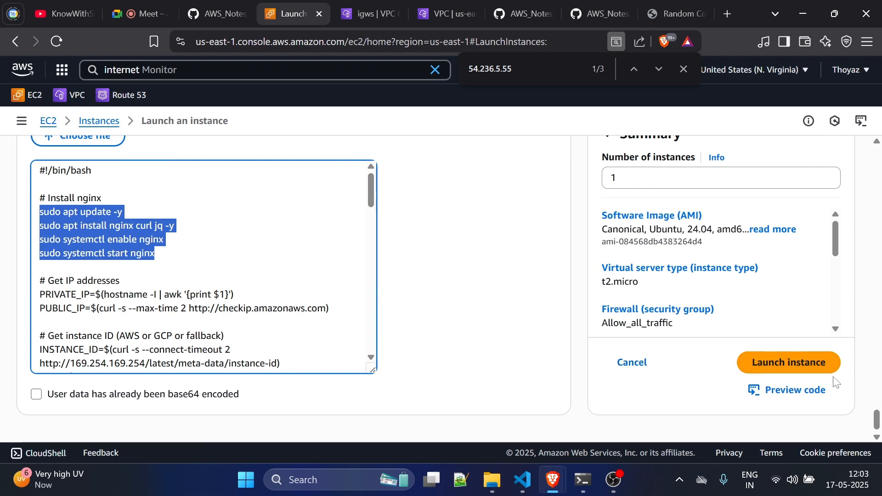
Step: Launch the configured instance and go to the list of all instances
click(793, 363)
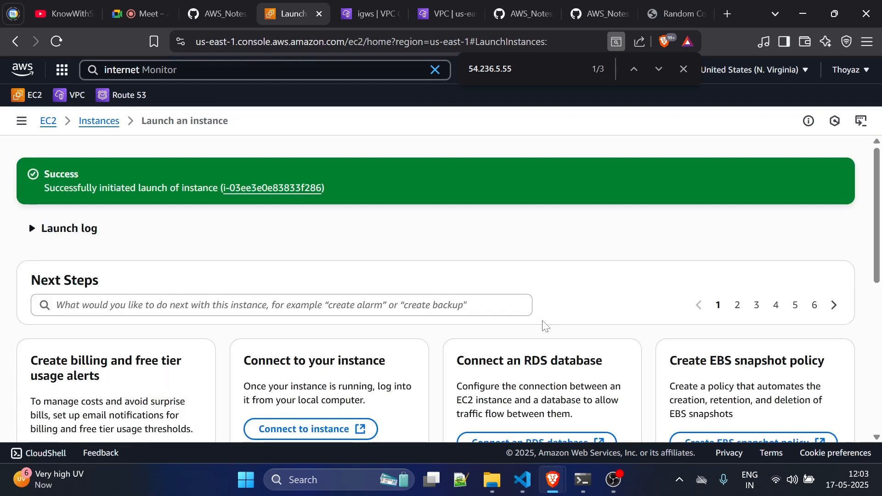
scroll(543, 326, down, 10)
click(776, 412)
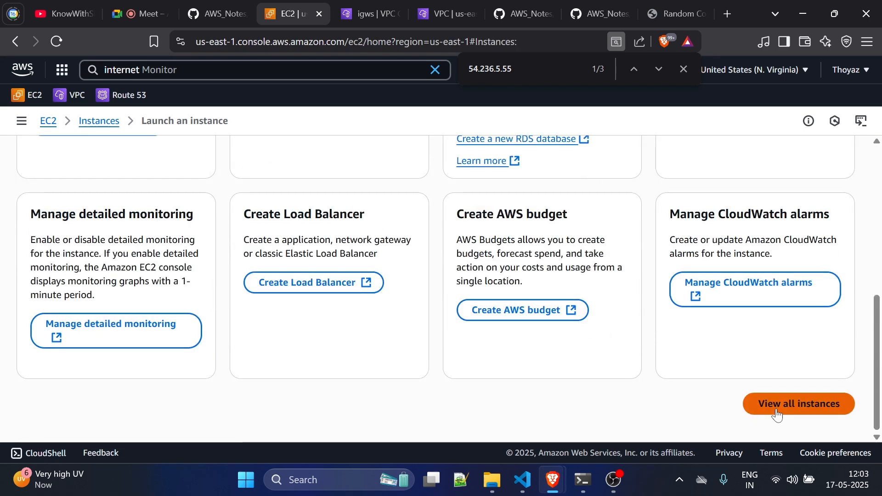
Step: Check the network diagram in the 05_R_Class_05.md notes, and refresh the EC2 instances list to check the instance names and states
click(523, 14)
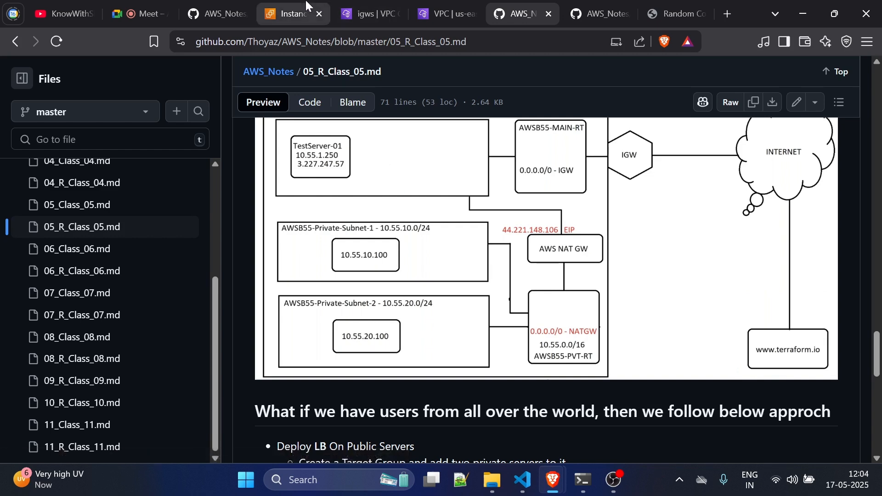
click(299, 14)
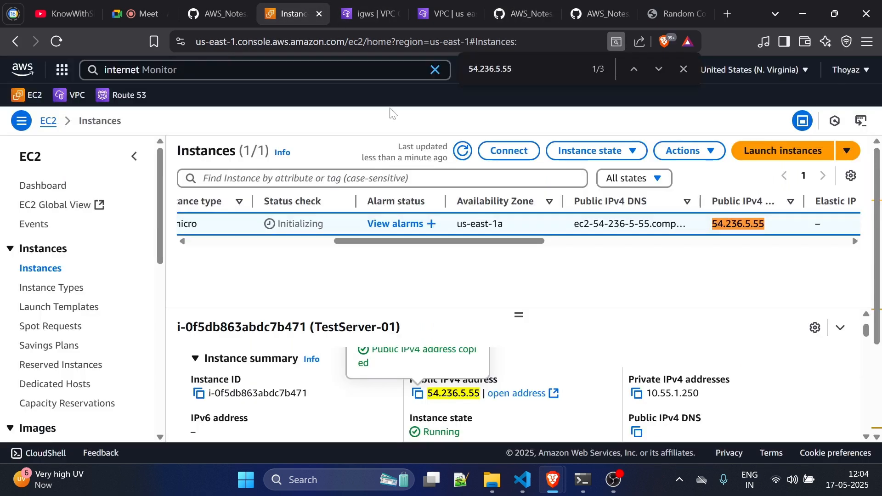
click(462, 153)
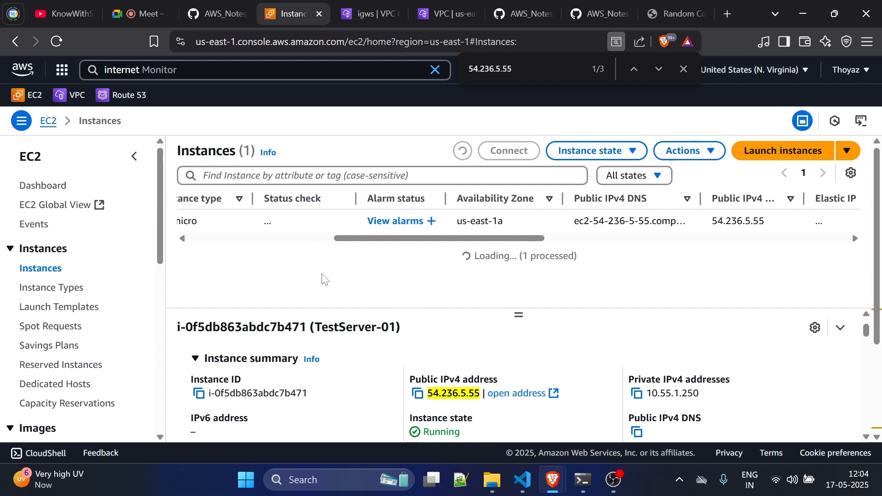
drag(369, 265, 189, 265)
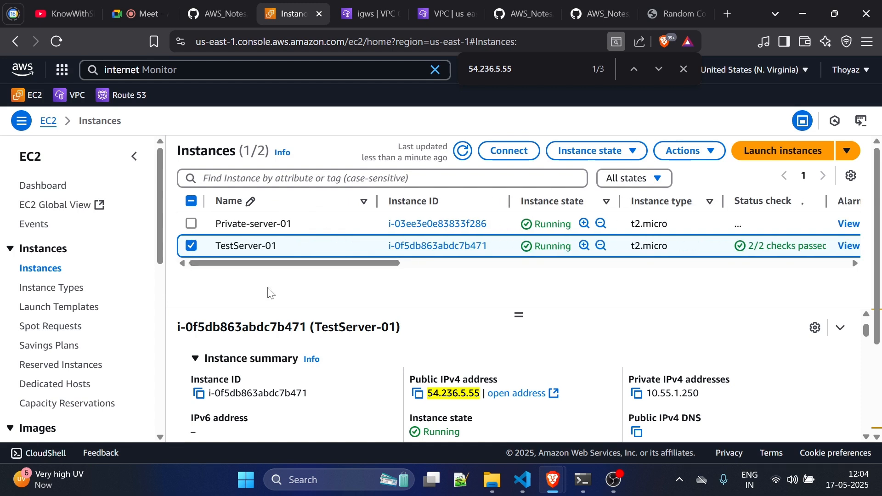
Step: Start launching another instance named Private-server-02 with Ubuntu as its operating system image
click(782, 151)
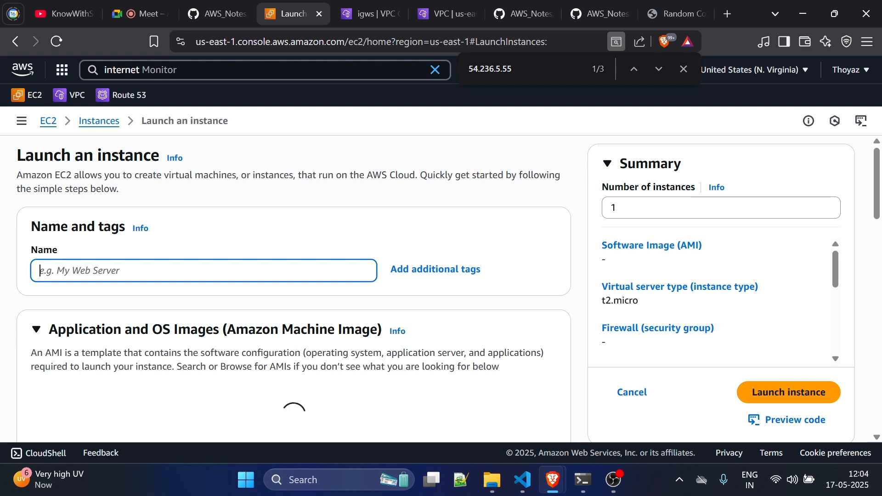
text(Private-se)
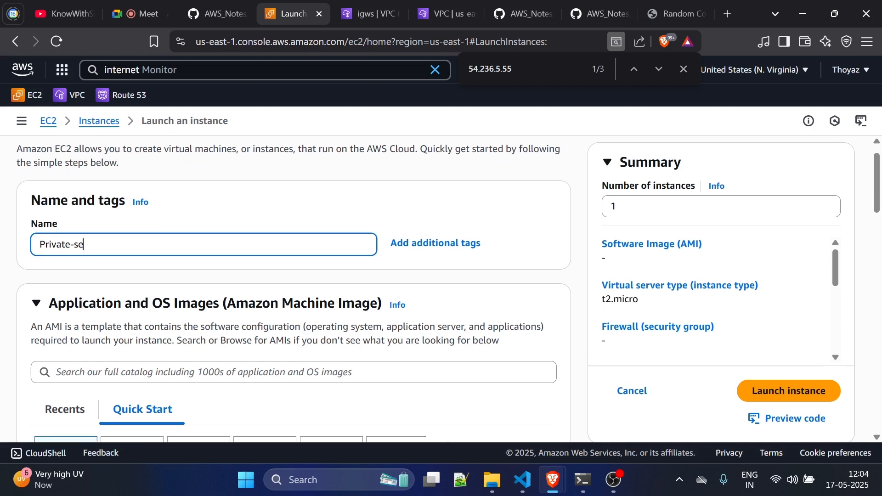
text(rver-02)
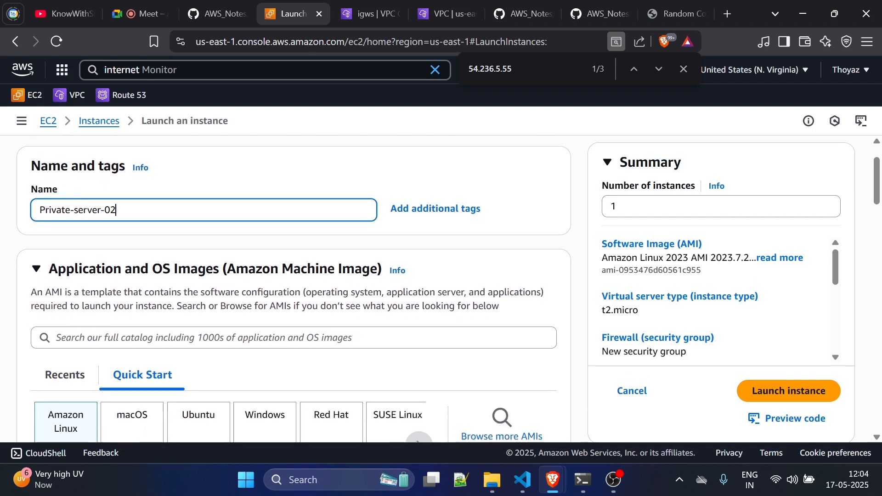
scroll(294, 289, down, 2)
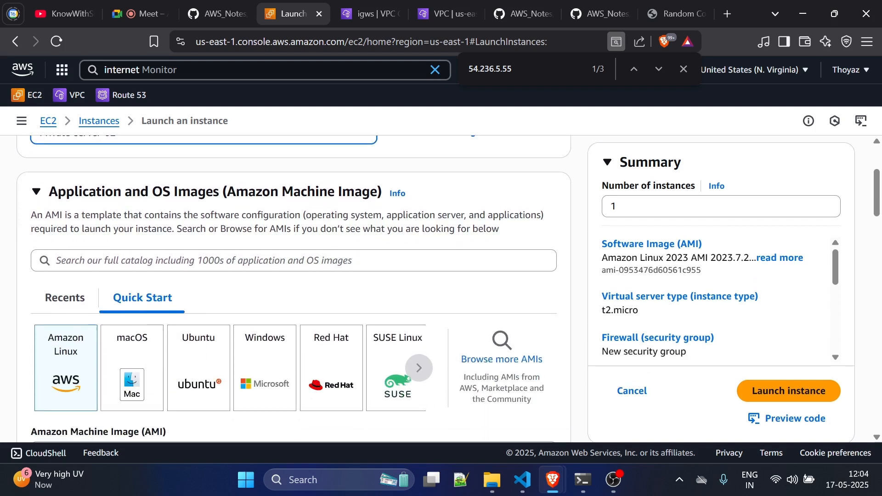
click(195, 371)
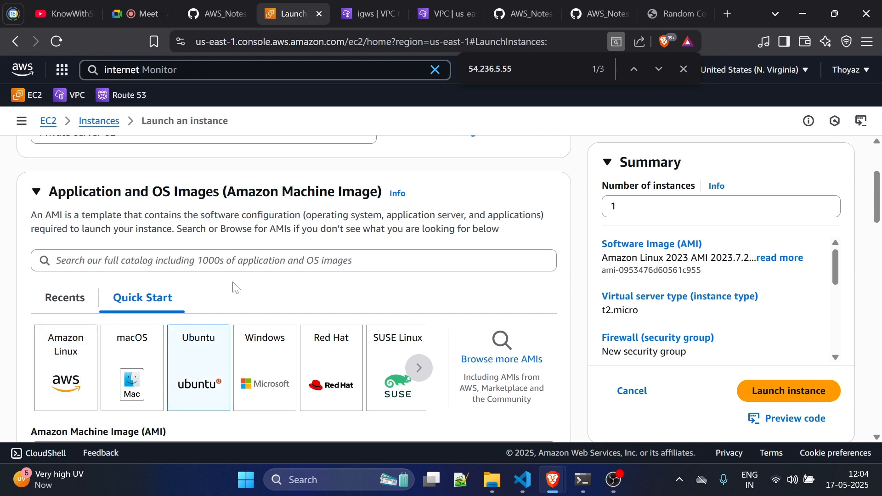
Step: Choose AWS_Class as the key pair for the new instance
scroll(196, 294, up, 1)
scroll(195, 293, down, 4)
scroll(195, 297, down, 10)
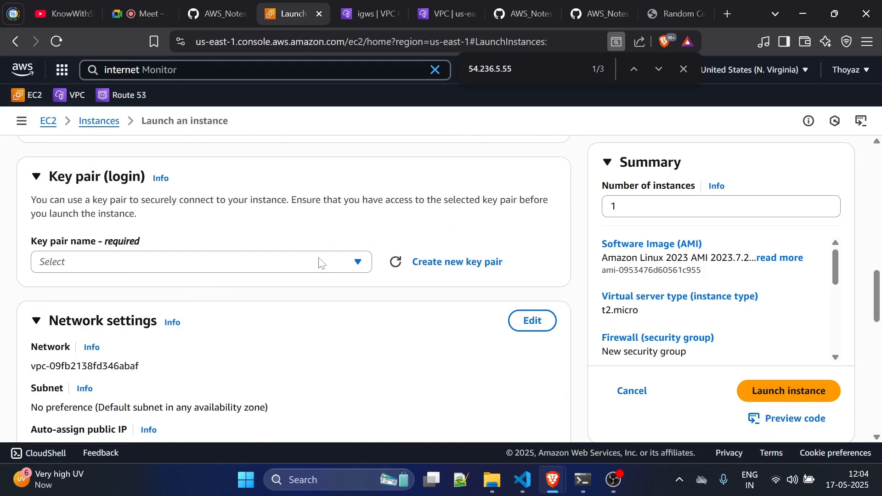
scroll(358, 264, up, 2)
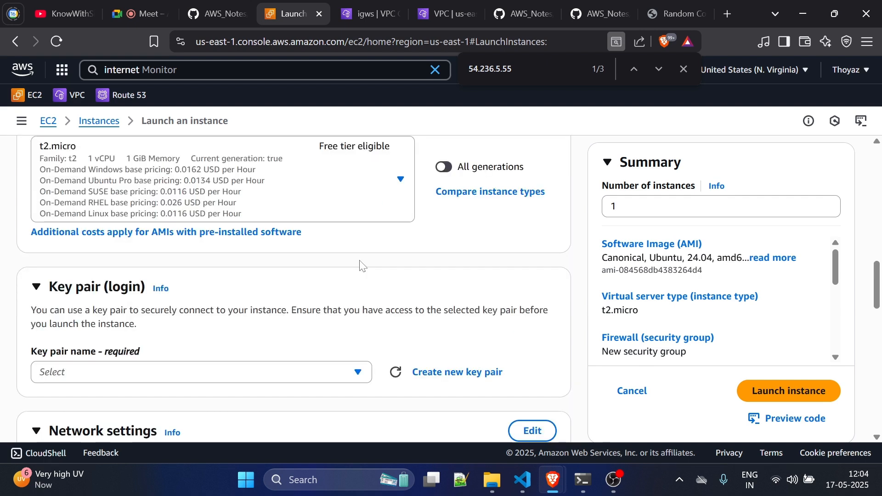
scroll(299, 331, down, 1)
click(359, 297)
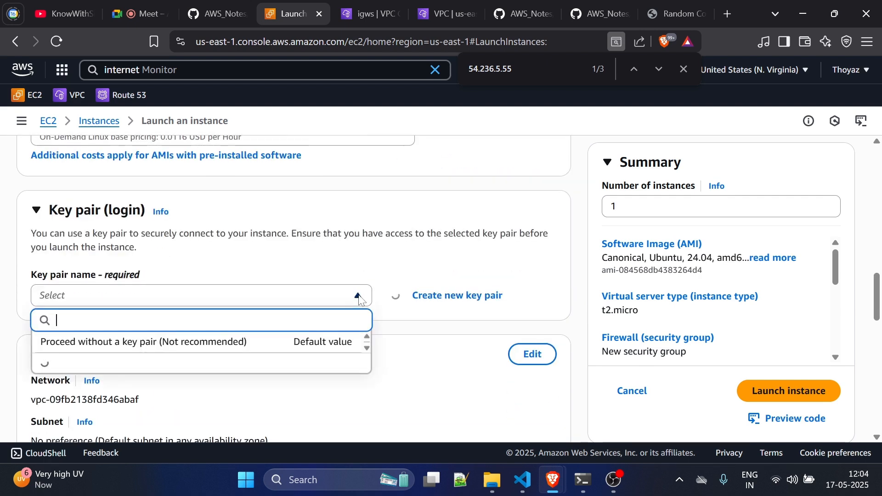
scroll(220, 370, down, 3)
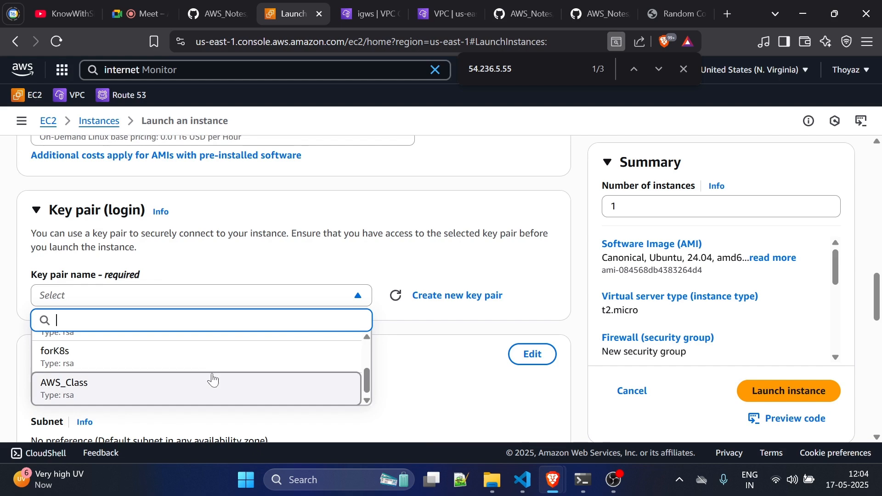
click(221, 390)
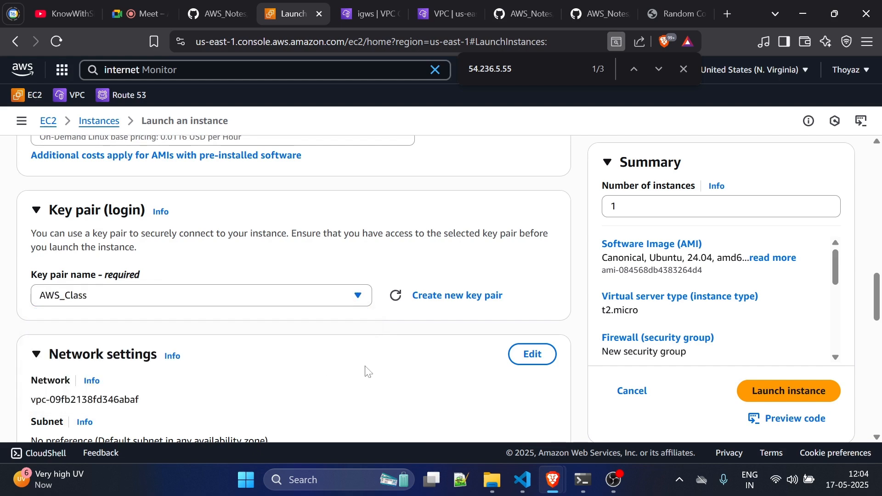
Step: Edit the network settings to use the AWSB55-VPC-vpc VPC and the AWSB55-VPC-subnet-private2-us-east-1a subnet
scroll(367, 368, down, 2)
click(532, 240)
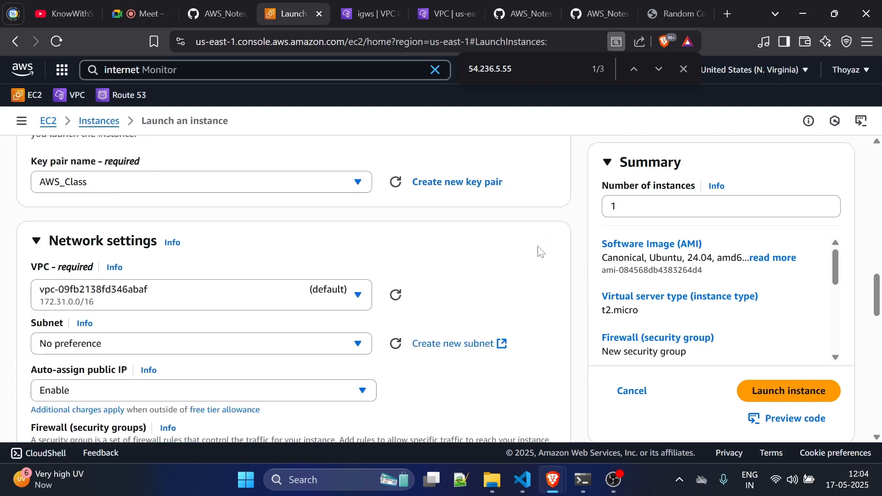
scroll(431, 317, down, 3)
click(298, 176)
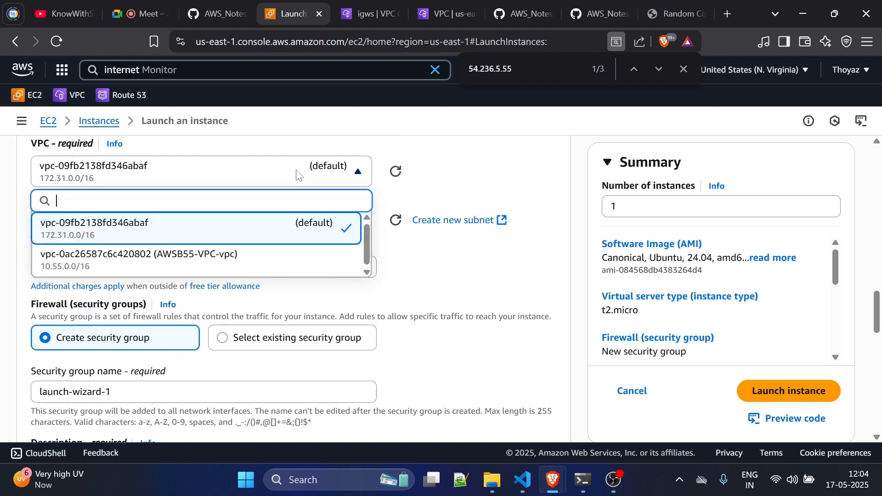
click(312, 253)
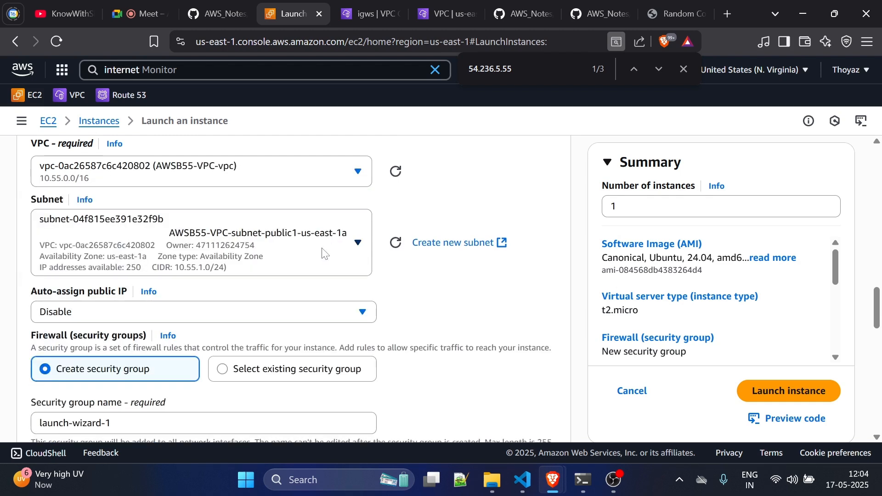
click(288, 257)
scroll(293, 363, down, 3)
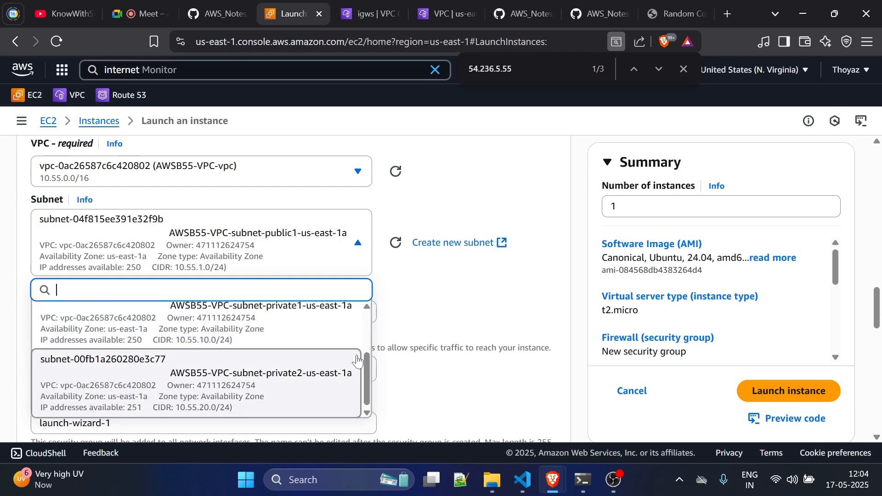
click(291, 389)
Step: Assign the existing security group Allow_all_traffic to the instance
scroll(325, 302, down, 3)
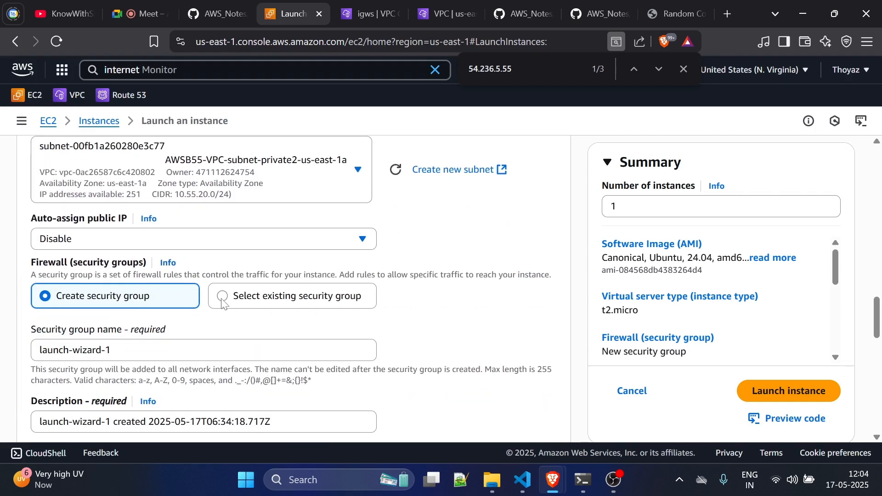
click(223, 303)
scroll(368, 323, down, 2)
click(358, 275)
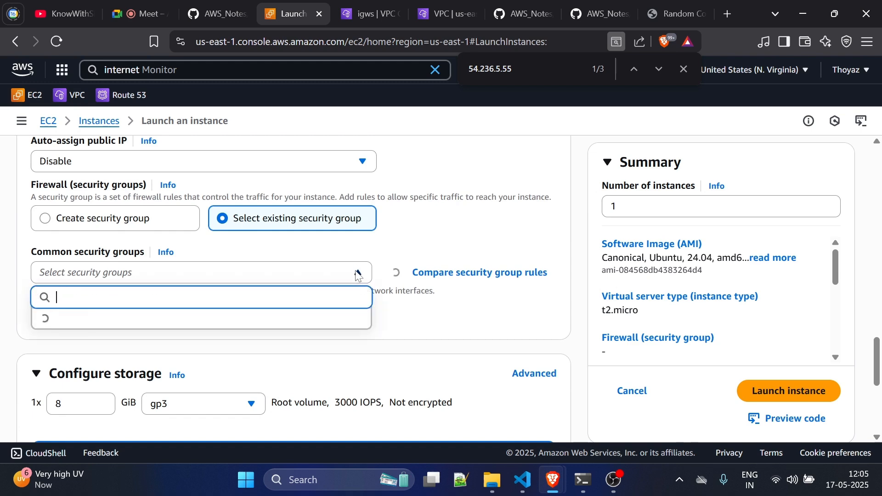
click(205, 335)
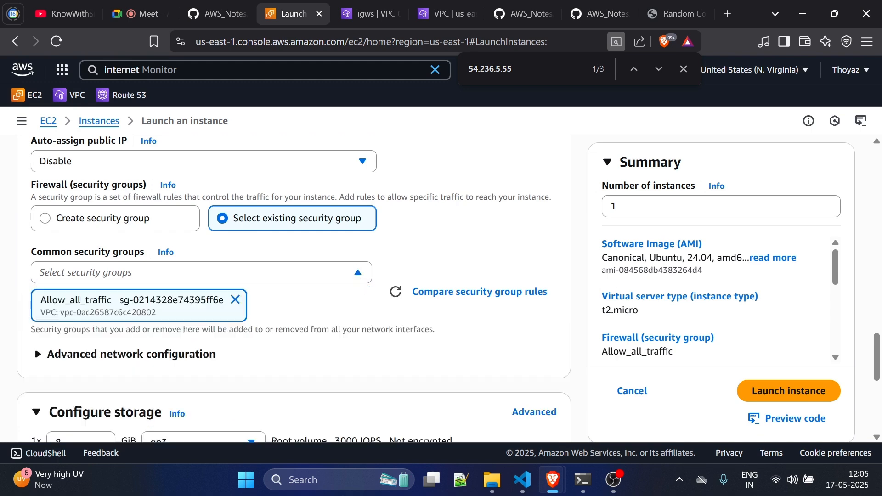
Step: Set the network interface's primary IP to 10.55.20.100 in the advanced network configuration, following the class diagram for private subnet 2
scroll(440, 335, down, 2)
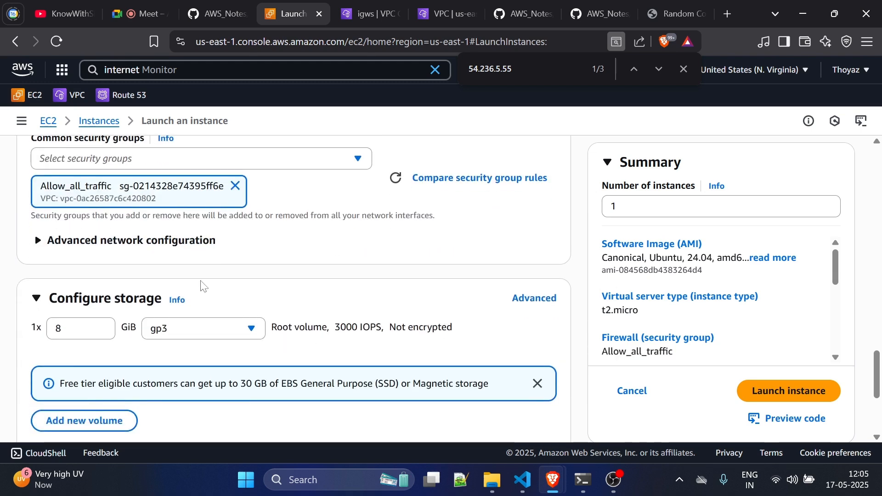
click(106, 241)
scroll(105, 247, down, 3)
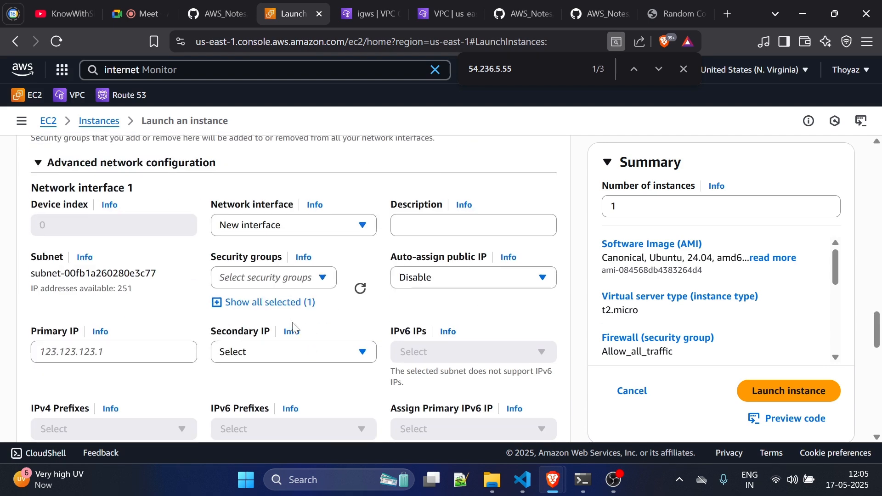
click(92, 303)
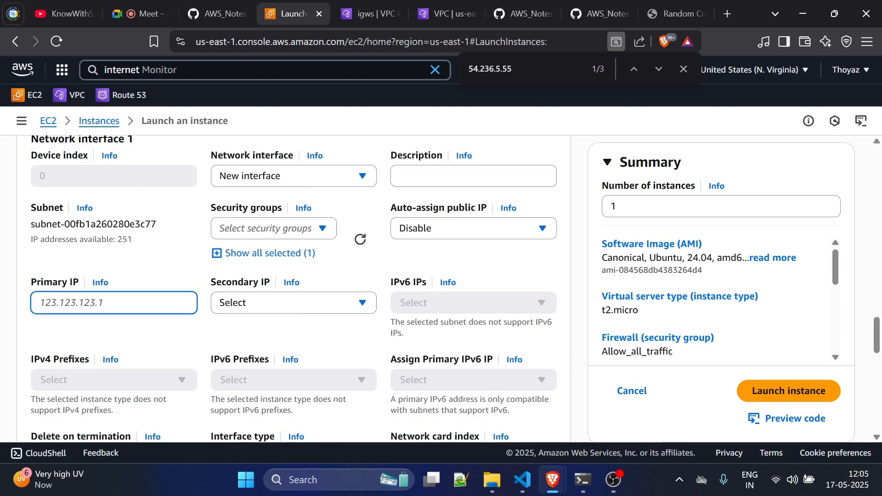
click(513, 2)
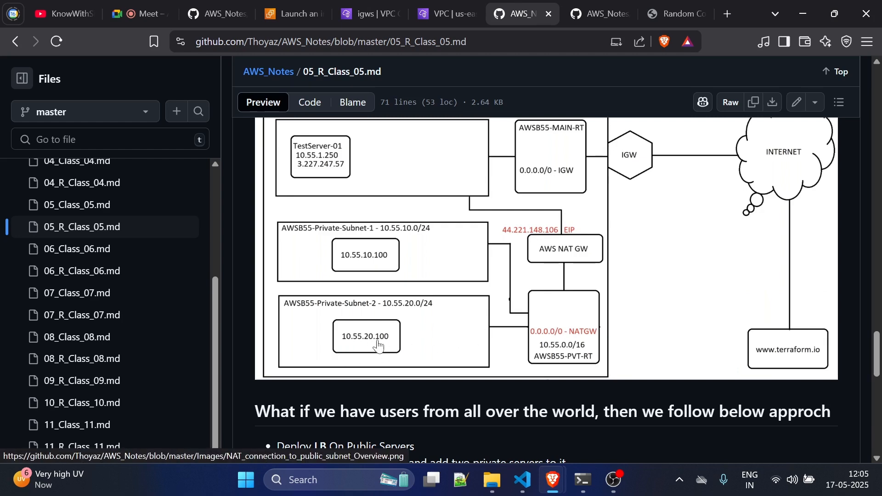
click(287, 13)
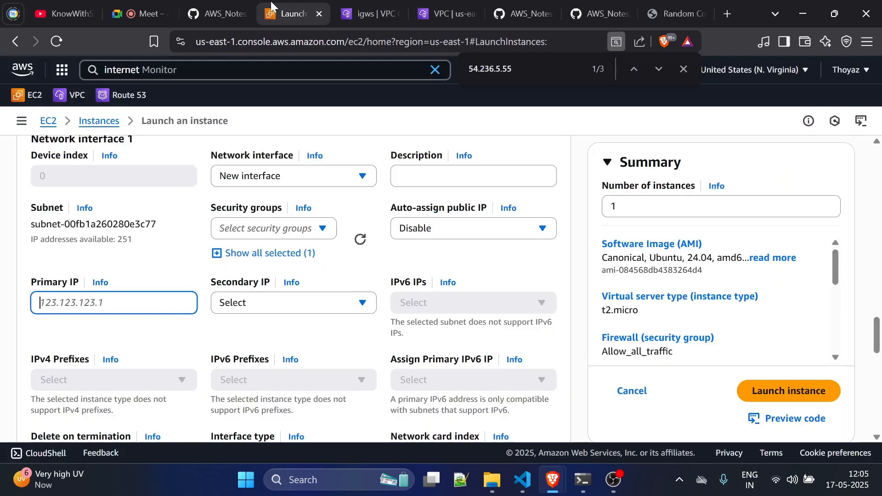
text(10.55.)
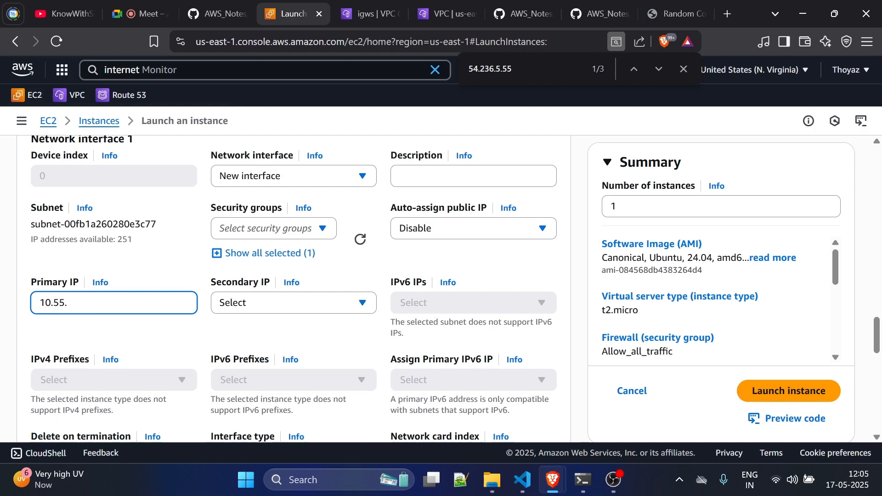
text(20.100)
Step: Copy the v1-Game.sh script from the AWS_Notes repository into the instance's user data under the advanced details
scroll(512, 333, down, 10)
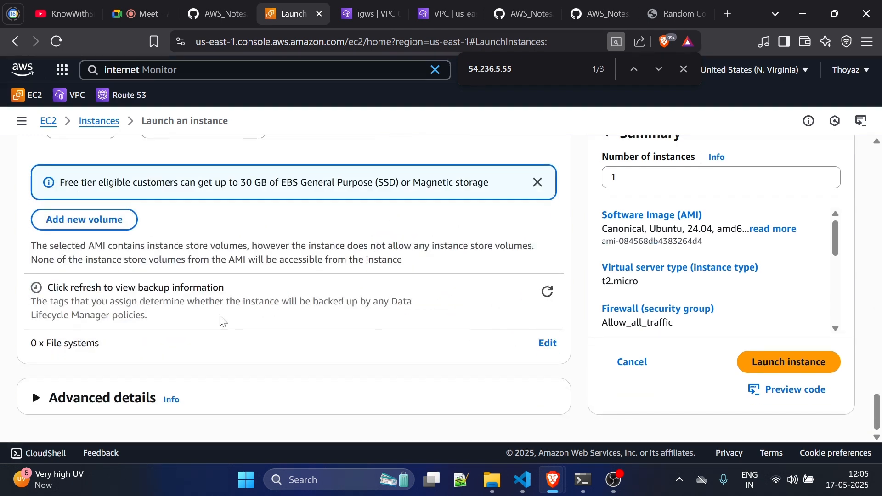
click(44, 400)
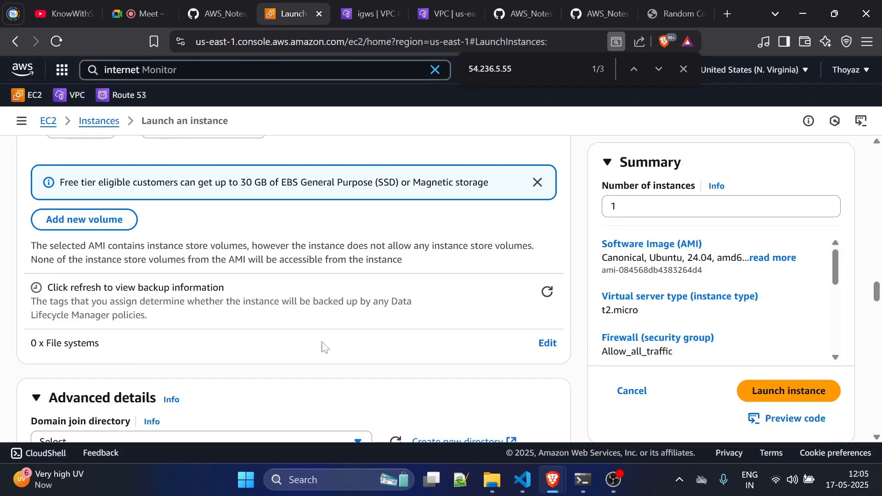
scroll(324, 344, down, 15)
scroll(324, 346, down, 15)
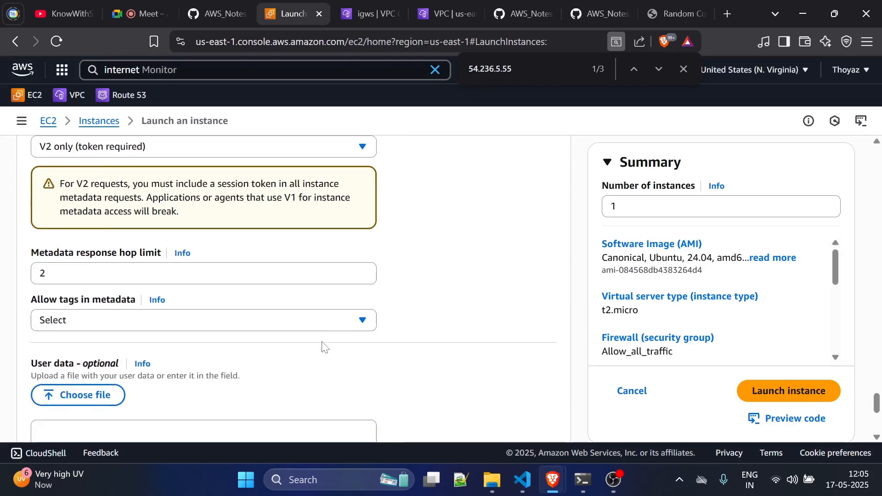
scroll(324, 347, up, 3)
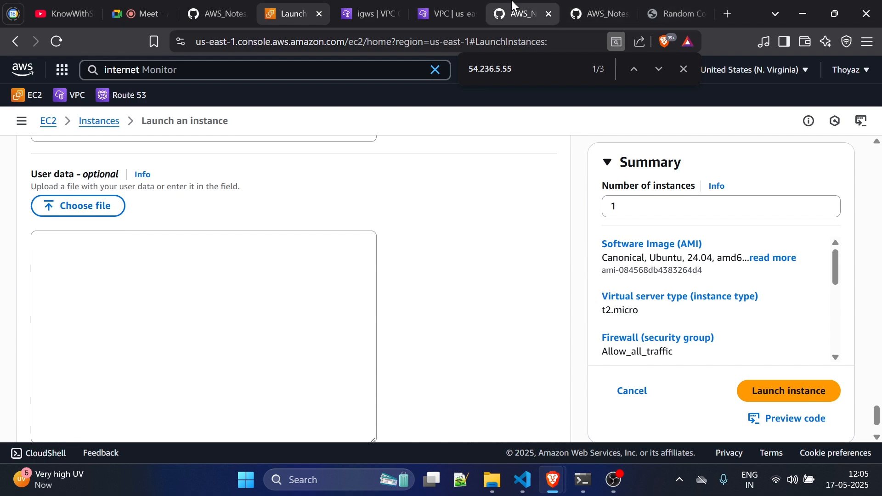
click(597, 13)
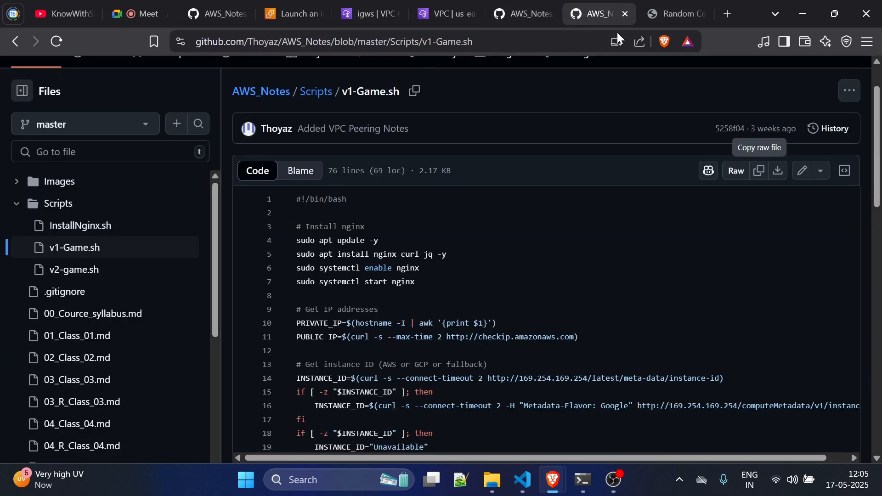
click(760, 171)
click(289, 13)
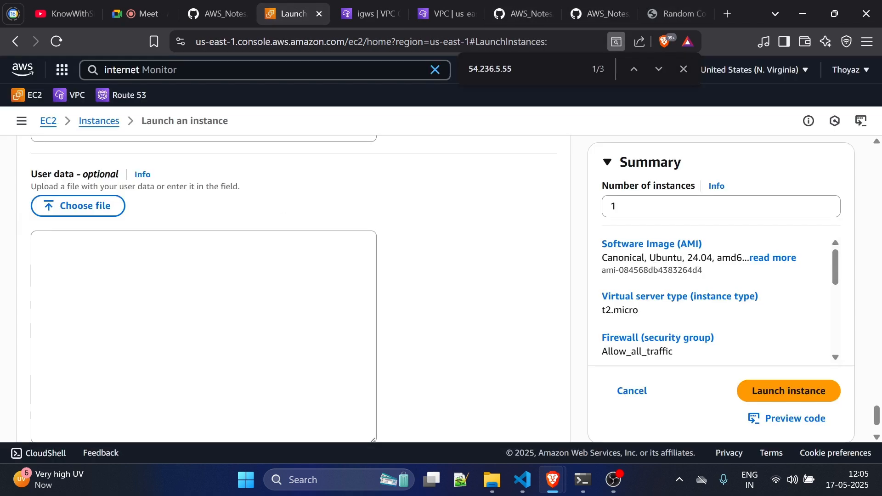
click(40, 240)
key(ctrl+v)
scroll(430, 334, down, 3)
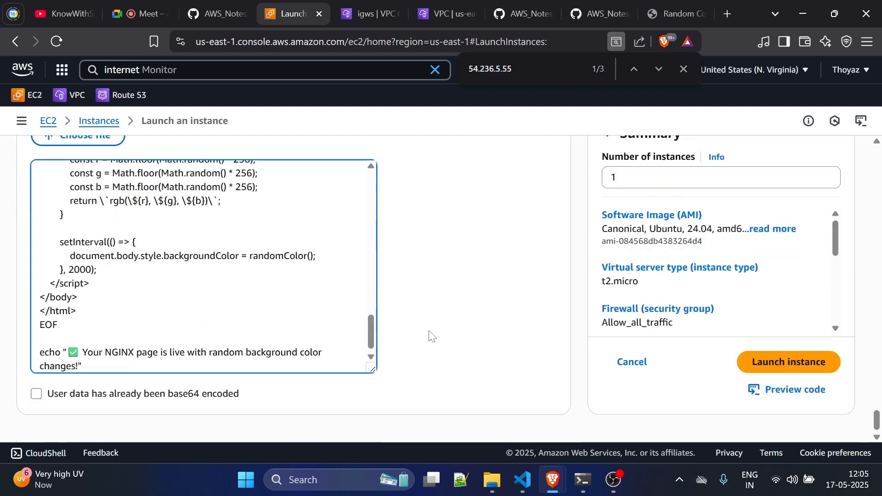
Step: Launch the Private-server-02 instance and refresh the instances list
click(778, 361)
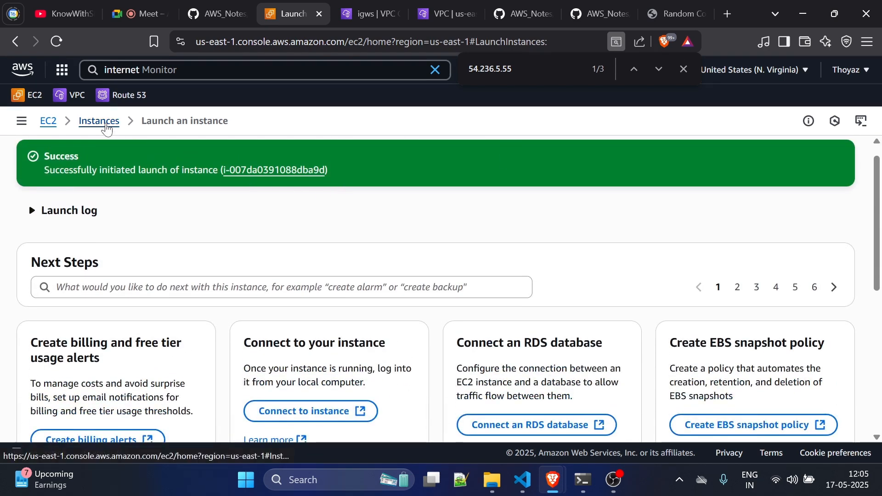
click(108, 127)
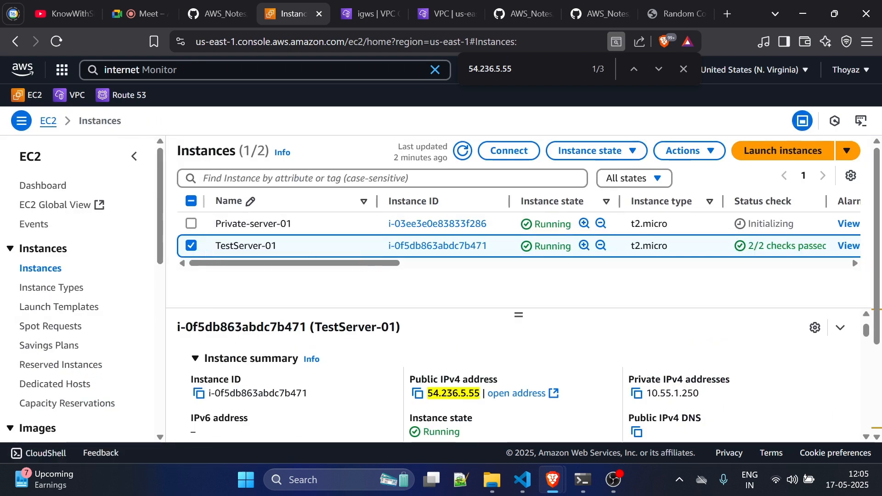
click(463, 151)
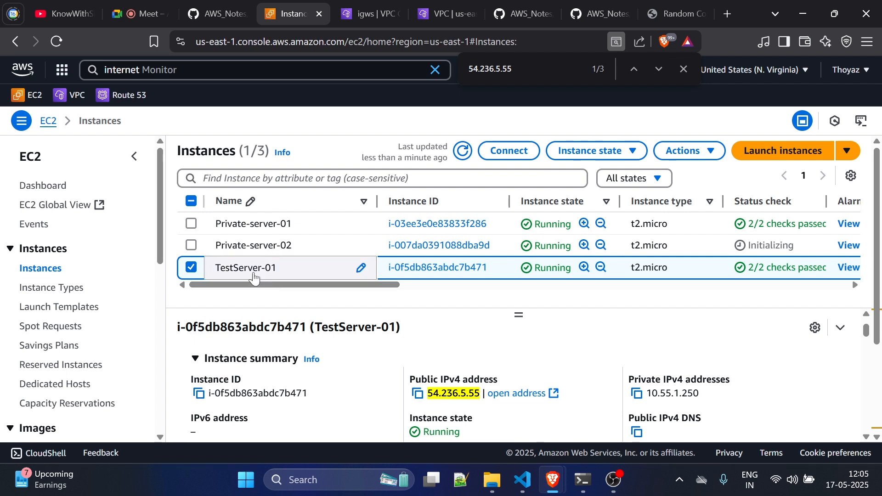
Step: Rename the TestServer-01 instance as Public-Server-01 and refresh the instances list
click(361, 268)
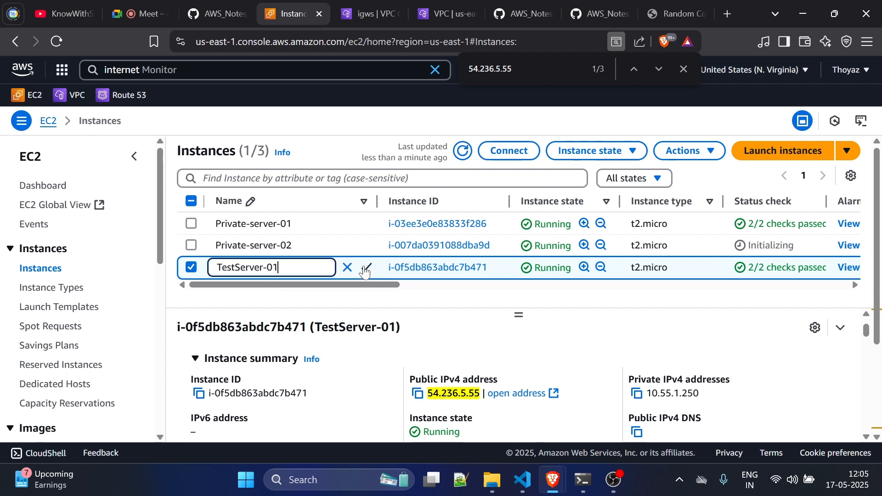
key(Left)
key(Left)
key(Left)
key(Left)
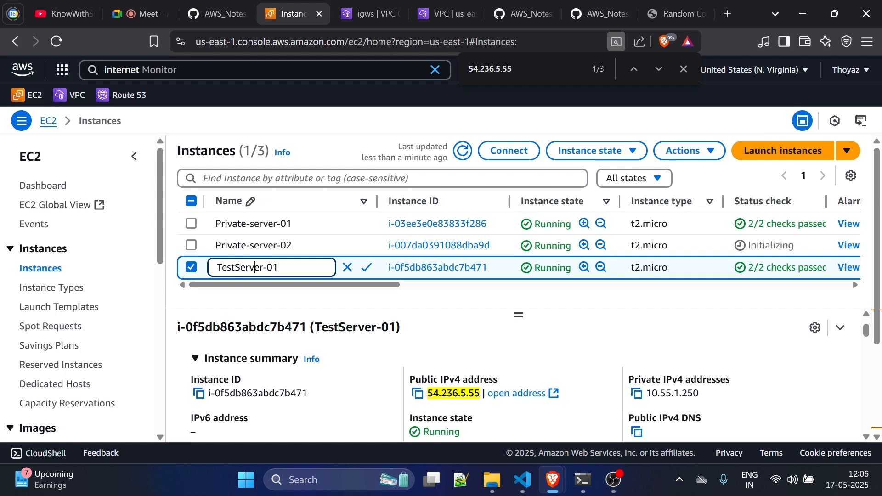
key(BackSpace)
key(BackSpace)
key(BackSpace)
key(BackSpace)
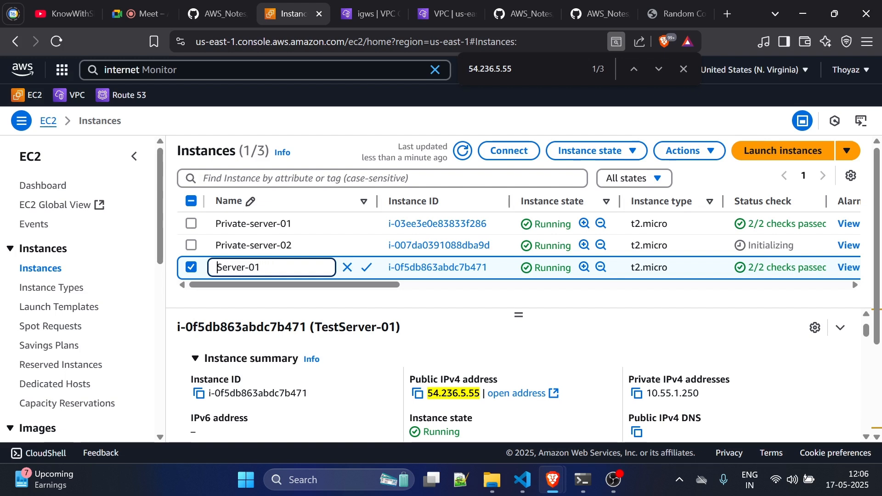
text(Public-)
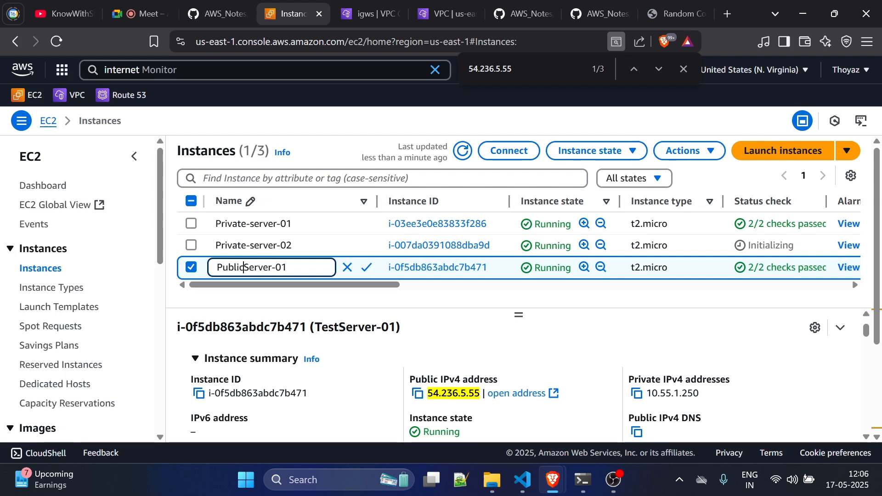
key(Return)
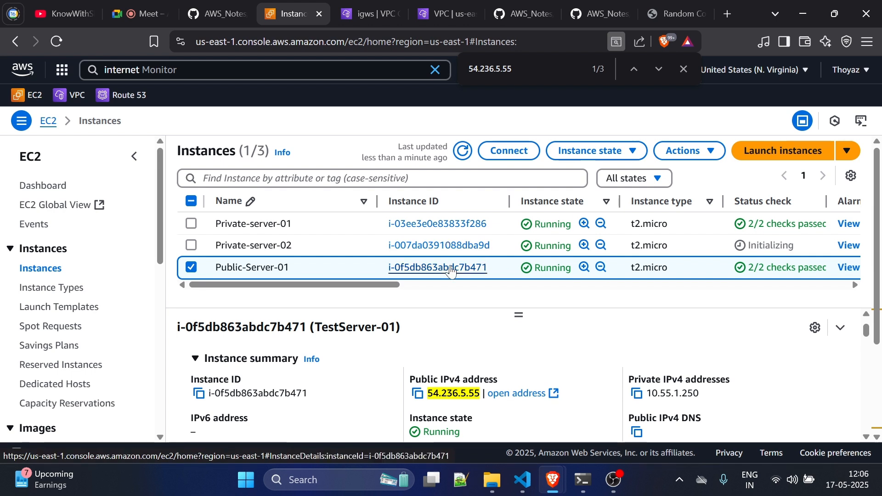
click(463, 151)
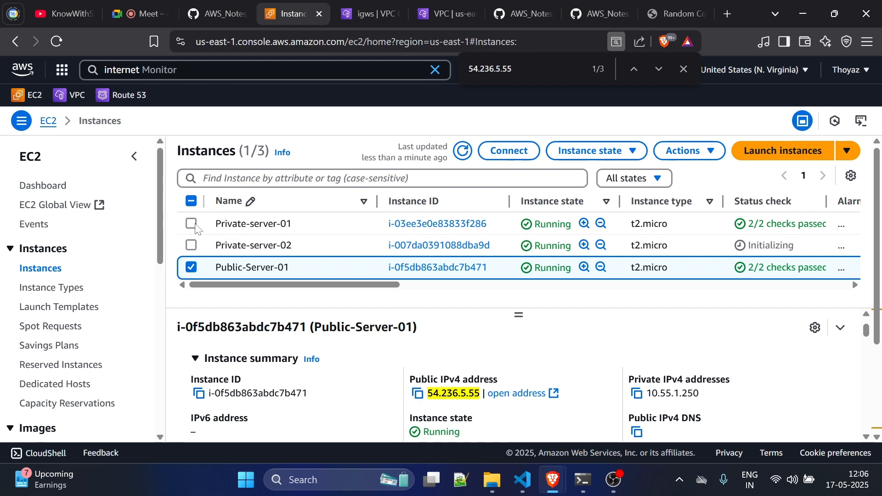
Step: Examine Private-server-01's public and private IPv4 addresses in its instance details, comparing with the public server's Random Background Color Game page
click(193, 270)
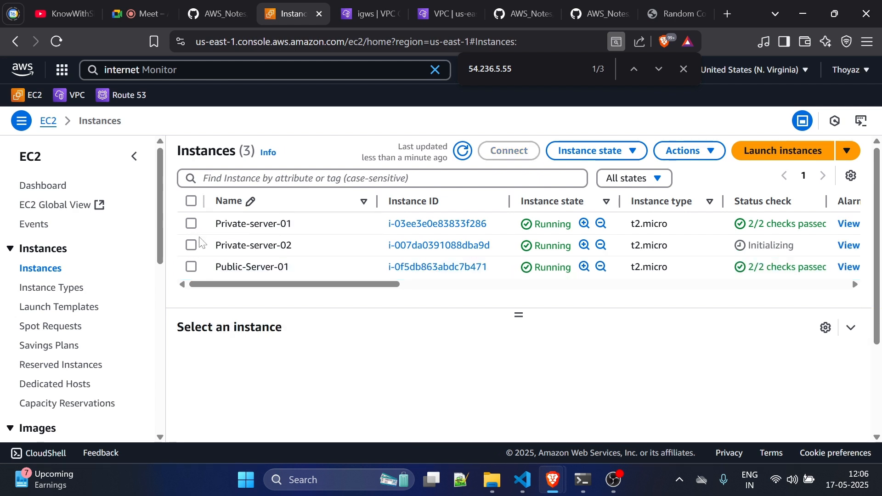
click(192, 225)
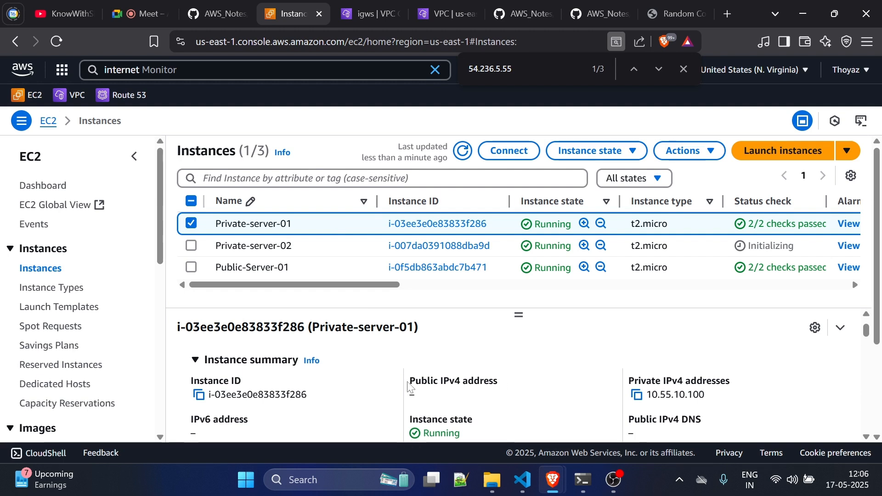
triple_click(436, 408)
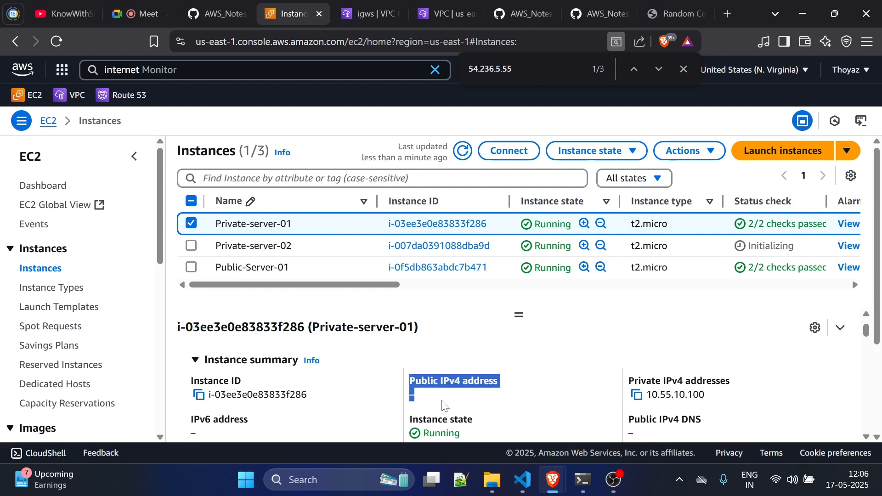
click(443, 406)
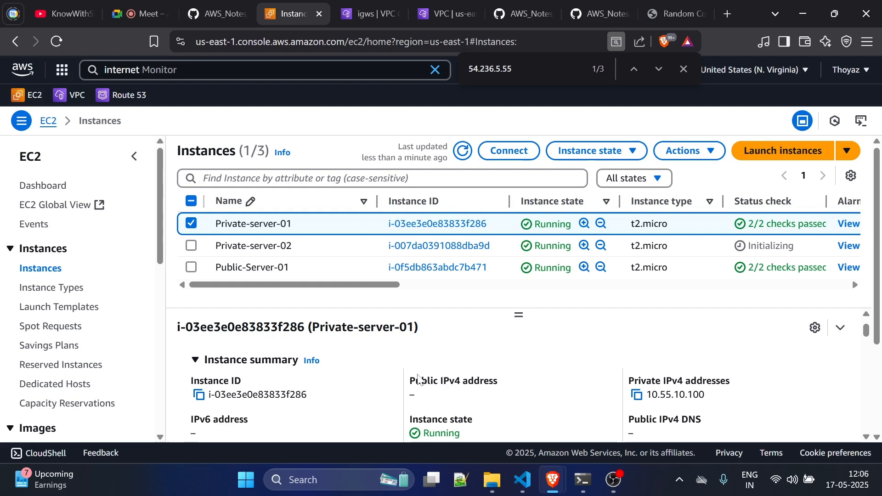
triple_click(423, 400)
click(451, 401)
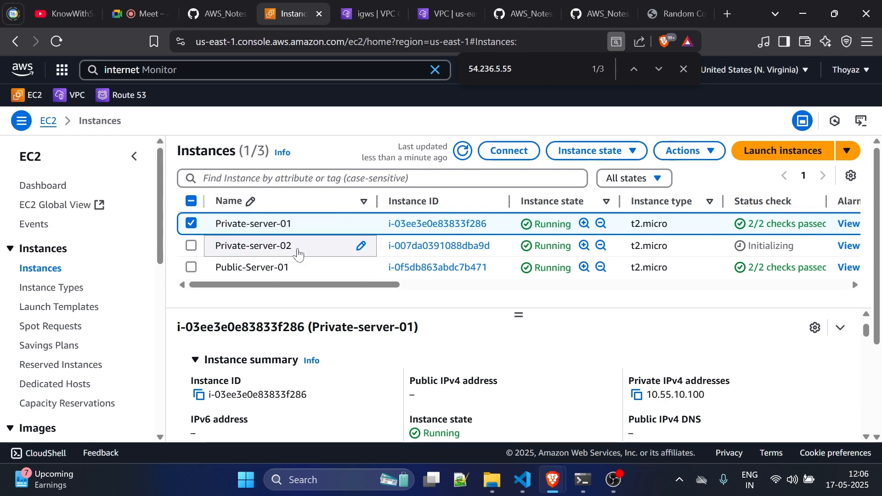
click(664, 11)
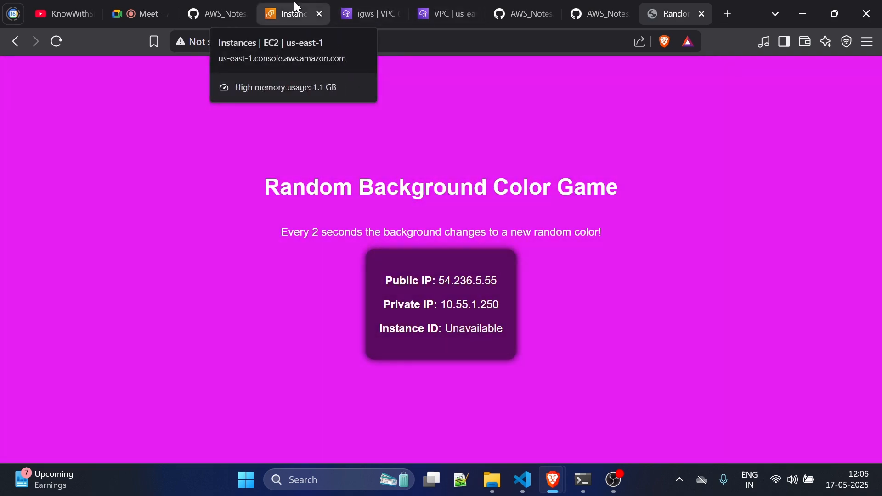
click(296, 6)
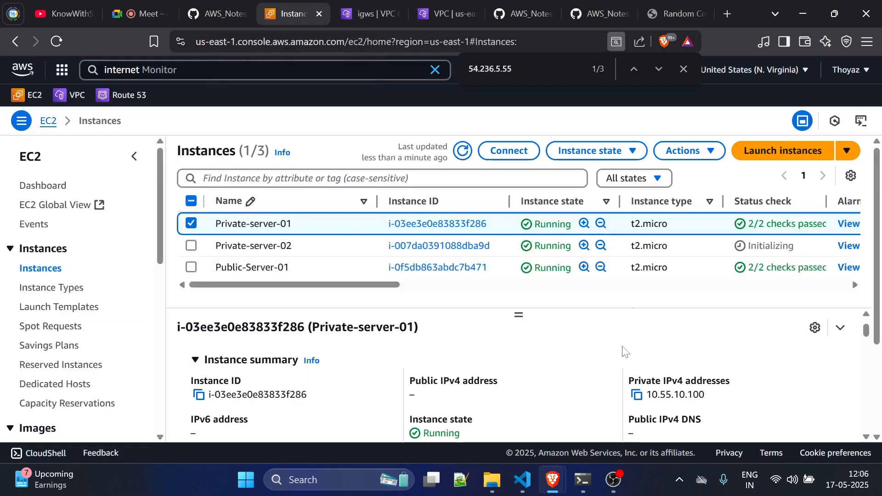
scroll(610, 368, down, 2)
scroll(643, 413, up, 2)
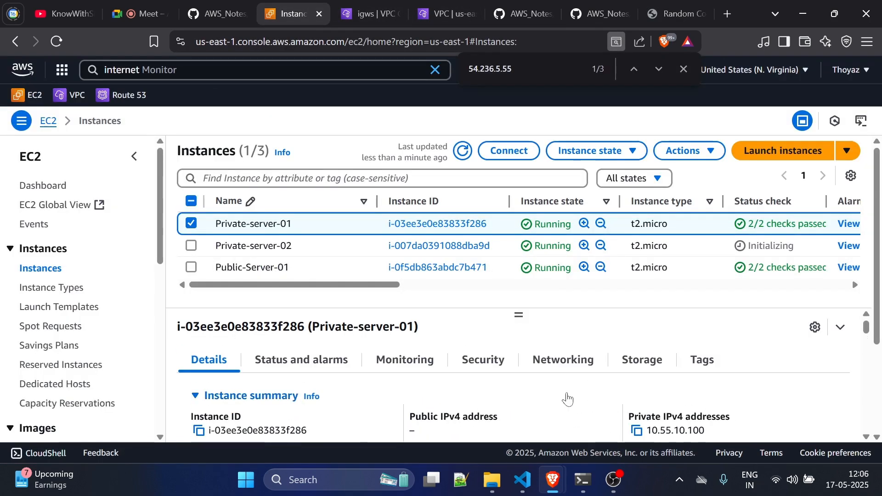
scroll(567, 397, down, 1)
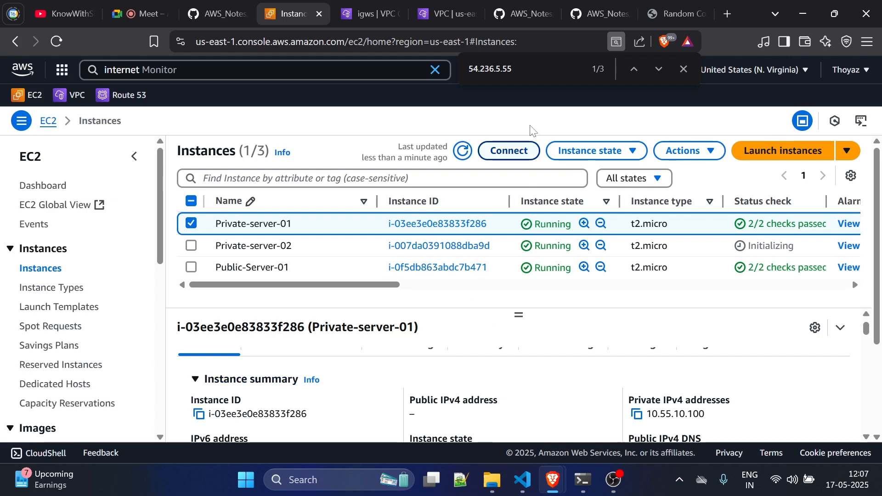
Step: Open the AWSB55-VPC-rtb-private1-us-east-1a route table in the VPC console and examine its routes
click(453, 6)
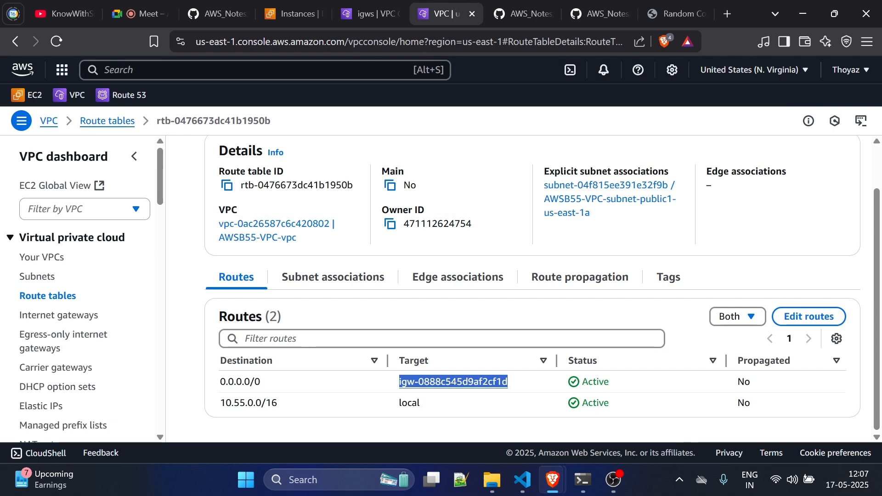
click(52, 297)
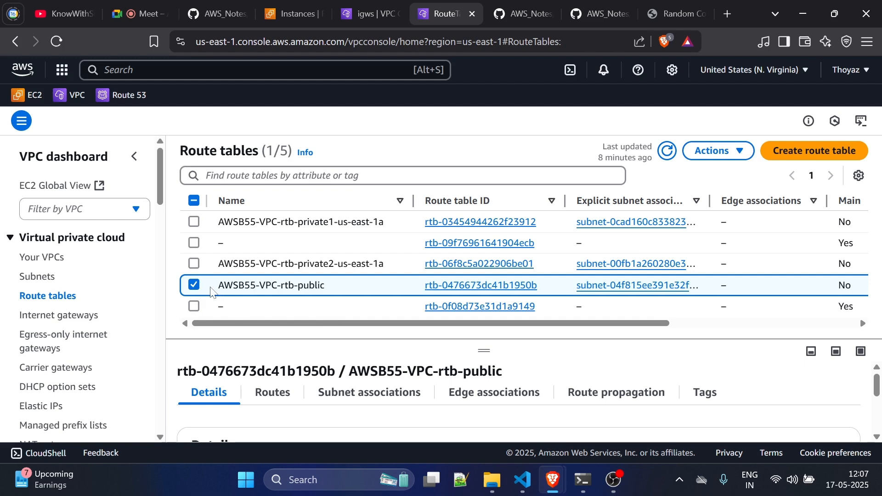
click(194, 285)
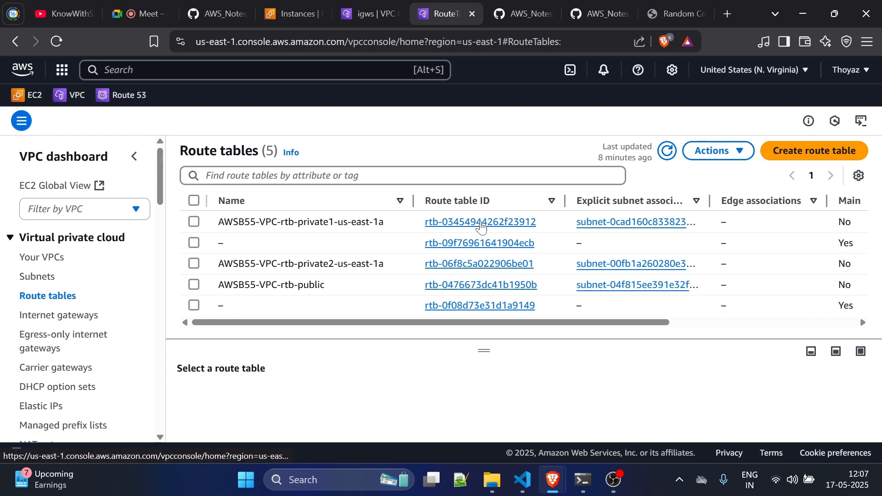
click(480, 222)
scroll(519, 330, down, 1)
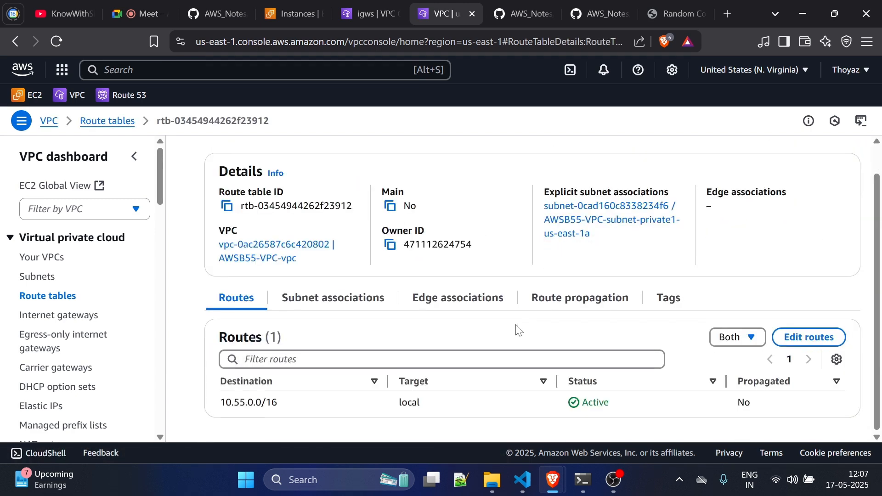
Step: Highlight the route table's 10.55.0.0/16 destination, and open Manage IP addresses for the Private-server-01 instance
drag(218, 404, 286, 411)
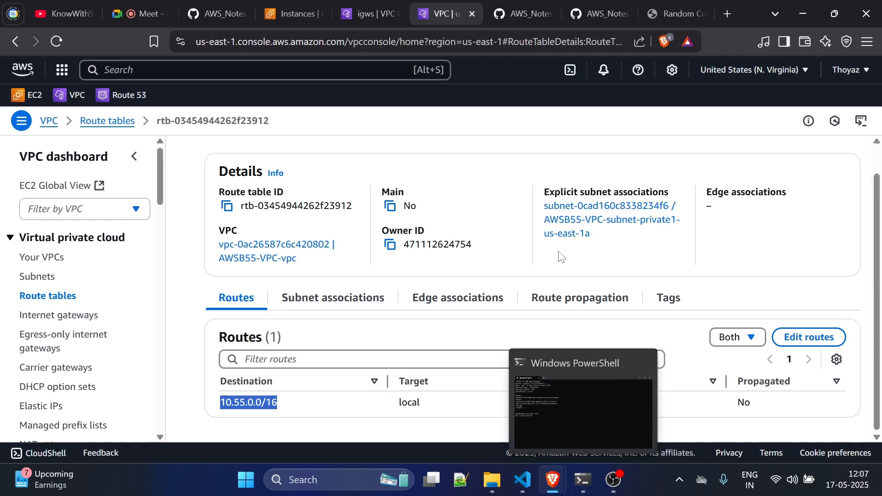
key(ctrl+shift+Tab)
key(ctrl+shift+Tab)
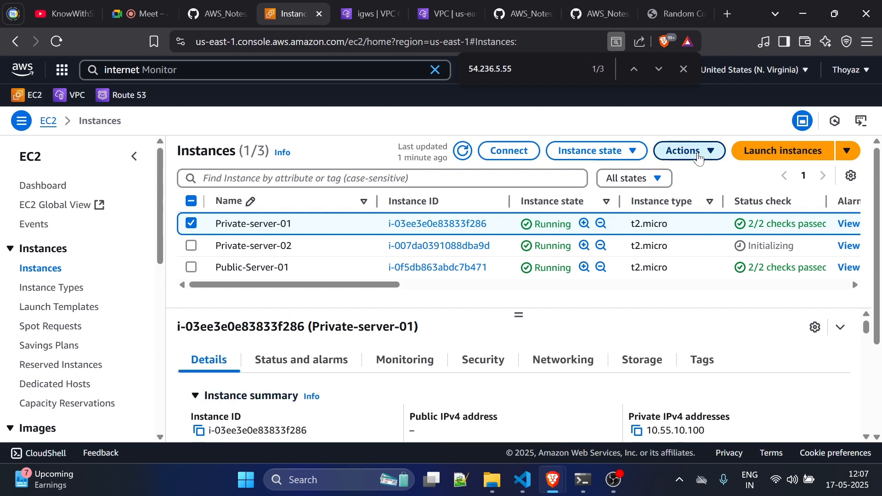
click(698, 158)
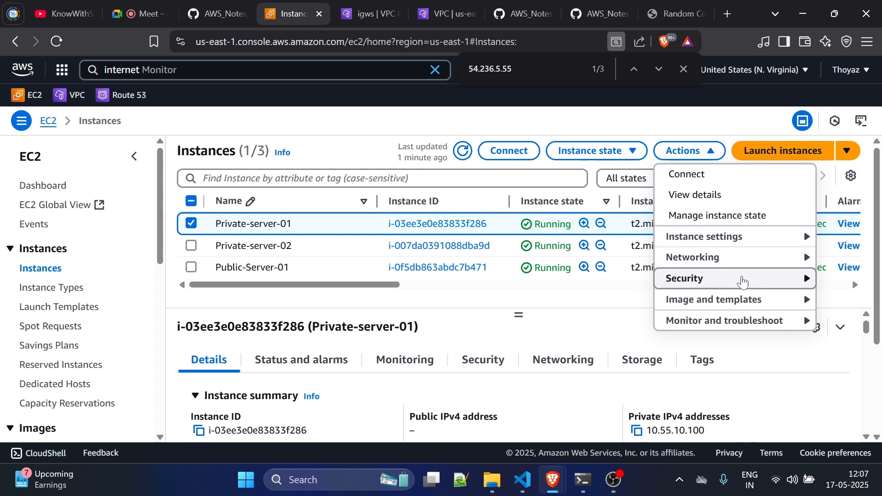
mouse_move(745, 265)
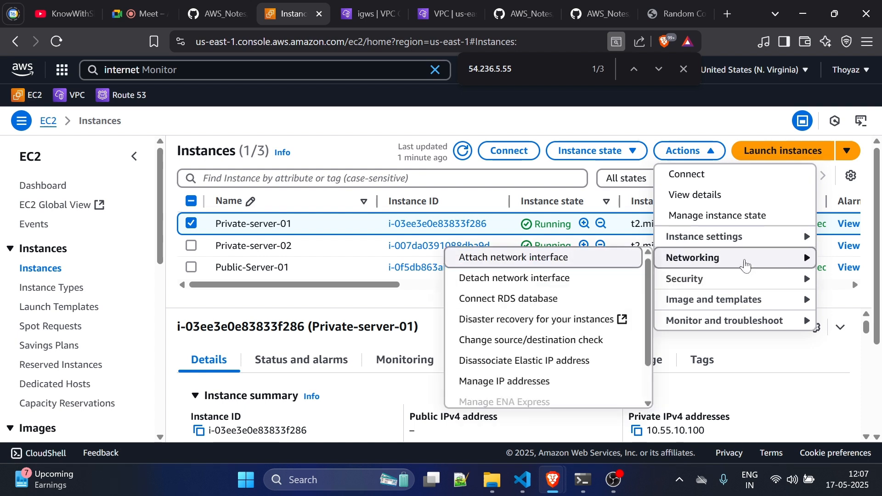
scroll(593, 299, down, 2)
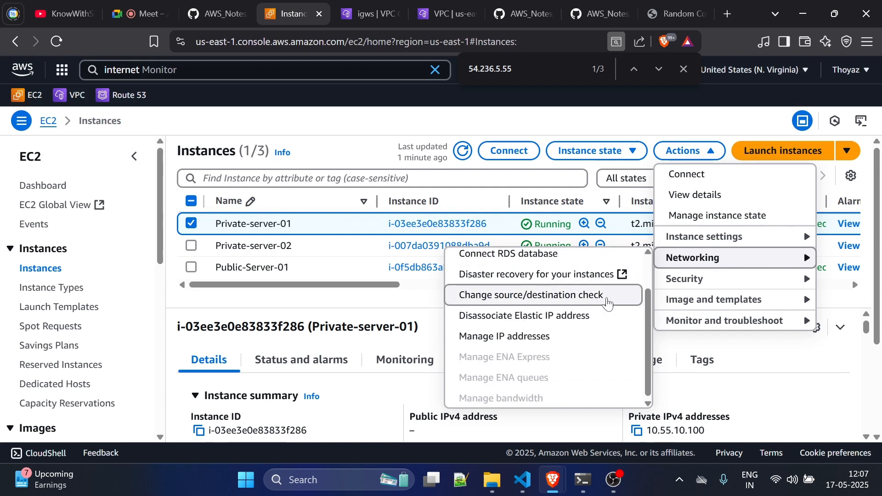
click(571, 339)
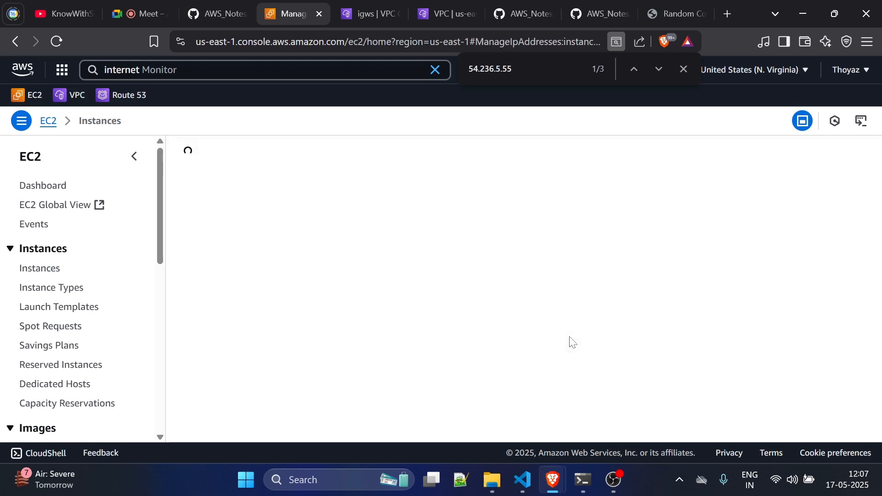
Step: Expand the eth0 interface to examine its private and public IP address fields, and return to the instances list
scroll(480, 256, down, 1)
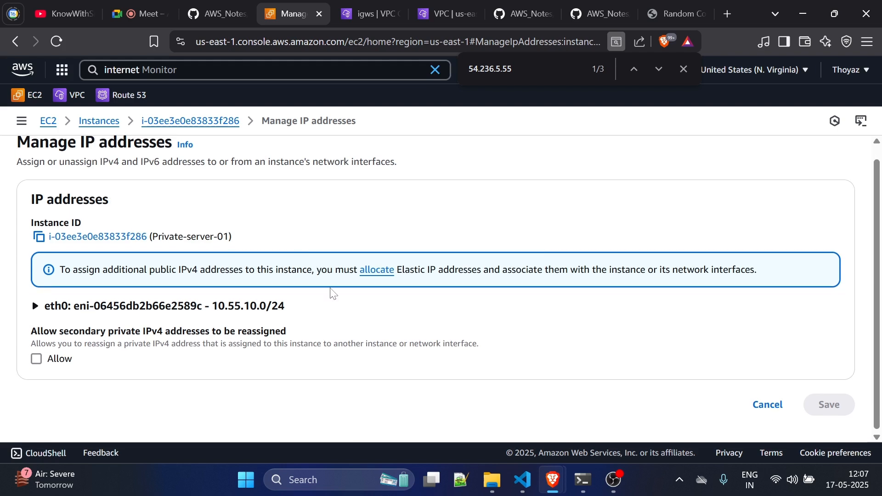
click(34, 306)
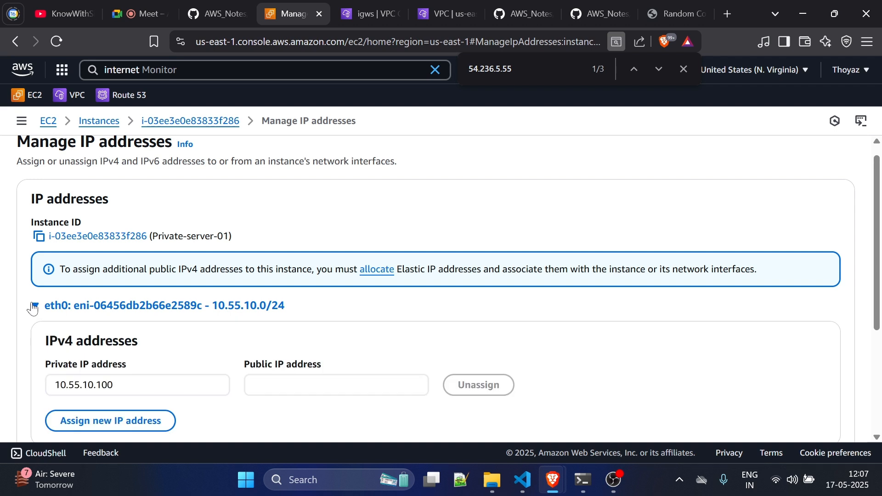
scroll(381, 359, down, 1)
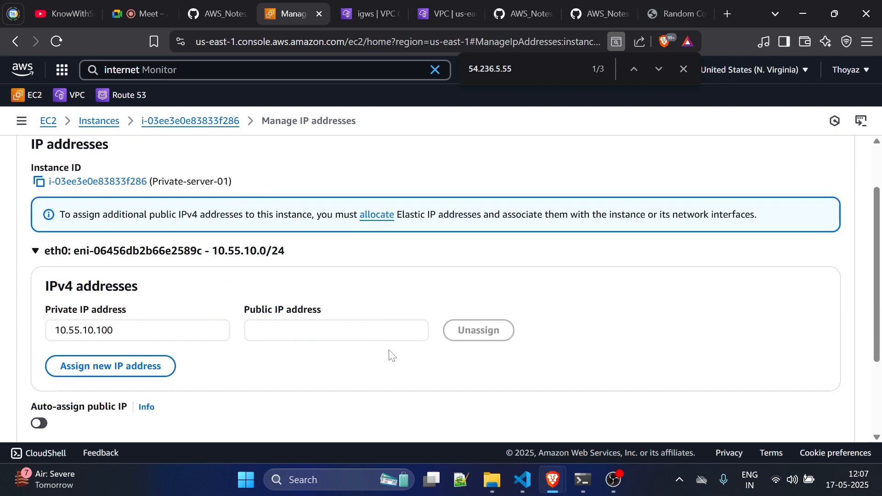
click(322, 331)
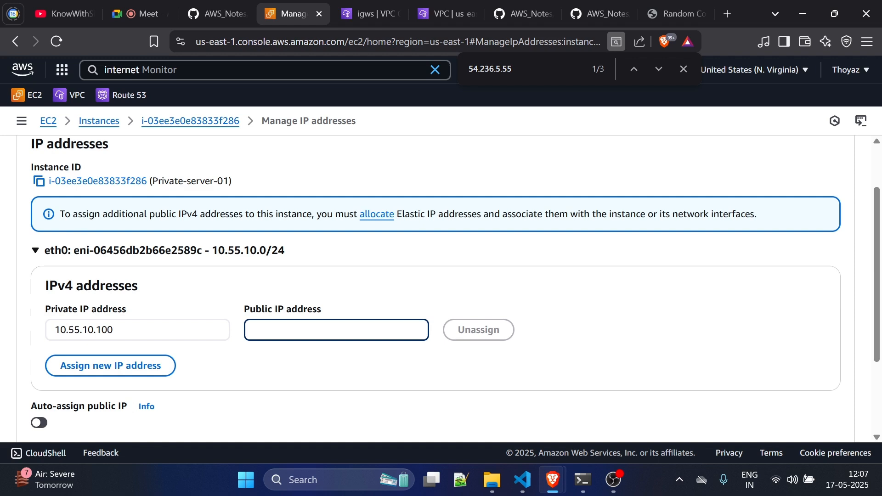
scroll(322, 332, left, 5)
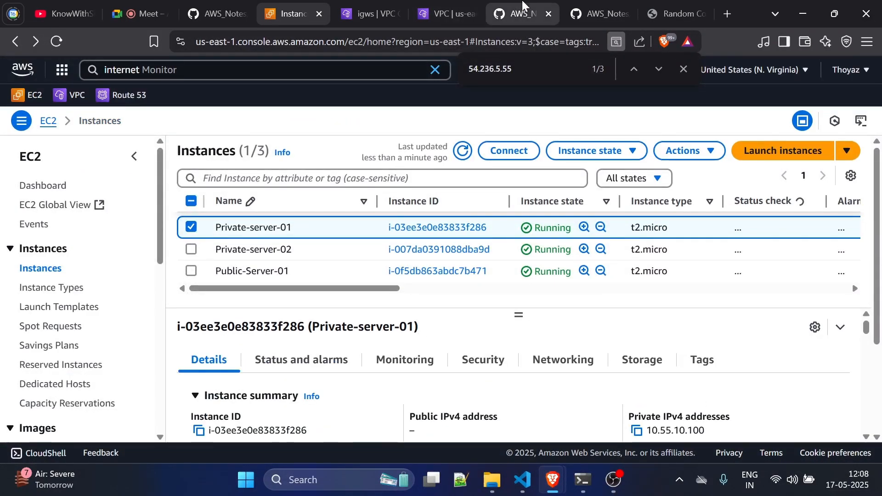
Step: Examine the 05_R_Class_05.md notes and network diagram for the NAT gateway's Elastic IP, security group and private route table requirements
click(519, 14)
scroll(670, 288, down, 1)
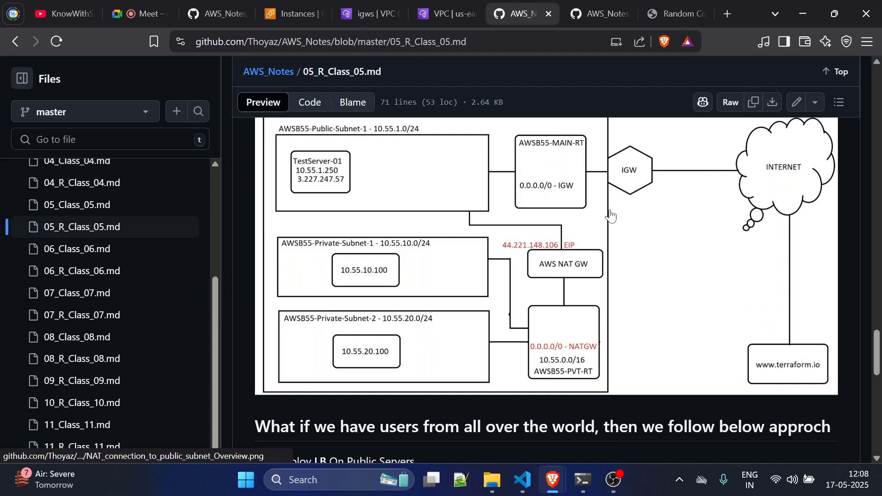
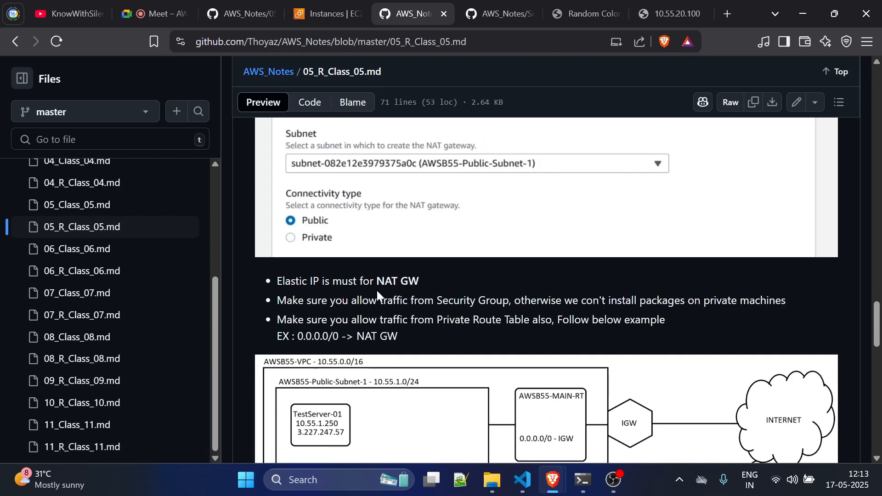
drag(437, 281, 291, 282)
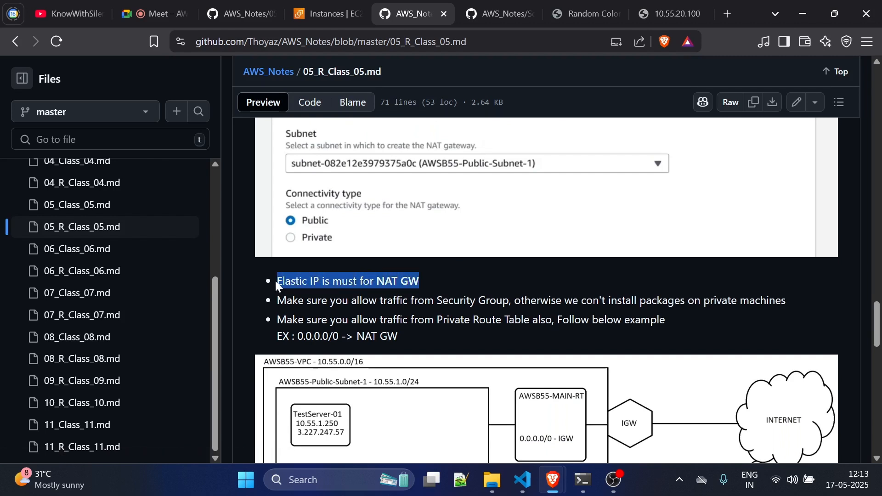
scroll(407, 279, up, 6)
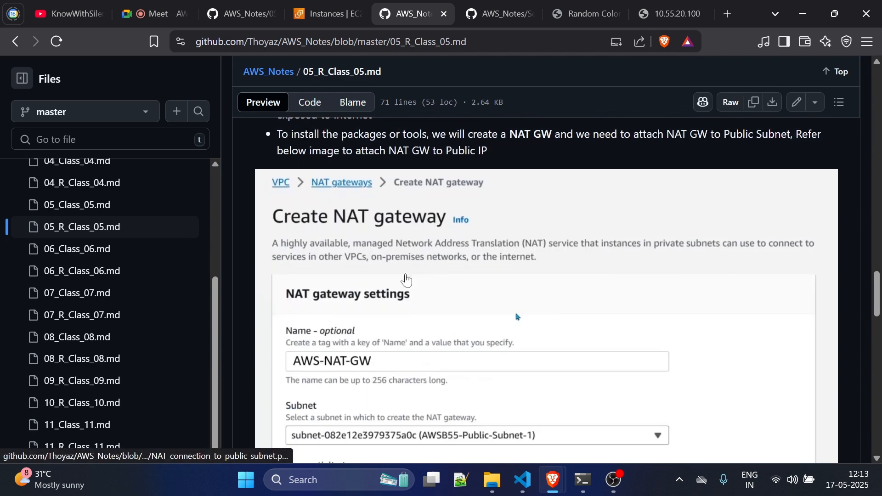
scroll(406, 280, down, 5)
click(422, 333)
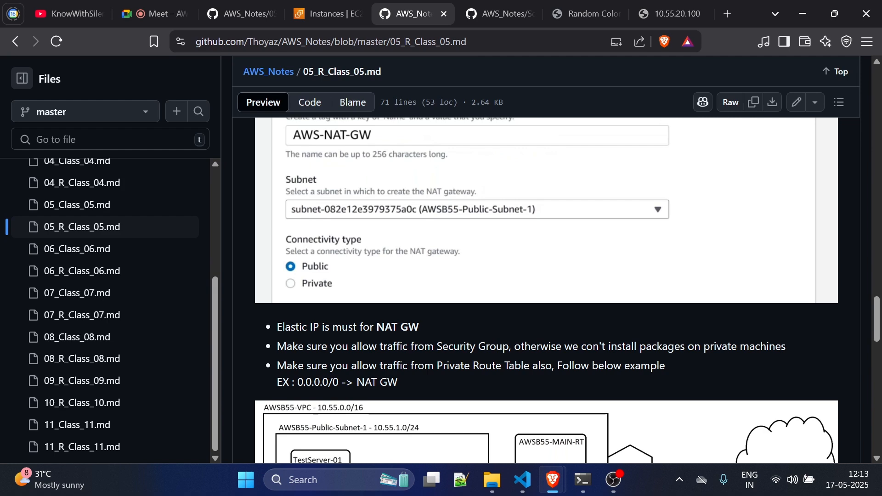
scroll(547, 397, down, 4)
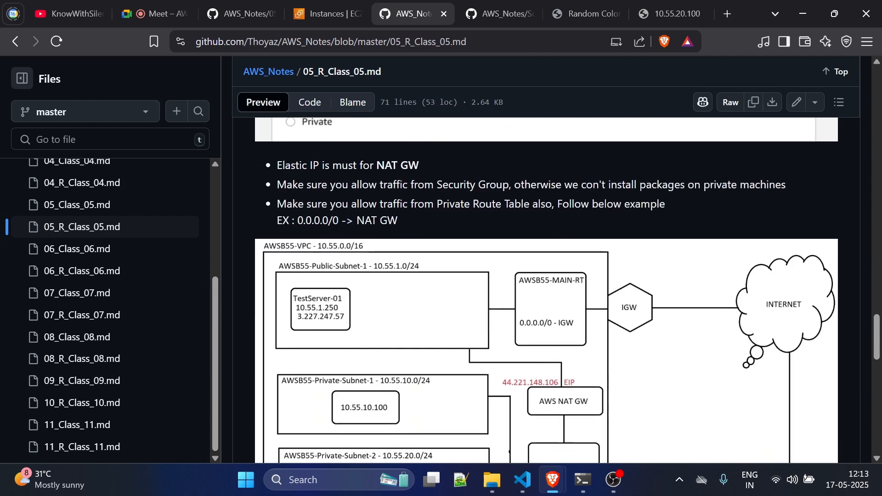
scroll(572, 409, down, 1)
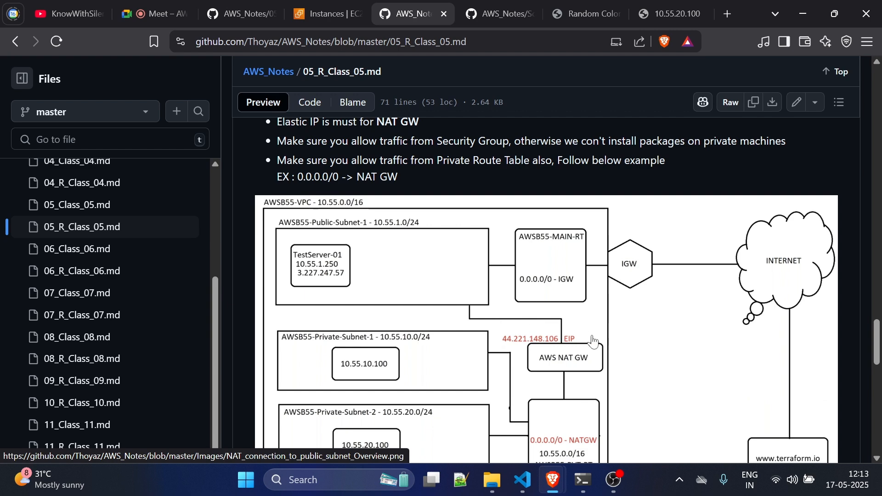
Step: Open the EC2 Elastic IPs page in a new browser tab from the instances list
click(331, 8)
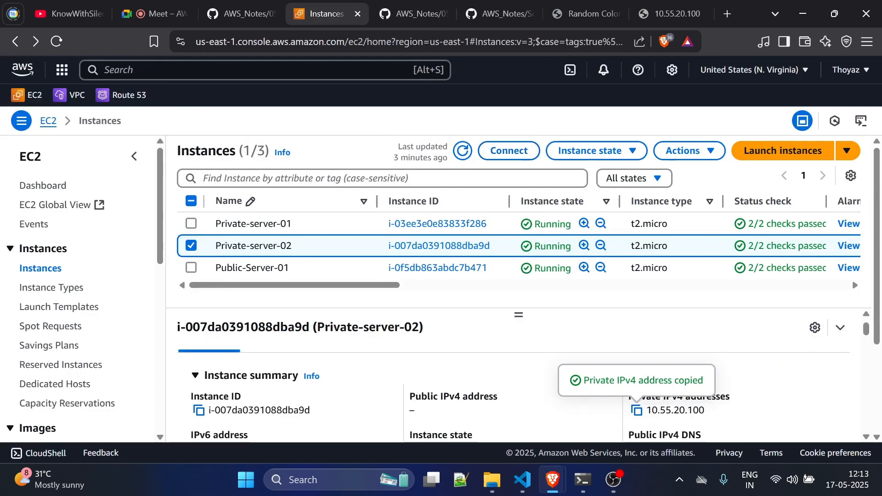
scroll(91, 323, down, 5)
scroll(78, 322, down, 1)
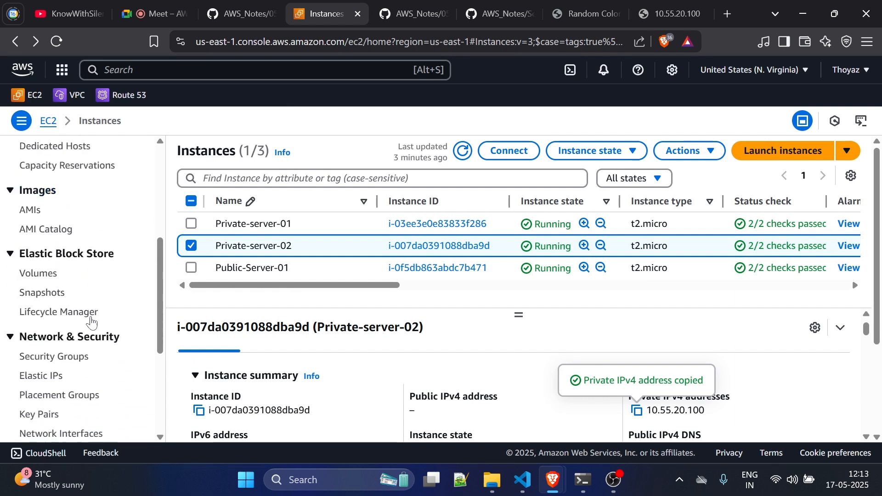
scroll(65, 317, down, 2)
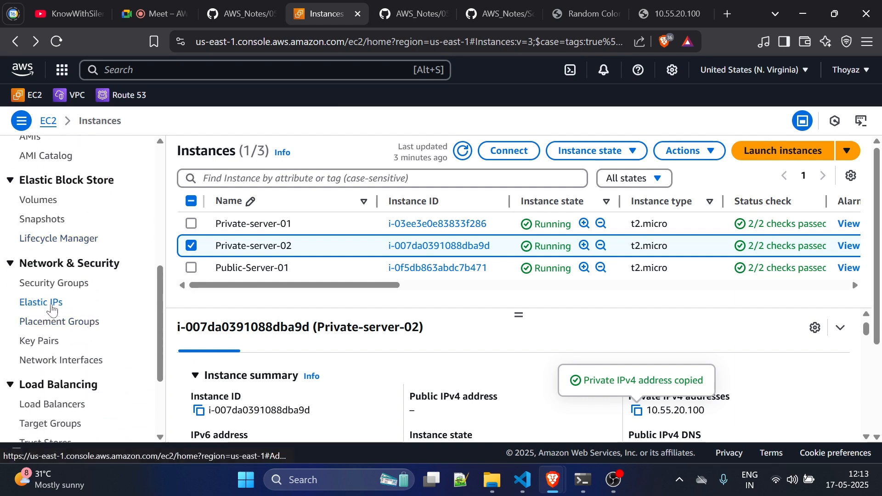
right_click(51, 303)
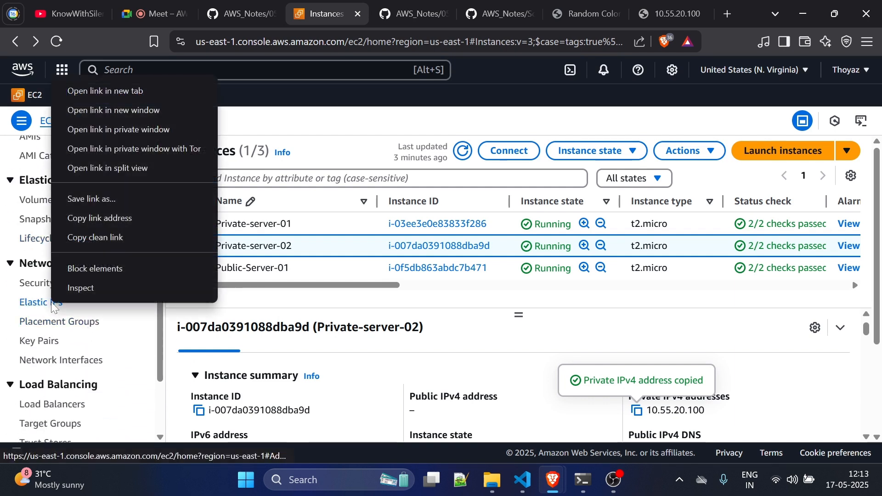
click(147, 90)
click(388, 6)
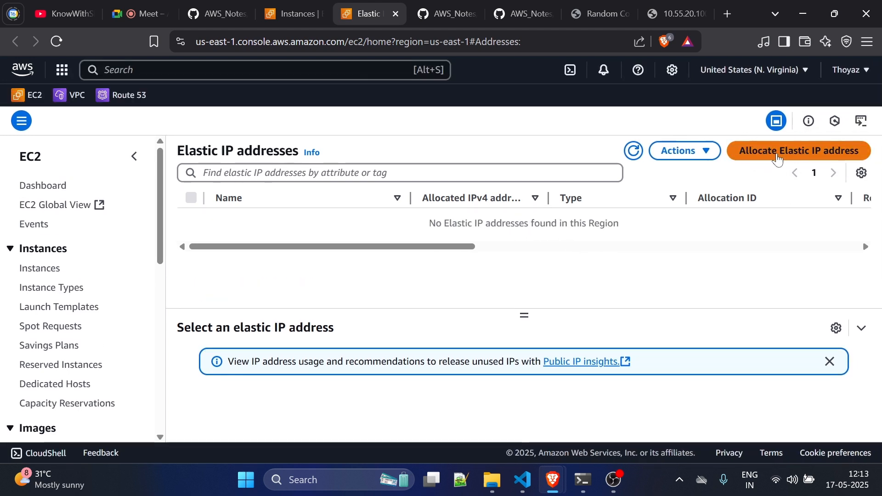
Step: Start allocating an Elastic IP address and review its IPv4 address pool, network border group and tag settings
click(776, 157)
scroll(376, 274, down, 1)
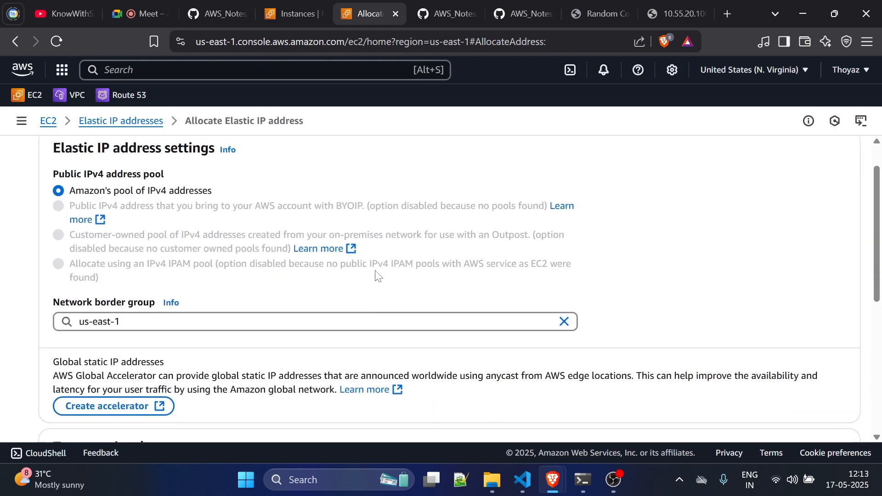
scroll(223, 291, up, 1)
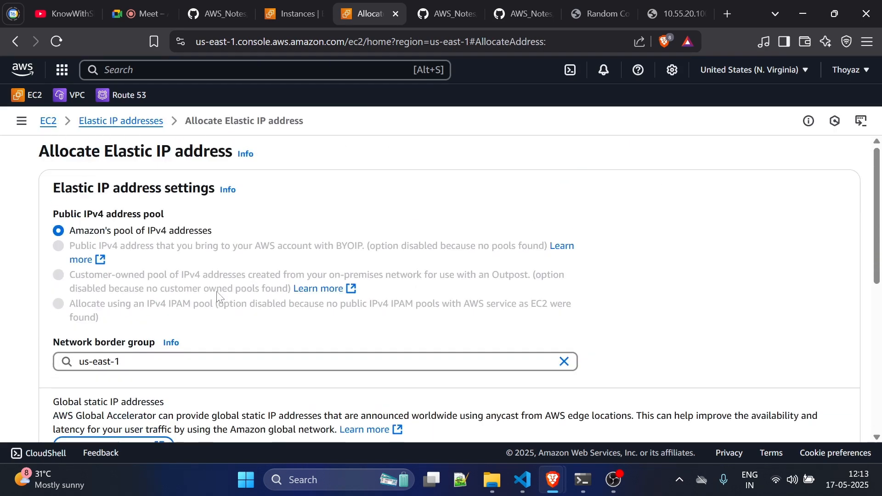
scroll(295, 329, down, 1)
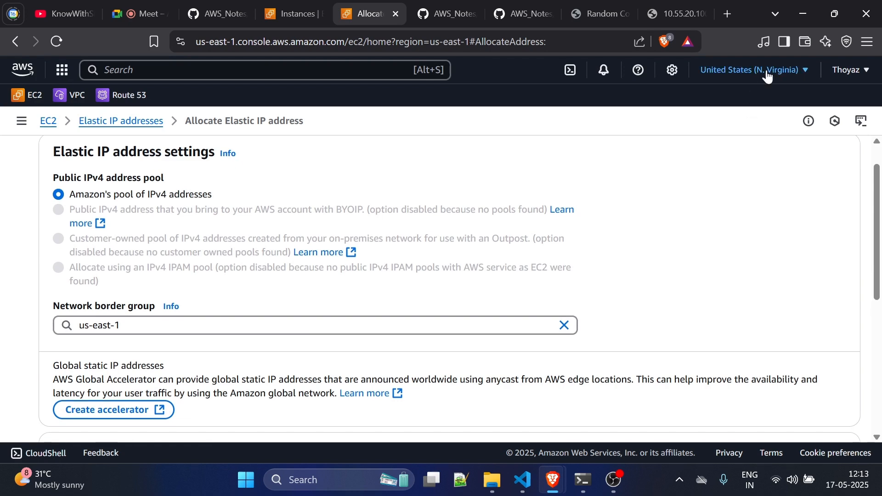
scroll(488, 277, down, 3)
scroll(459, 288, up, 3)
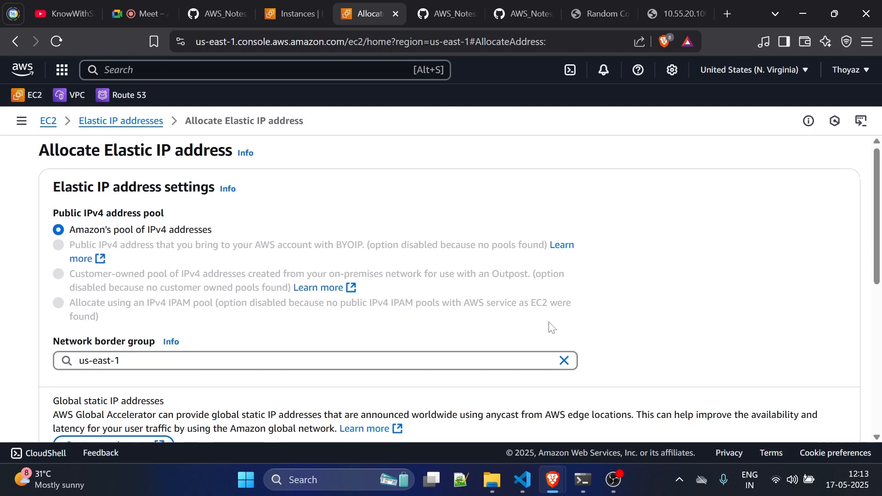
scroll(549, 326, down, 4)
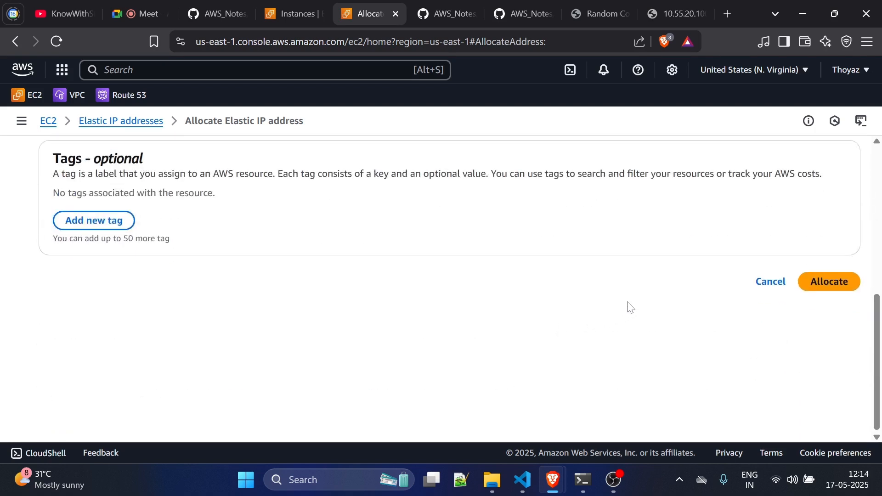
Step: Review the private subnet problem and the Create NAT gateway example settings in the 05_R_Class_05.md notes
click(439, 4)
scroll(532, 348, up, 3)
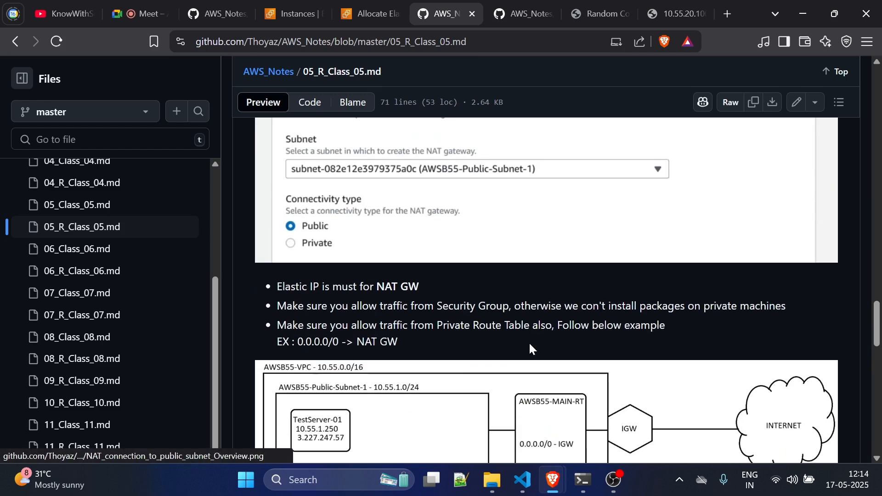
scroll(531, 349, up, 7)
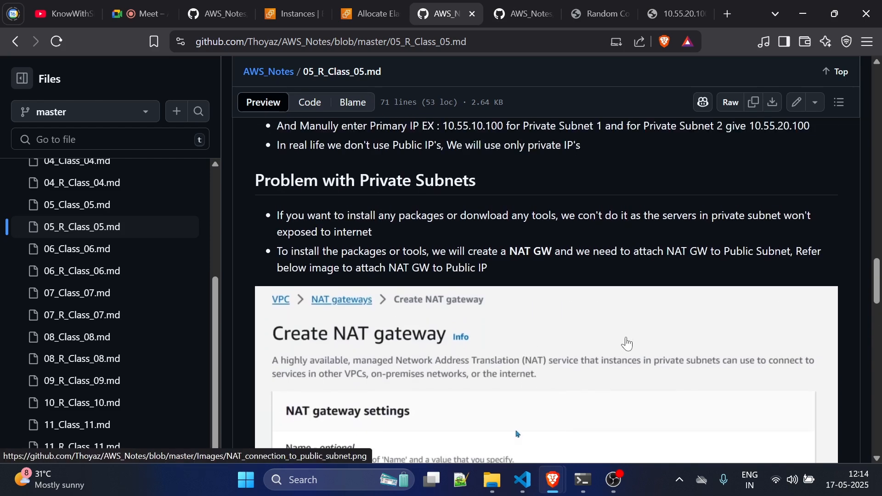
scroll(627, 344, down, 3)
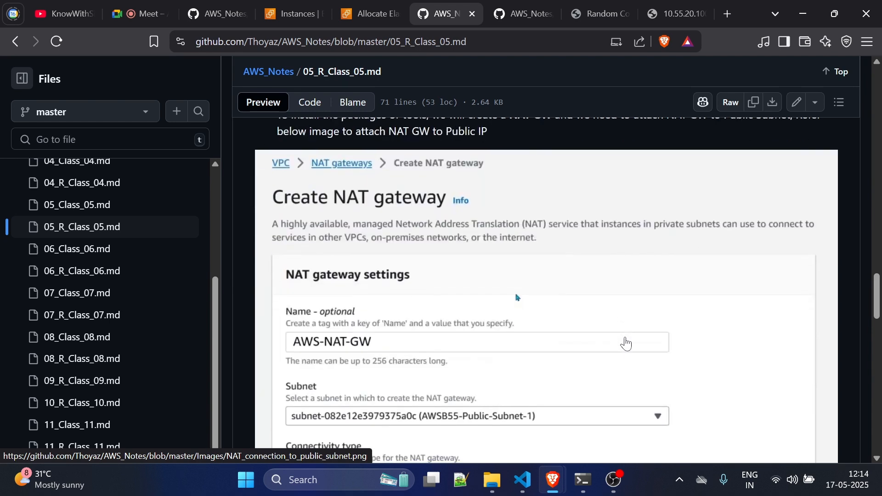
scroll(626, 344, down, 2)
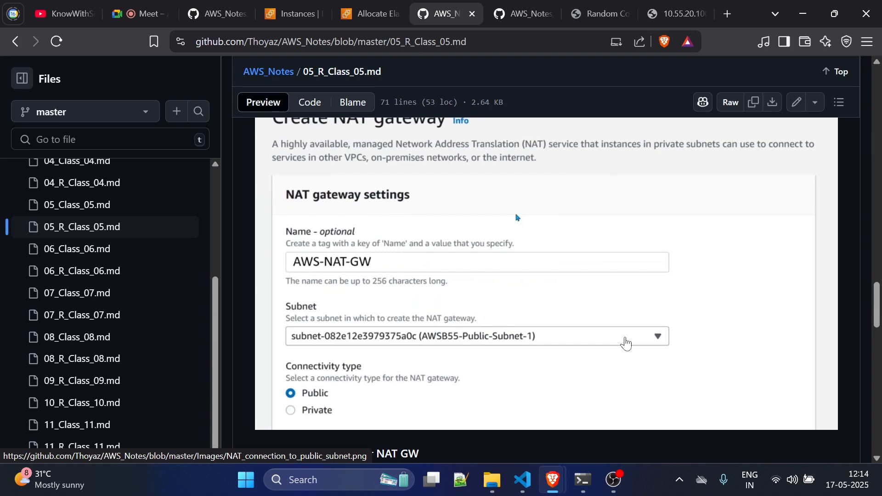
scroll(625, 343, down, 5)
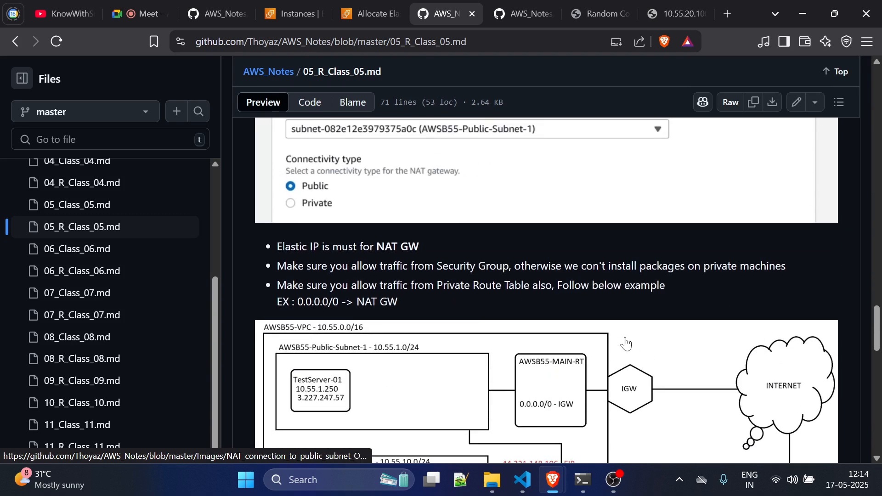
Step: Allocate the Elastic IP address with the current settings and clear the address filter on the Elastic IP list
click(370, 14)
scroll(423, 282, up, 3)
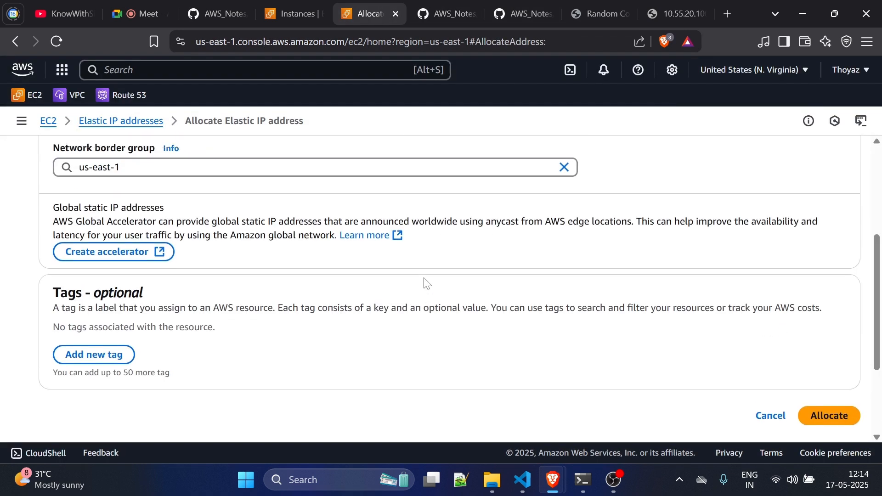
scroll(473, 294, down, 1)
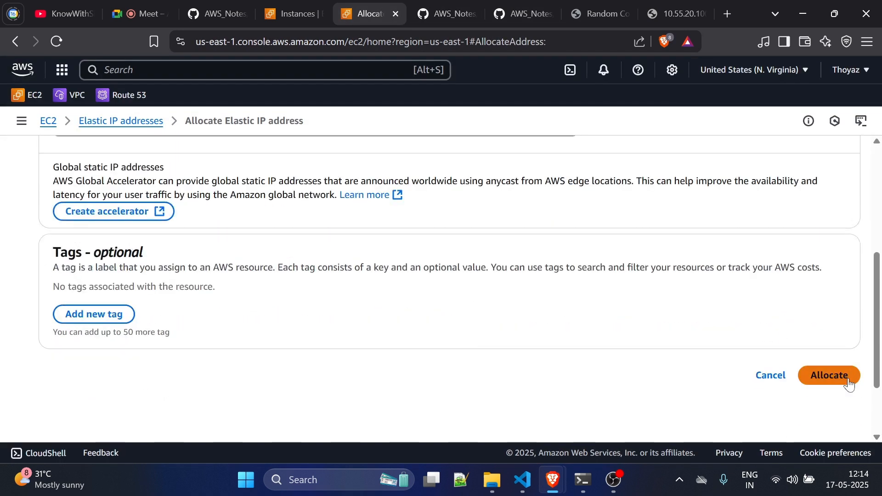
click(829, 375)
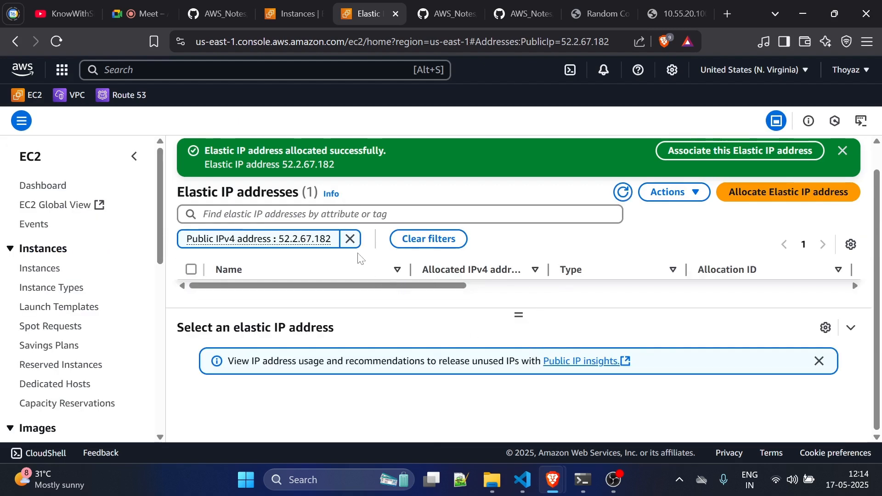
click(351, 239)
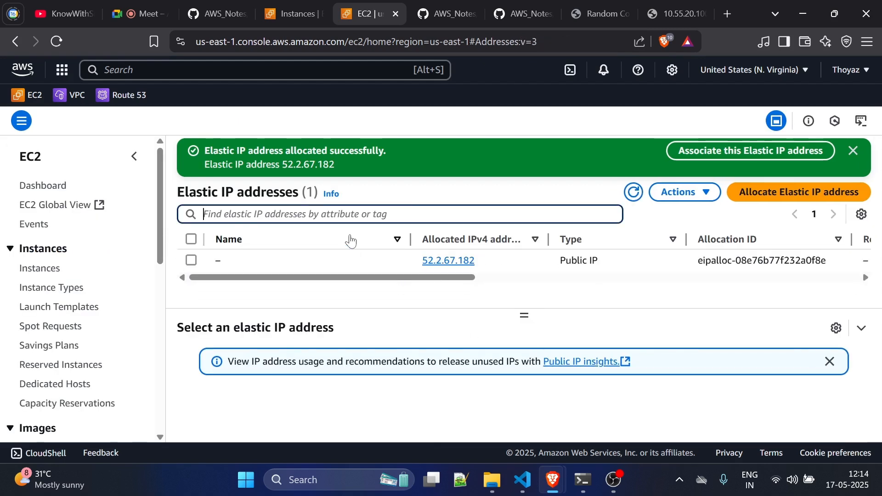
Step: Name the newly allocated Elastic IP address elastic-IP-NAT
click(229, 262)
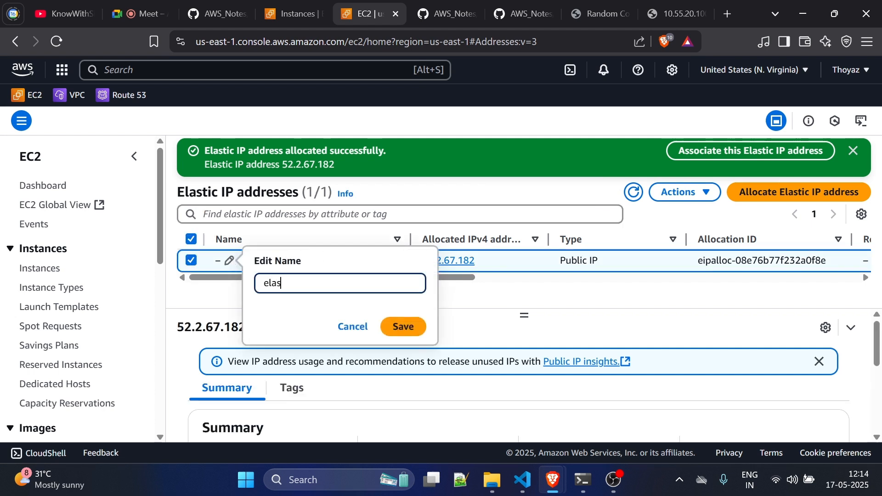
text(elastic-Ip)
key(BackSpace)
text(P-NAT)
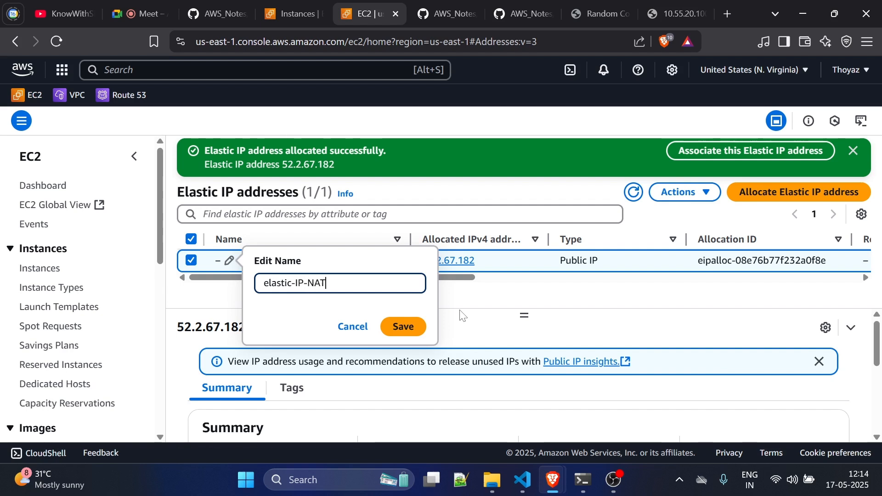
click(407, 320)
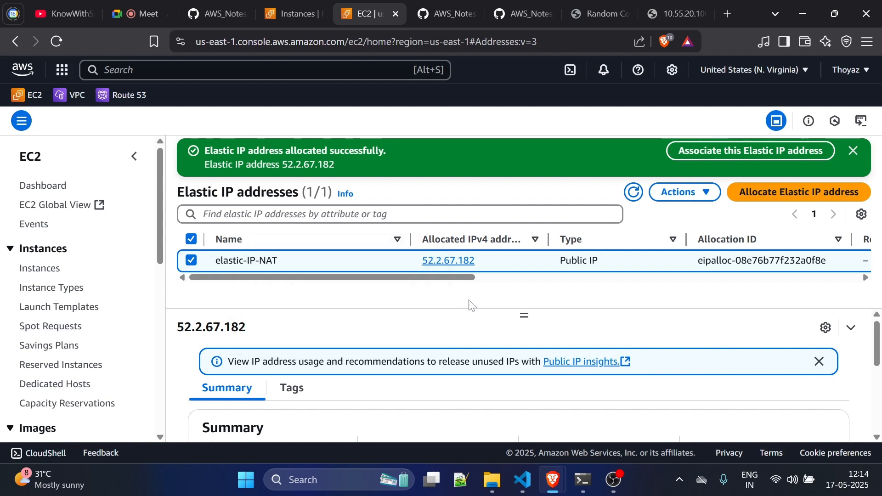
scroll(524, 257, right, 2)
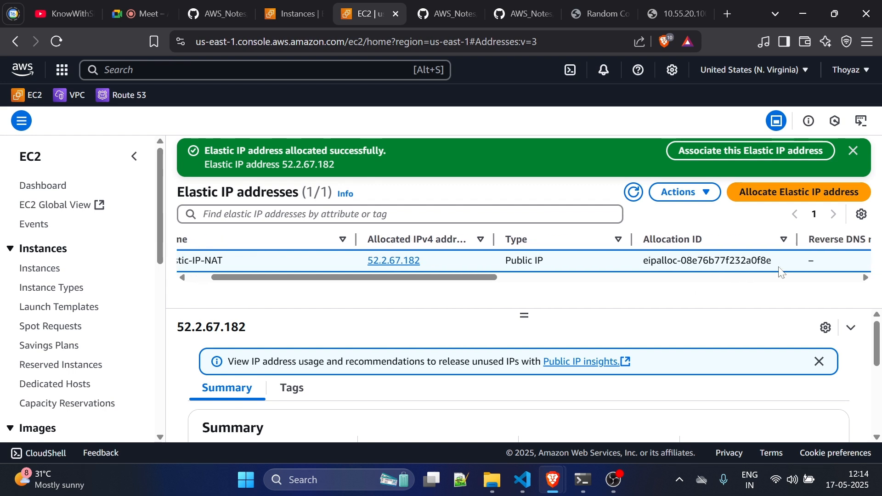
click(681, 192)
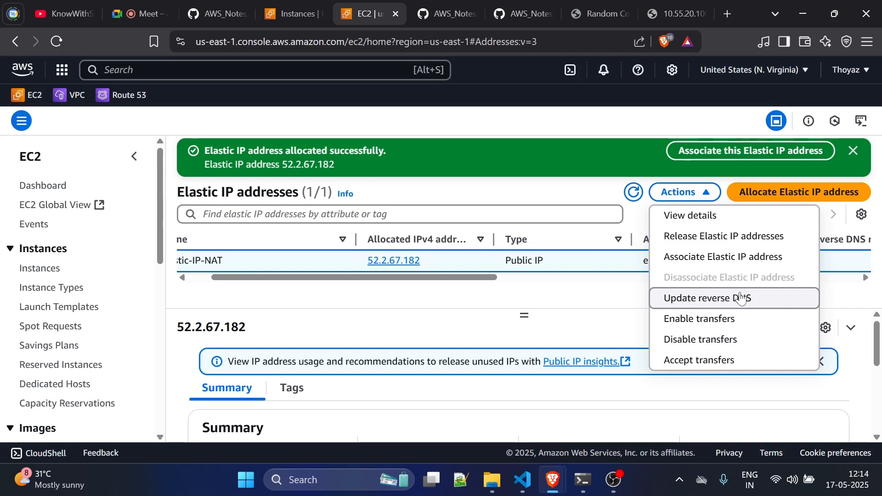
click(509, 305)
scroll(97, 344, down, 8)
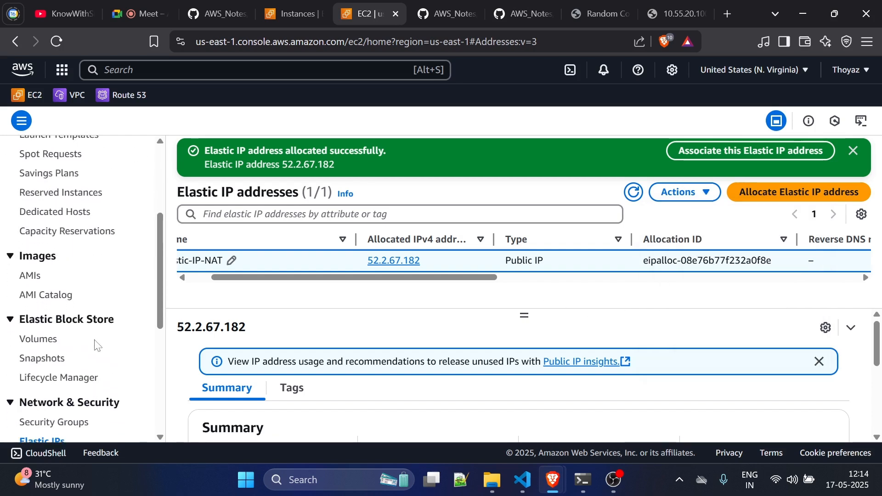
scroll(94, 345, up, 8)
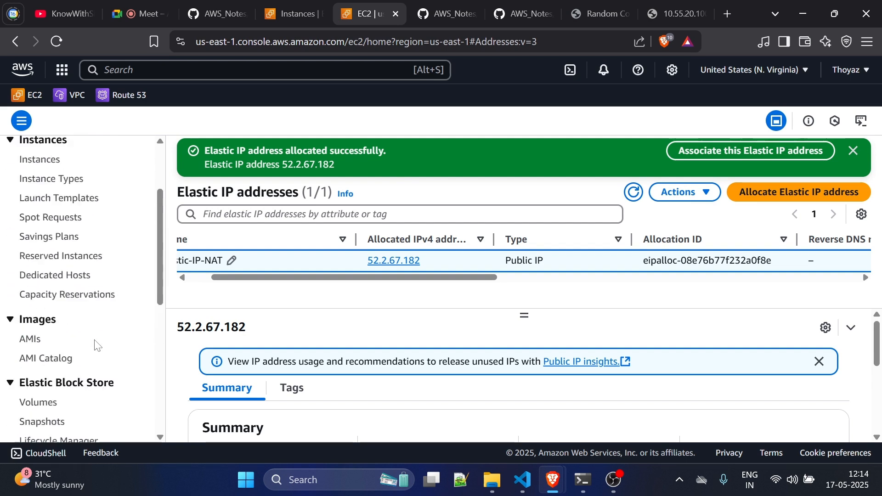
Step: Open the VPC dashboard in a new browser tab and switch to it
right_click(74, 97)
click(92, 112)
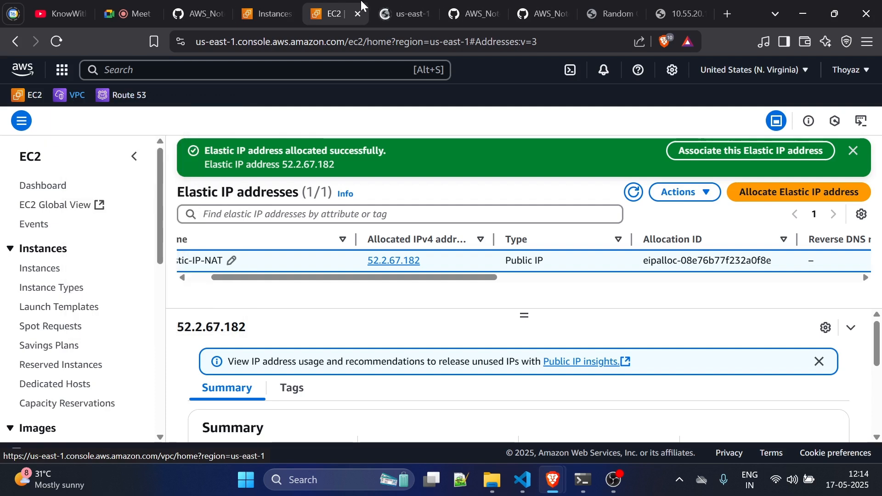
key(ctrl+Tab)
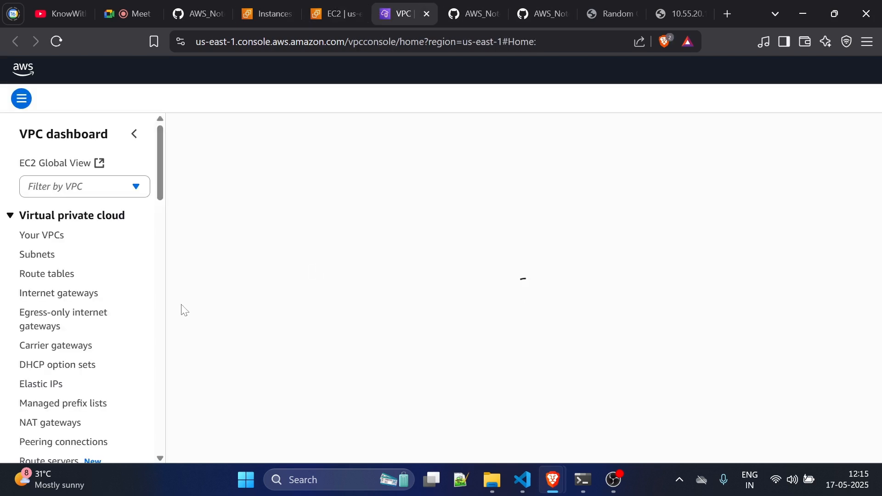
Step: Find NAT gateways among the VPC resources, open its page in a new browser tab and switch to it
scroll(67, 393, down, 5)
scroll(64, 395, down, 1)
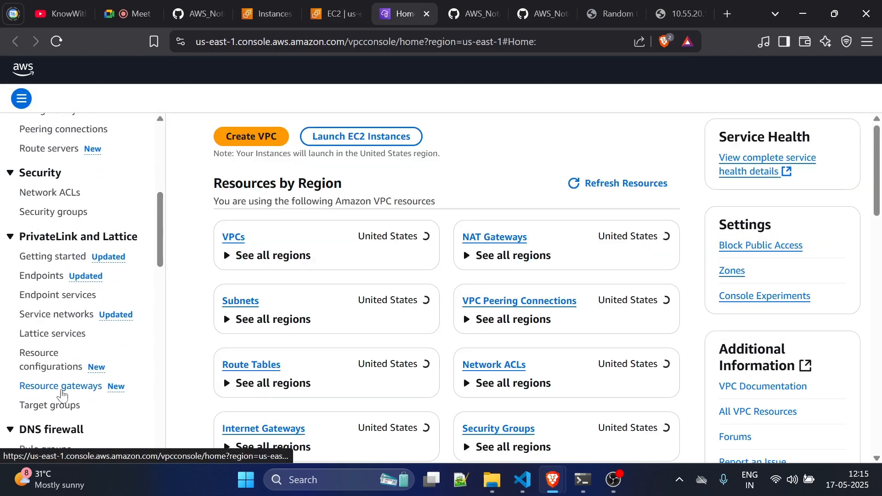
scroll(64, 395, down, 3)
scroll(63, 394, down, 6)
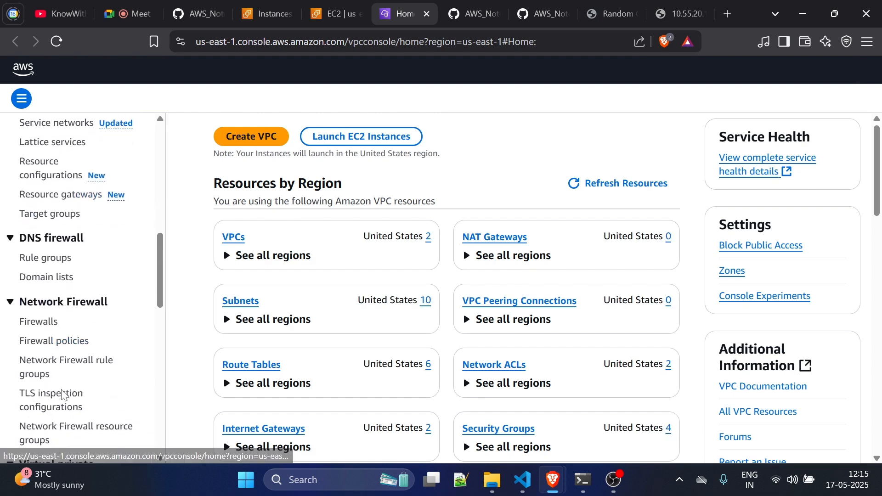
scroll(63, 395, down, 6)
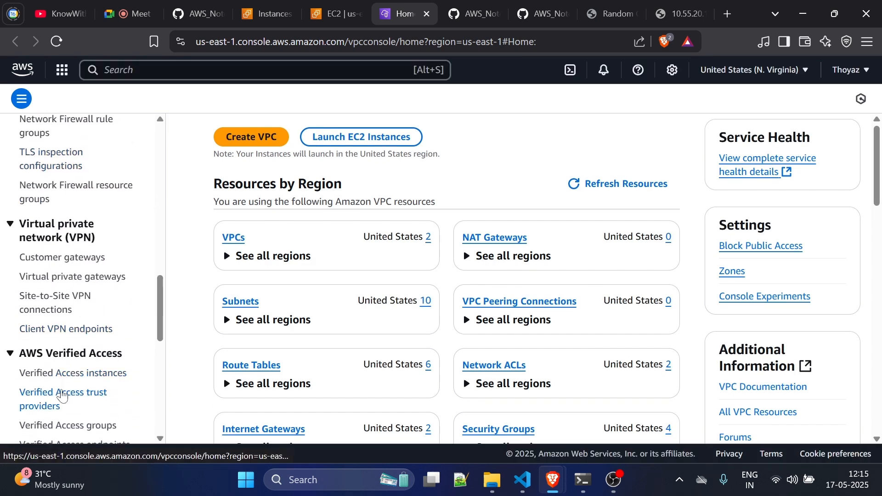
scroll(63, 394, down, 3)
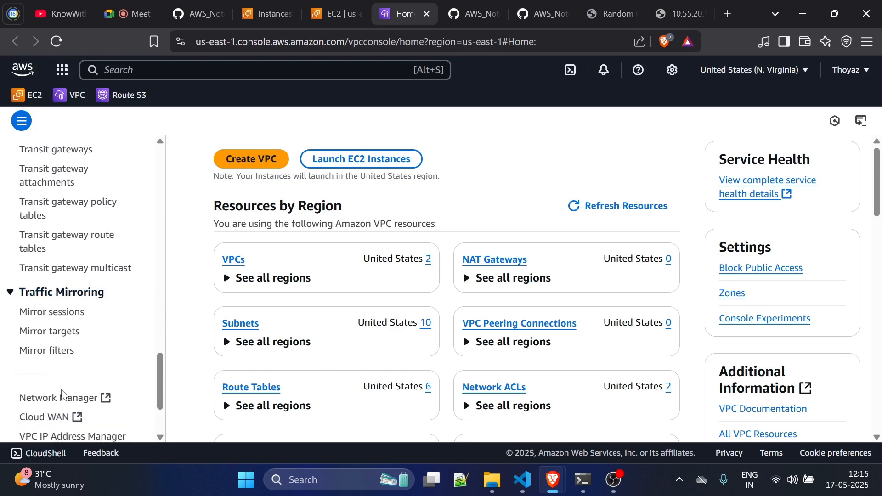
scroll(63, 394, up, 8)
scroll(63, 394, up, 6)
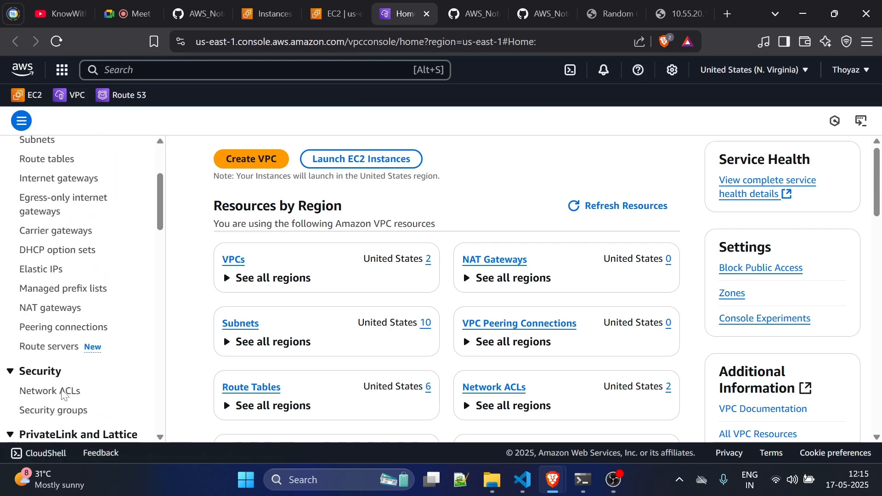
scroll(60, 337, up, 2)
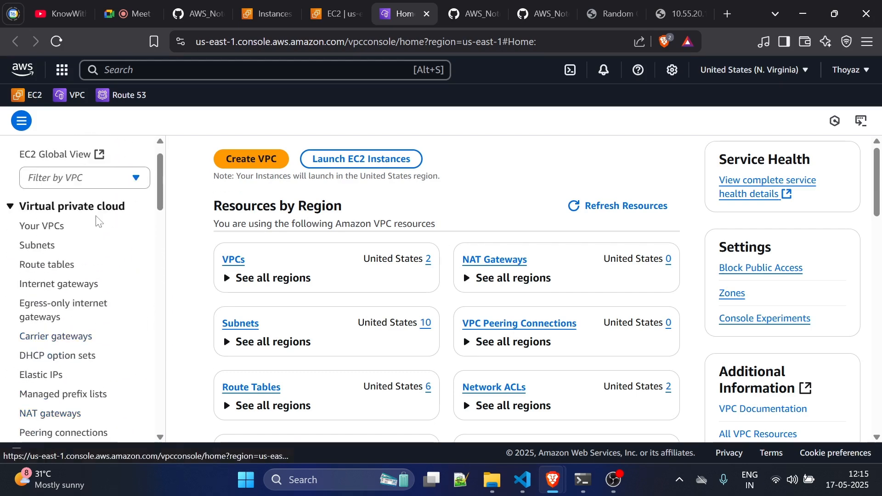
scroll(108, 220, down, 2)
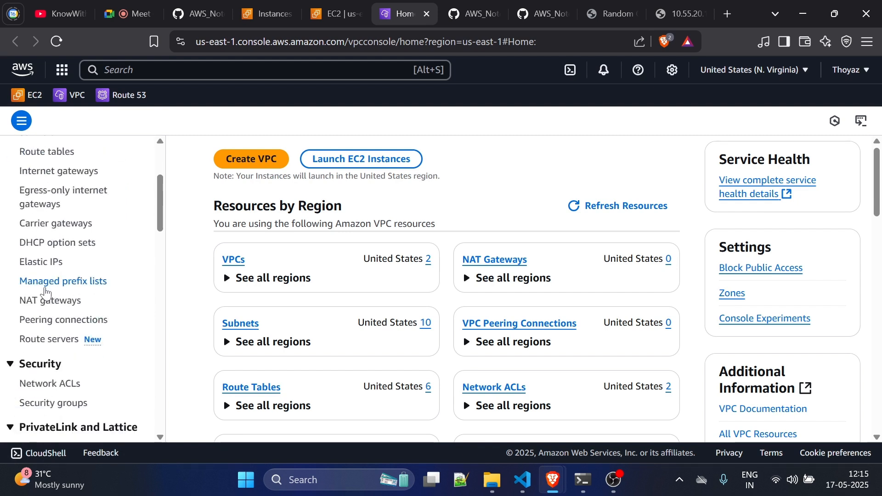
right_click(54, 304)
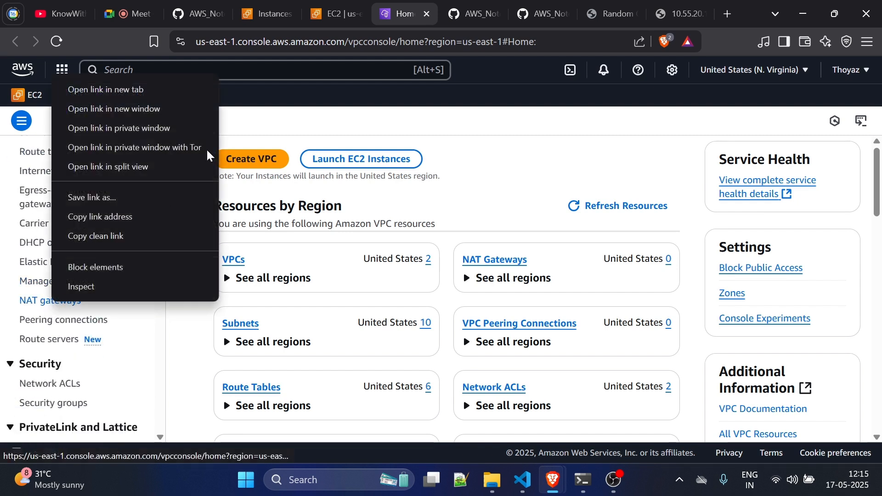
click(154, 90)
click(420, 14)
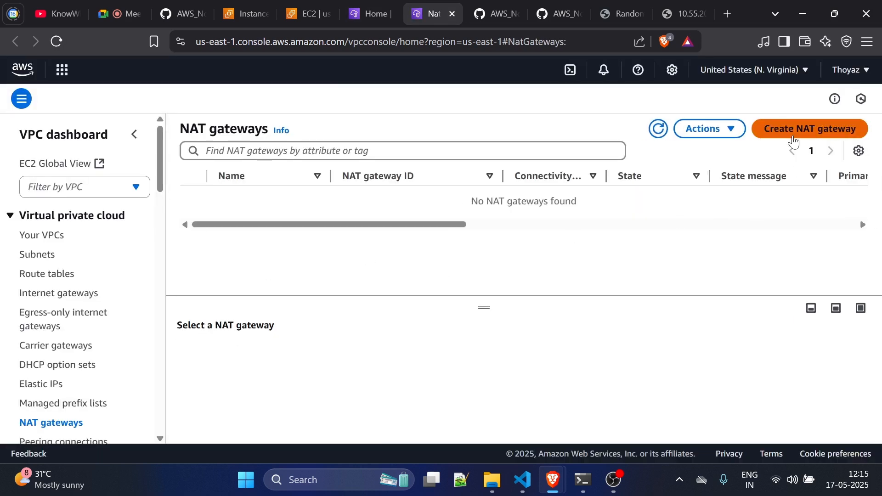
Step: Start creating a NAT gateway and name it NAT-for-Private-Servers
click(795, 134)
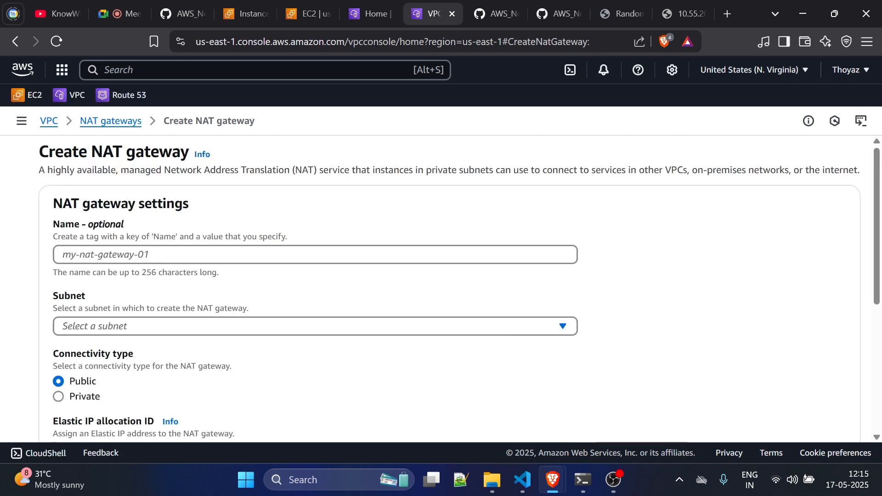
click(315, 254)
text(NAT-for-Private-Servers)
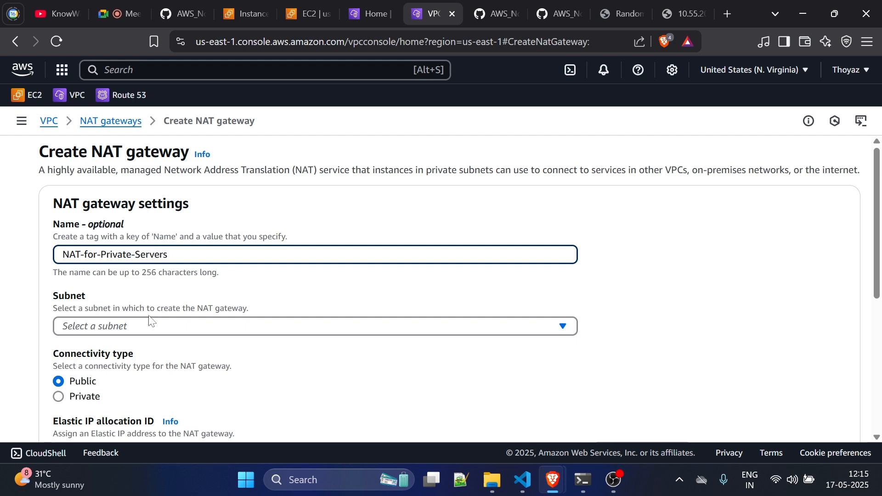
Step: Choose the AWSB55-VPC-subnet-private1-us-east-1a subnet for the NAT gateway
scroll(150, 320, down, 1)
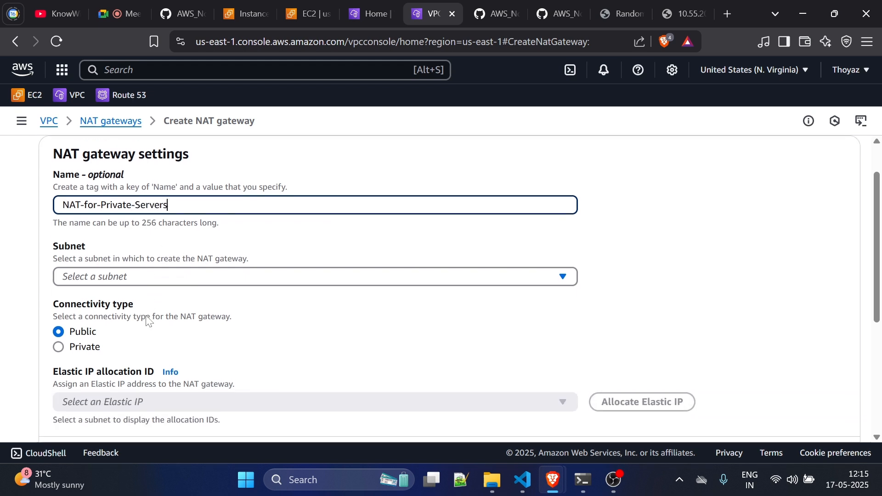
click(190, 278)
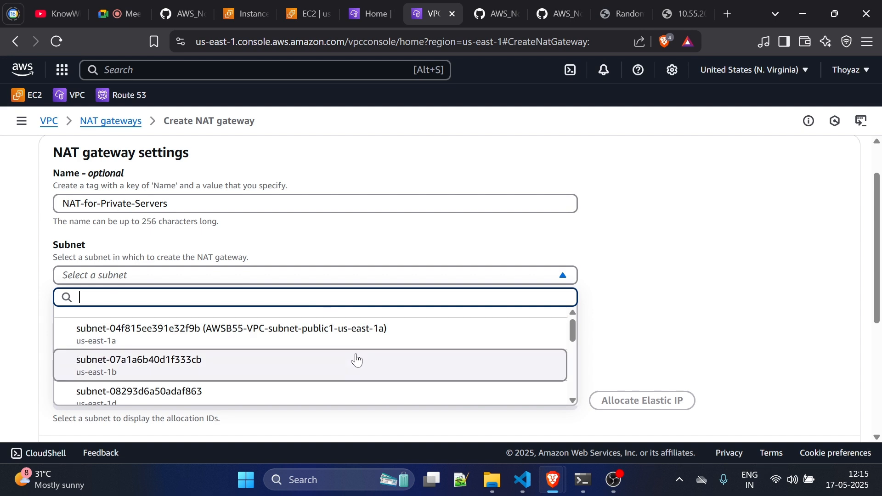
scroll(355, 360, down, 2)
scroll(354, 358, up, 2)
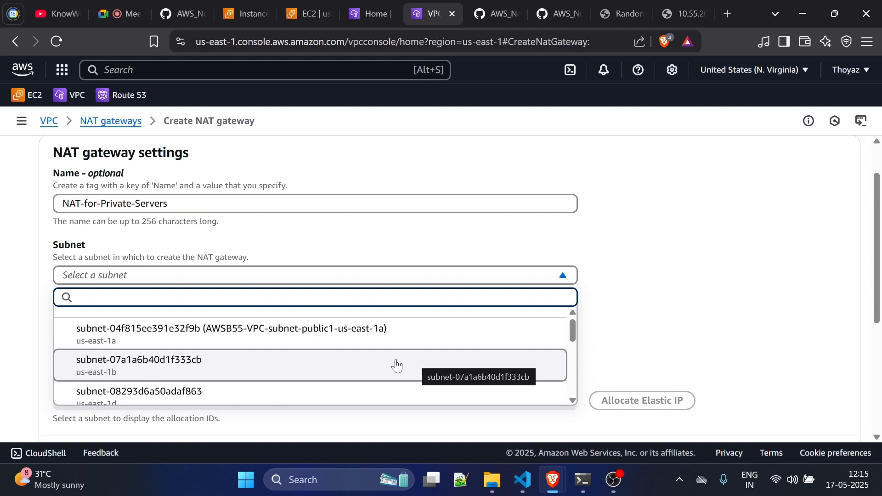
scroll(339, 345, down, 5)
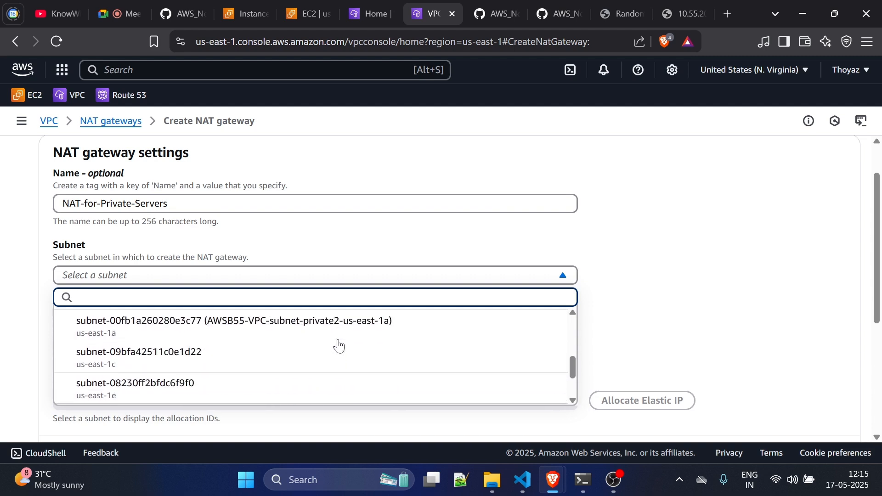
scroll(338, 344, up, 2)
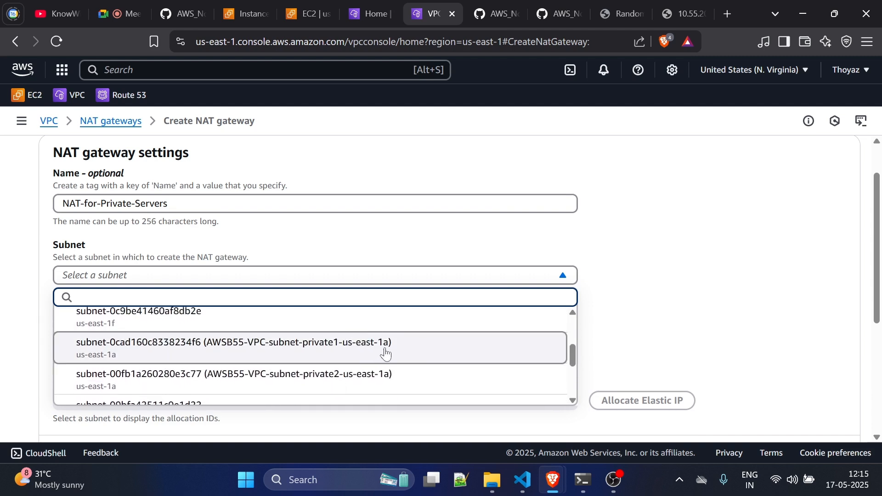
click(411, 353)
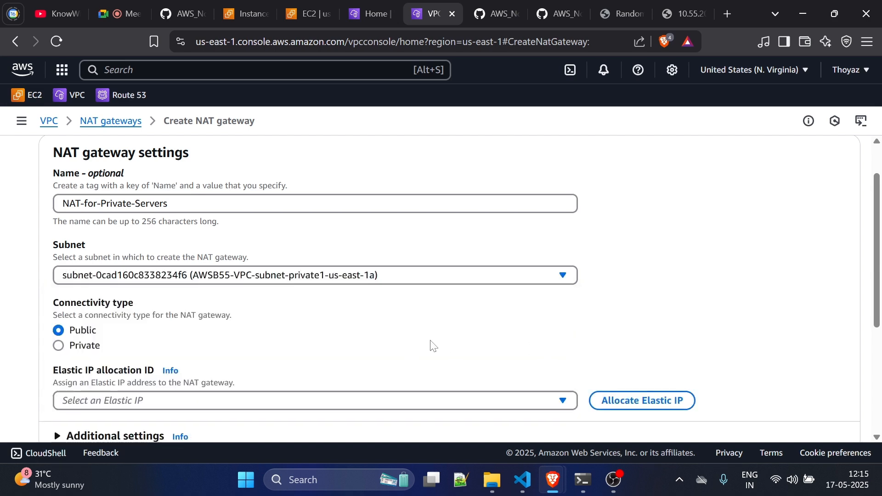
Step: Check the NAT gateway example in the 05_R_Class_05.md notes and assign the elastic-IP-NAT allocation to the new NAT gateway
scroll(467, 340, down, 2)
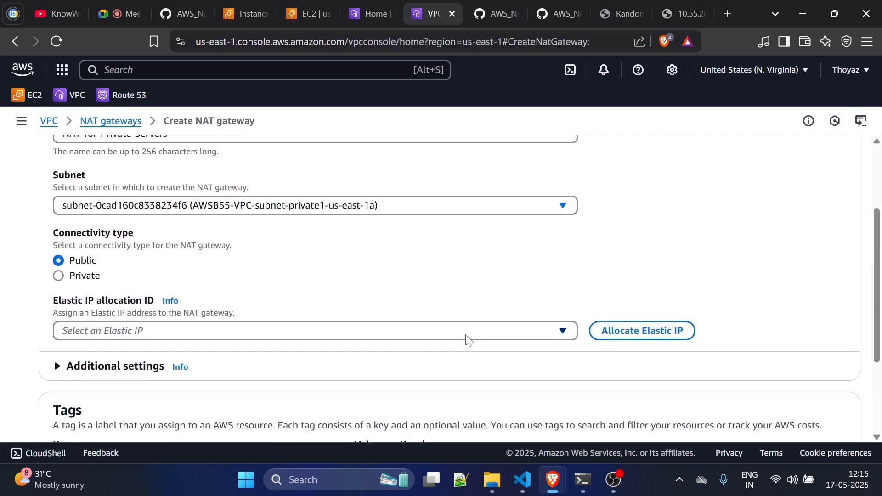
scroll(492, 285, up, 3)
scroll(492, 285, down, 3)
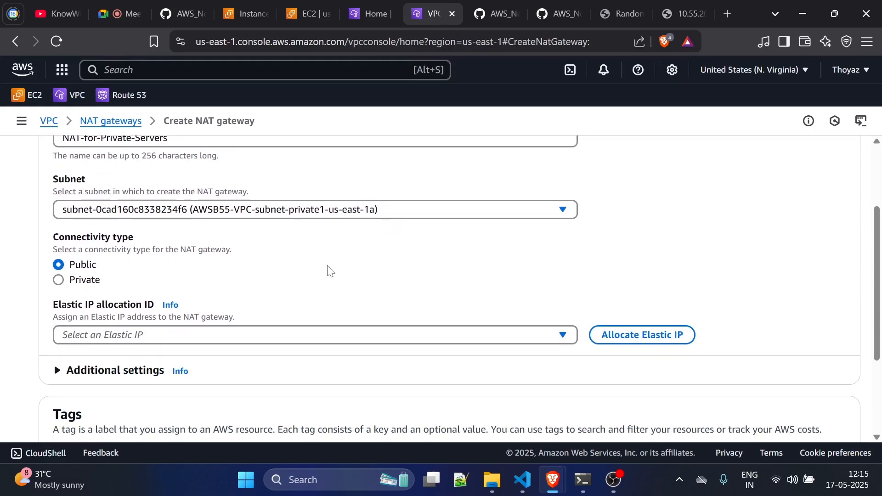
click(490, 8)
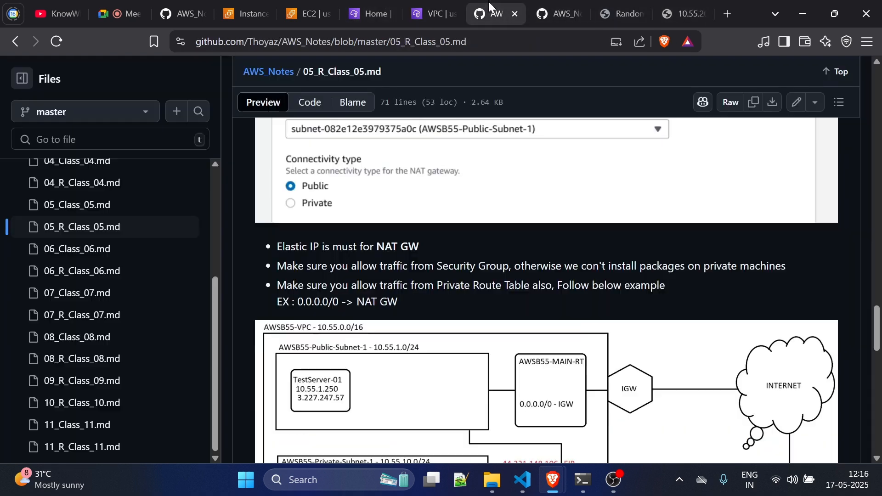
click(431, 12)
scroll(289, 232, down, 1)
click(165, 301)
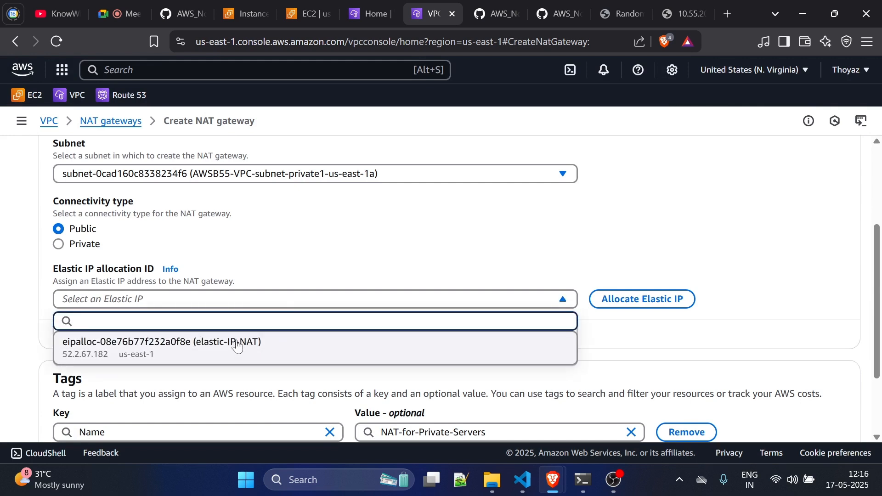
click(316, 347)
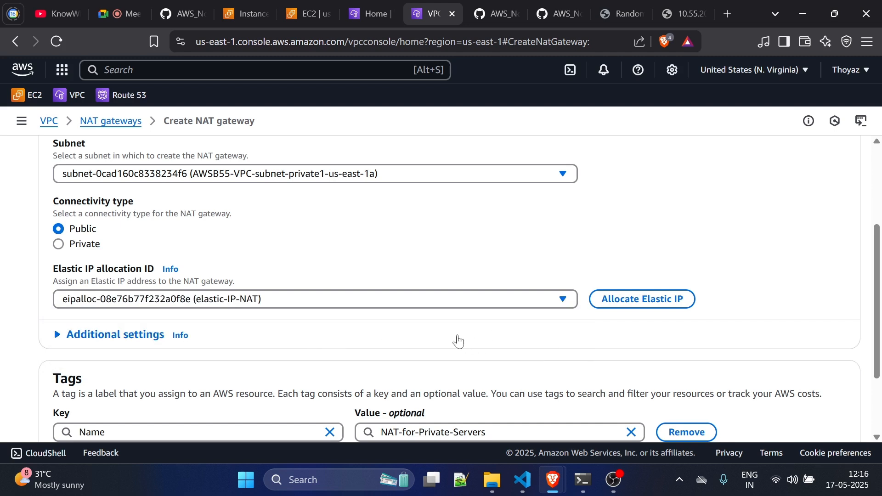
Step: Examine the NAT gateway example and network diagram in the 05_R_Class_05.md notes to determine which subnet the gateway belongs in
scroll(458, 341, up, 2)
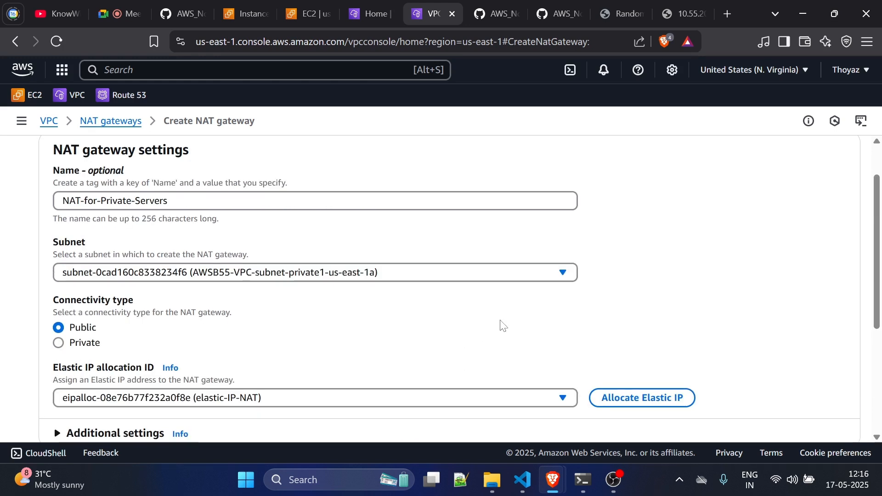
click(462, 274)
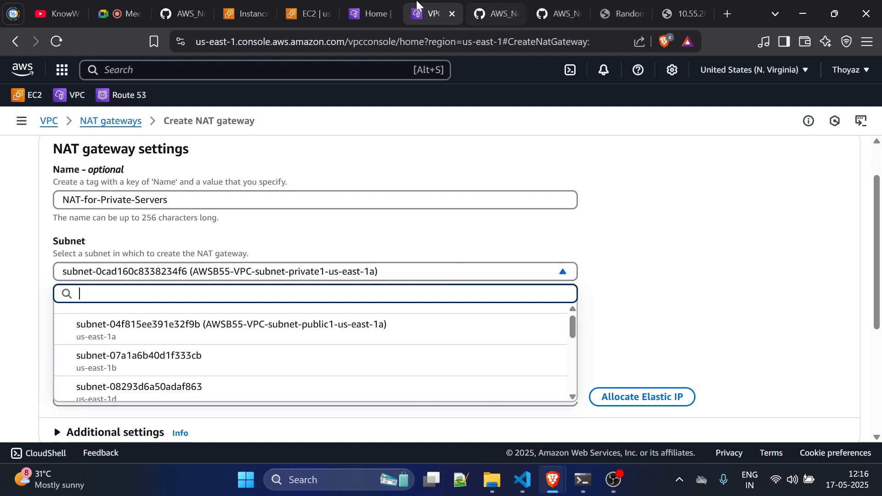
click(495, 1)
scroll(474, 192, up, 4)
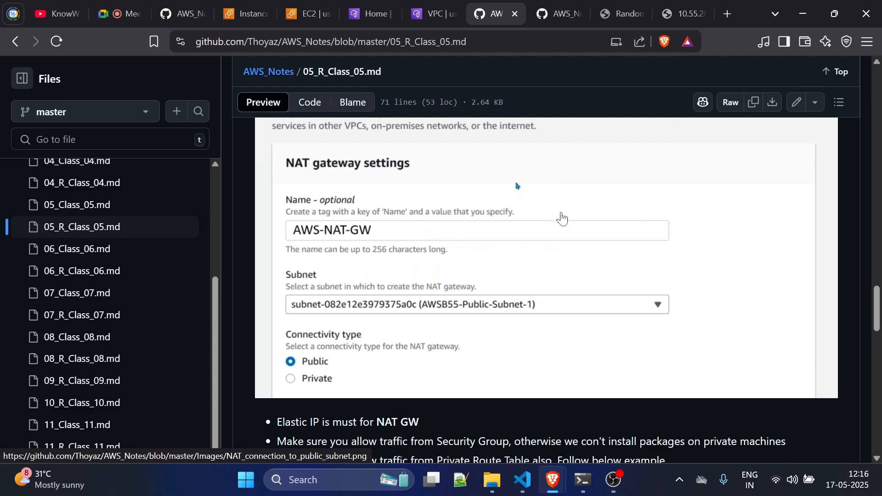
scroll(598, 272, down, 1)
scroll(597, 274, up, 2)
scroll(550, 294, down, 5)
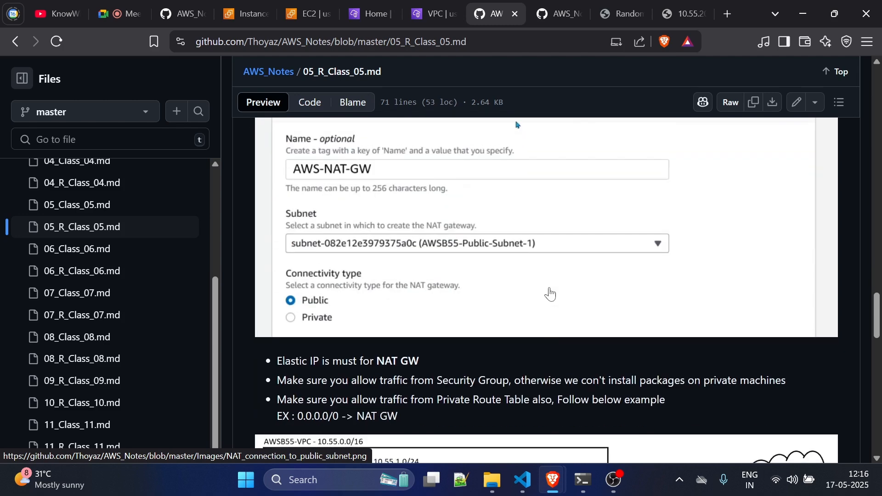
scroll(553, 293, down, 4)
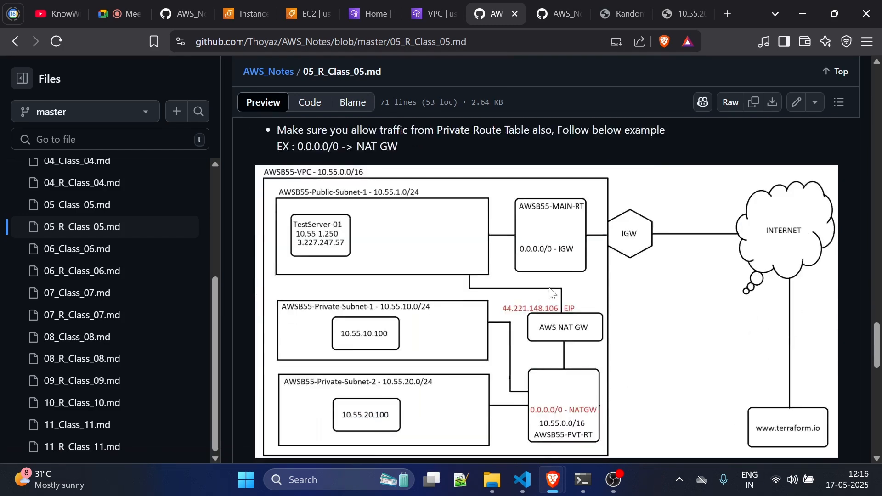
scroll(552, 294, up, 1)
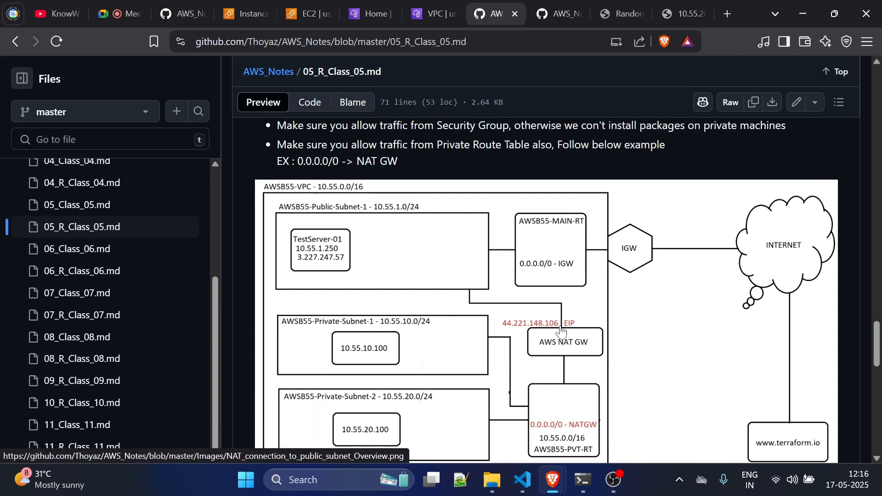
scroll(568, 331, down, 1)
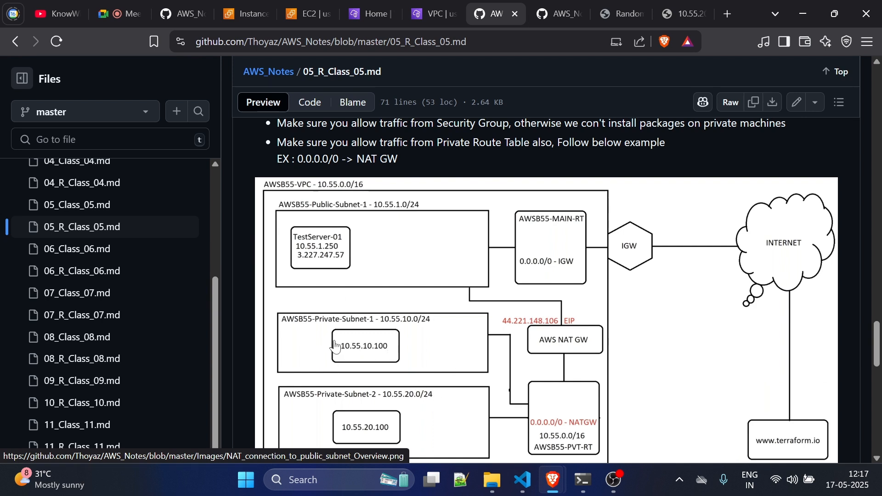
drag(335, 347, 379, 347)
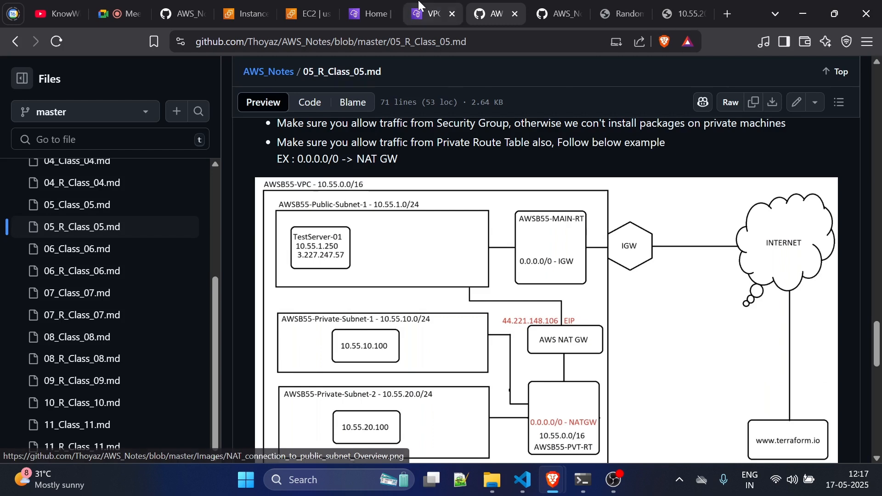
Step: Change the NAT gateway's subnet to AWSB55-VPC-subnet-public1-us-east-1a and reassign the elastic-IP-NAT allocation
click(431, 14)
click(256, 275)
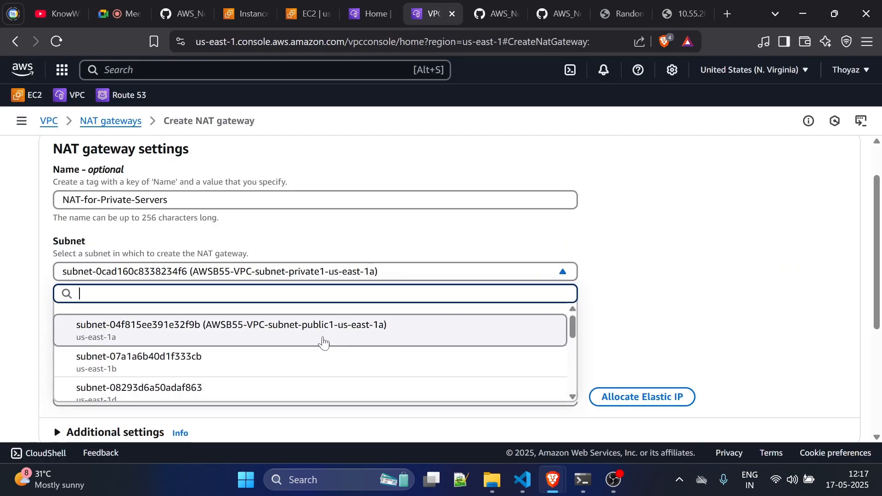
click(286, 337)
scroll(414, 305, down, 3)
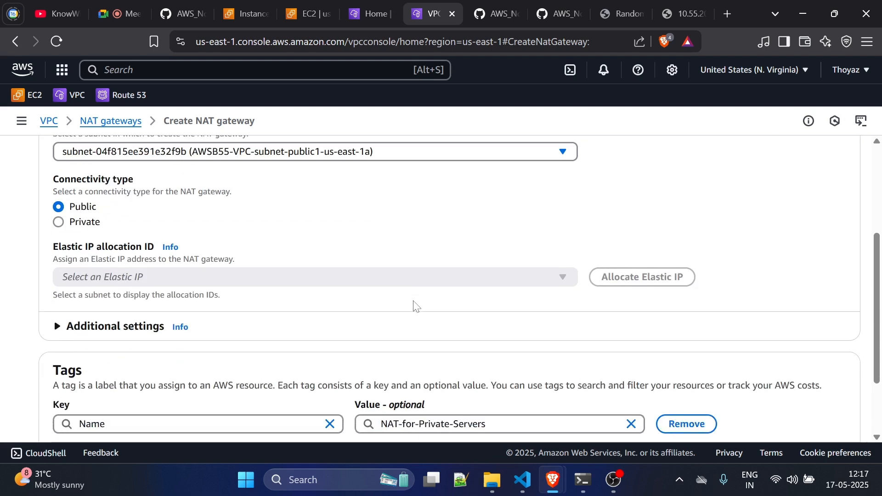
click(325, 271)
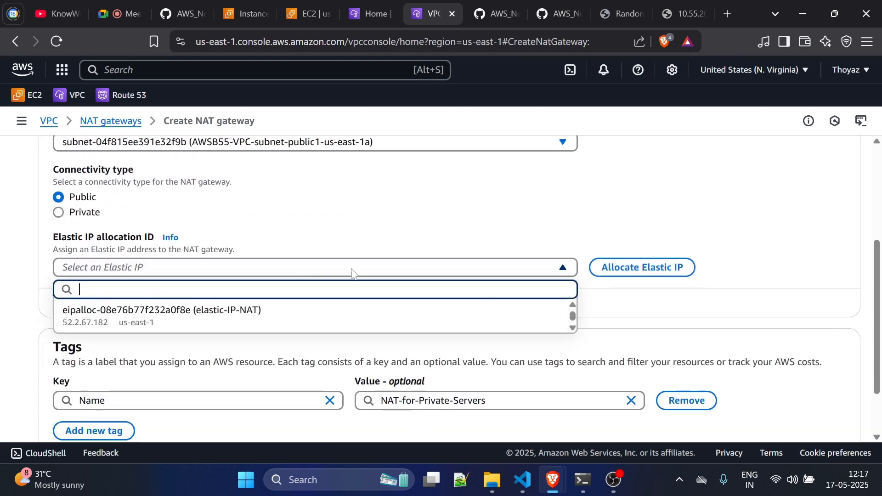
click(232, 312)
Step: Review the NAT gateway settings and create the NAT-for-Private-Servers gateway
scroll(237, 321, down, 1)
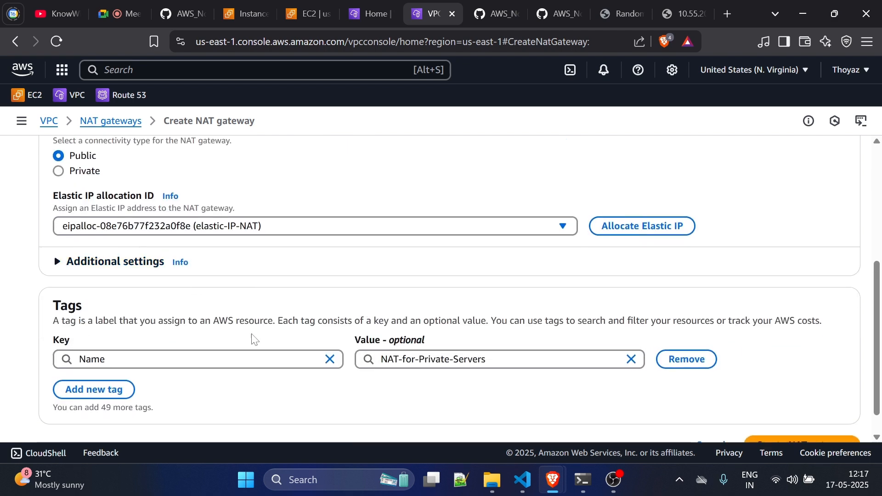
scroll(262, 343, down, 1)
scroll(279, 349, up, 6)
scroll(279, 349, down, 3)
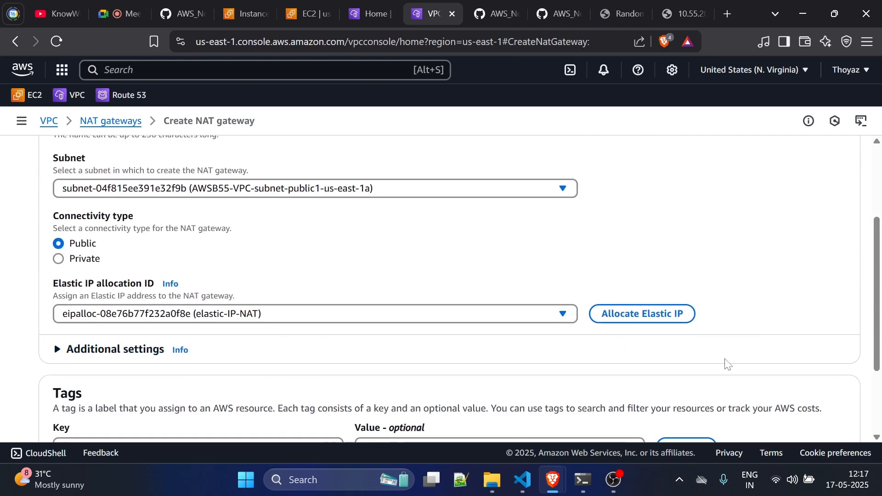
scroll(726, 362, down, 3)
click(816, 417)
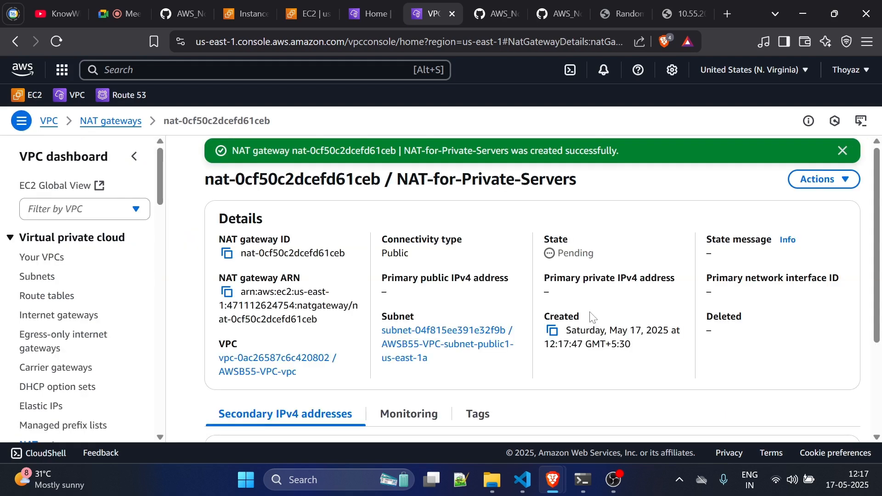
Step: Check the new NAT gateway's details and the private route table's connections in the notes' network diagram
scroll(532, 324, down, 3)
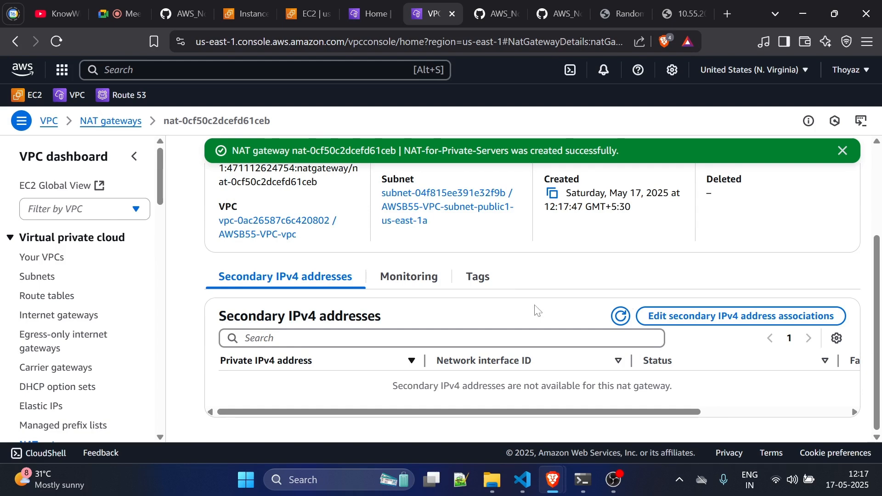
scroll(453, 273, up, 2)
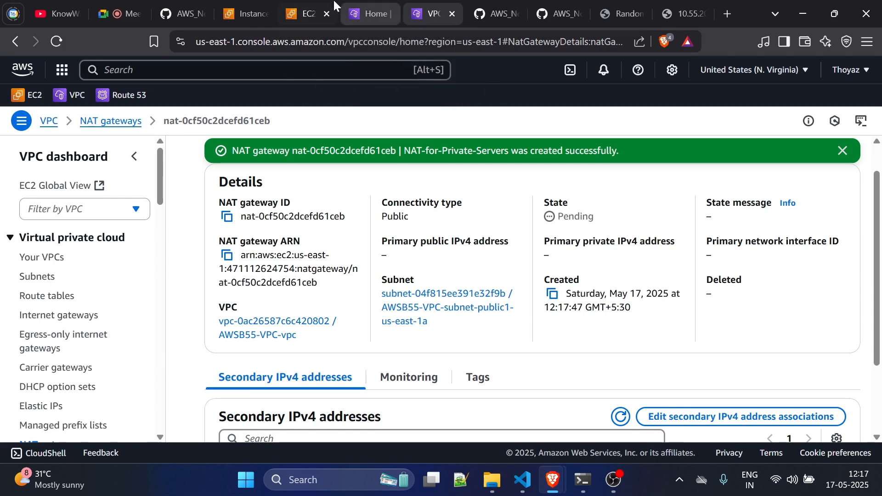
click(496, 6)
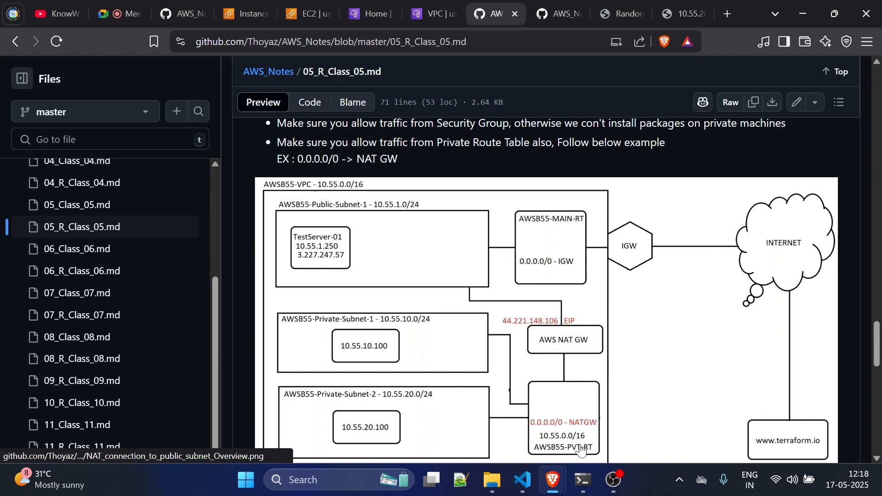
scroll(588, 435, down, 1)
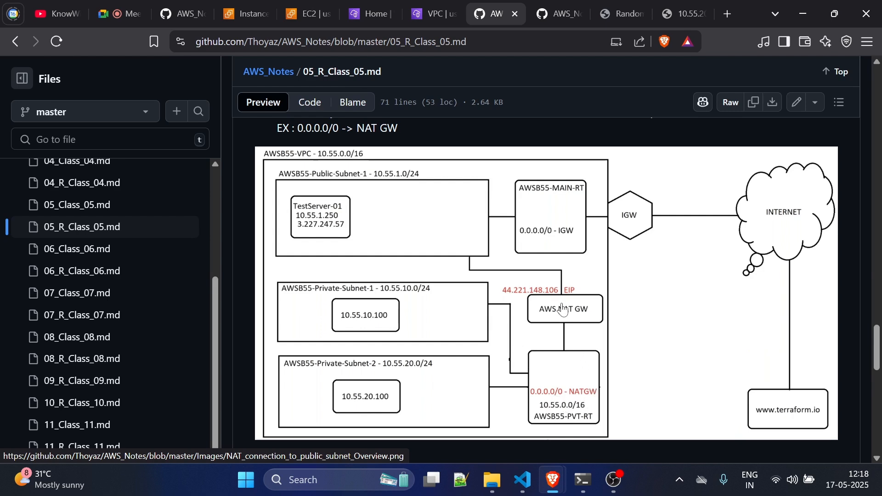
scroll(533, 344, down, 5)
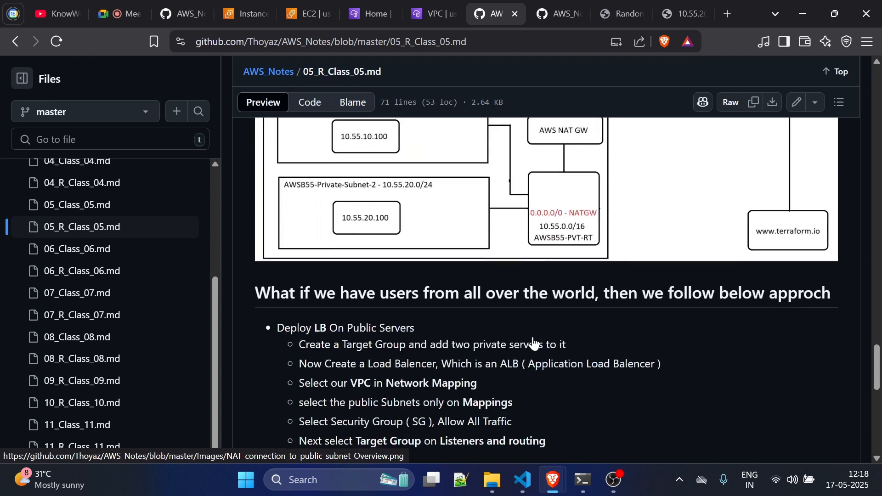
scroll(533, 343, up, 5)
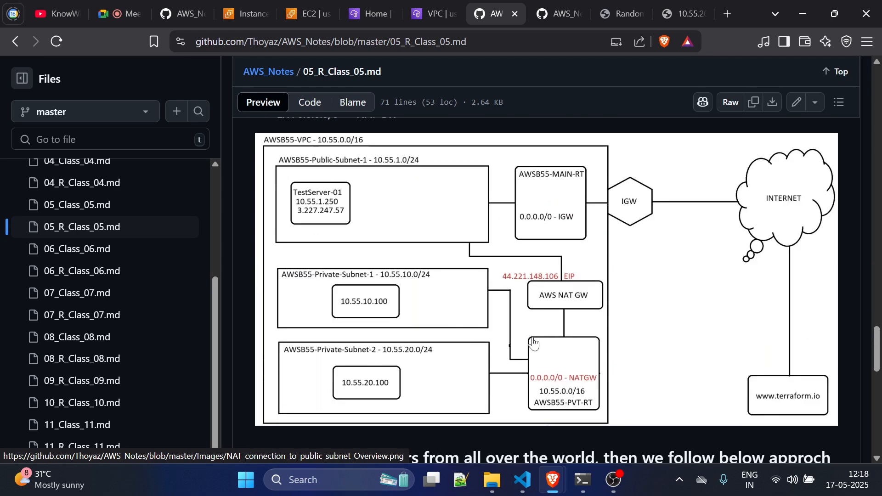
Step: Open the RT-Private-Servers route table from the VPC route tables and start editing its routes
click(428, 6)
click(368, 13)
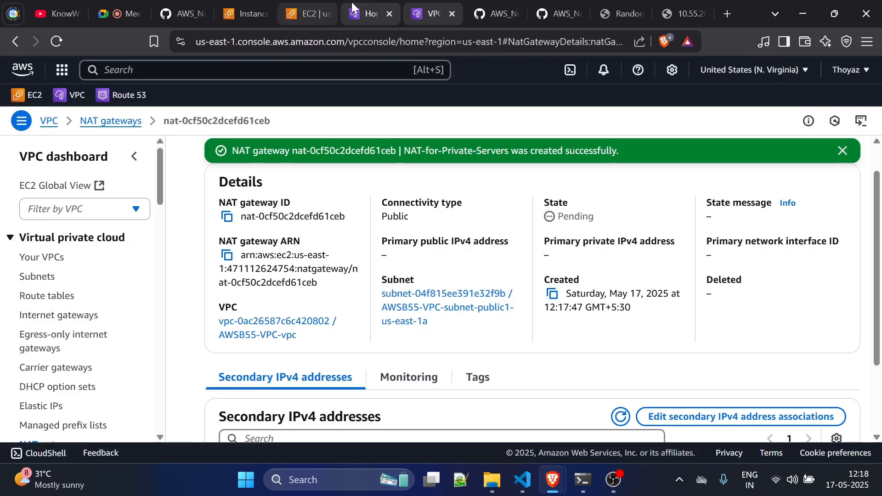
scroll(113, 283, up, 3)
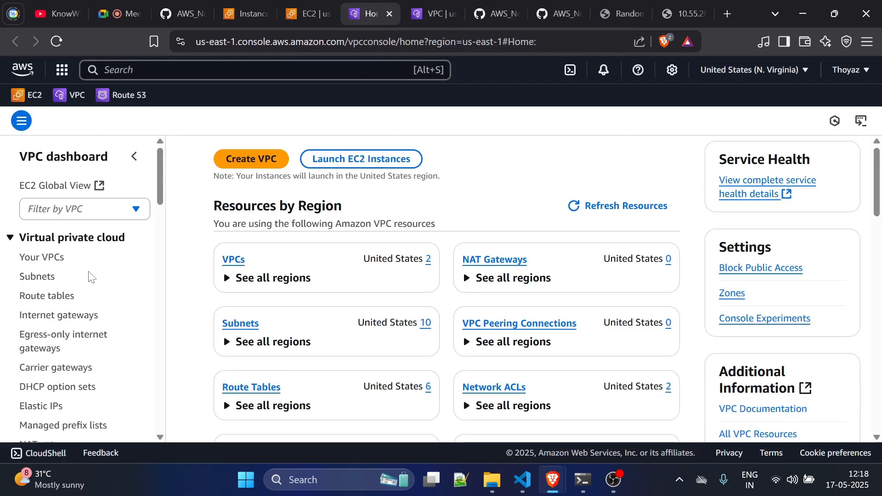
click(49, 297)
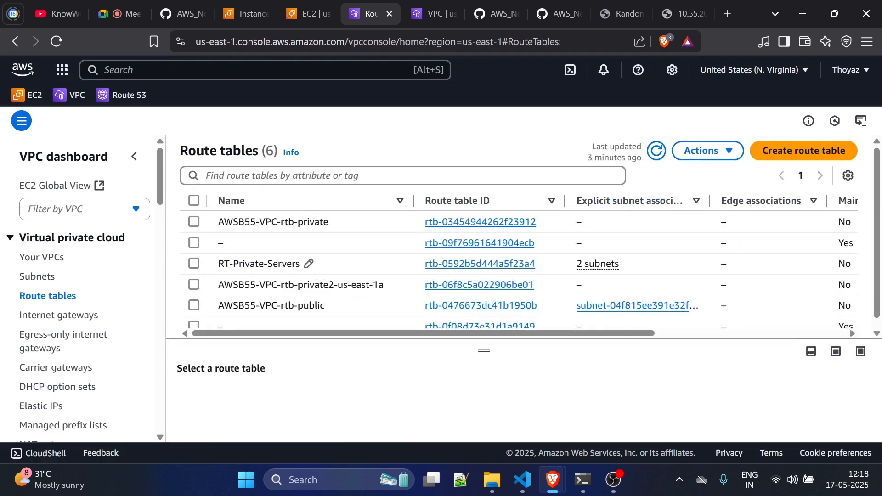
click(480, 263)
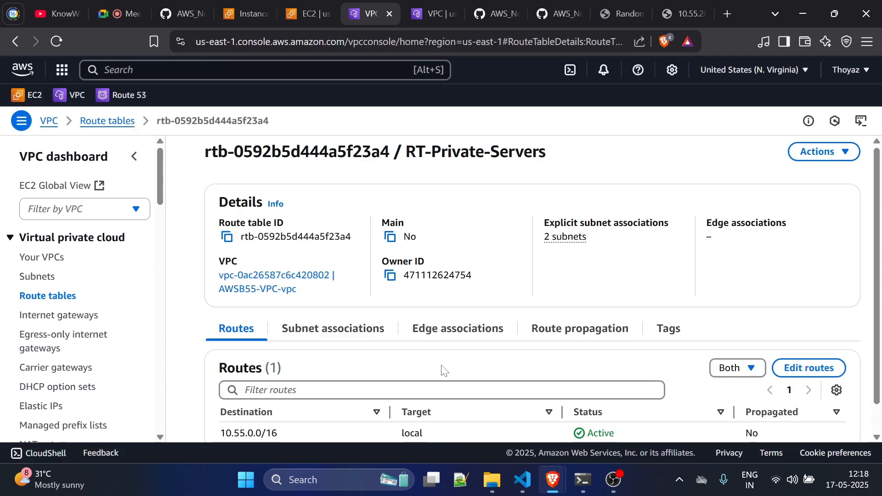
scroll(443, 371, down, 1)
click(799, 337)
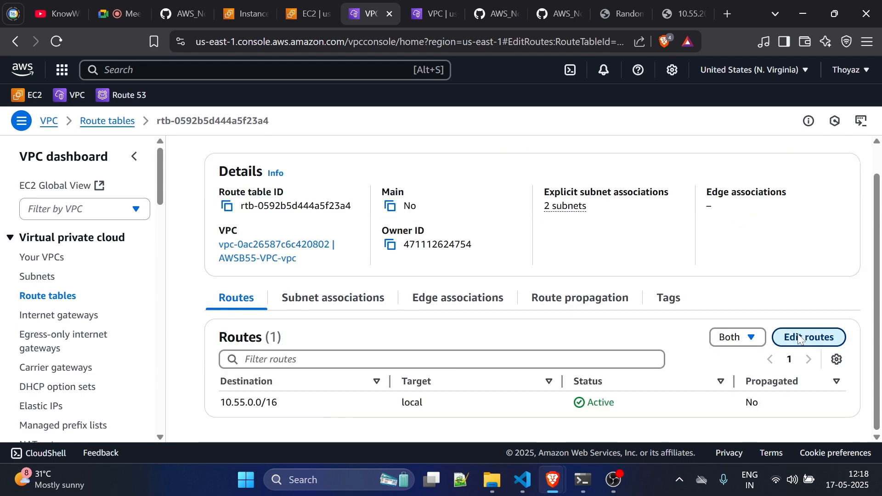
Step: Add a route with destination 10.55.10.0/24, checking the private subnet's address range in the notes diagram
click(89, 279)
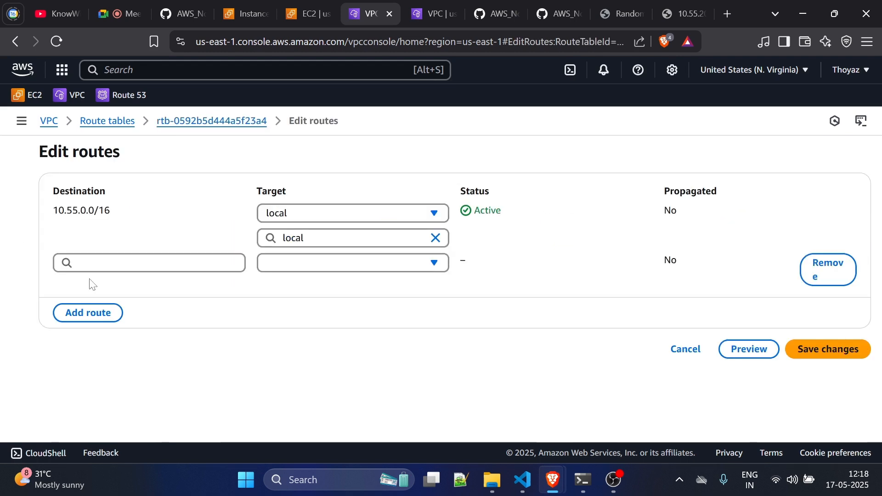
click(149, 264)
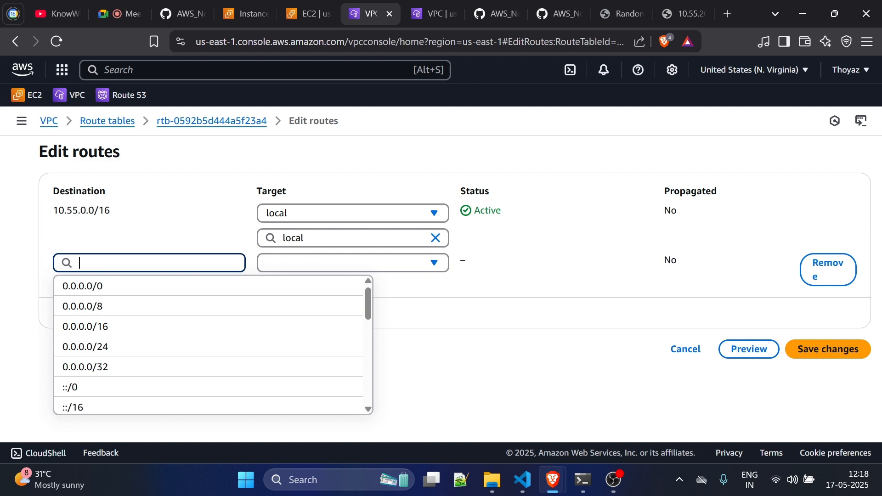
text(10)
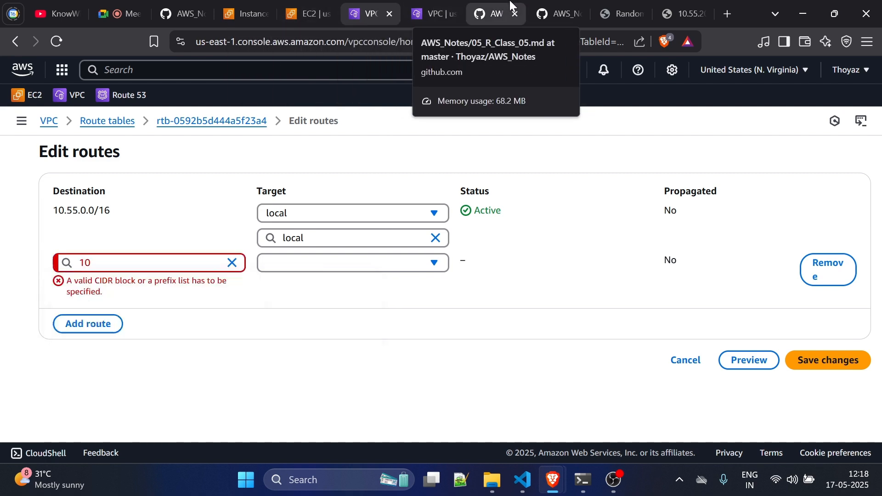
click(505, 9)
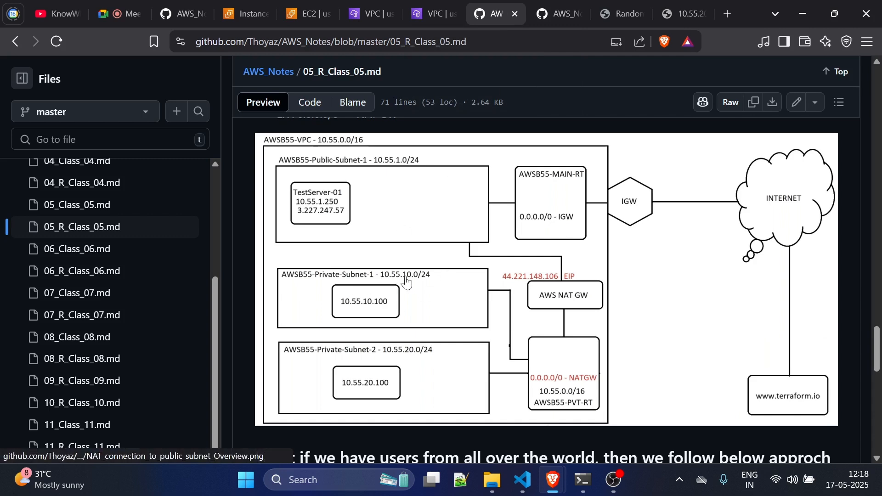
click(428, 1)
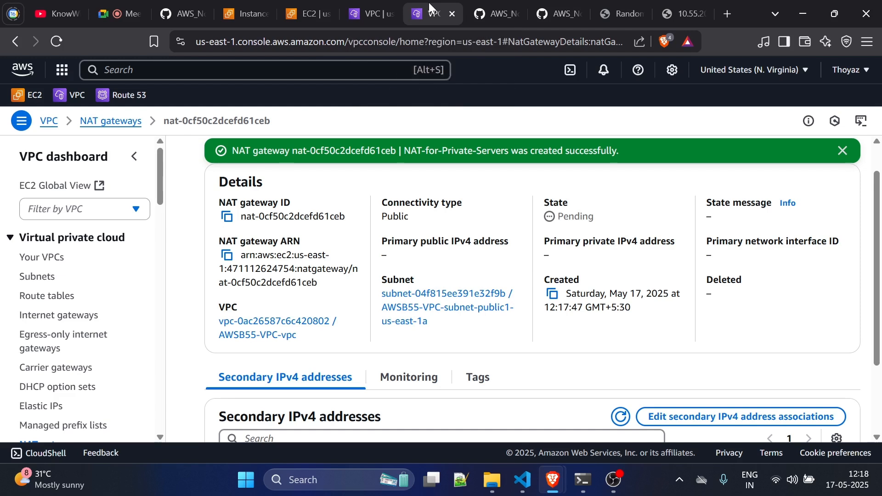
click(346, 4)
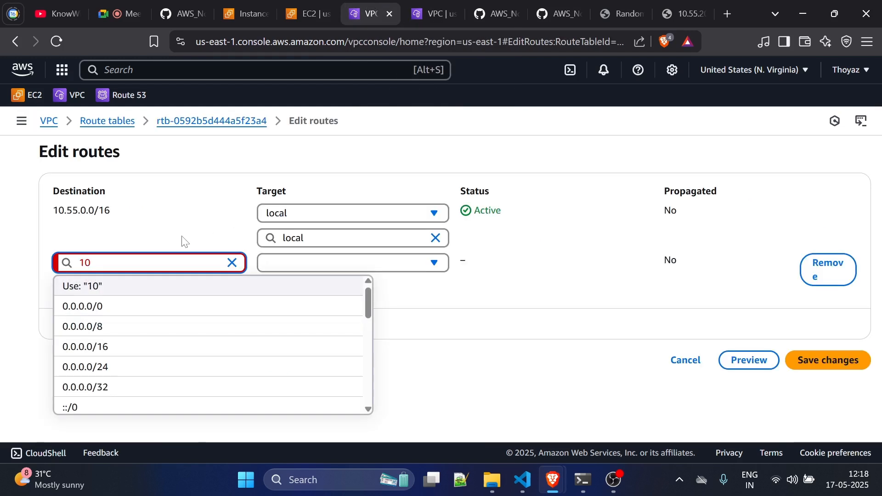
text(.55.10)
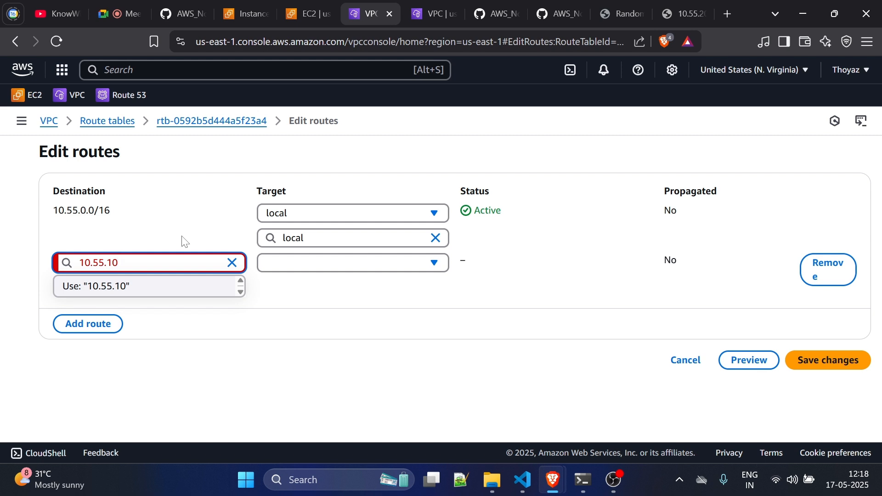
text(.0/24)
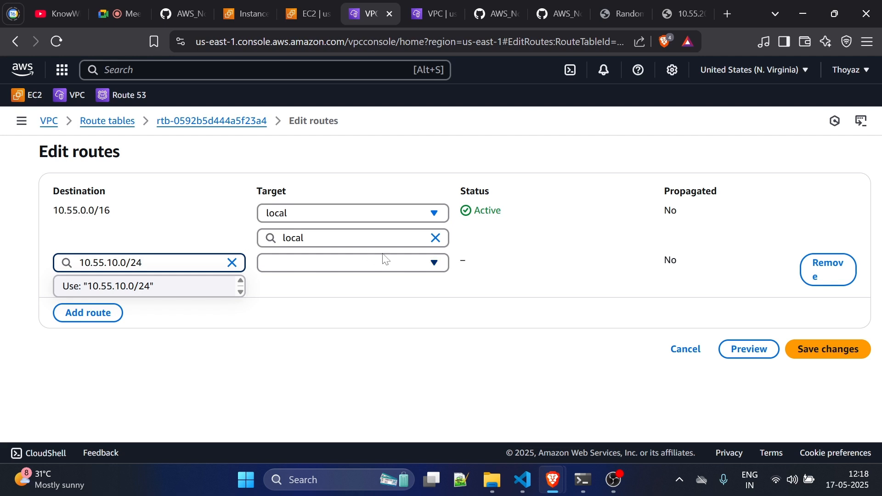
Step: Set the 10.55.10.0/24 route's target to the NAT gateway NAT-for-Private-Servers
click(334, 269)
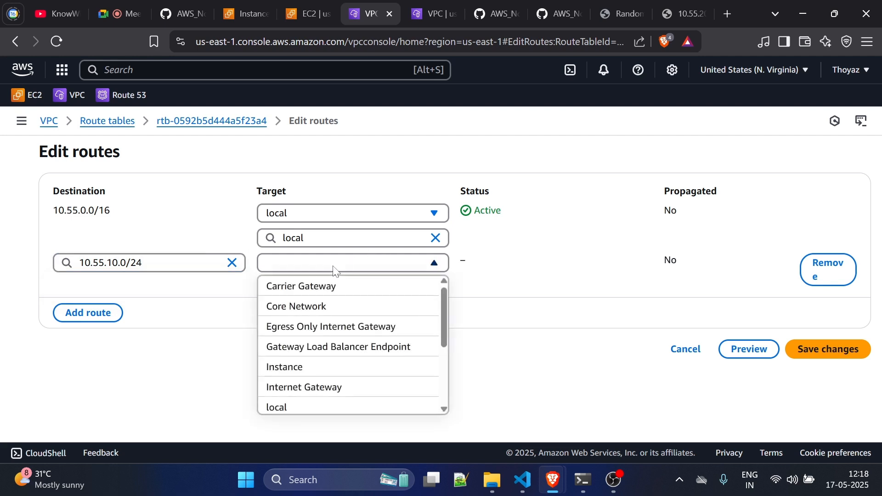
scroll(374, 353, down, 3)
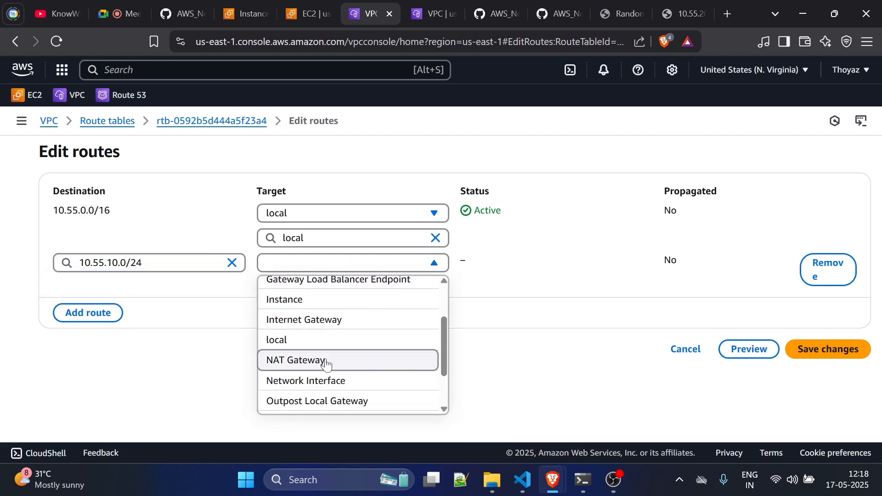
click(327, 362)
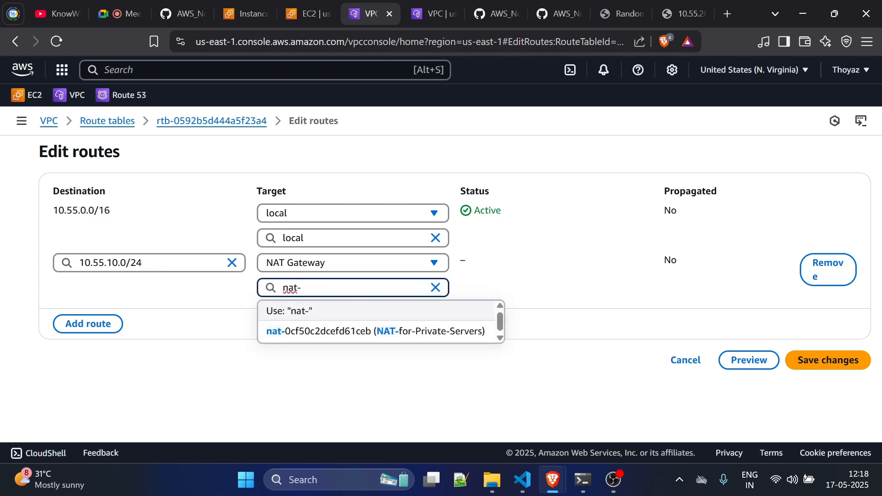
click(375, 337)
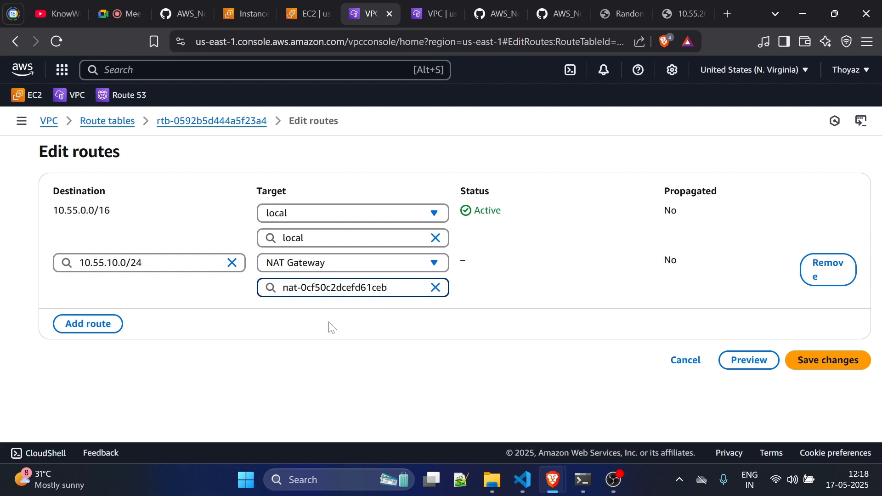
Step: Add a route for 10.55.20.0/24 targeting the NAT-for-Private-Servers gateway and save the route changes
click(88, 324)
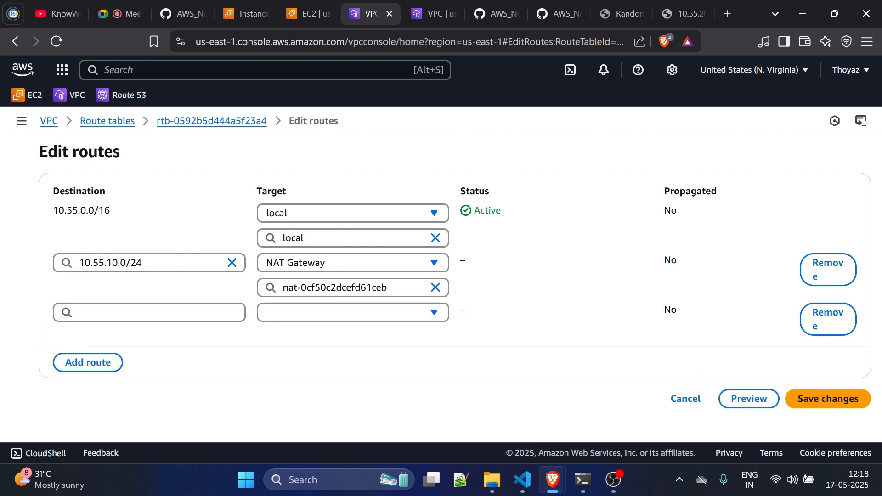
text(10.)
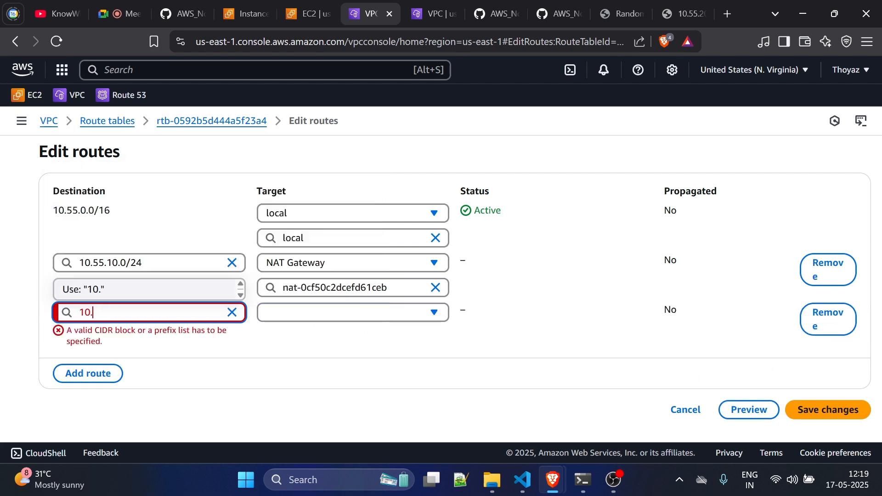
text(55.20.0/24)
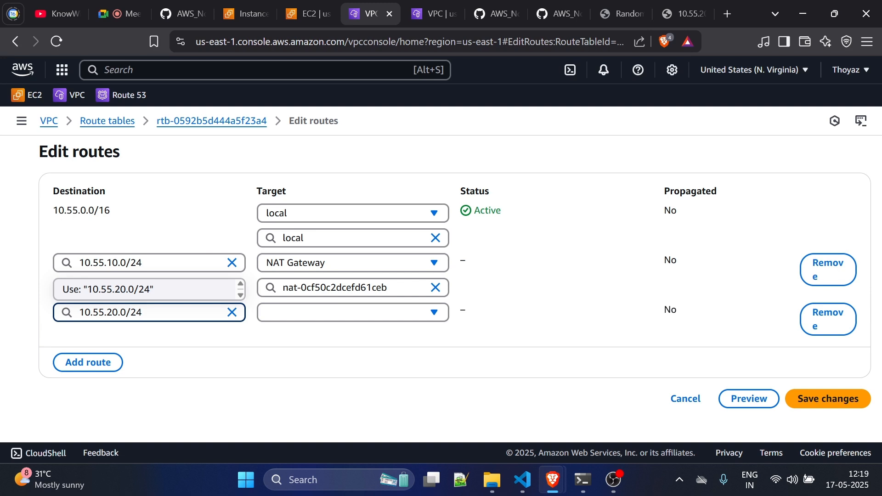
click(288, 316)
scroll(354, 266, down, 2)
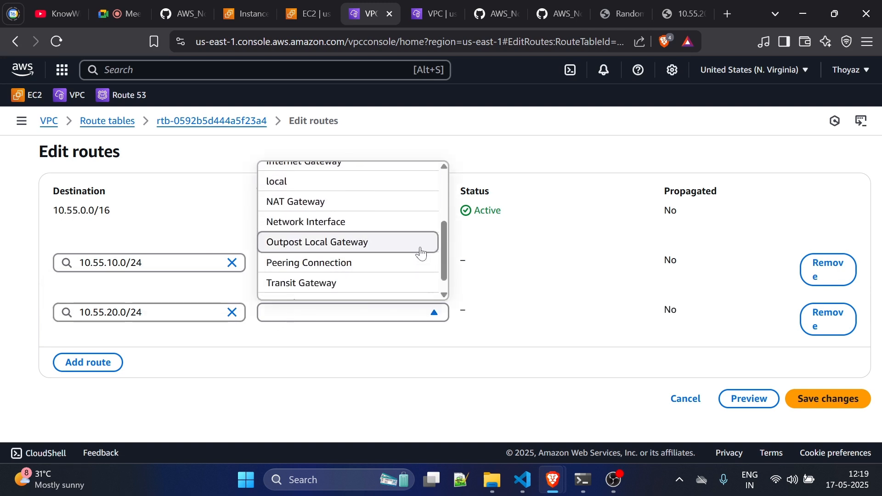
click(353, 203)
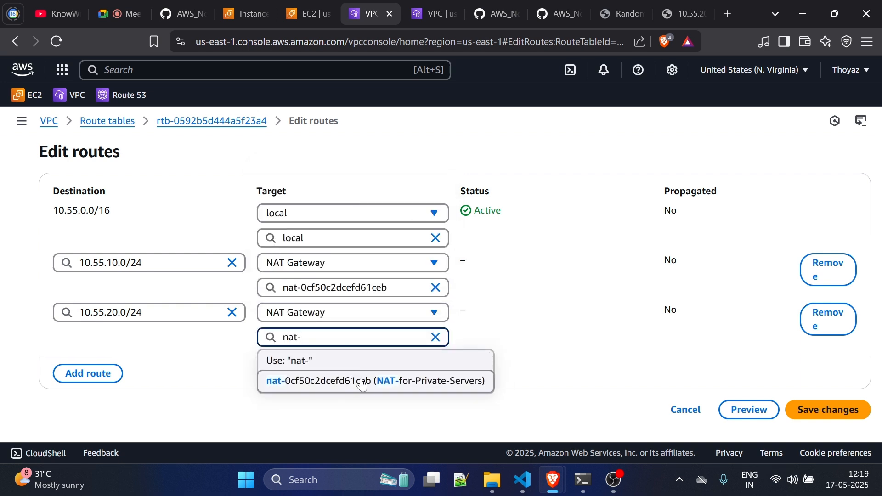
click(361, 381)
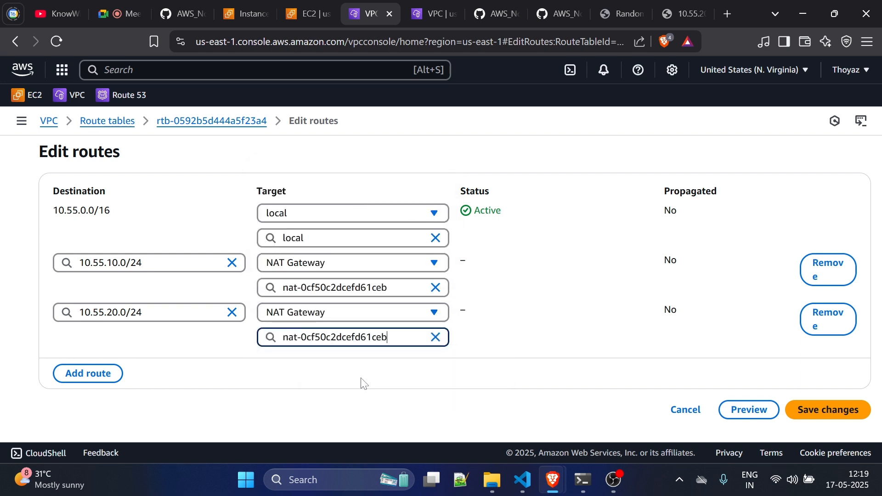
click(845, 410)
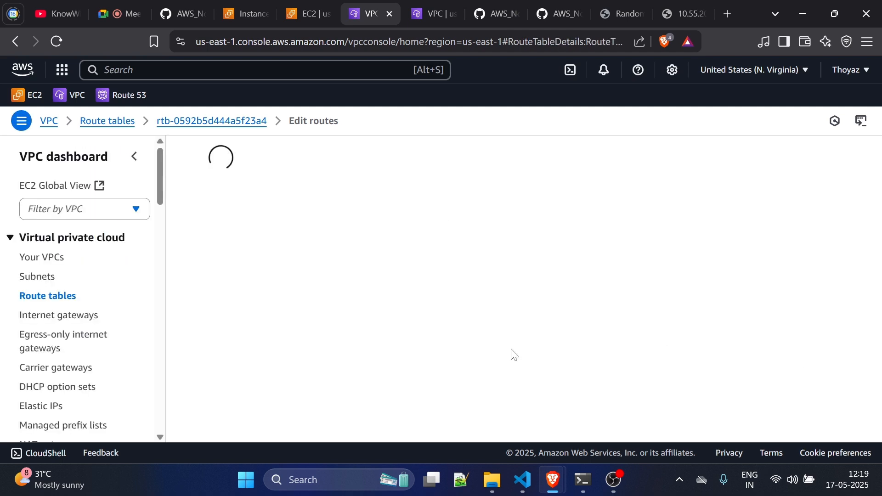
scroll(517, 304, up, 2)
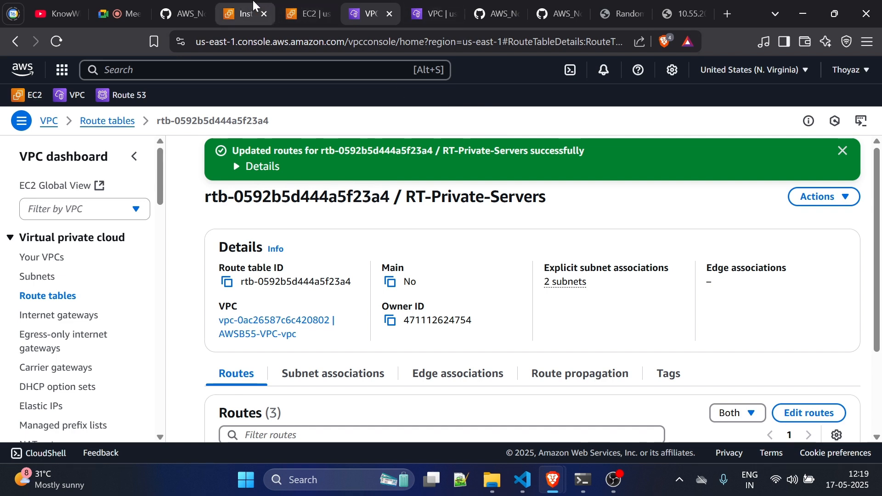
Step: Refresh the EC2 instances list and copy the public IPv4 address of Public-Server-01
click(310, 8)
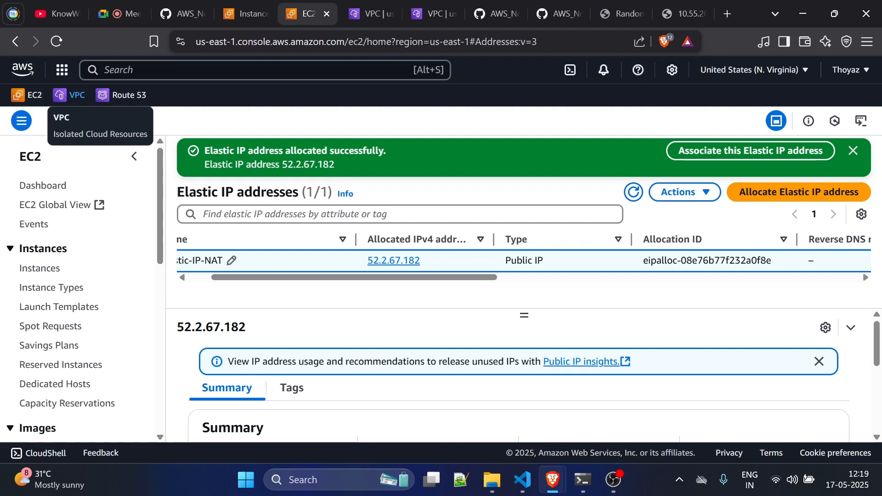
click(248, 10)
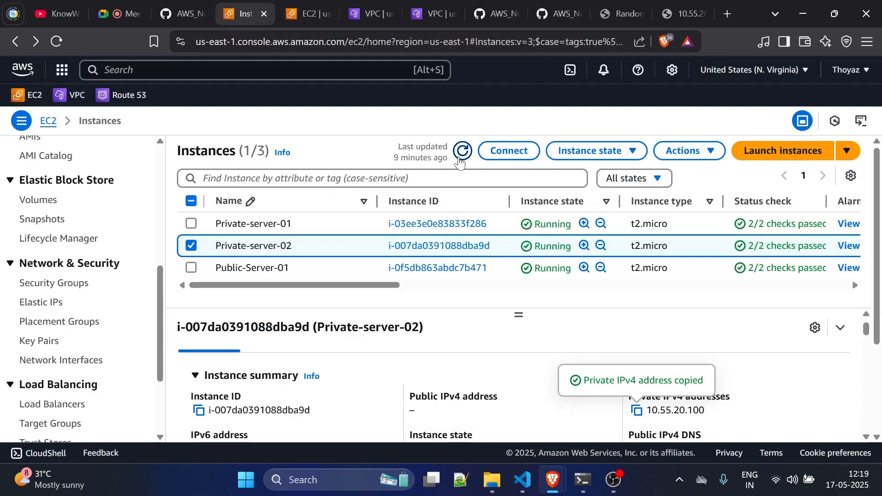
click(463, 151)
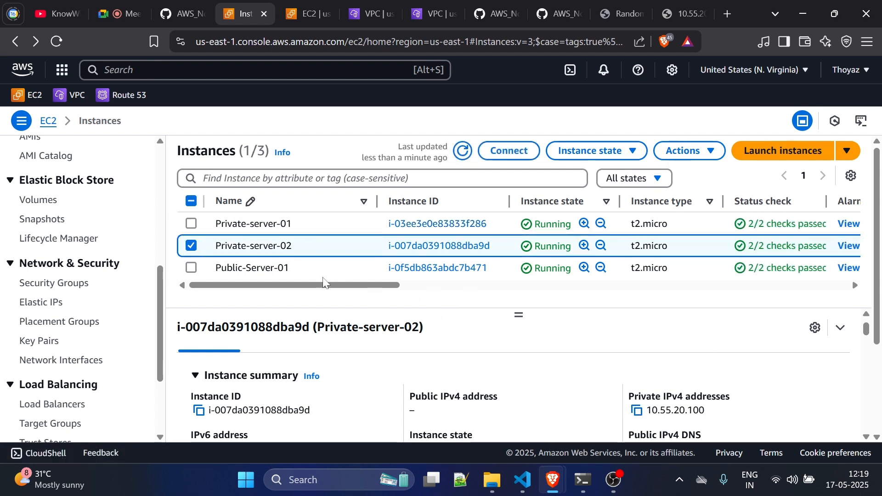
click(192, 247)
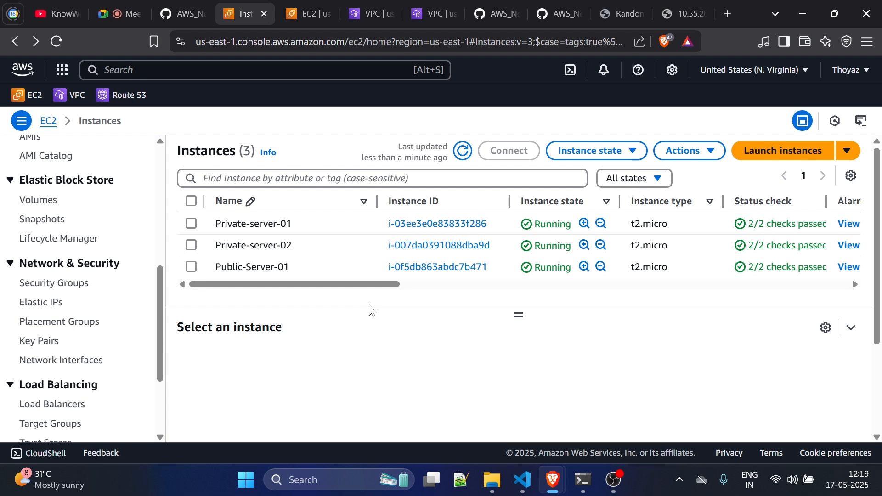
click(192, 267)
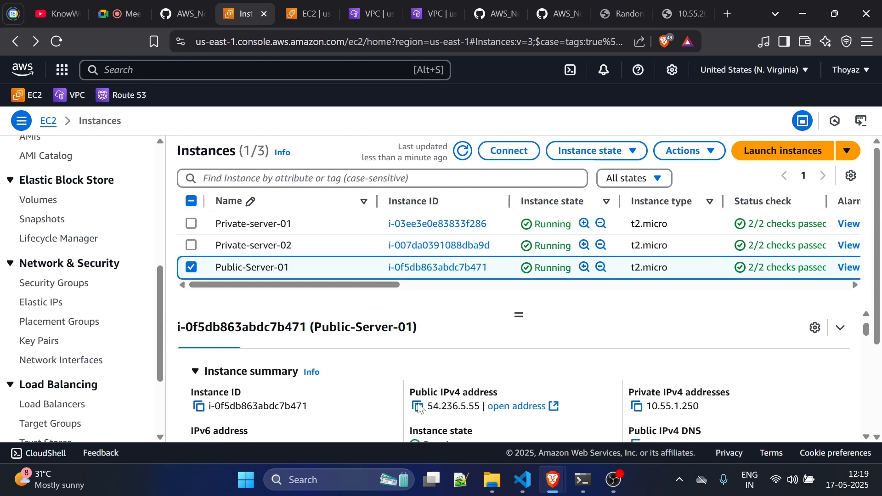
click(417, 406)
Step: Clear the Windows PowerShell terminal, then switch back to the browser and review the NAT path in the notes' network diagram
mouse_move(584, 491)
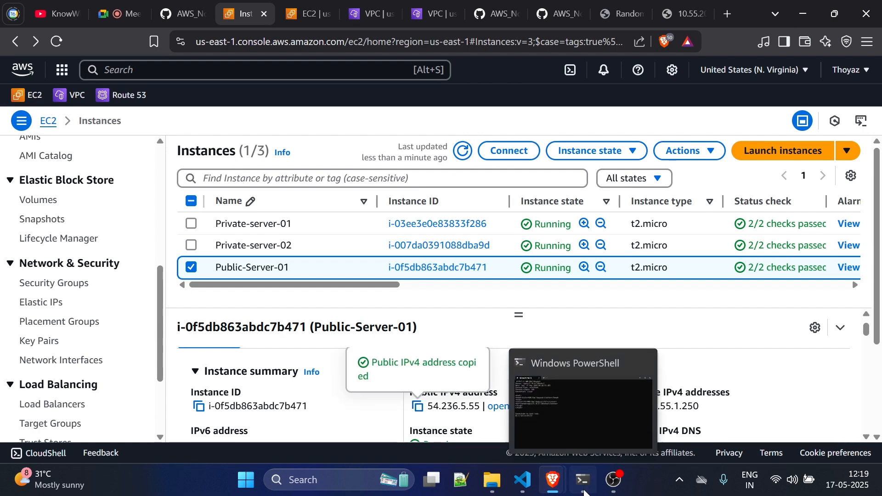
click(627, 379)
text(cle)
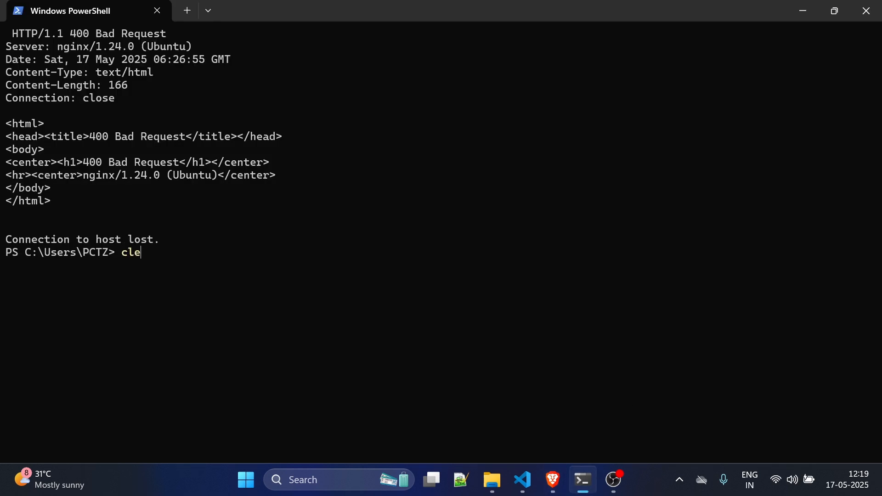
key(Return)
key(Return)
key(alt+Tab)
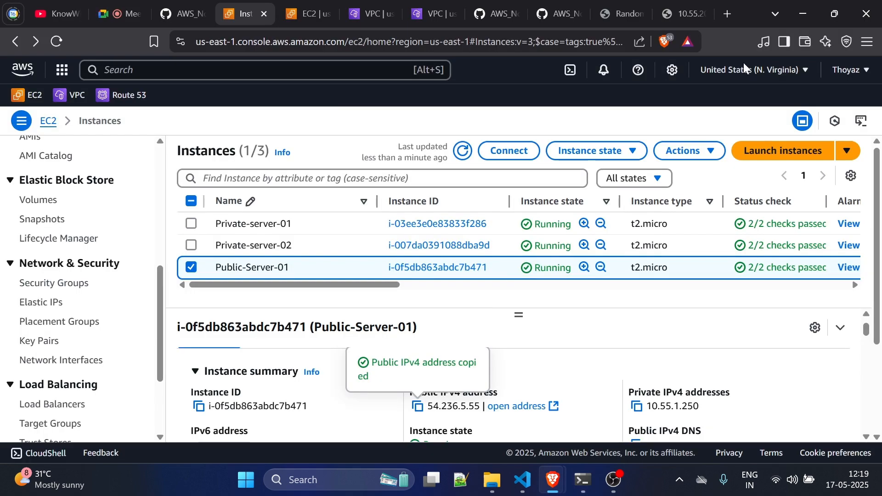
click(500, 5)
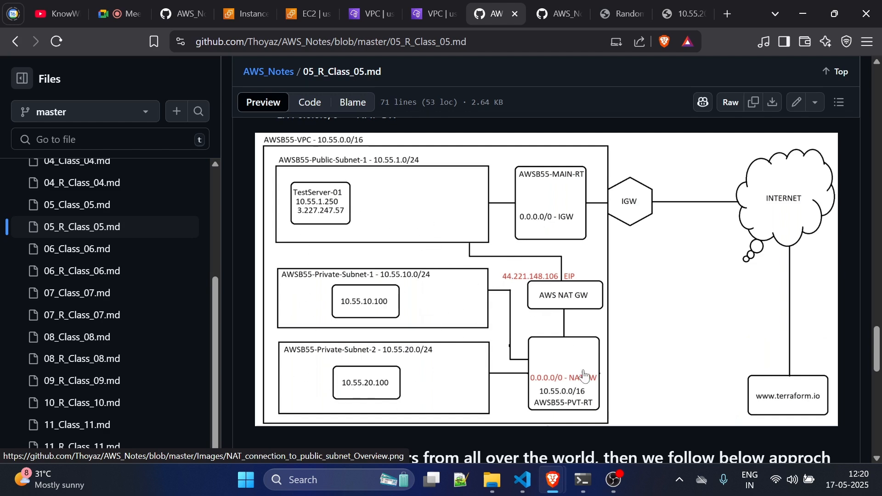
Step: Switch to PowerShell, change to the Desktop\TZ_YT folder and clear the terminal
click(581, 489)
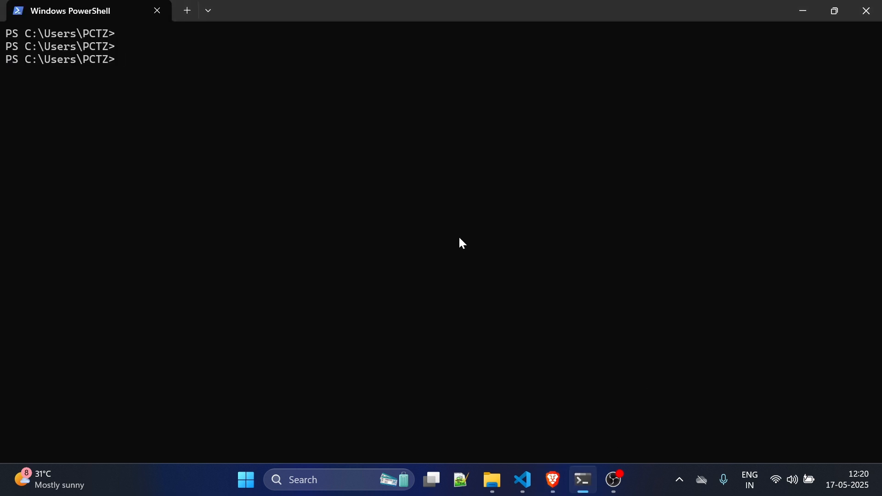
text(cd ~/Des)
key(Tab)
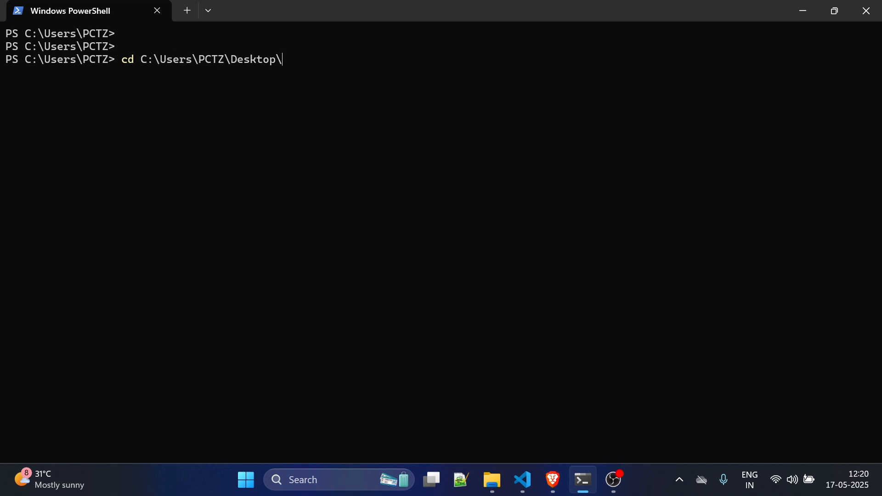
text(TZ\)
key(Tab)
key(Return)
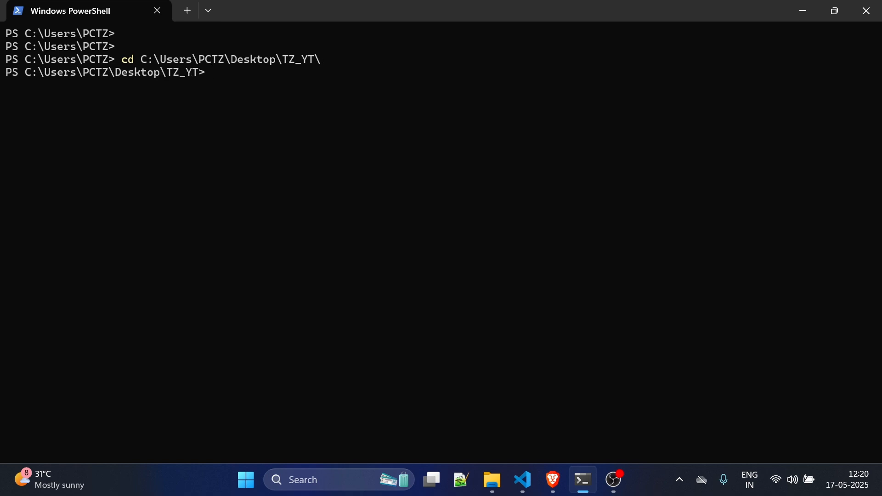
text(cls)
key(Return)
key(Return)
text(ssh)
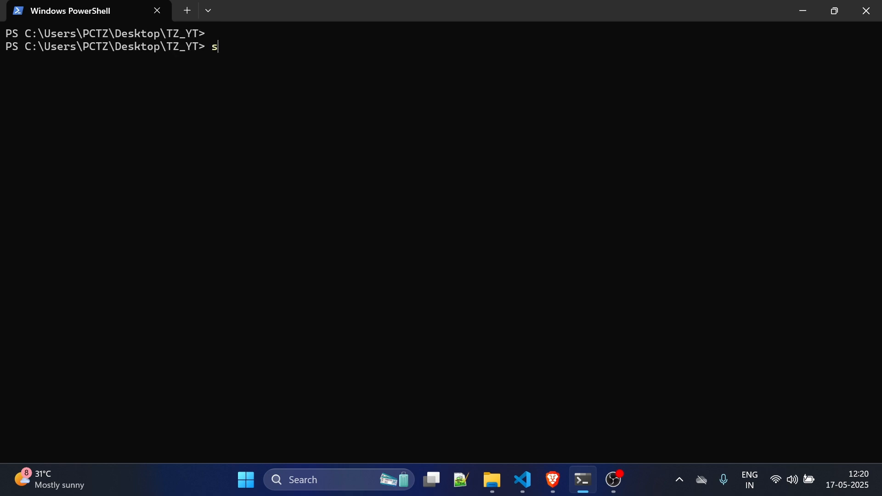
text( -i .\)
text(AWS)
key(Tab)
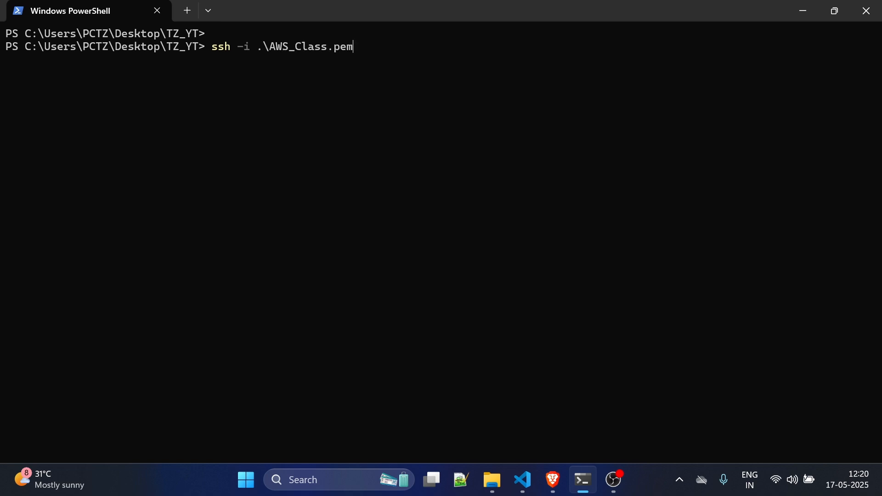
text(ubuntu@)
key(ctrl+v)
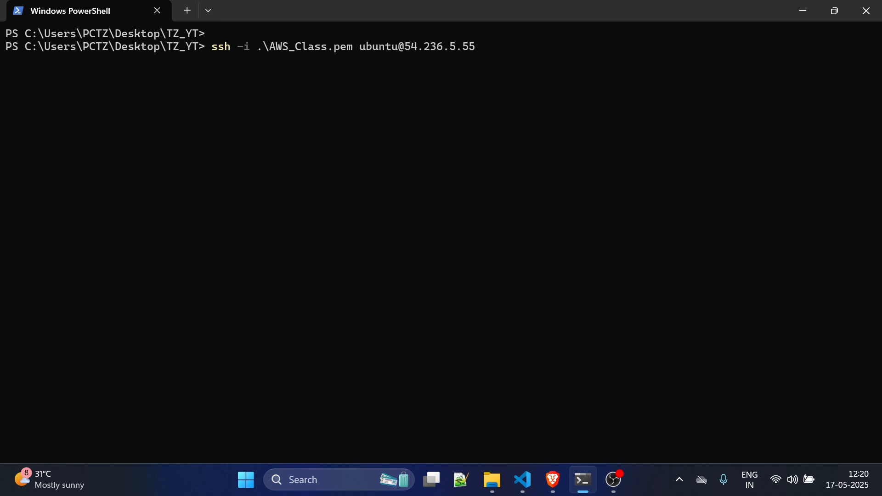
key(Return)
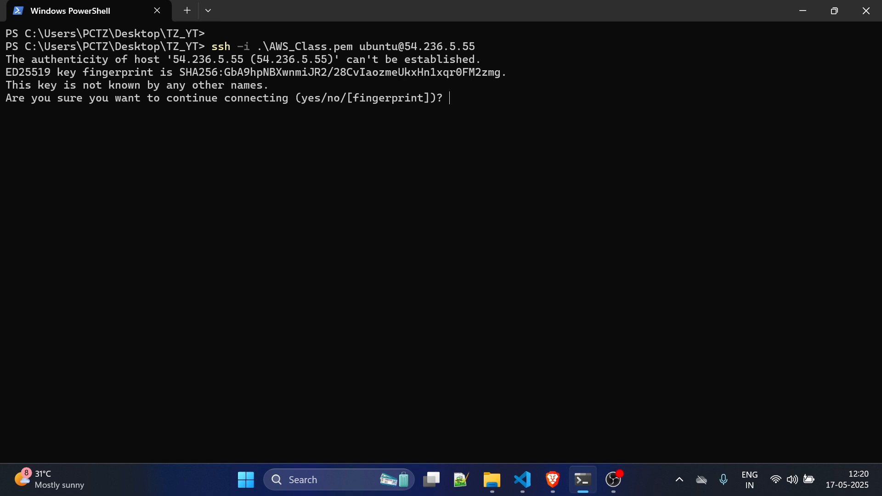
text(yes)
key(Return)
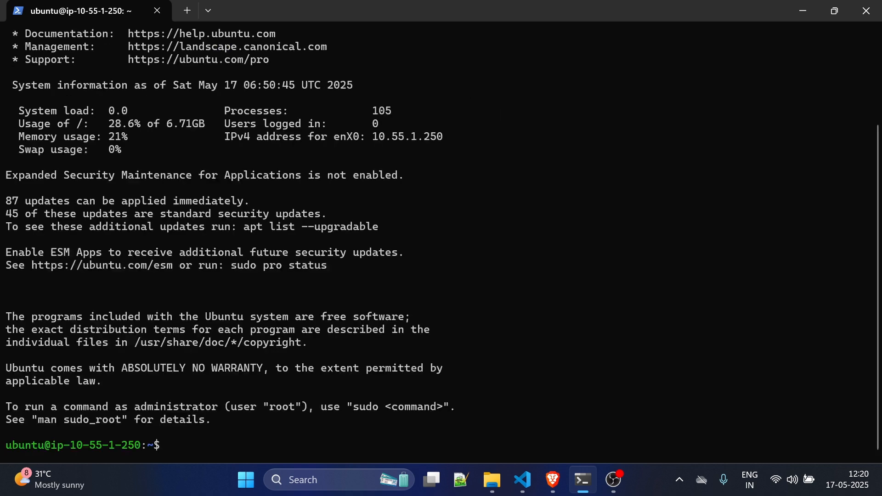
Step: Clear the public server's terminal and check the private servers' addresses in the notes' network diagram
text(clear)
key(Return)
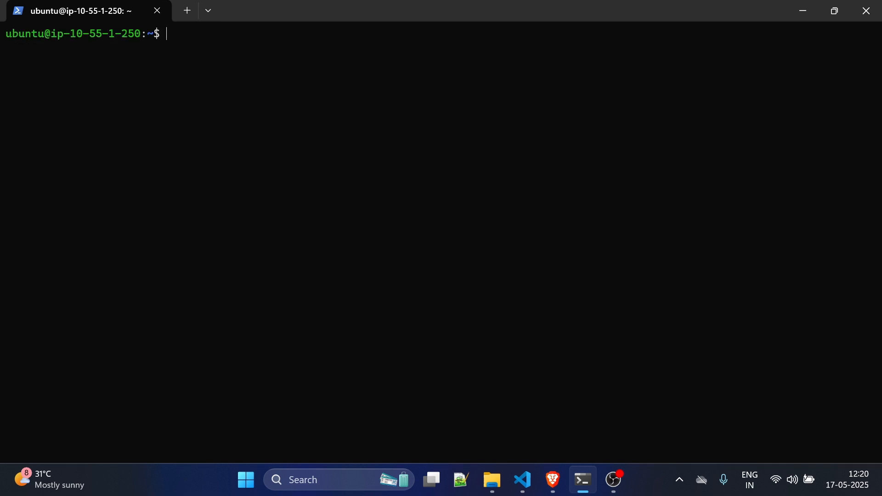
key(Return)
key(Return)
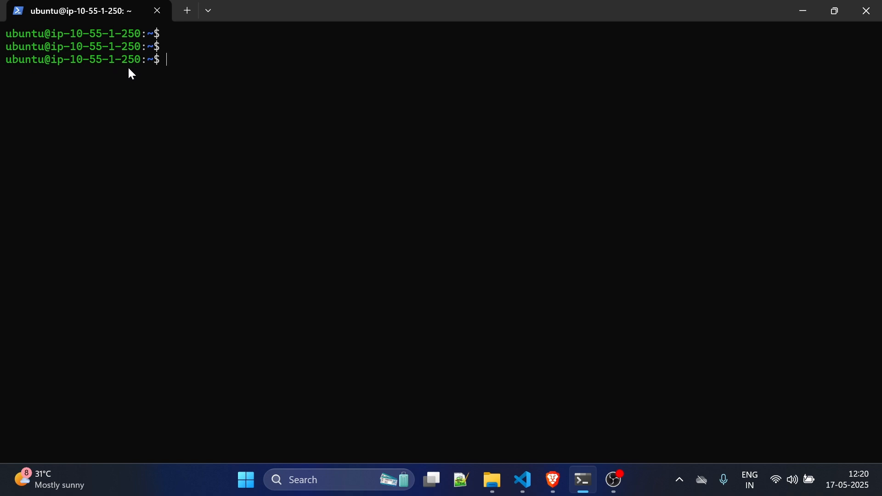
key(alt+Tab)
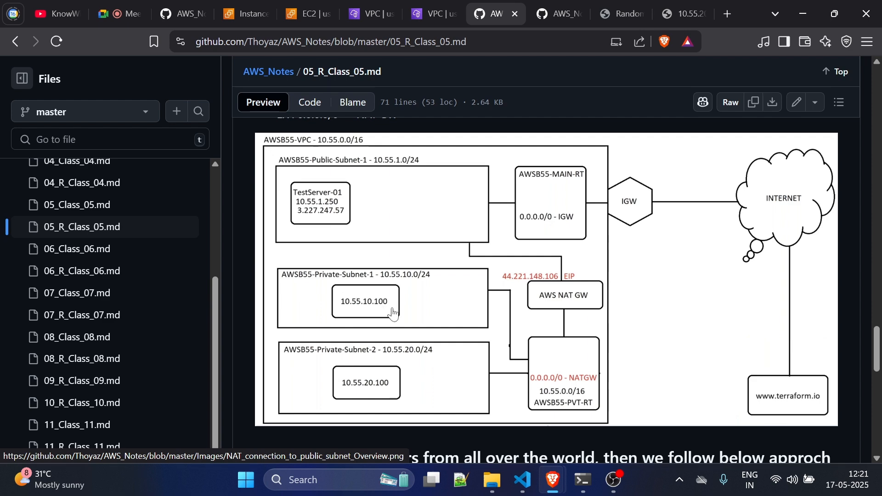
key(alt+Tab)
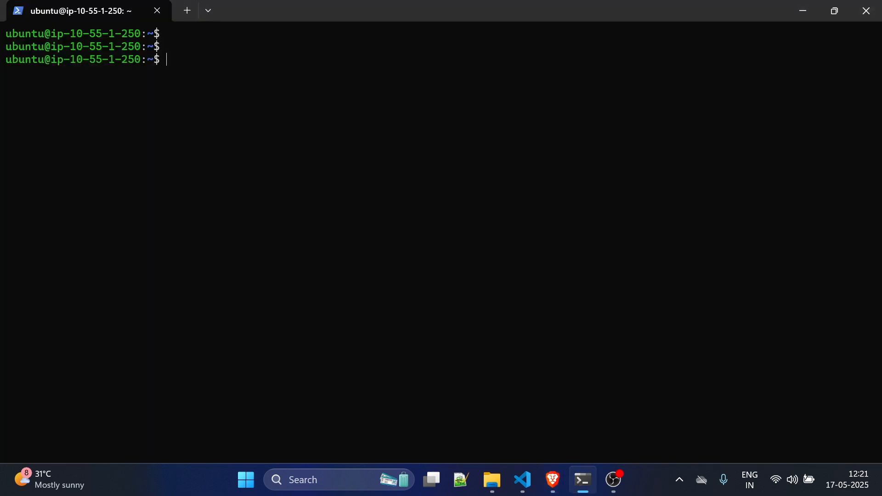
Step: Create a new file named key.pem in vi on the public server
text(ssh)
key(BackSpace)
key(BackSpace)
text(v)
key(BackSpace)
text(vi key.pem)
key(Return)
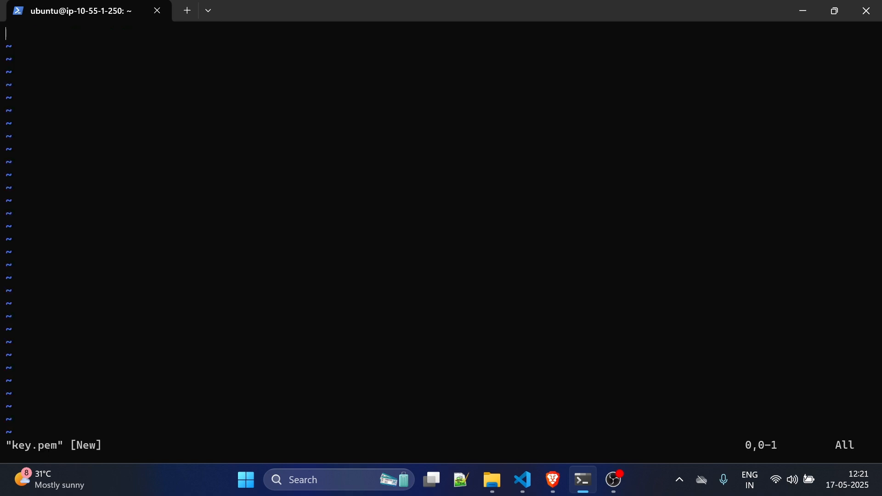
Step: Open AWS_Class.pem from the TZ_YT folder in another app once, copy its private key into key.pem on the public server, and save
click(492, 481)
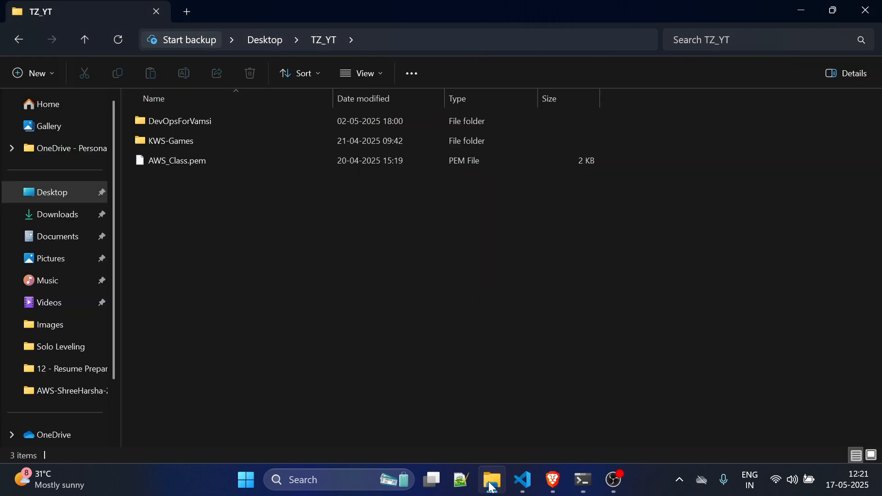
click(250, 163)
double_click(249, 162)
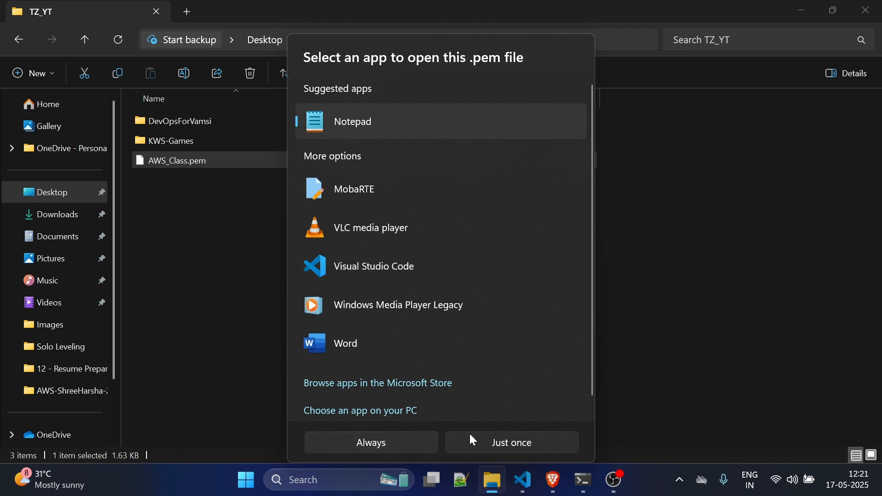
click(492, 442)
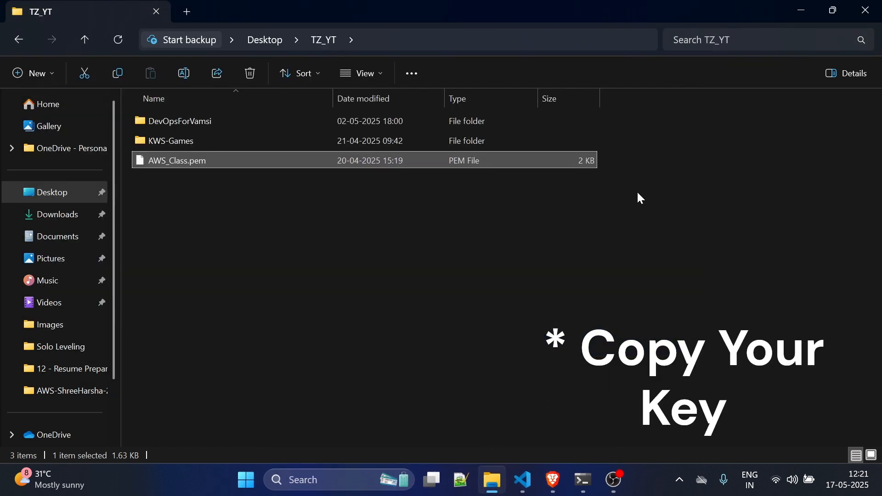
key(alt+Tab)
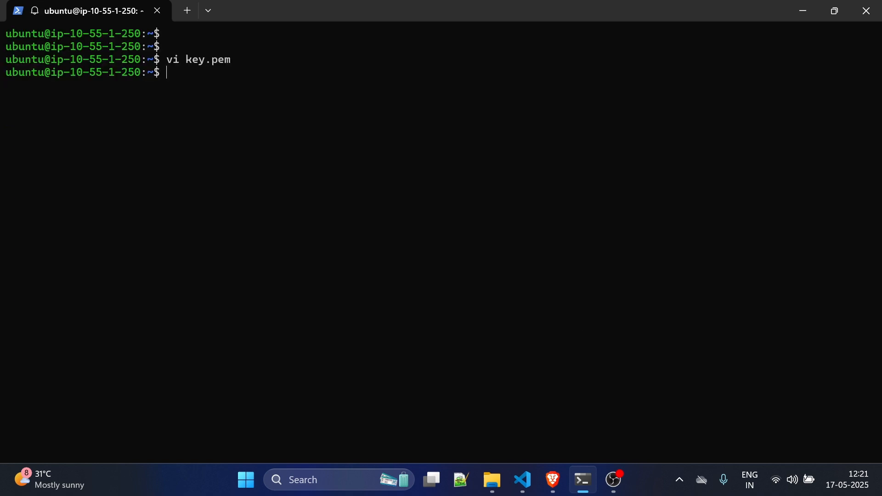
Step: List the public server's home directory with ls and ls -all and examine the permissions of key.pem
key(Return)
text(ls)
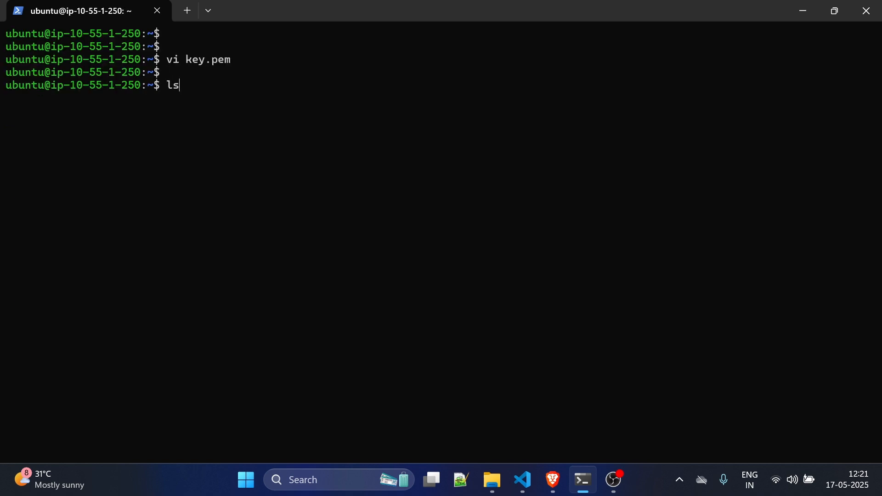
key(Return)
key(Return)
text(l)
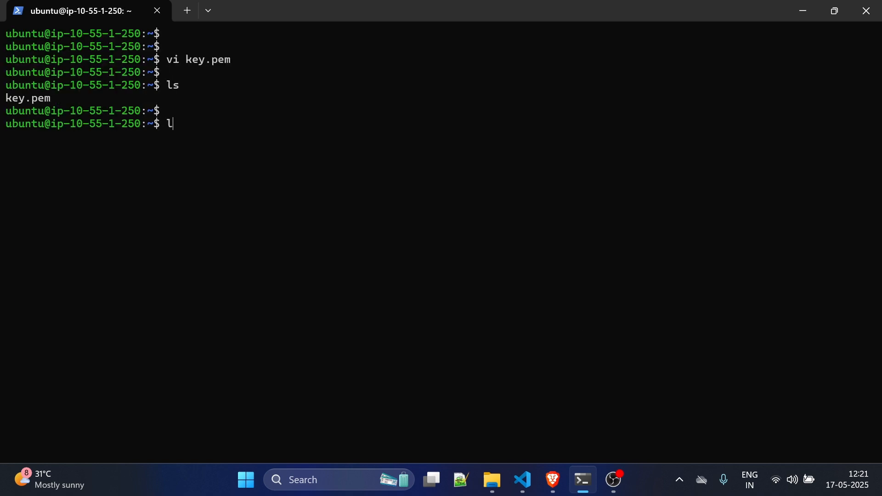
text(s -all)
key(Return)
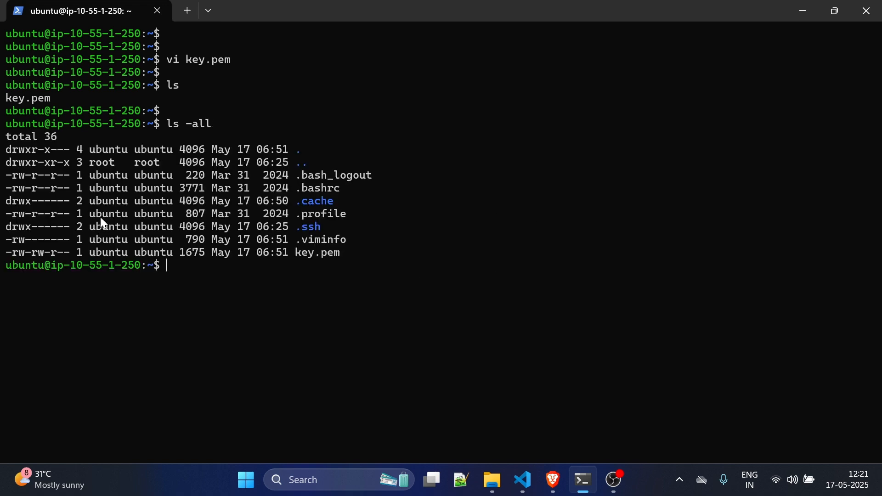
drag(340, 253, 7, 258)
click(43, 255)
drag(342, 256, 8, 258)
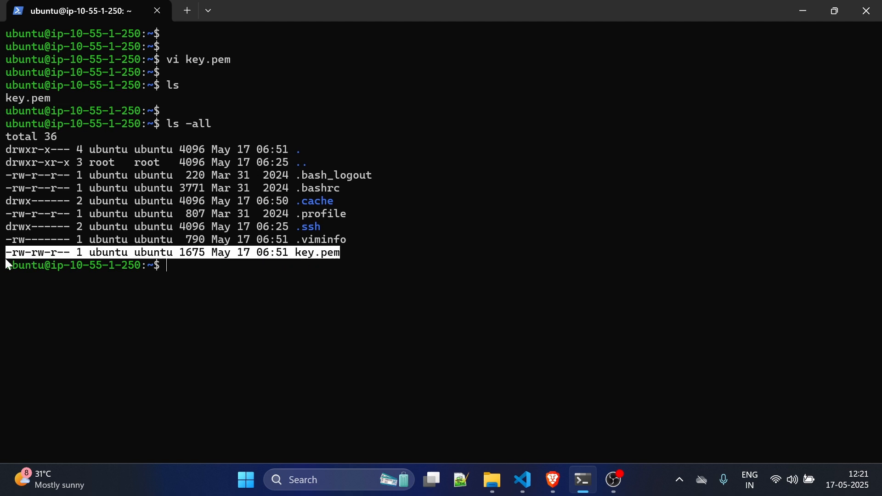
click(200, 283)
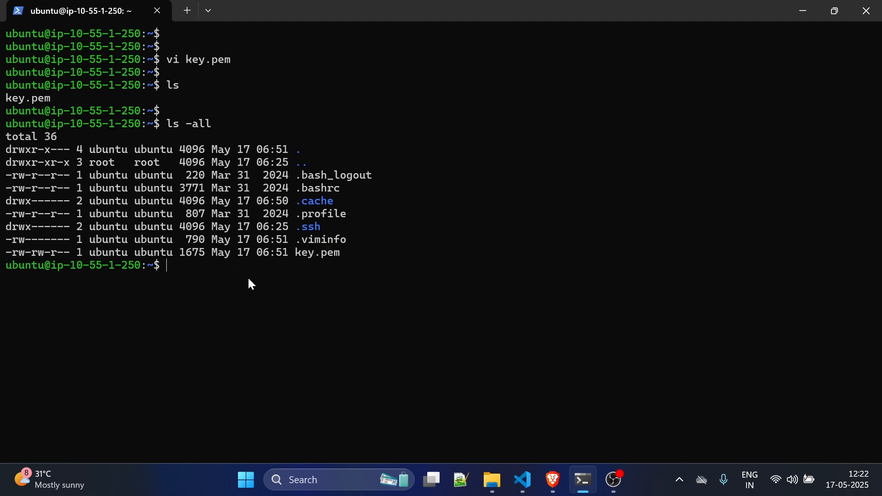
Step: Set the permissions of key.pem to 400 with chmod and clear the terminal
key(Return)
key(Return)
text(ch)
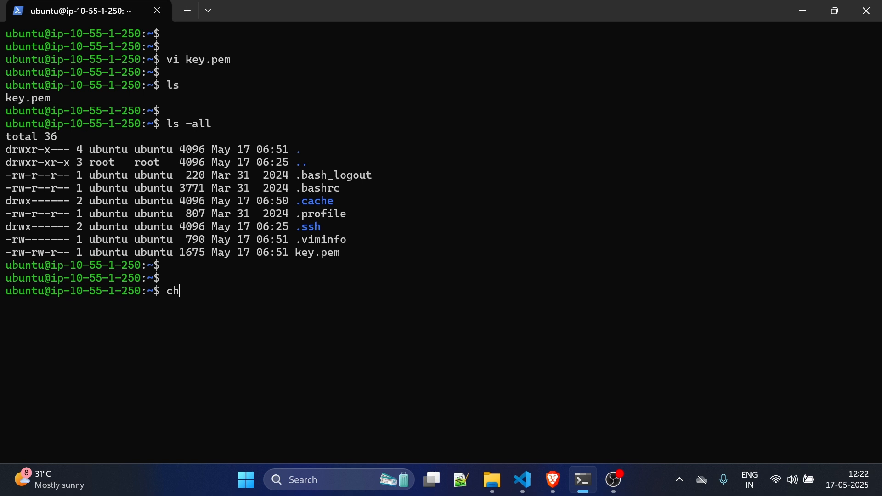
text(mod 400 ke)
key(Tab)
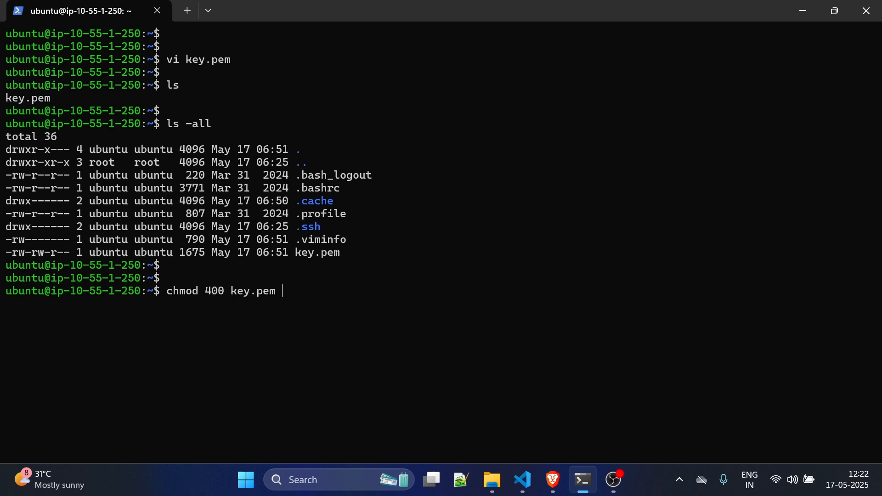
key(Return)
key(Return)
text(clear)
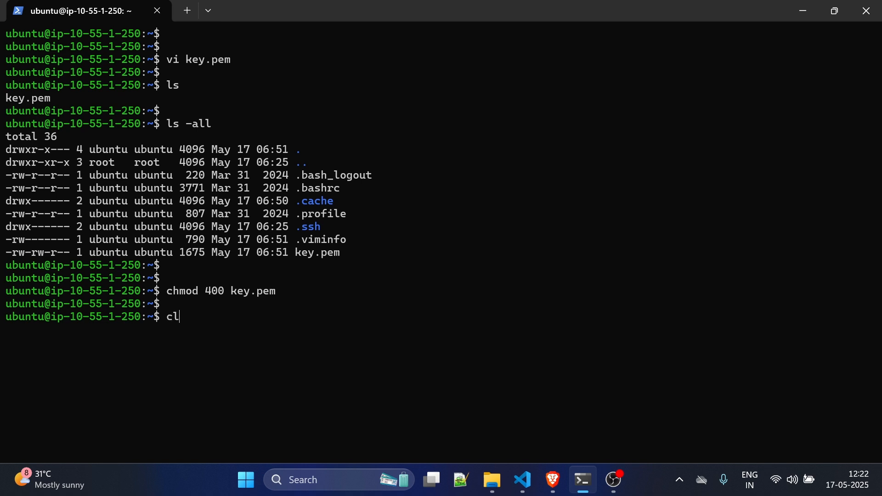
key(Return)
Step: Begin an SSH command on the public server with the key.pem identity file and the ubuntu user, leaving the host blank
key(Return)
text(ssh)
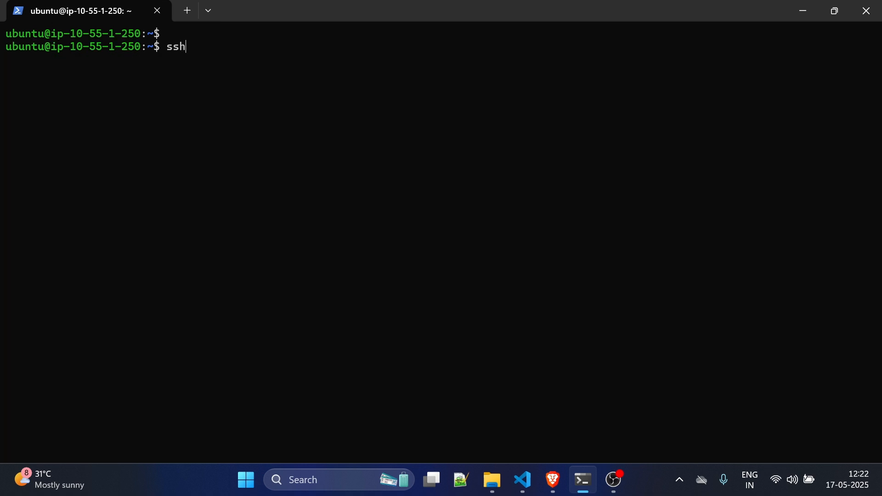
text( i)
key(BackSpace)
text(-i key)
key(Tab)
text(ubuntu)
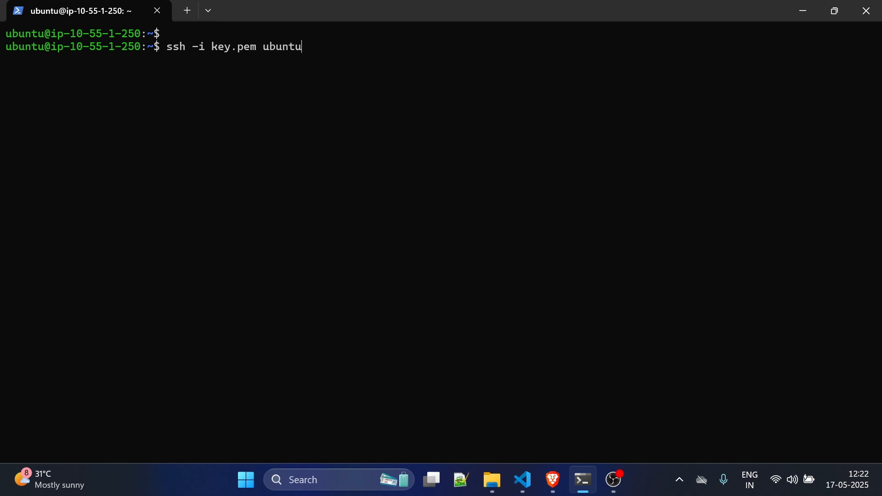
text(@)
Step: Switch to the EC2 Instances page in the browser and copy the private IPv4 address of Private-server-01
key(alt+Tab)
key(alt+Tab)
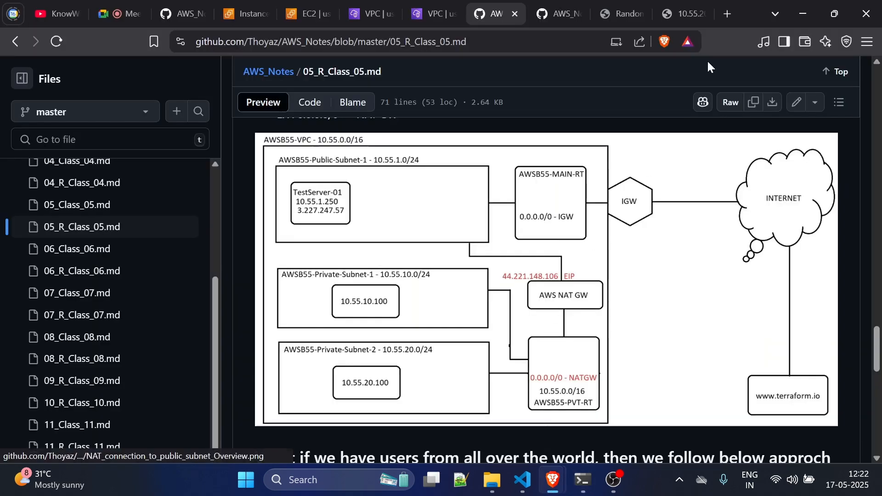
click(312, 9)
click(266, 6)
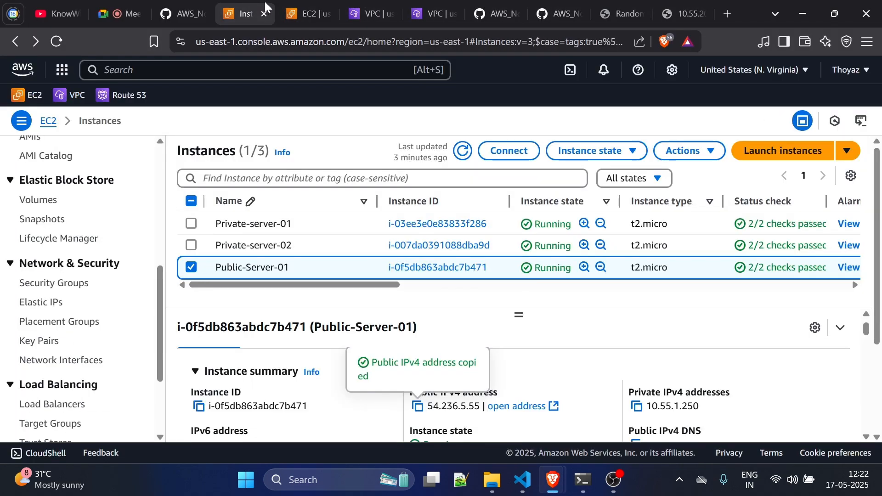
click(191, 267)
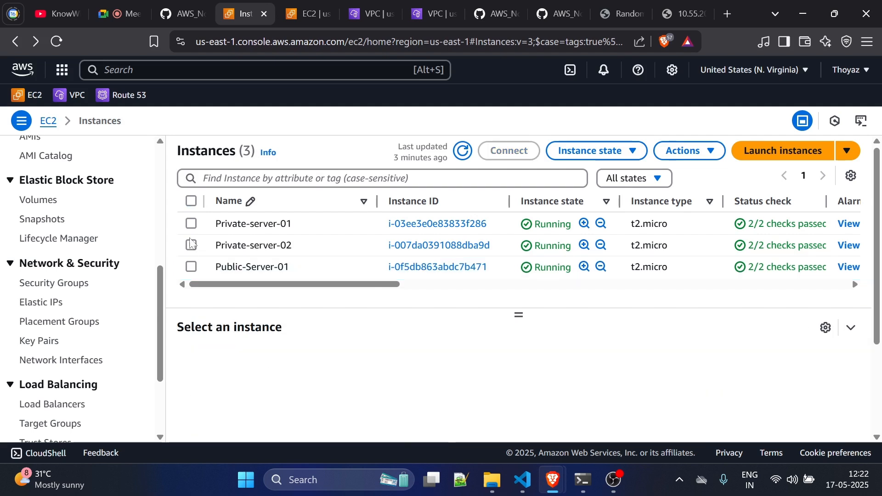
click(191, 224)
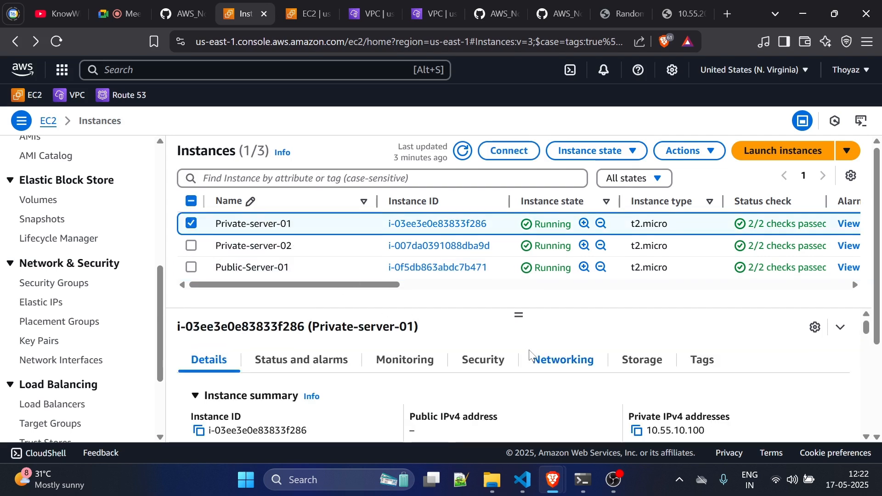
click(638, 409)
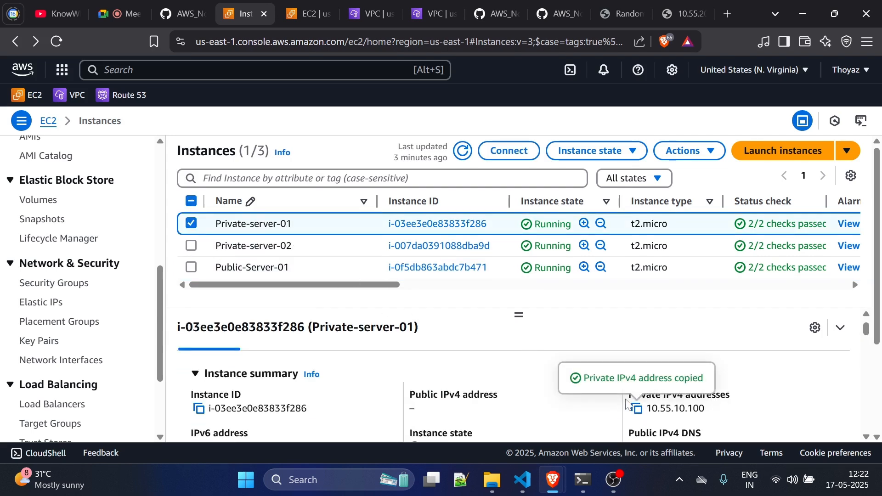
key(alt+Tab)
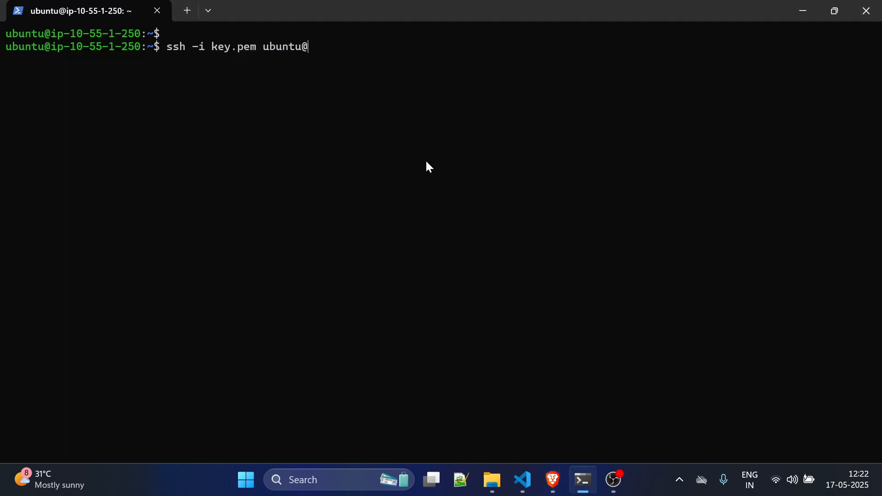
key(ctrl+v)
key(Return)
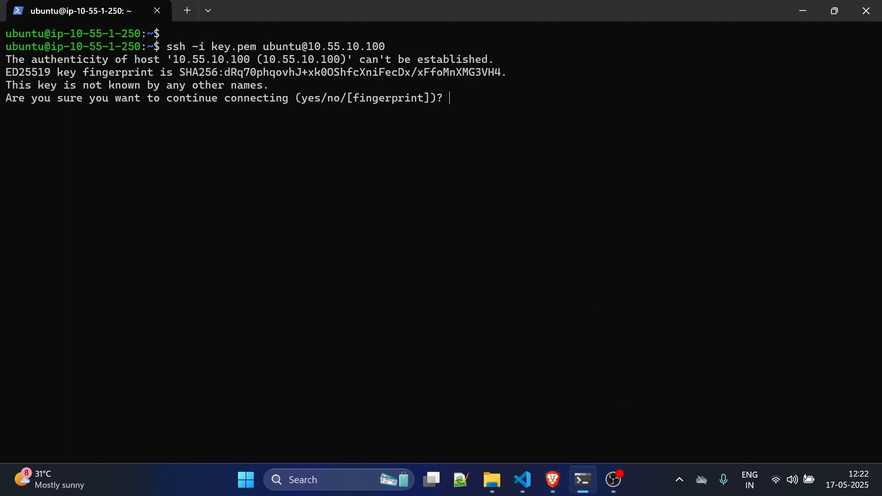
text(yes)
key(Return)
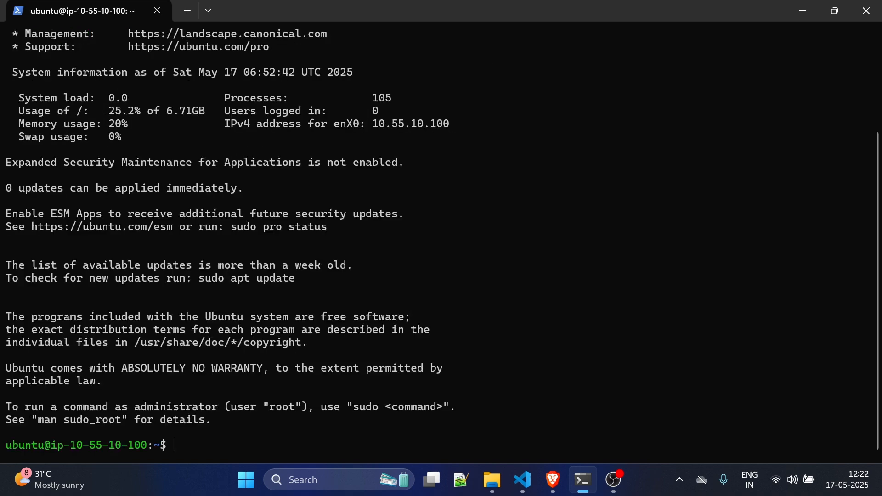
text(clear)
key(Return)
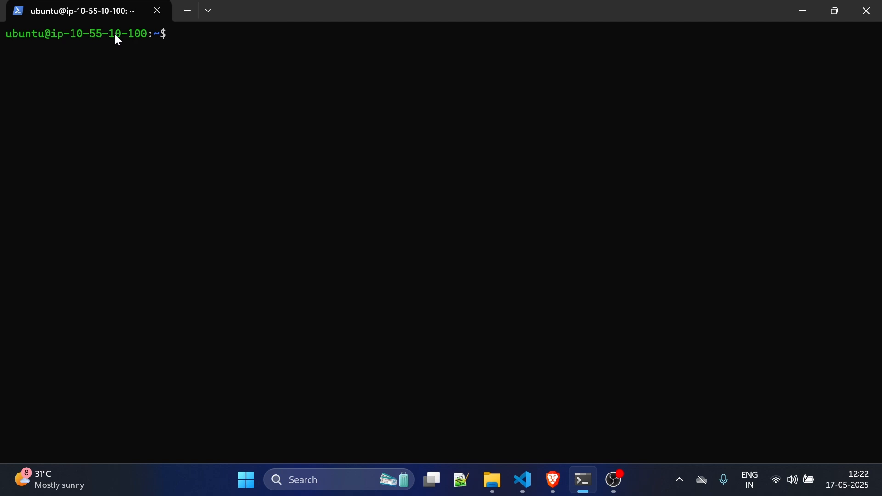
Step: Review the network diagram in the browser notes, and open terraform.io's Install Terraform page in a new tab
key(alt+Tab)
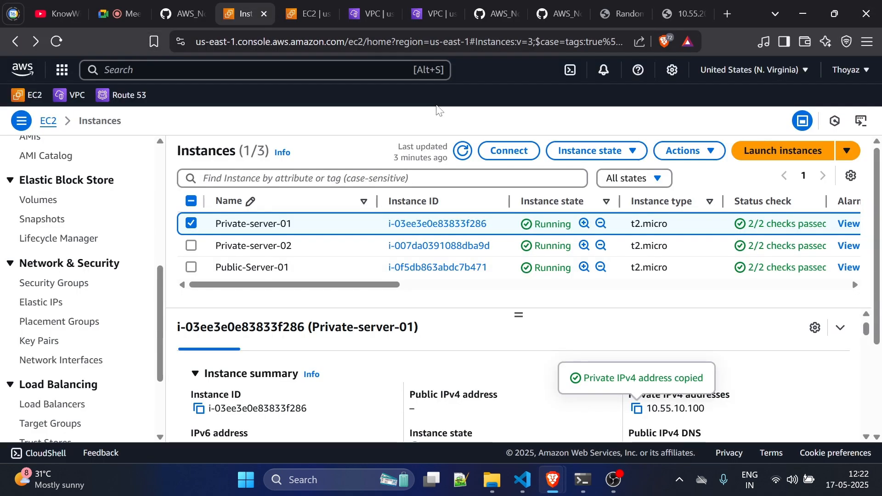
click(496, 14)
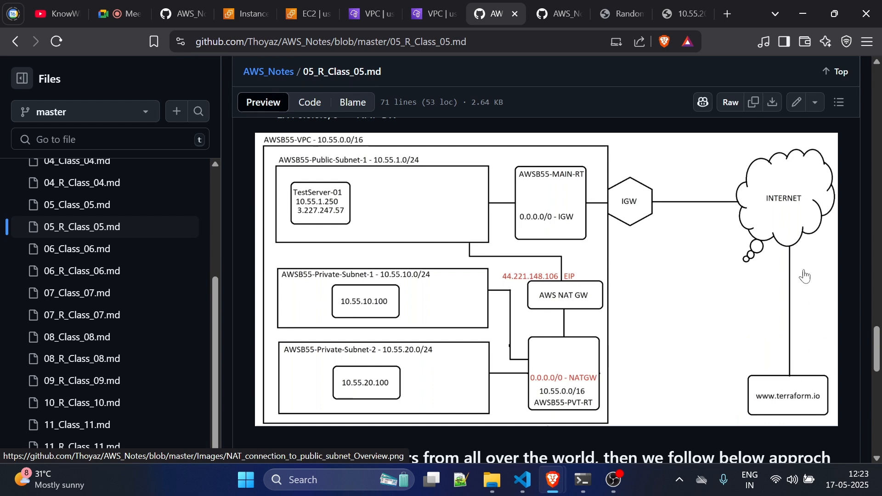
click(728, 16)
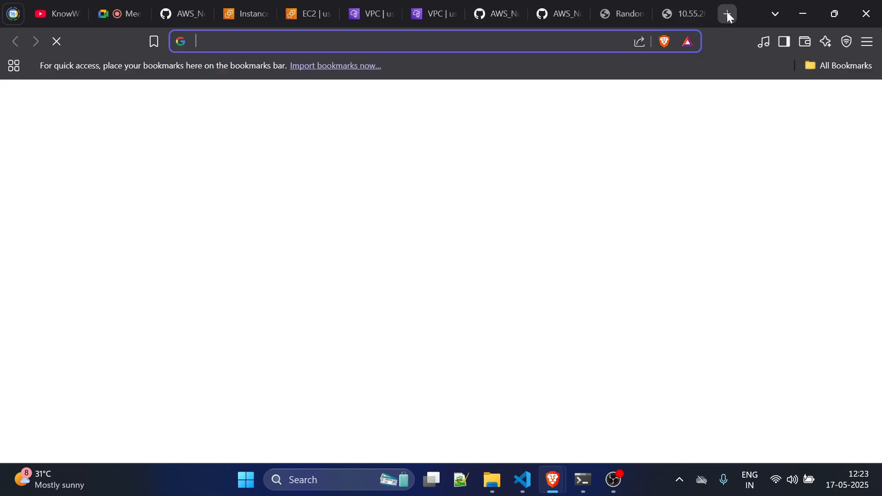
text(terra)
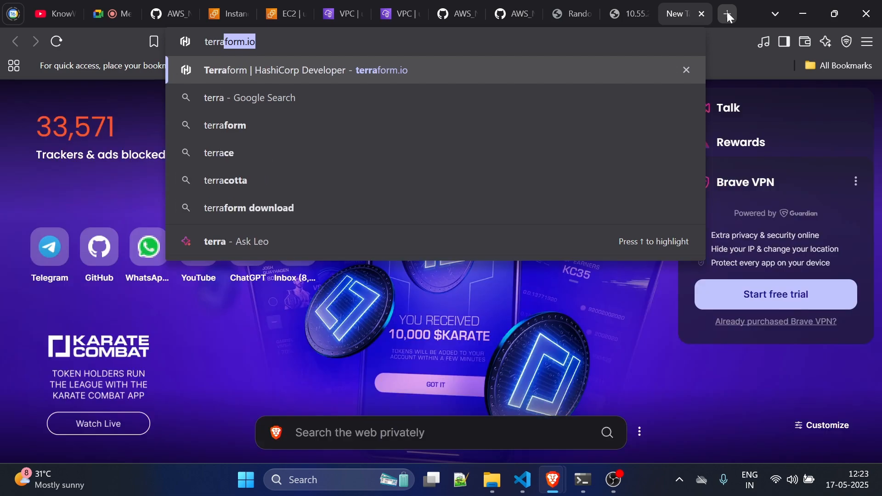
key(Return)
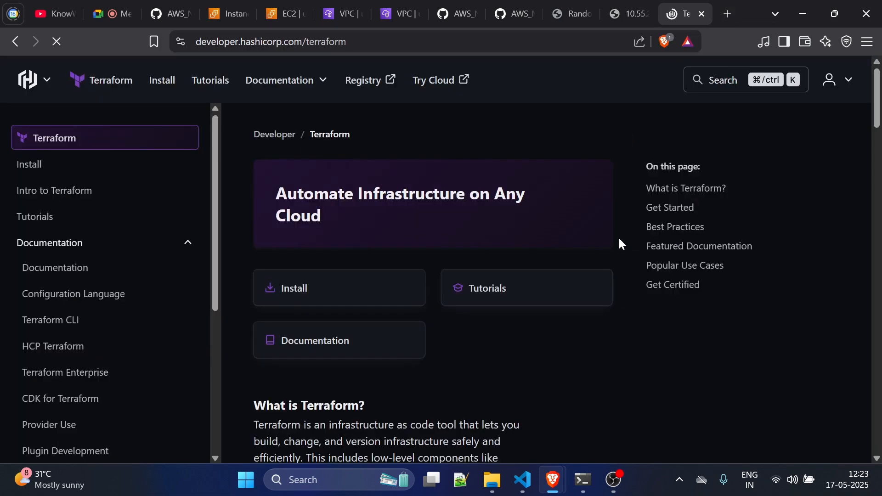
scroll(492, 305, down, 3)
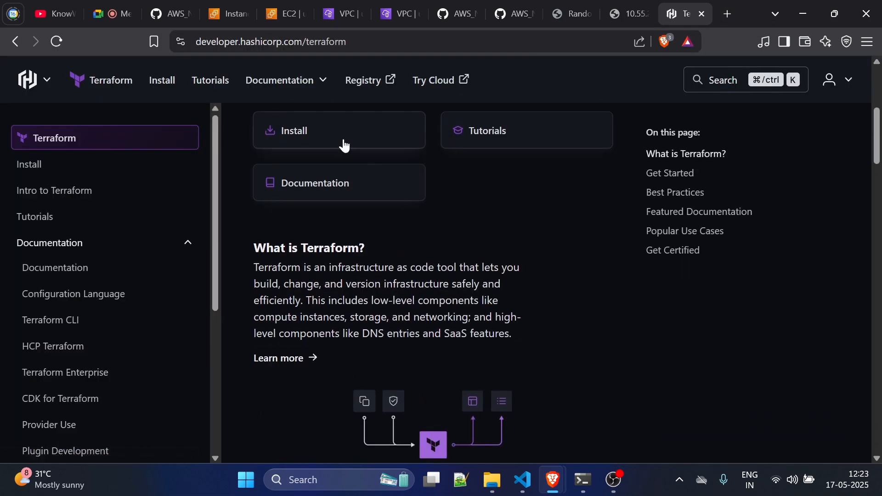
click(314, 139)
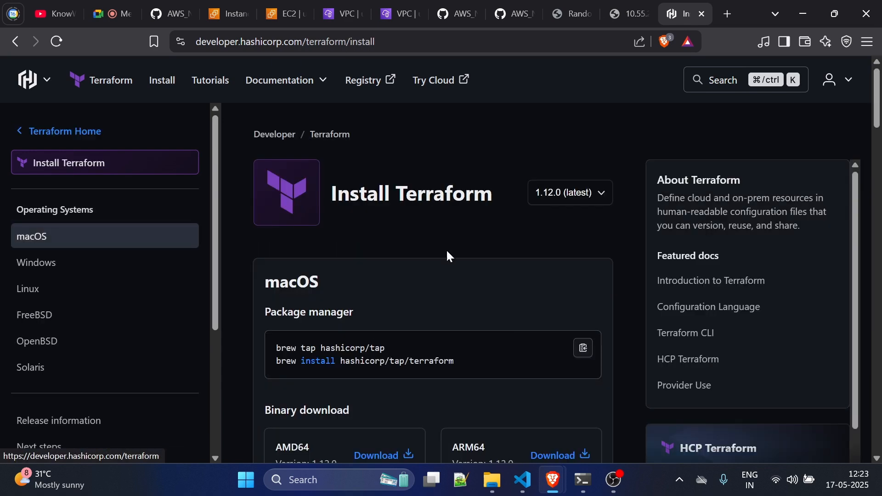
Step: Copy the link address of the macOS ARM64 Terraform 1.12.0 binary download and return to the private server's terminal
scroll(481, 306, down, 5)
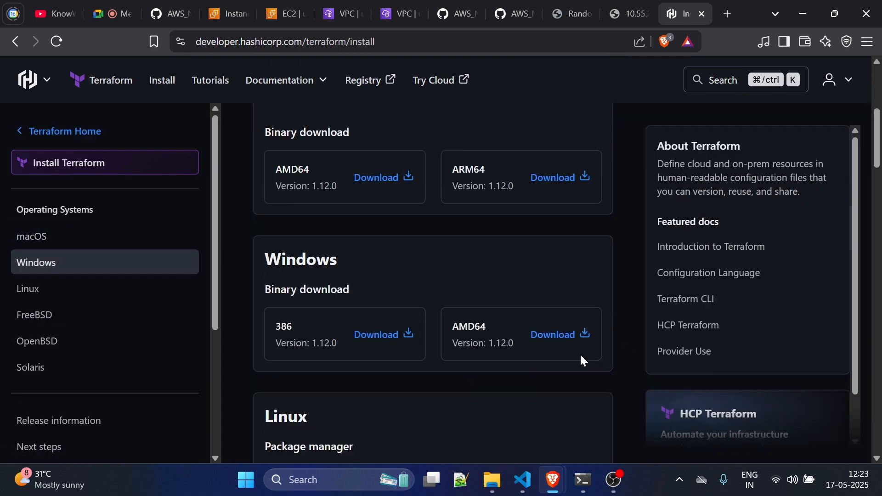
right_click(542, 337)
click(453, 272)
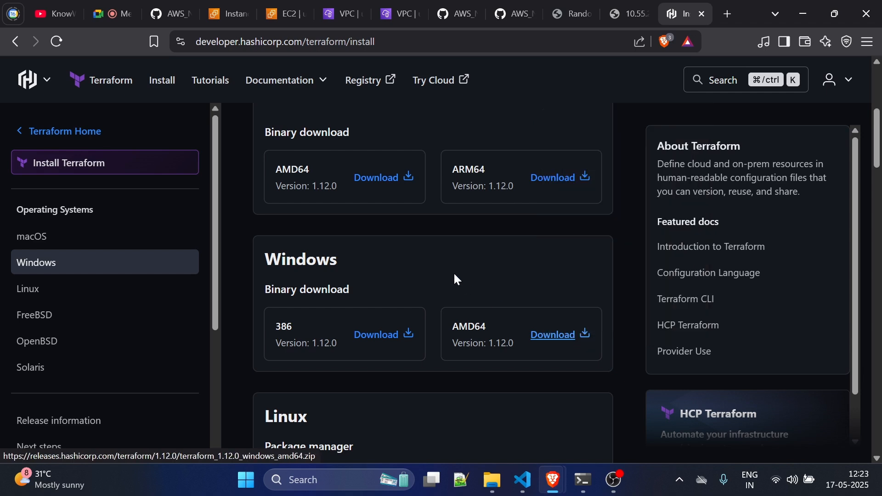
scroll(454, 272, down, 5)
scroll(453, 272, up, 4)
scroll(454, 275, up, 3)
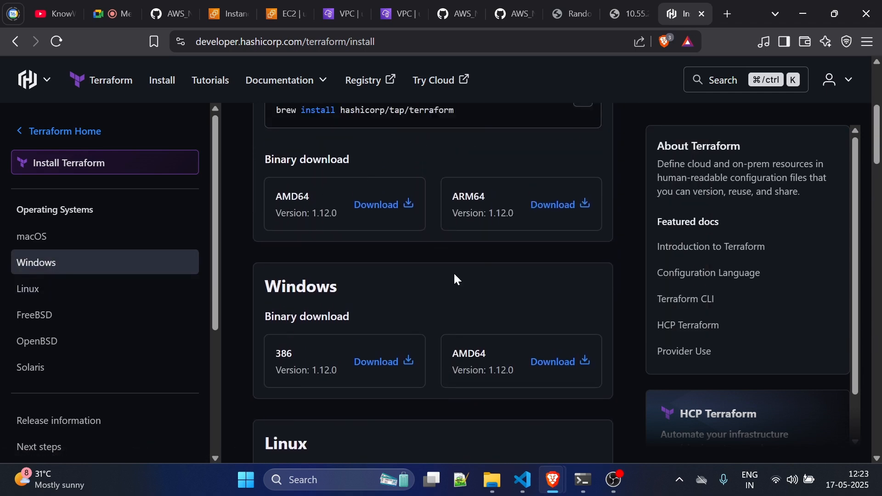
right_click(549, 257)
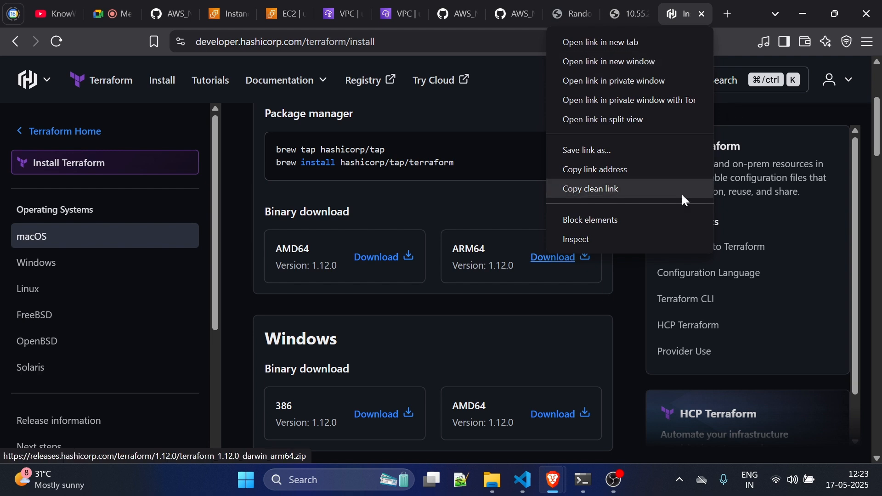
click(626, 169)
key(alt+Tab)
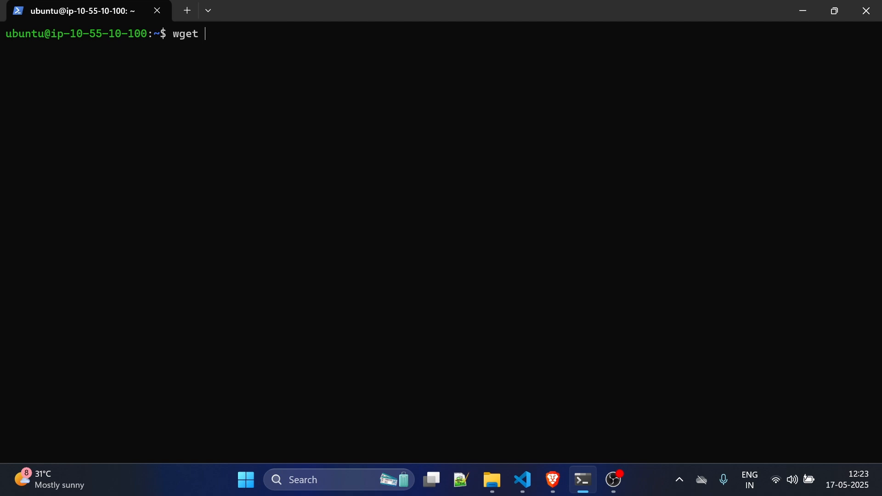
Step: Try to download terraform_1.12.0_darwin_arm64.zip from releases.hashicorp.com with wget on the private server, and abort the attempt
text(wget)
key(ctrl+v)
key(Return)
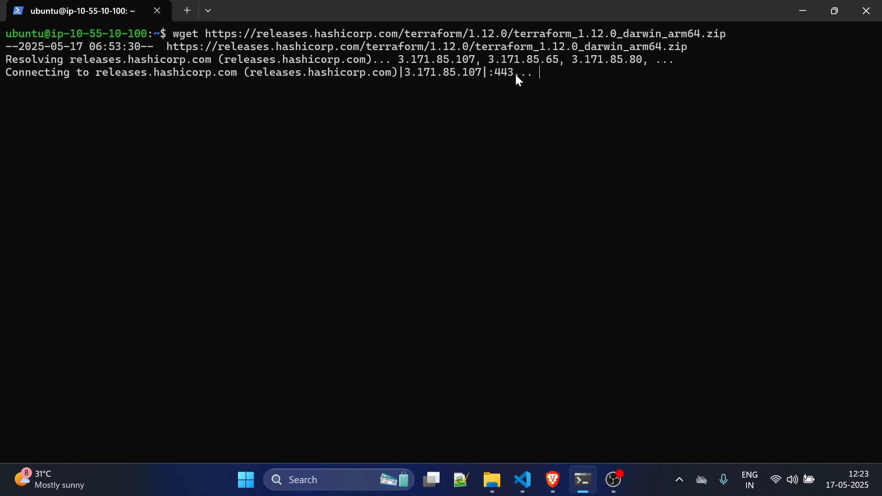
drag(515, 74, 486, 73)
click(527, 78)
key(ctrl+c)
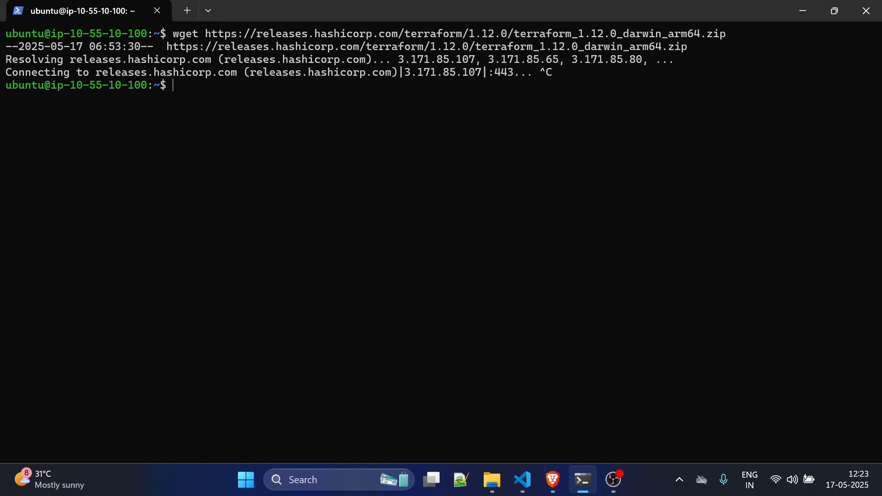
Step: List the files in the private server's home directory
key(Return)
key(Return)
key(Return)
text(ls)
key(Return)
key(Return)
key(Return)
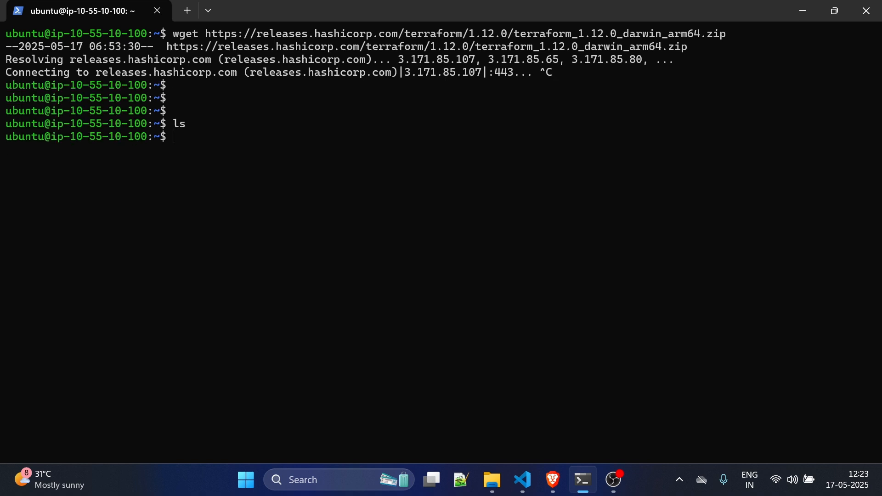
Step: Switch to the browser and compare the notes' network diagram with the routes of the RT-Private-Servers route table
key(alt+Tab)
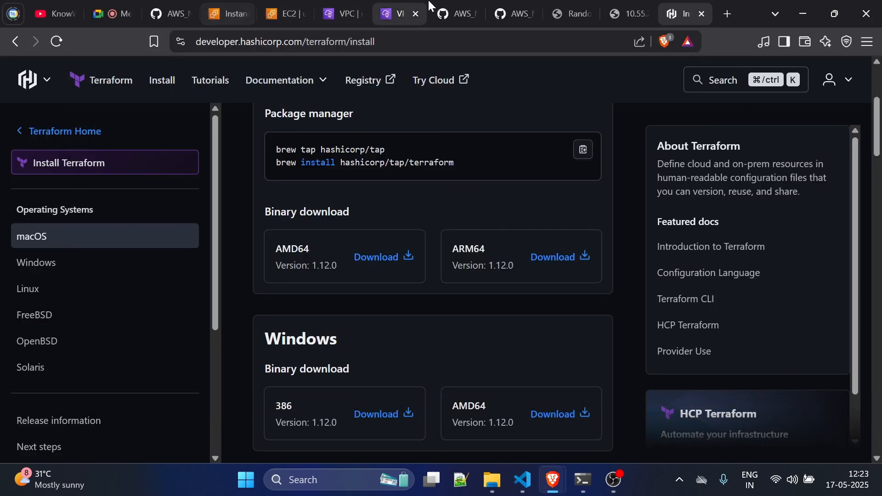
click(457, 9)
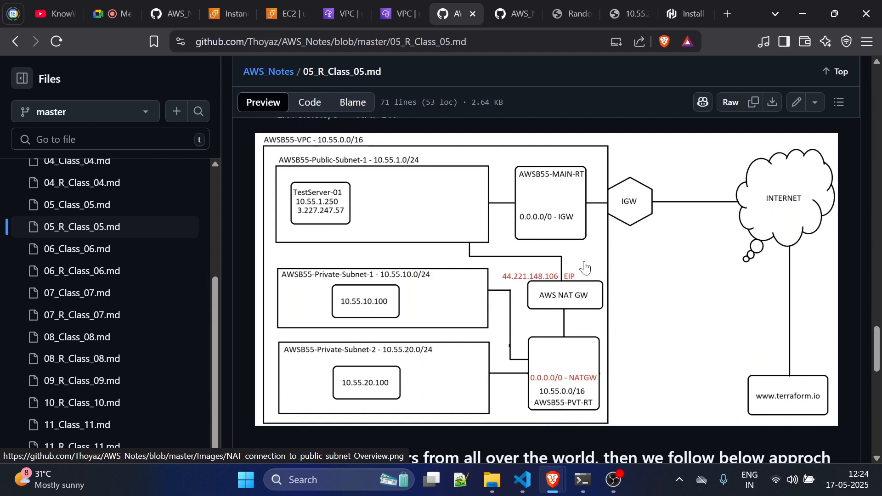
click(352, 2)
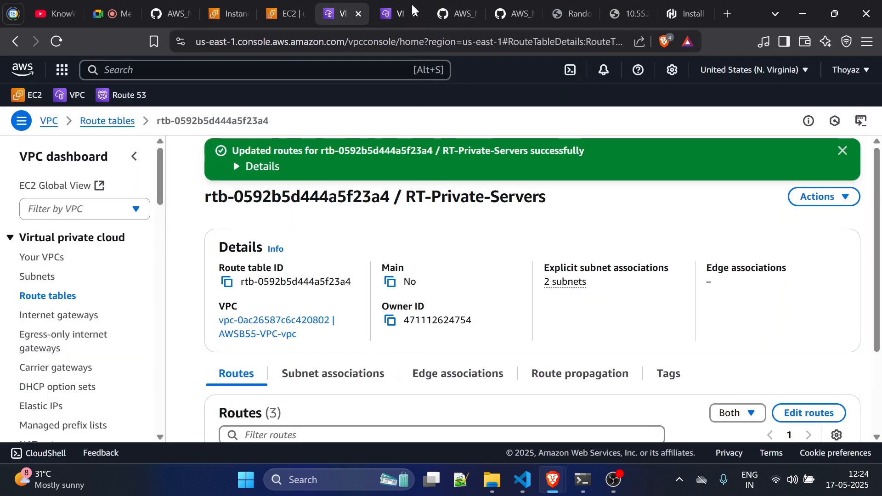
click(386, 11)
click(349, 7)
scroll(242, 307, down, 3)
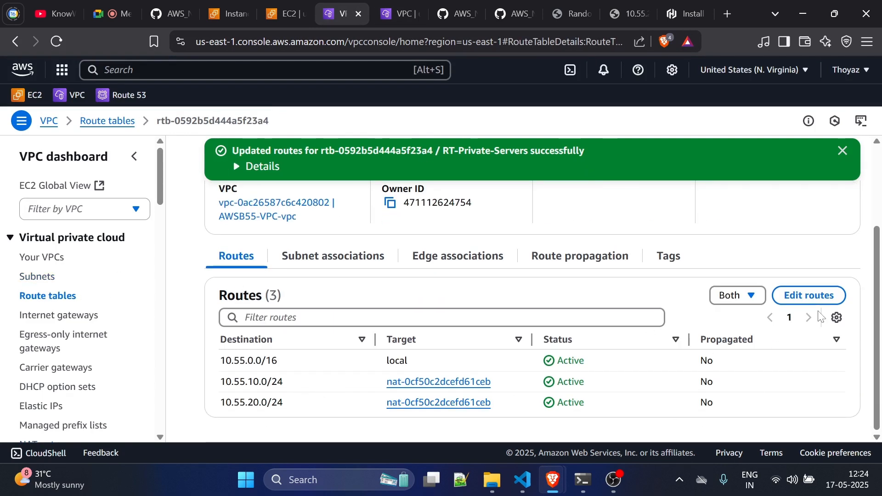
Step: Add a route for destination 0.0.0.0/0 targeting the NAT-for-Private-Servers NAT gateway to the RT-Private-Servers route table
click(808, 295)
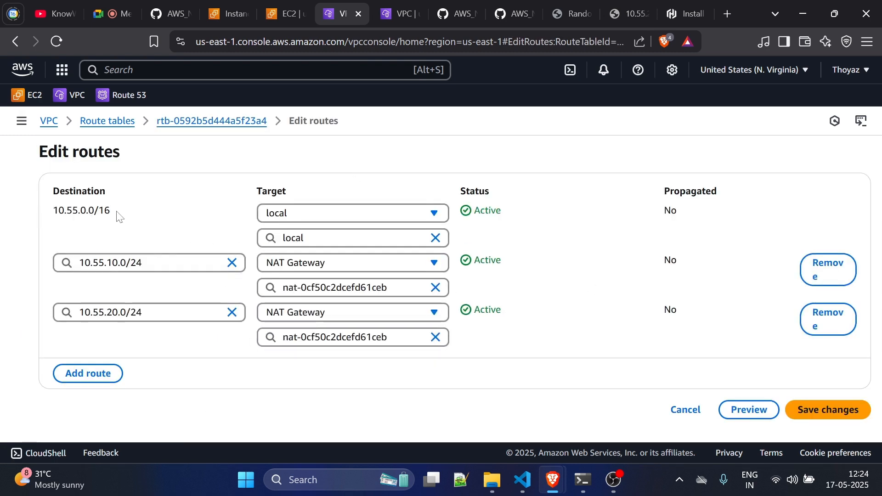
drag(118, 216, 50, 210)
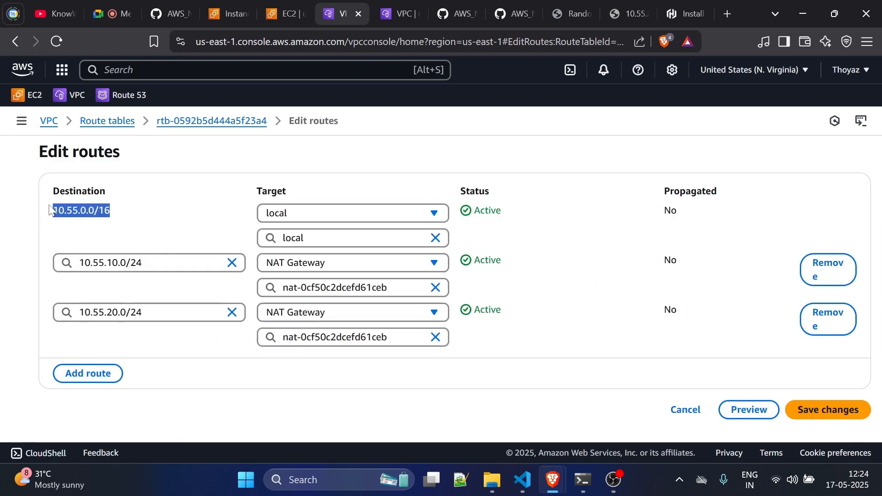
click(98, 379)
click(108, 362)
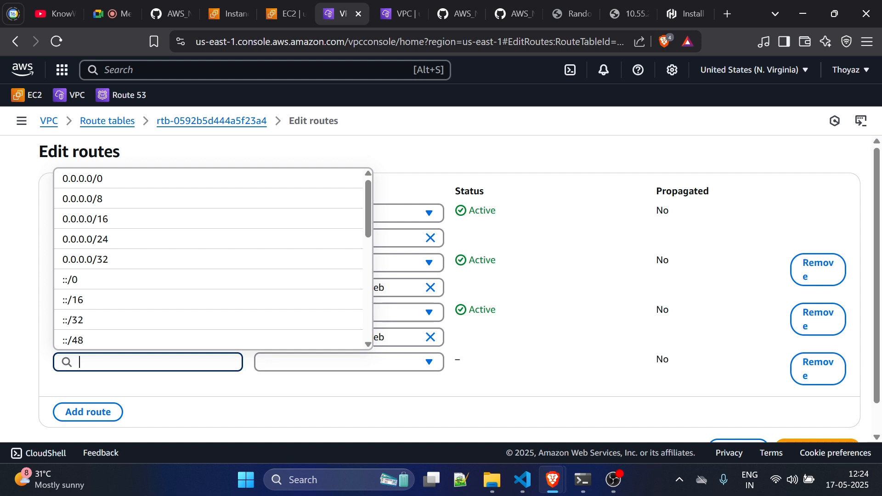
click(115, 188)
click(315, 366)
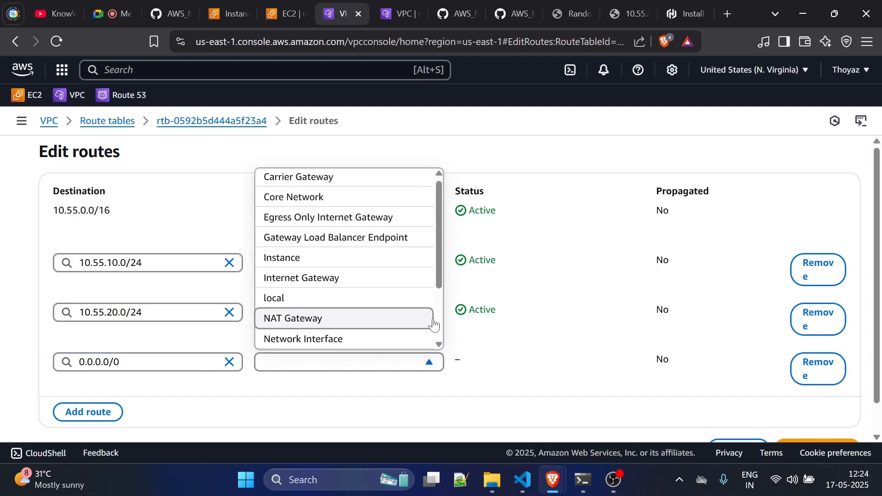
click(343, 319)
click(362, 387)
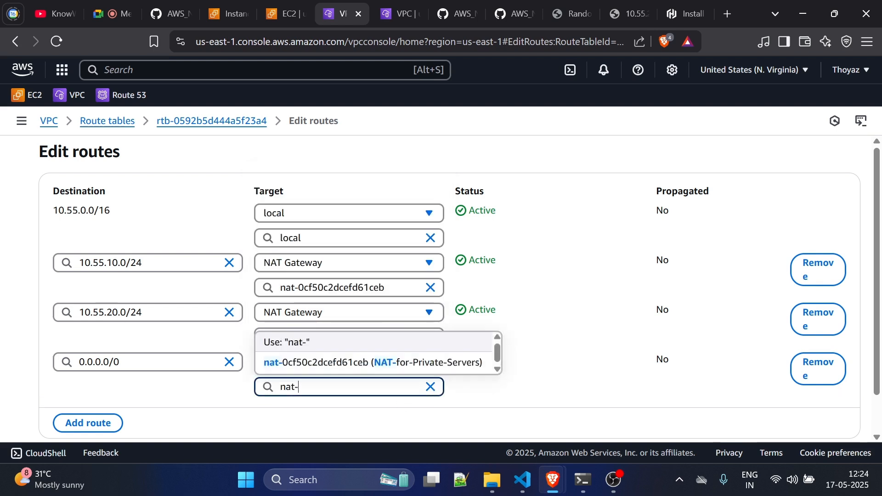
click(366, 362)
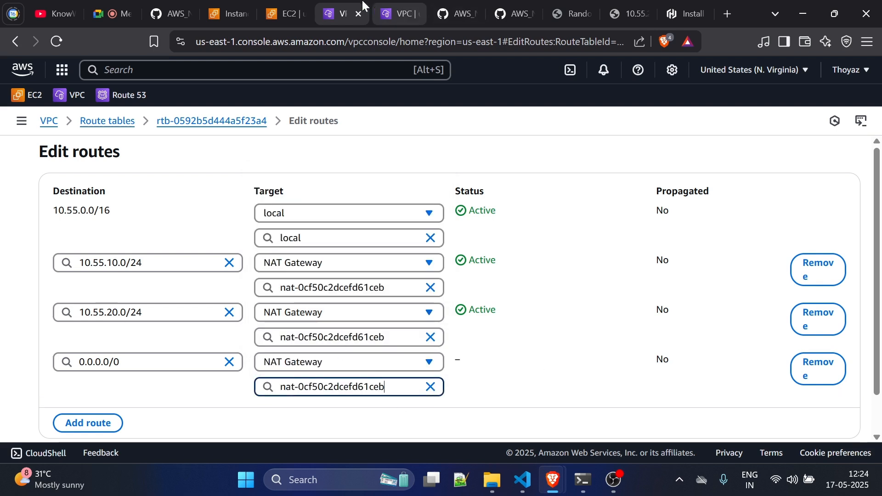
Step: After checking the network diagram, remove the 10.55.10.0/24 and 10.55.20.0/24 routes and save the route table changes
click(451, 5)
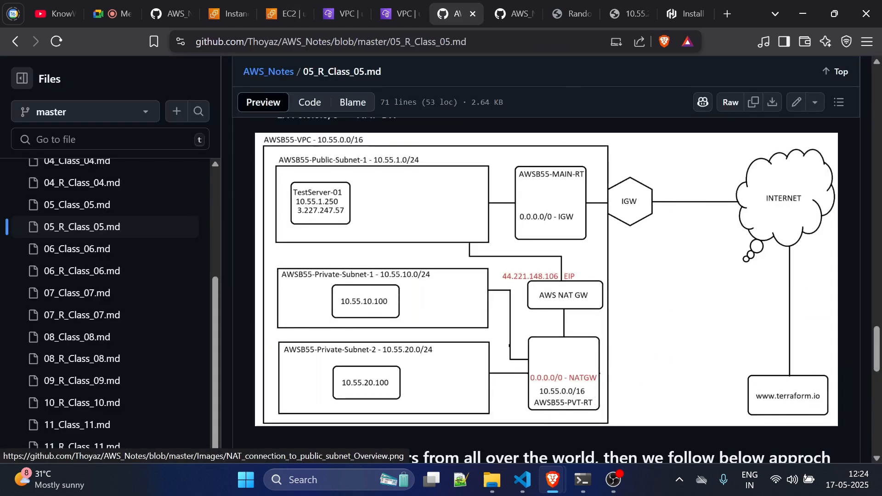
click(407, 7)
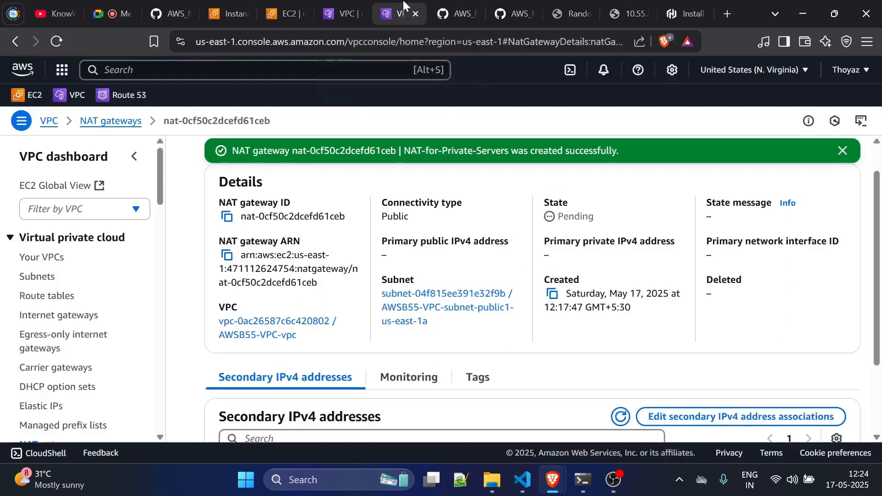
click(349, 7)
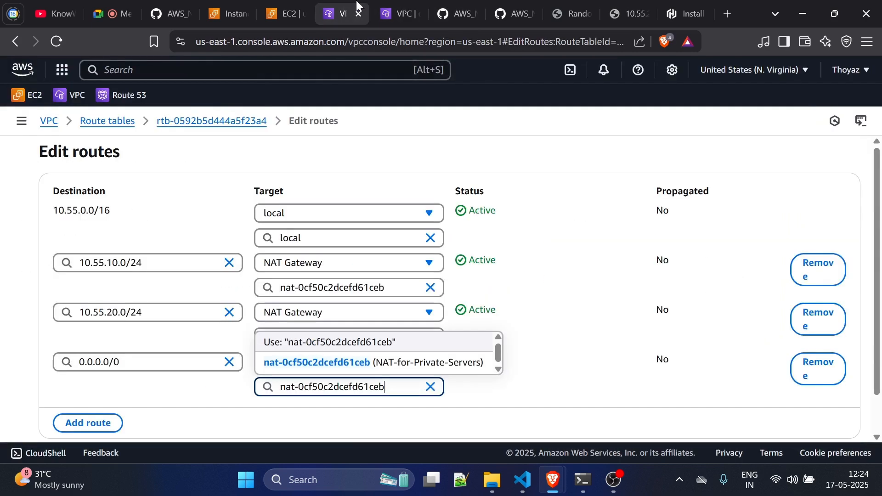
click(812, 274)
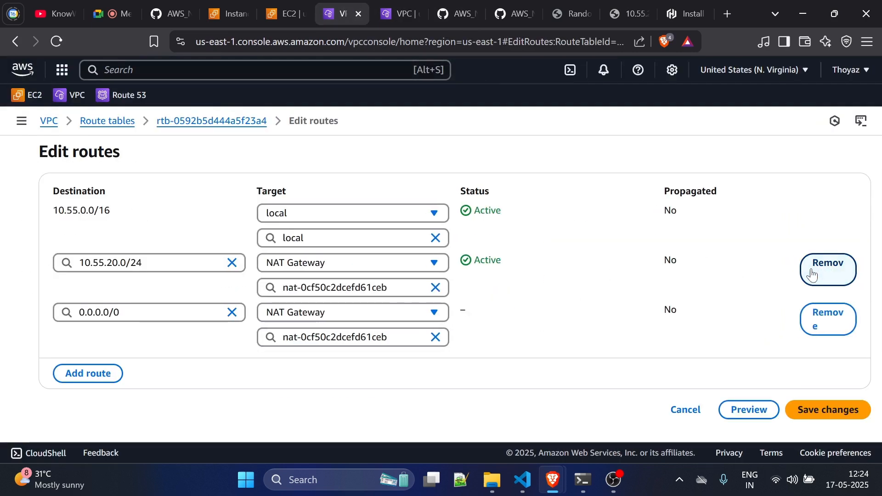
click(827, 273)
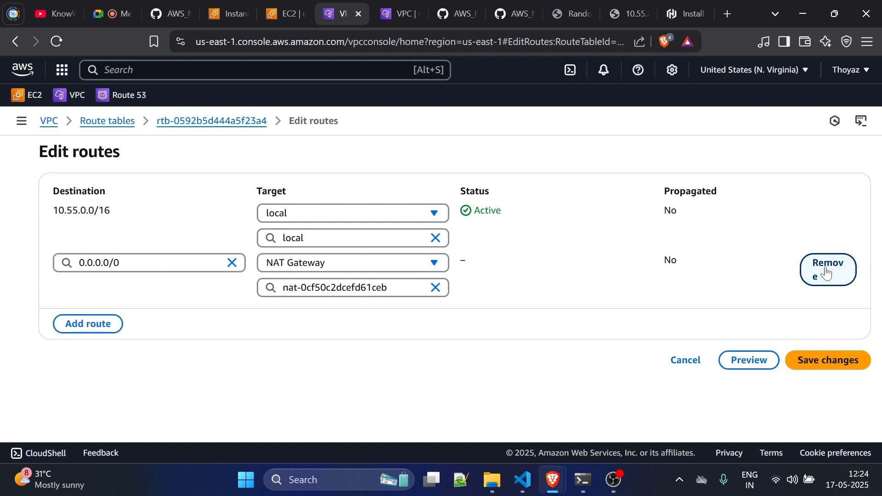
click(831, 360)
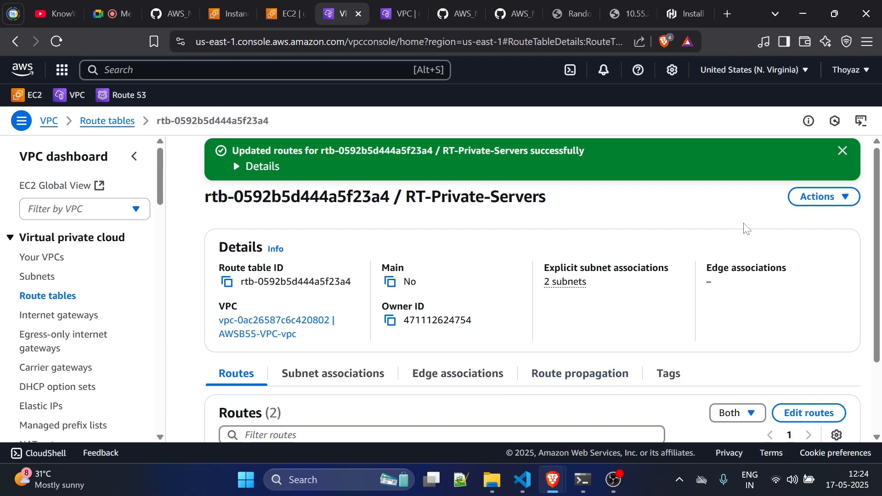
scroll(674, 273, down, 2)
Step: Return to the private server's terminal and rerun the wget download of terraform_1.12.0_darwin_arm64.zip
key(alt+Tab)
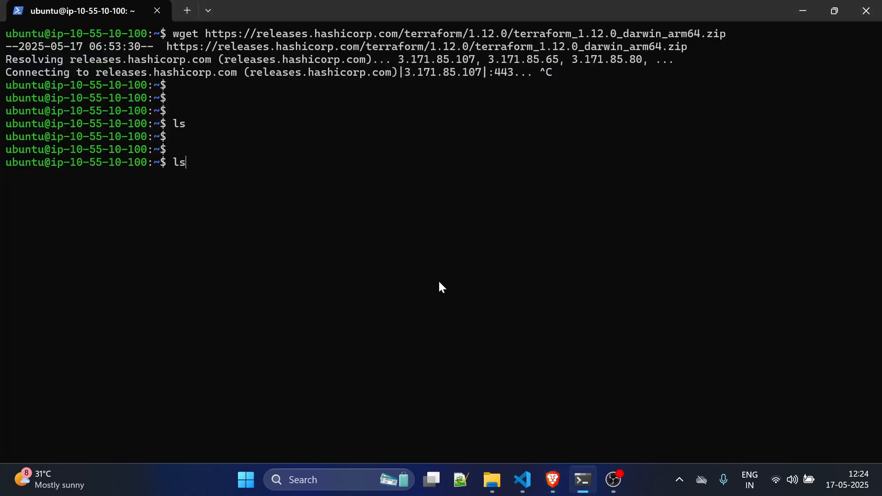
key(Up)
key(Return)
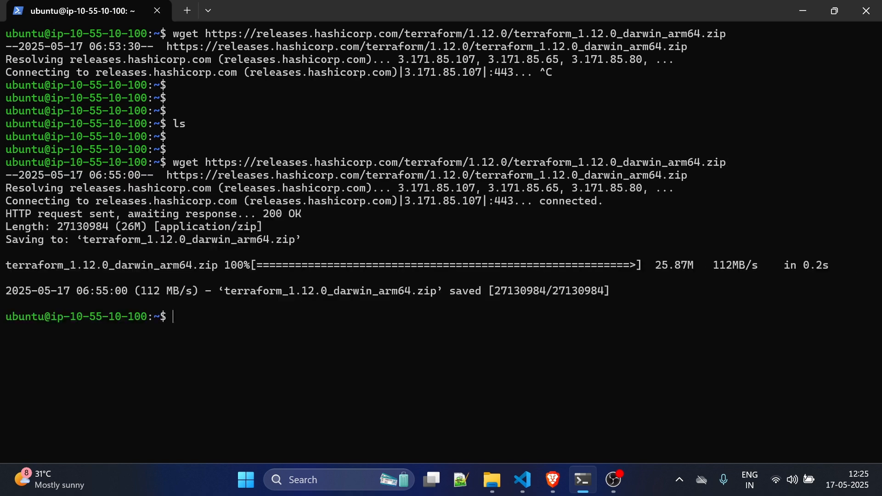
Step: Switch to the browser, examine the 0.0.0.0/0 and 10.55.0.0/16 routes of RT-Private-Servers in the route editor, and compare them with the network diagram
key(alt+Tab)
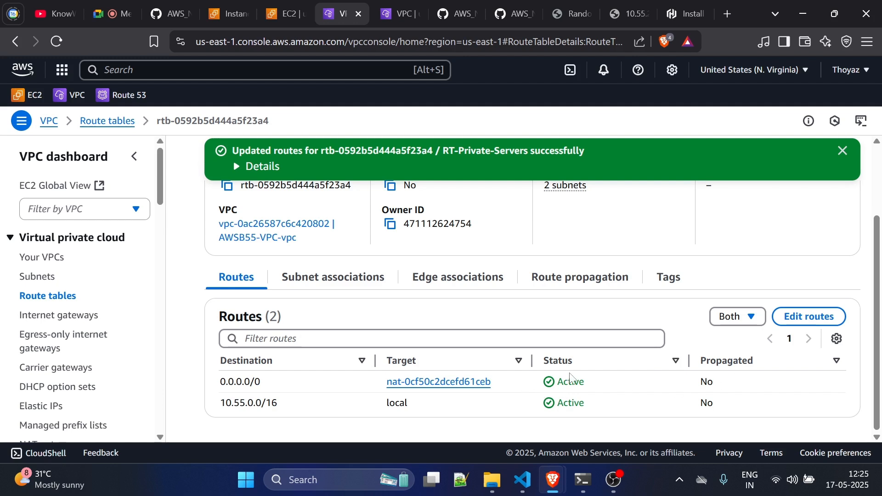
drag(218, 382, 272, 390)
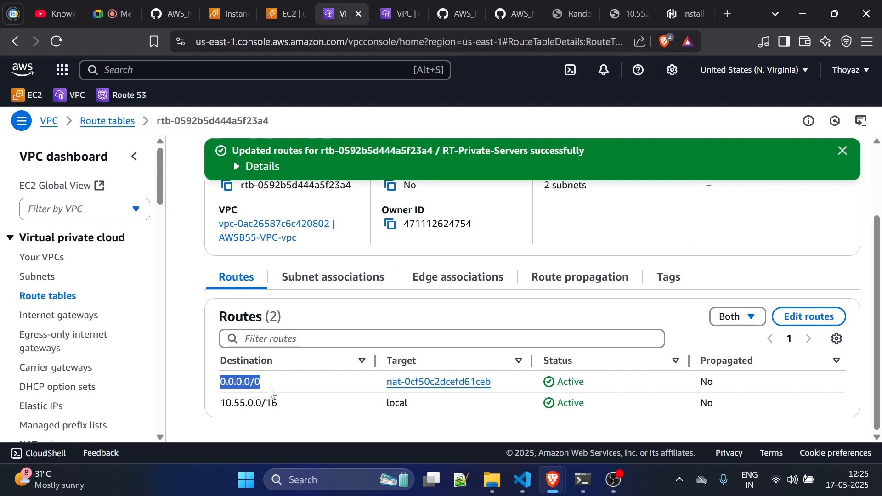
click(296, 389)
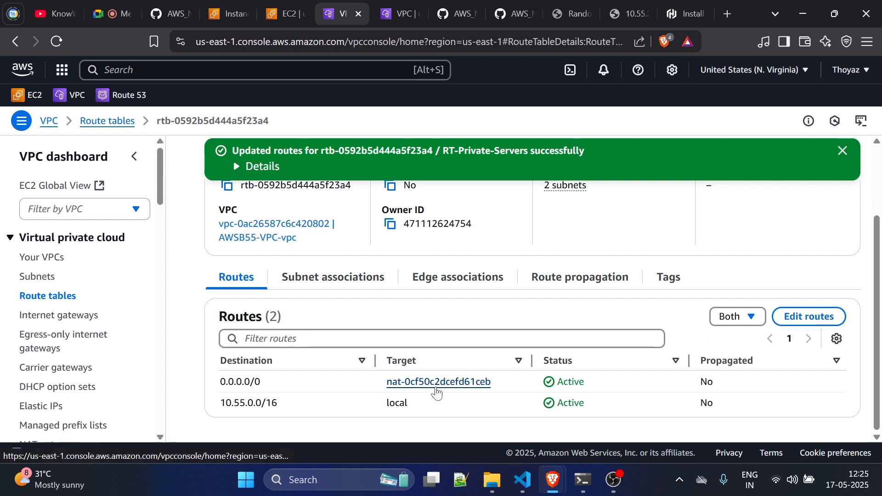
click(822, 316)
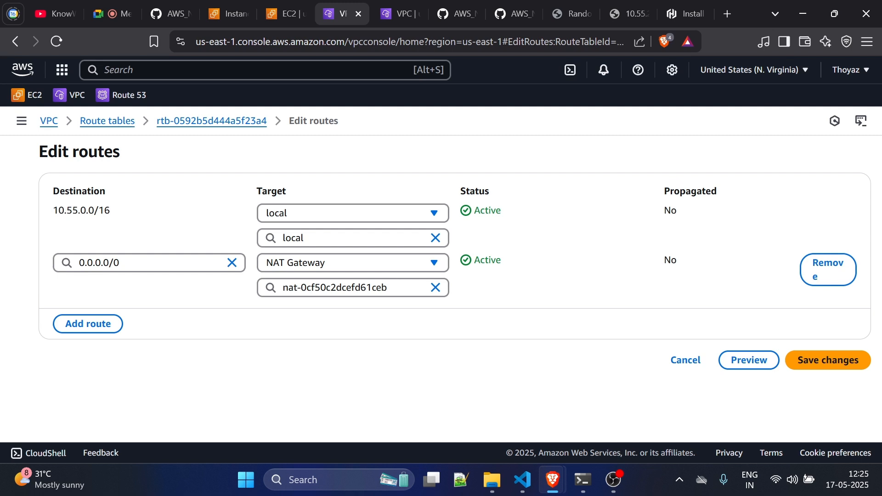
drag(44, 215, 110, 211)
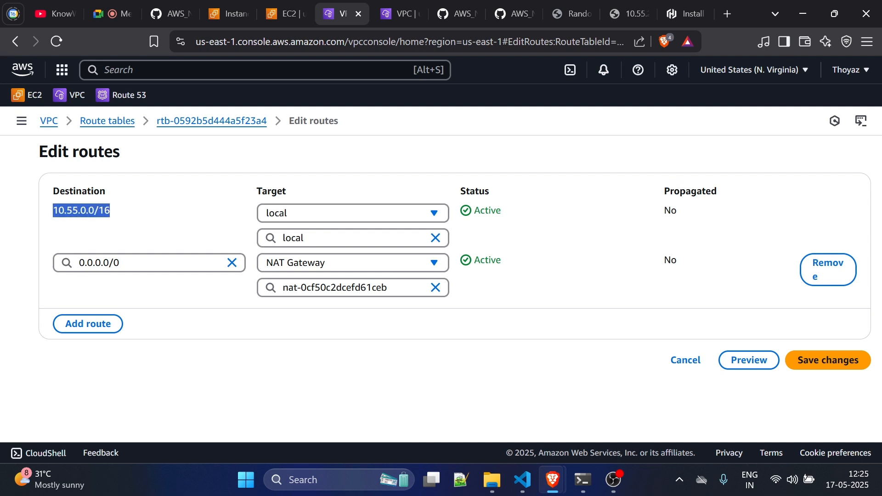
click(120, 216)
drag(112, 213, 58, 212)
click(123, 220)
drag(121, 220, 45, 218)
click(45, 269)
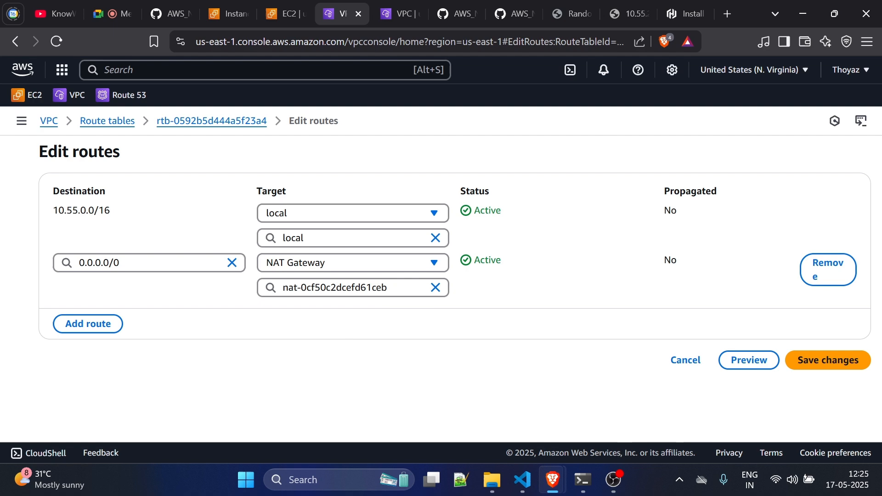
drag(490, 7, 455, 10)
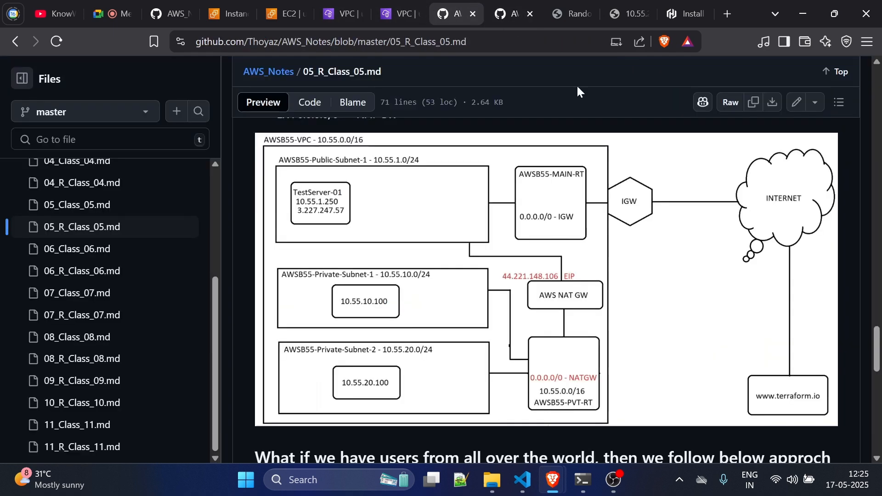